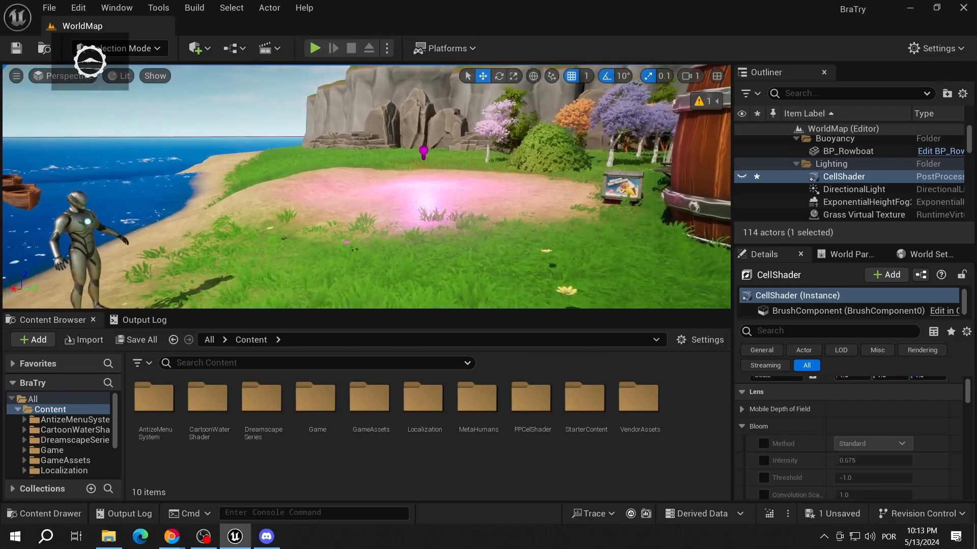
# - Show the CellShader post-process volume and examine its cel-shaded look on the barrel, campsite, trees and cliffs
pyautogui.moveTo(366, 186); pyautogui.dragTo(369, 152, button='right')
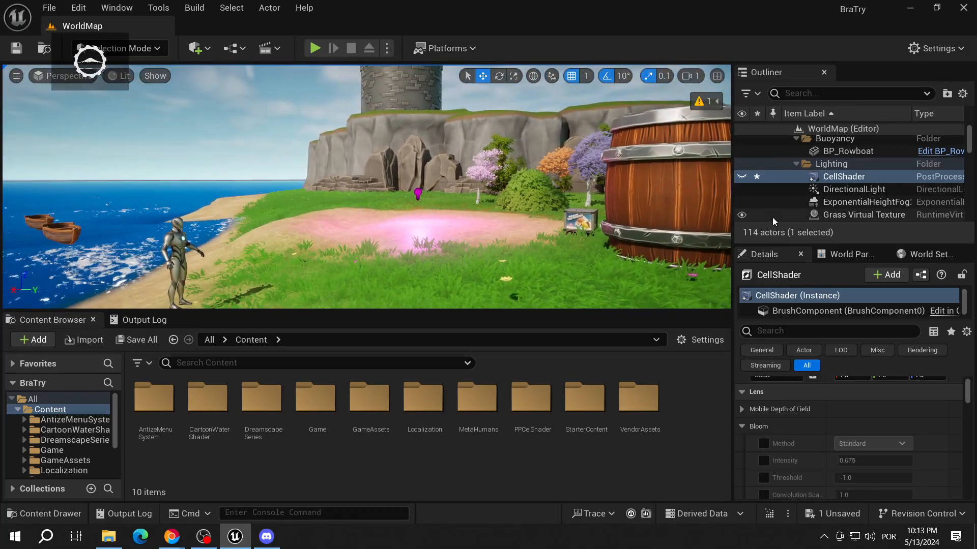
pyautogui.click(741, 177)
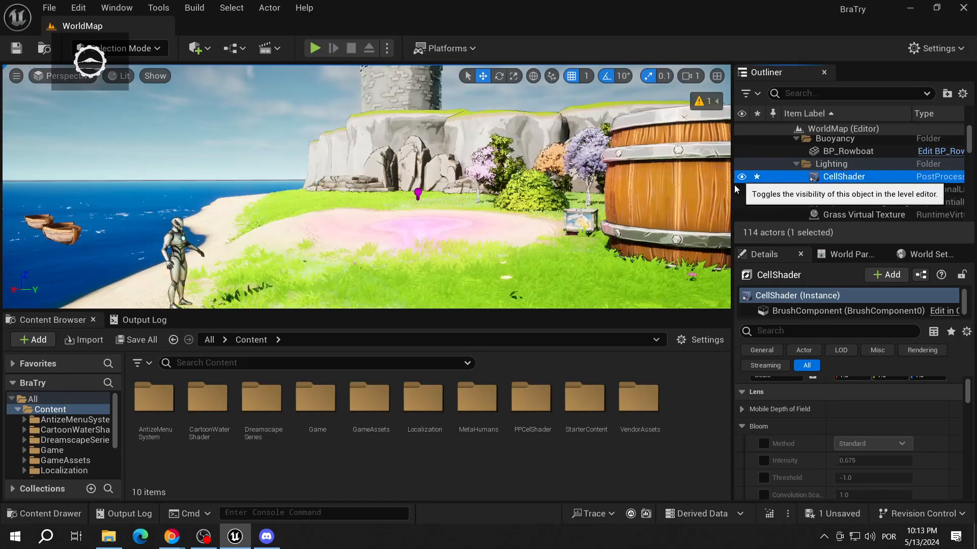
pyautogui.moveTo(487, 224); pyautogui.dragTo(455, 221, button='right')
pyautogui.press('d')
pyautogui.press('s')
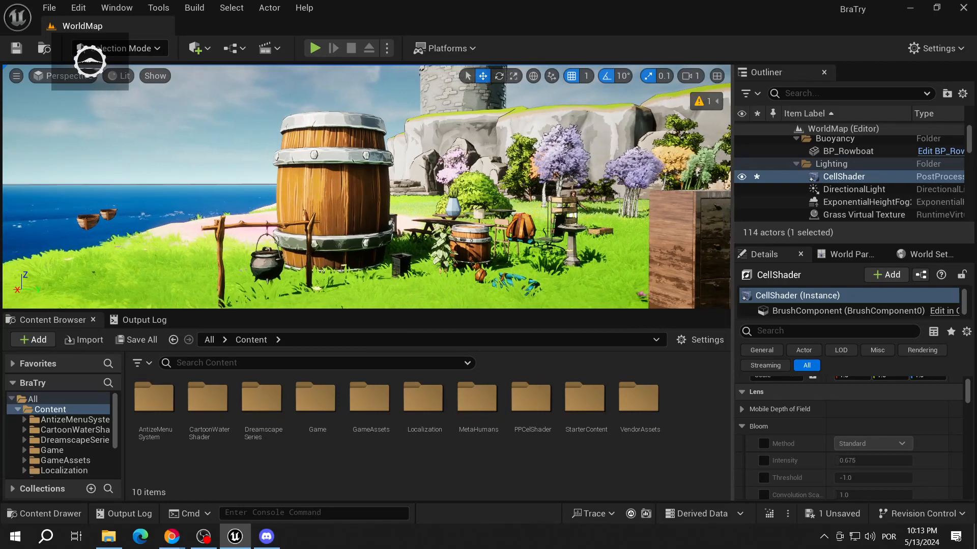
pyautogui.moveTo(688, 224); pyautogui.dragTo(680, 212, button='right')
pyautogui.press('s')
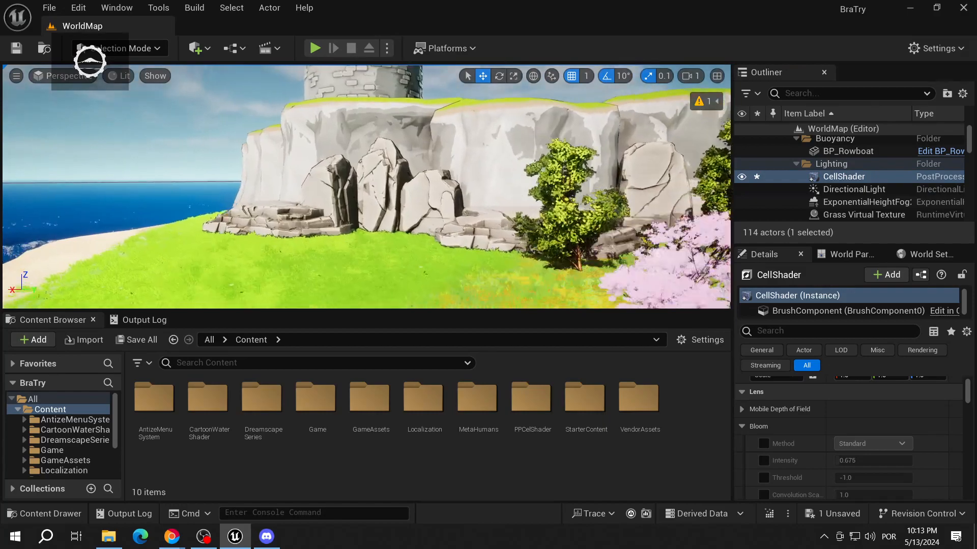
pyautogui.press('w')
pyautogui.moveTo(489, 204); pyautogui.dragTo(503, 188, button='right')
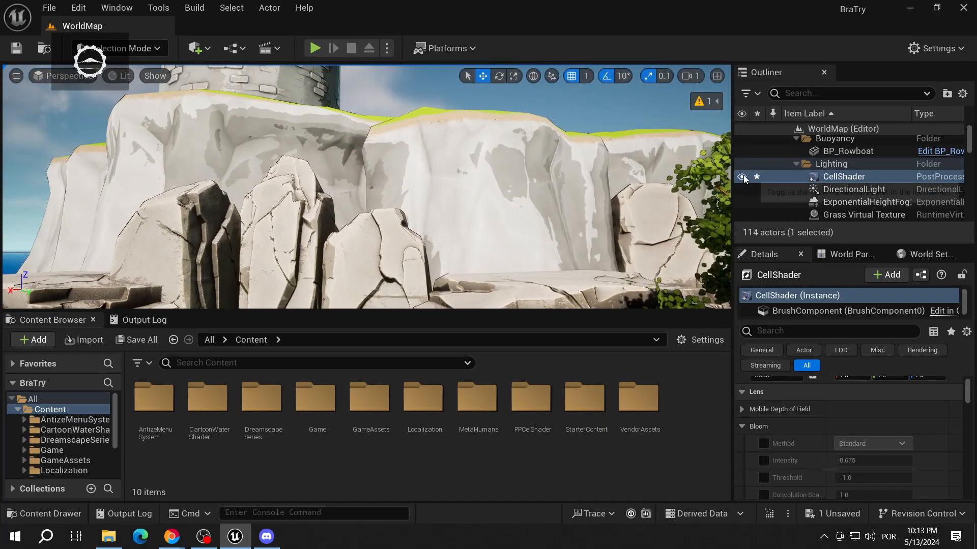
# - Toggle the CellShader volume's visibility to compare the scene with and without the effect, leaving it hidden
pyautogui.click(741, 177)
pyautogui.click(742, 176)
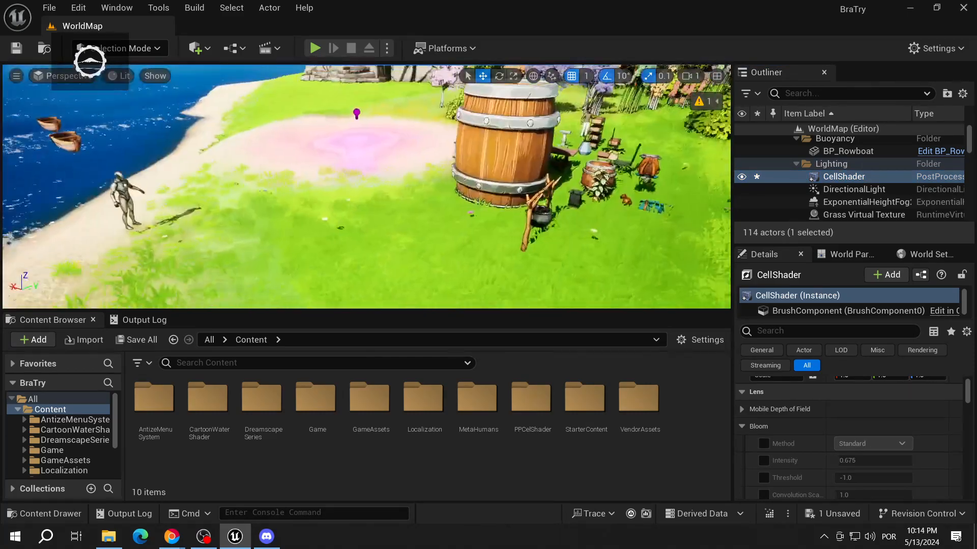
pyautogui.click(742, 177)
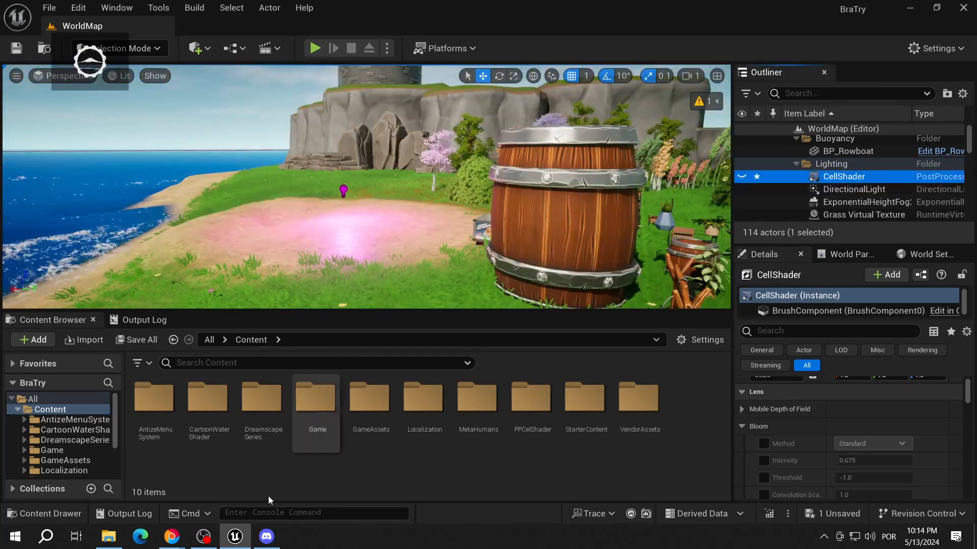
# - Switch to the browser window with the Breath of the Wild image results and examine the game's cel-shaded art style
pyautogui.moveTo(171, 537)
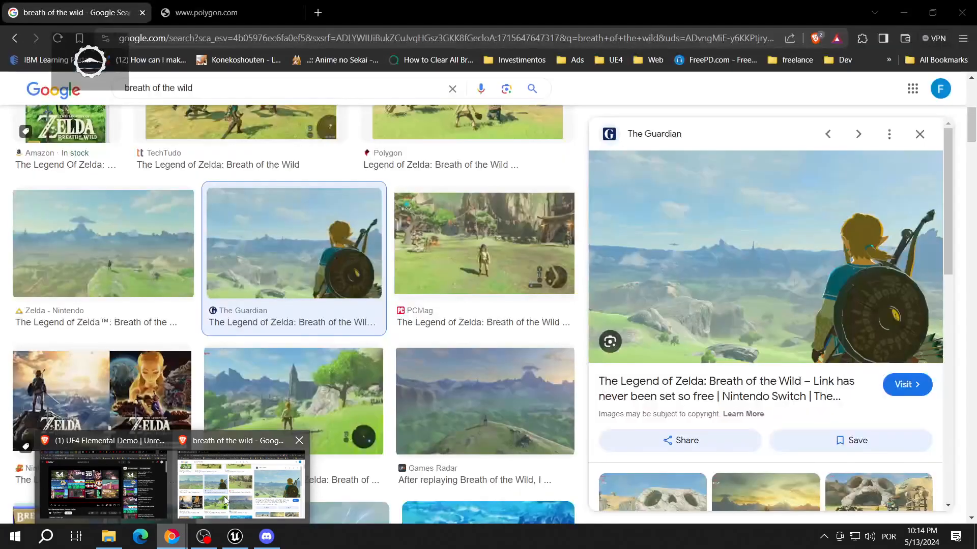
pyautogui.click(229, 500)
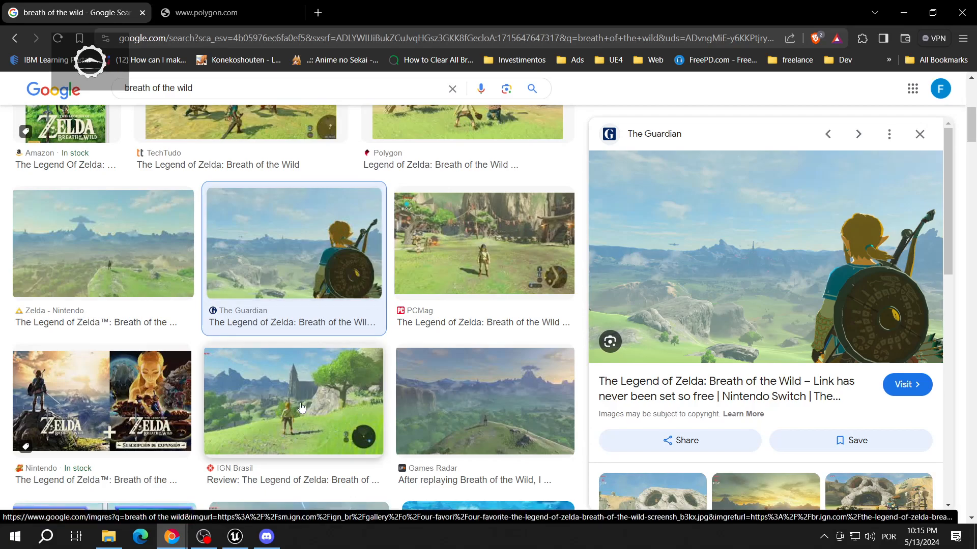
pyautogui.scroll(3, 302, 407)
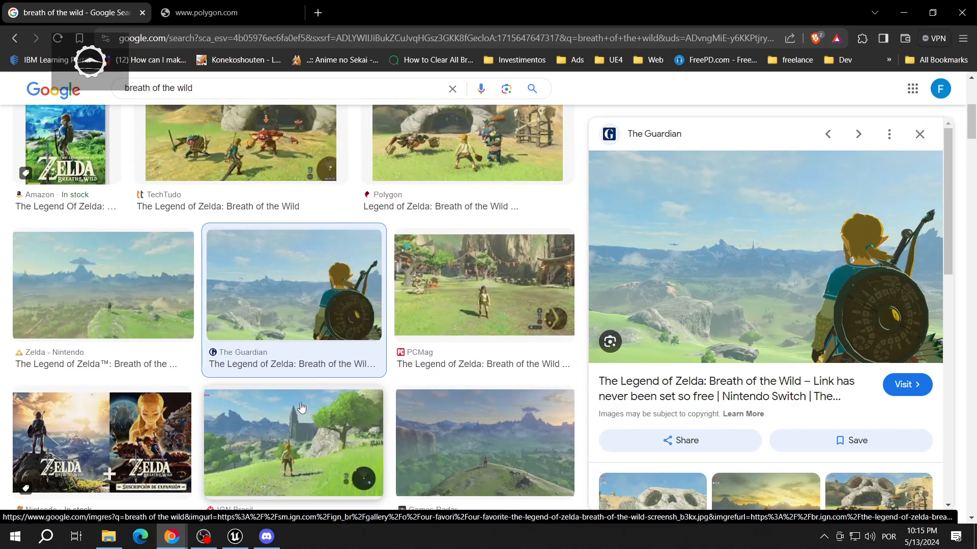
pyautogui.scroll(-1, 303, 402)
pyautogui.scroll(1, 304, 398)
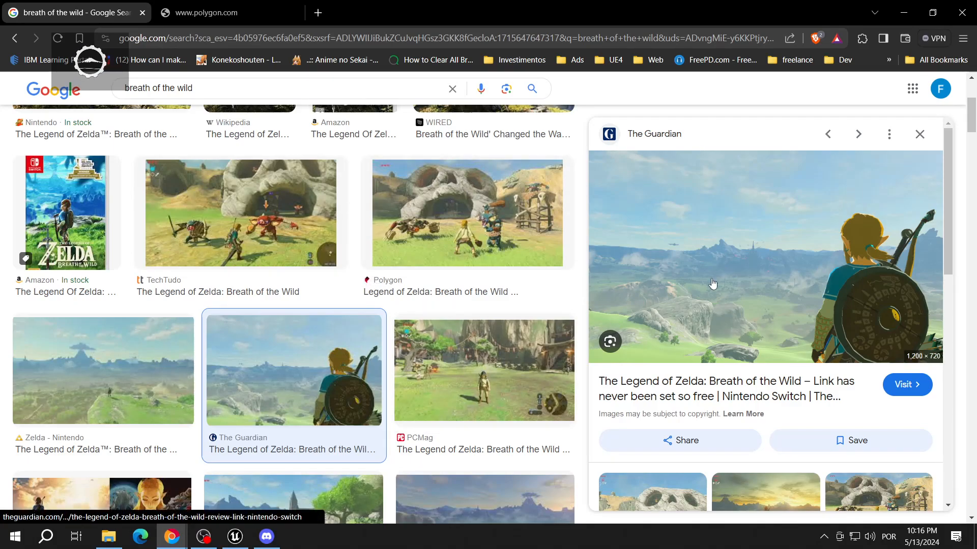
pyautogui.scroll(-2, 435, 397)
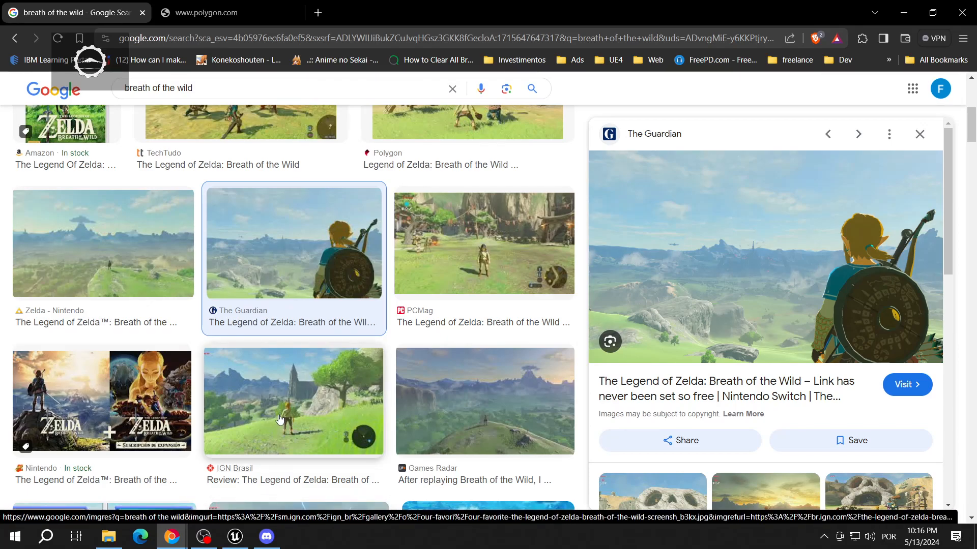
# - Switch back to Unreal Editor and make the CellShader volume visible again in the level
pyautogui.click(234, 536)
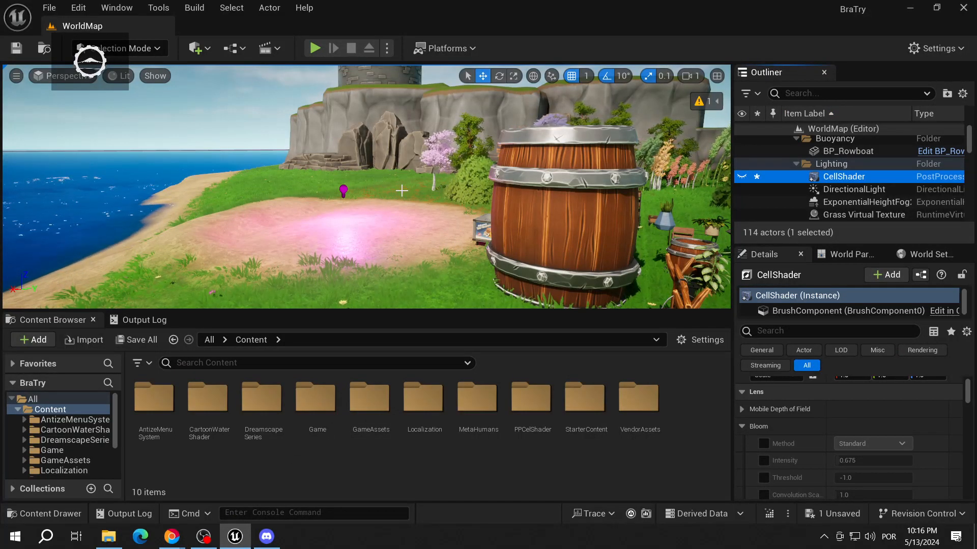
pyautogui.moveTo(402, 189); pyautogui.dragTo(469, 196, button='right')
pyautogui.press('w')
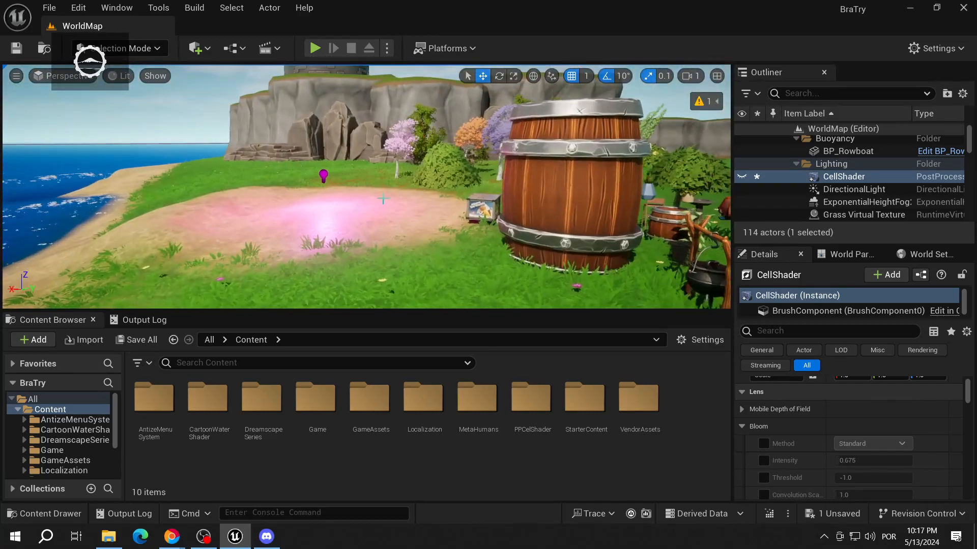
pyautogui.click(742, 177)
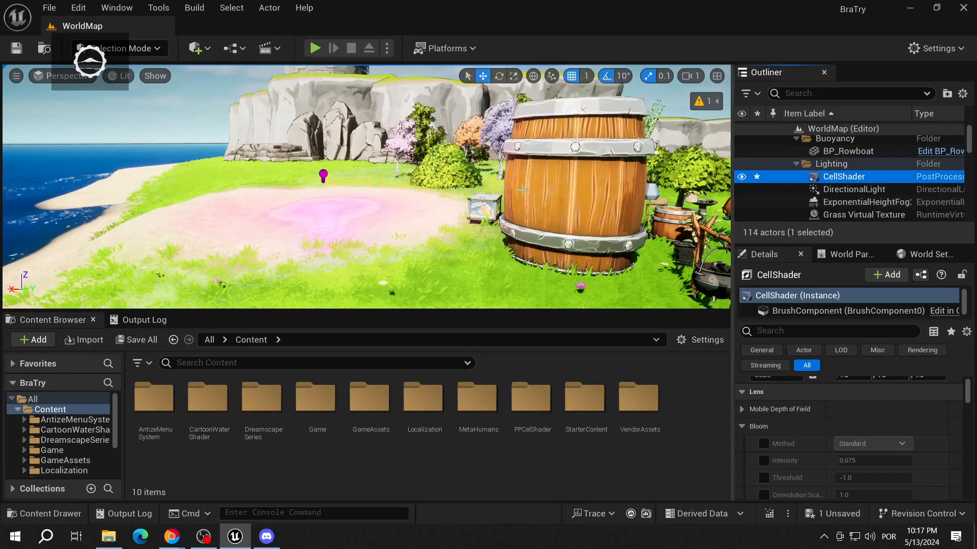
pyautogui.moveTo(366, 186)
pyautogui.mouseDown(button='right')
pyautogui.moveTo(367, 160)
pyautogui.moveTo(367, 179)
pyautogui.moveTo(438, 97)
pyautogui.moveTo(351, 275)
pyautogui.moveTo(344, 178)
pyautogui.moveTo(354, 259)
pyautogui.moveTo(326, 257)
pyautogui.moveTo(448, 300)
pyautogui.moveTo(509, 265)
pyautogui.moveTo(371, 229)
pyautogui.moveTo(366, 183)
pyautogui.mouseUp(button='right')
pyautogui.moveTo(481, 229); pyautogui.dragTo(484, 204, button='right')
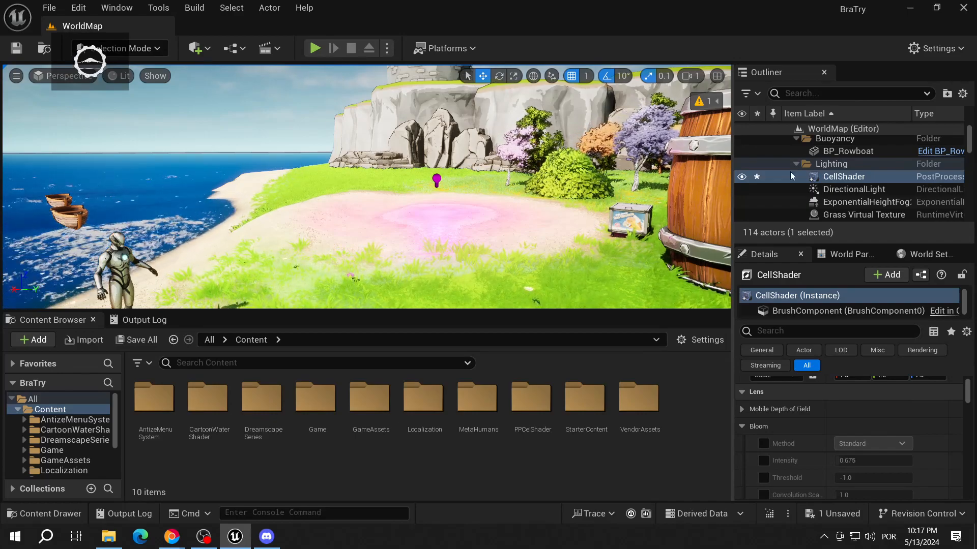
# - Filter the CellShader volume's properties with "ena" and turn off its Enabled setting
pyautogui.click(784, 332)
pyautogui.write('en')
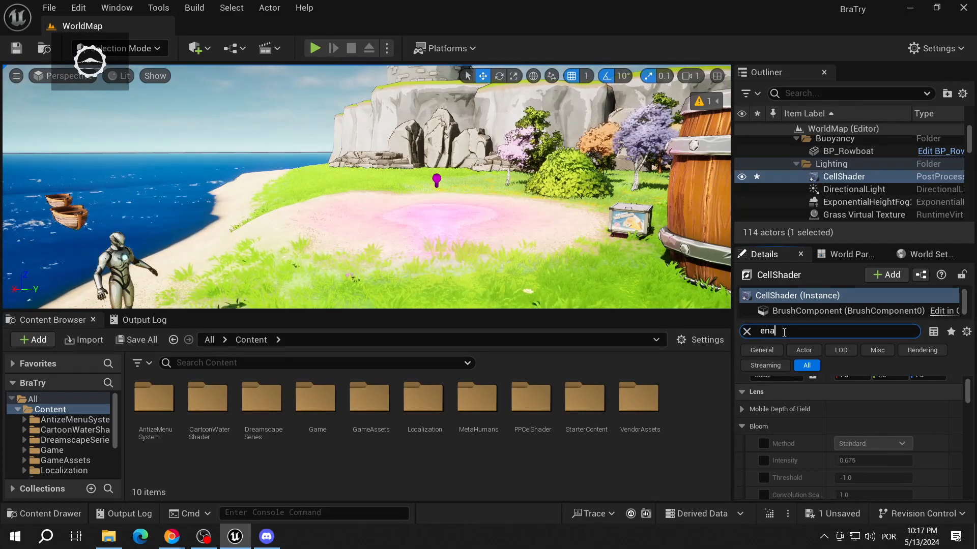
pyautogui.write('a')
pyautogui.click(839, 478)
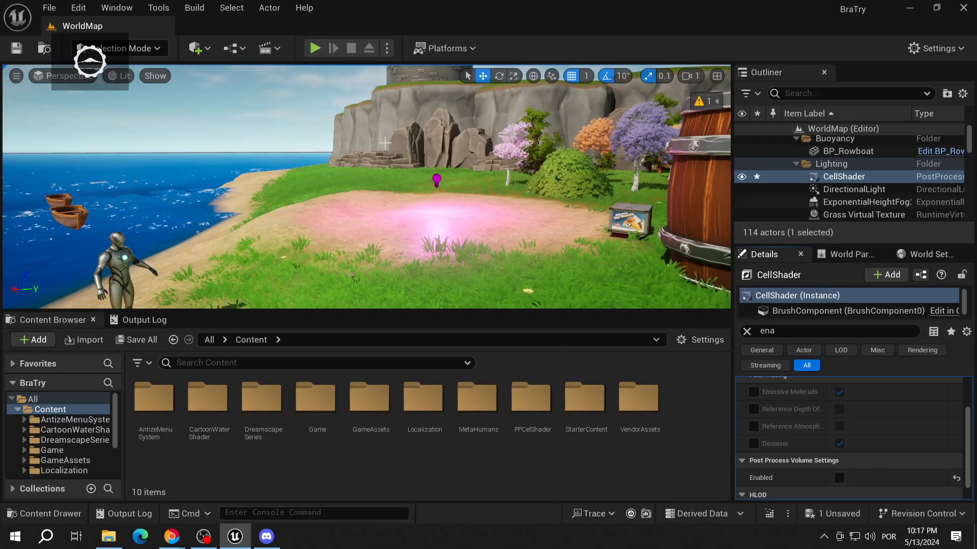
# - Add a Post Process Volume to the level at the pink-lit sand patch and raise it slightly
pyautogui.click(199, 51)
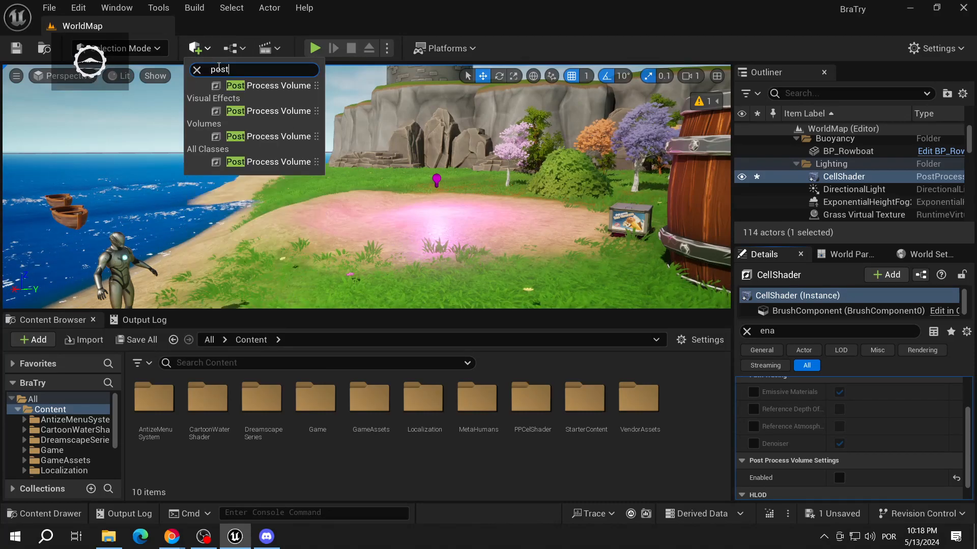
pyautogui.press('Return')
pyautogui.moveTo(391, 198); pyautogui.dragTo(391, 160)
pyautogui.moveTo(366, 186); pyautogui.dragTo(295, 195, button='right')
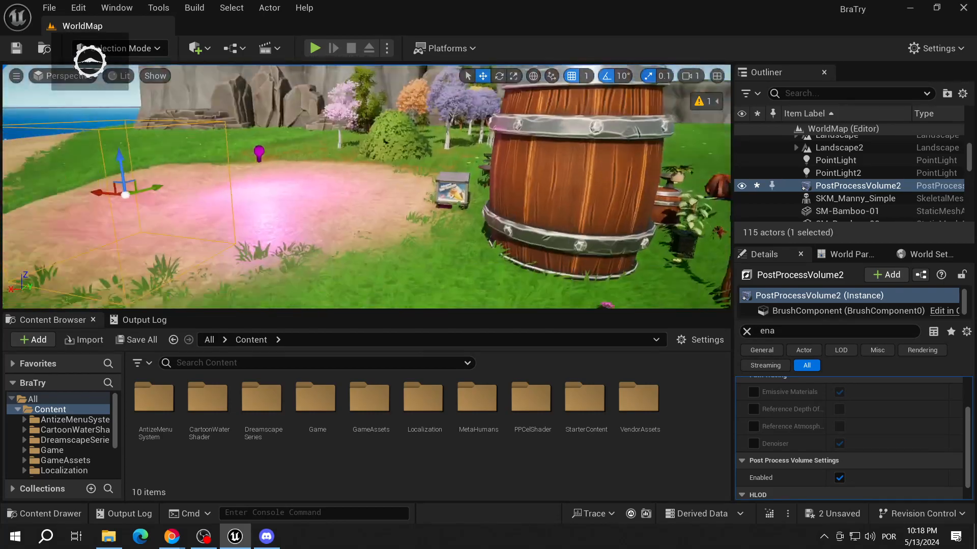
pyautogui.moveTo(366, 186); pyautogui.dragTo(285, 213, button='right')
pyautogui.moveTo(453, 181)
pyautogui.mouseDown(button='right')
pyautogui.moveTo(448, 249)
pyautogui.moveTo(444, 190)
pyautogui.moveTo(454, 181)
pyautogui.mouseUp(button='right')
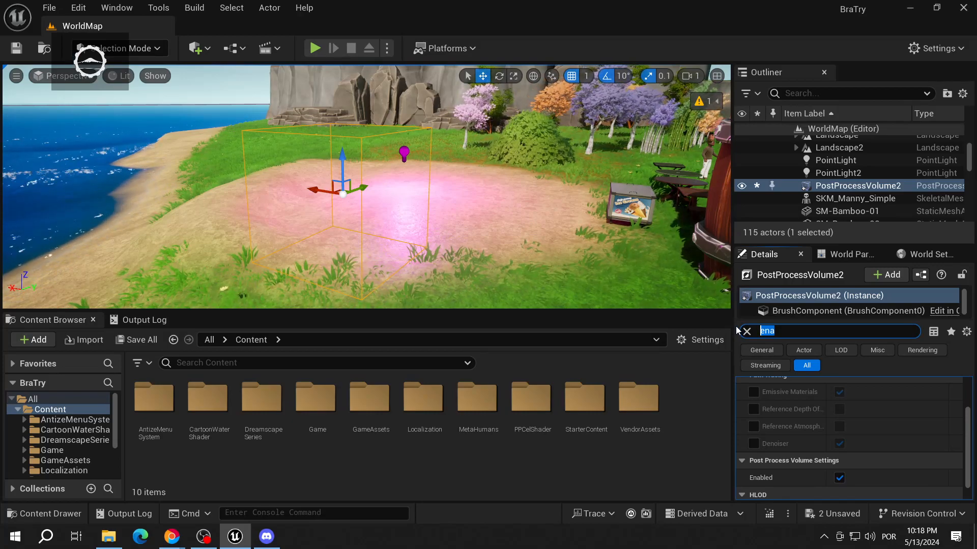
# - Find the new volume's Infinite Extent (Unbound) property with an "infi" filter, enable it and clear the filter
pyautogui.write('infite')
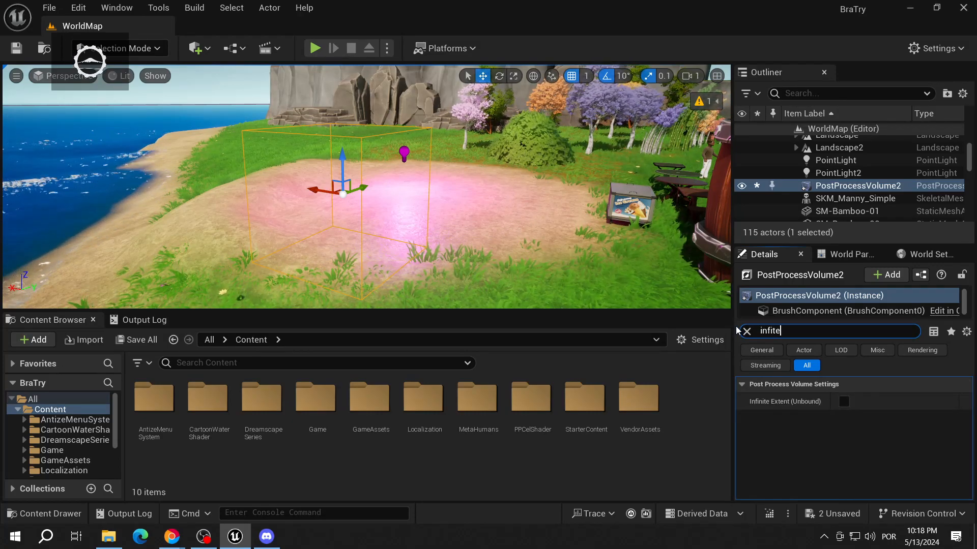
pyautogui.press('BackSpace')
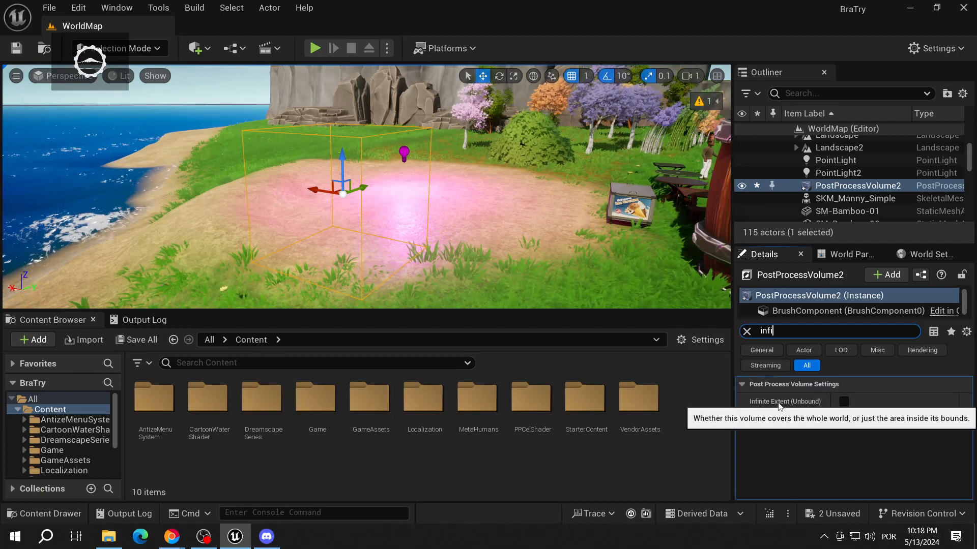
pyautogui.moveTo(515, 213); pyautogui.dragTo(492, 198, button='right')
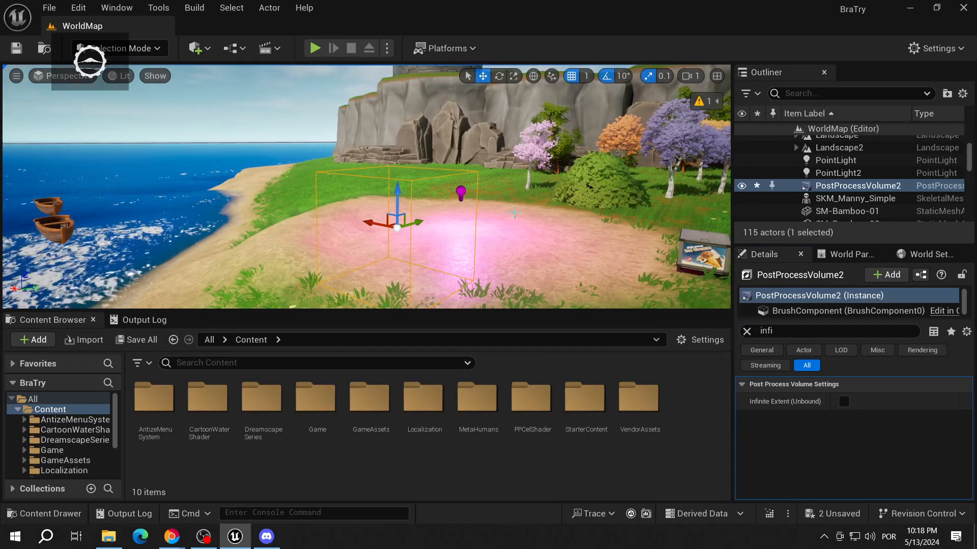
pyautogui.click(843, 402)
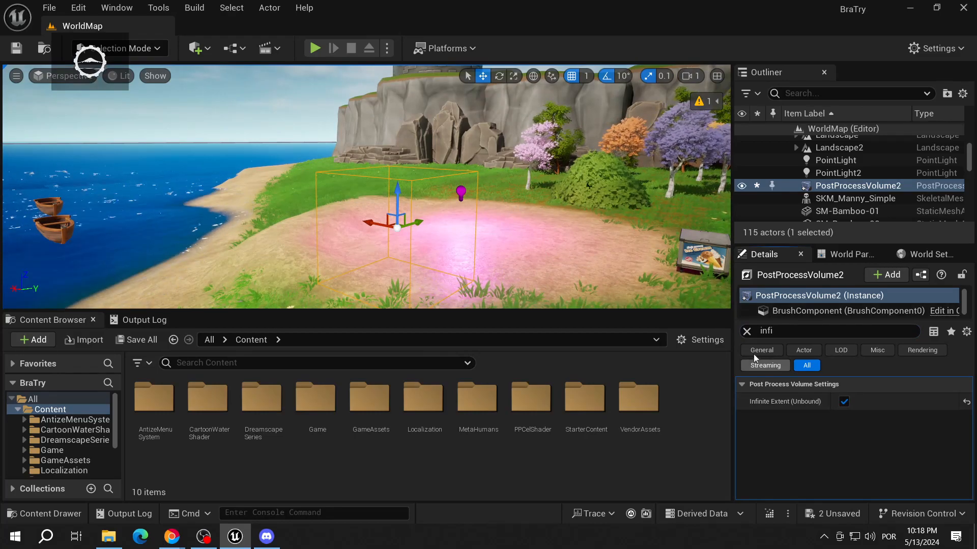
pyautogui.click(748, 332)
# - Rename the new post-process volume to CellShaderTutorial_Volume
pyautogui.rightClick(847, 187)
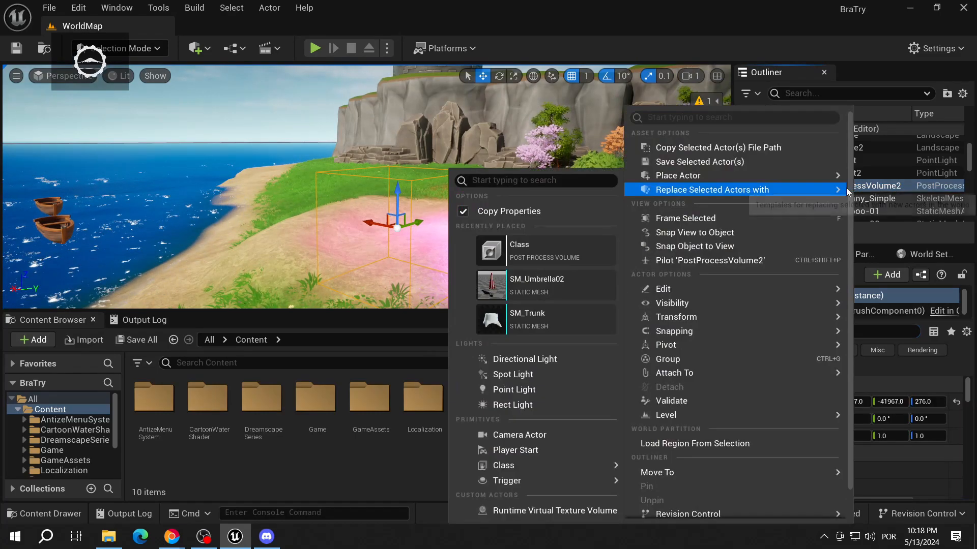
pyautogui.moveTo(670, 290)
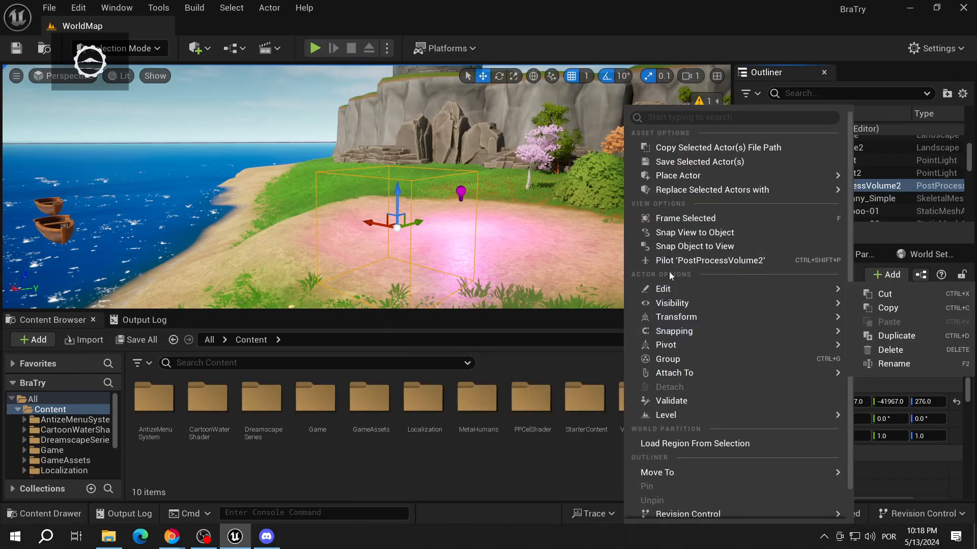
pyautogui.click(893, 364)
pyautogui.write('CellShaderT')
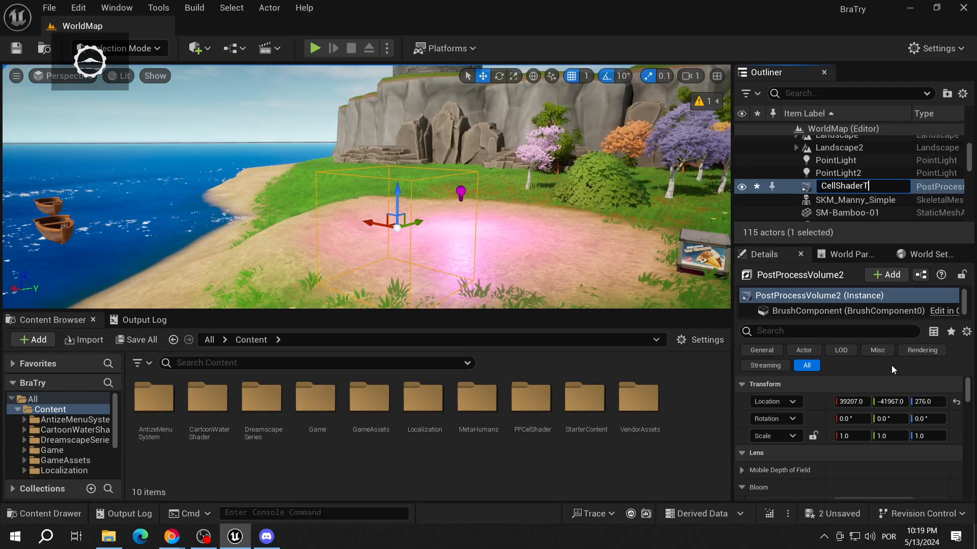
pyautogui.write('utorial_Volu')
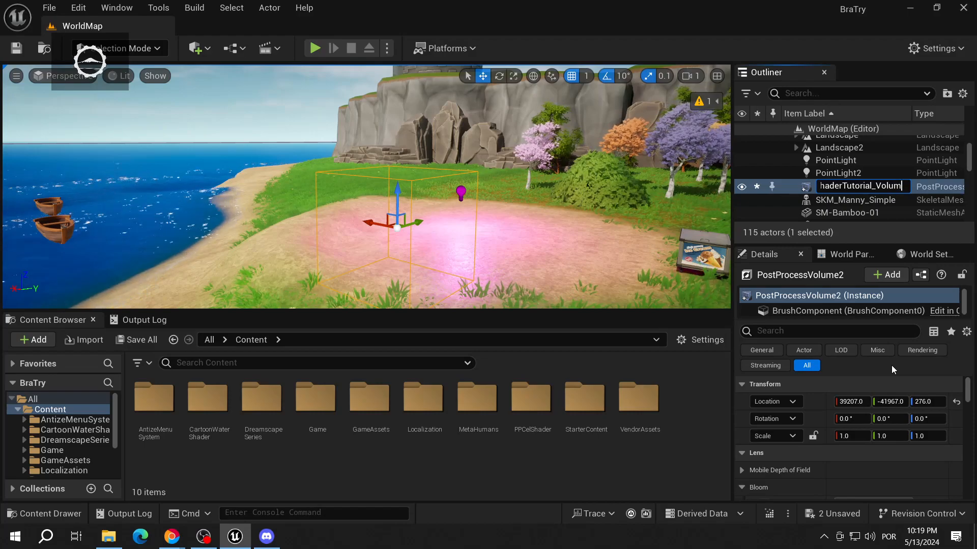
pyautogui.write('me')
pyautogui.press('Return')
# - Move CellShaderTutorial_Volume into the Lighting folder of the Outliner
pyautogui.scroll(5, 823, 198)
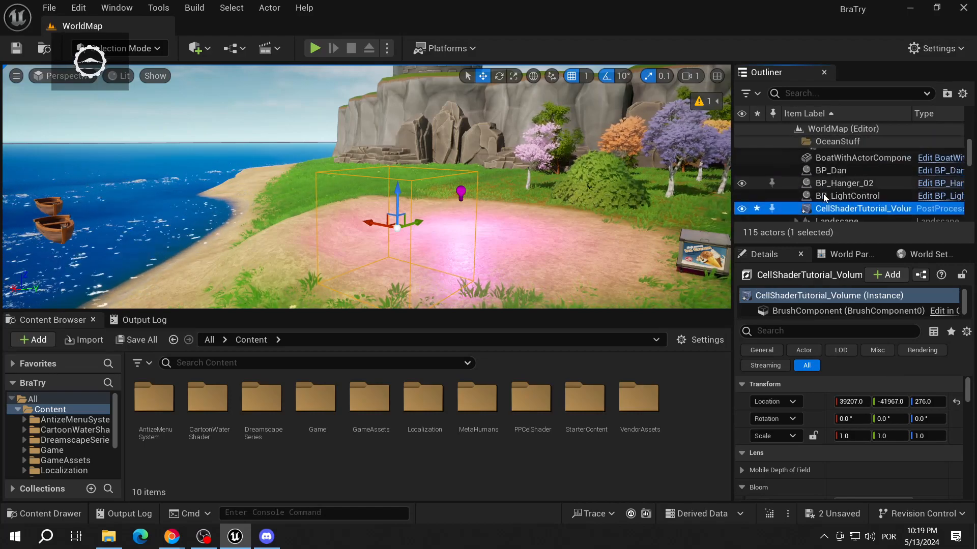
pyautogui.scroll(5, 857, 201)
pyautogui.moveTo(857, 202); pyautogui.dragTo(821, 158)
pyautogui.moveTo(671, 170); pyautogui.dragTo(186, 219, button='right')
pyautogui.moveTo(682, 162)
pyautogui.mouseDown(button='right')
pyautogui.moveTo(656, 168)
pyautogui.moveTo(682, 167)
pyautogui.mouseUp(button='right')
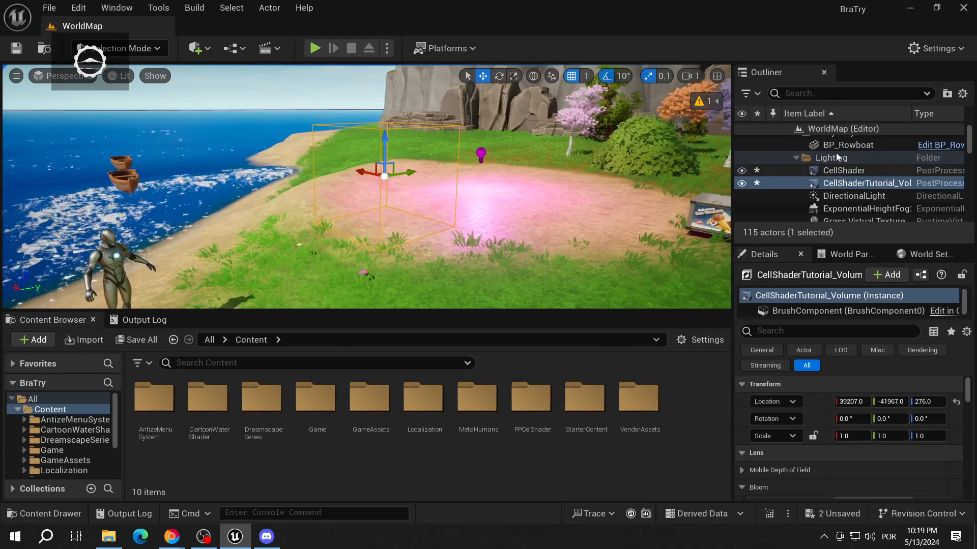
pyautogui.moveTo(636, 132); pyautogui.dragTo(654, 158, button='right')
pyautogui.press('a')
pyautogui.moveTo(681, 107); pyautogui.dragTo(693, 109, button='right')
pyautogui.press('d')
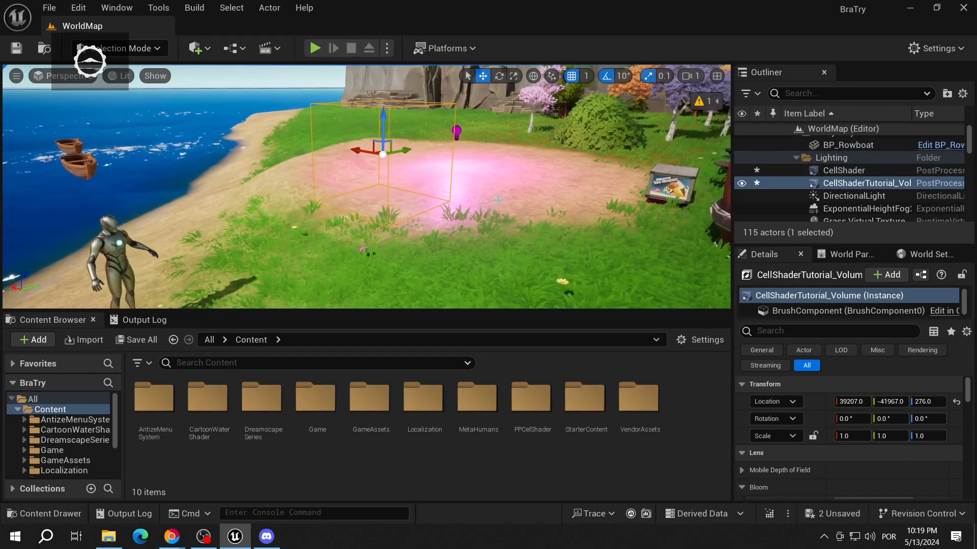
pyautogui.moveTo(471, 178); pyautogui.dragTo(458, 168, button='right')
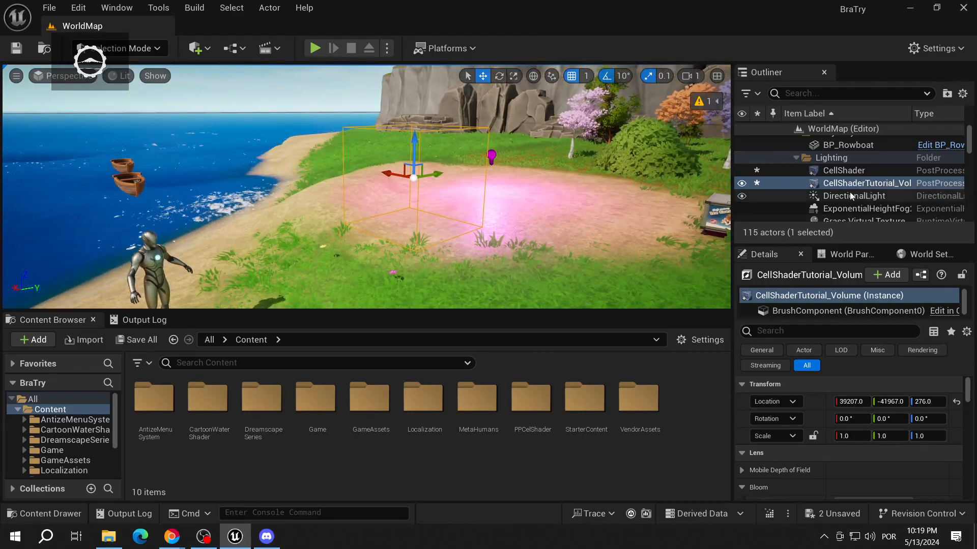
pyautogui.moveTo(646, 135)
pyautogui.mouseDown(button='right')
pyautogui.moveTo(610, 135)
pyautogui.moveTo(610, 117)
pyautogui.moveTo(641, 132)
pyautogui.mouseUp(button='right')
pyautogui.press('f')
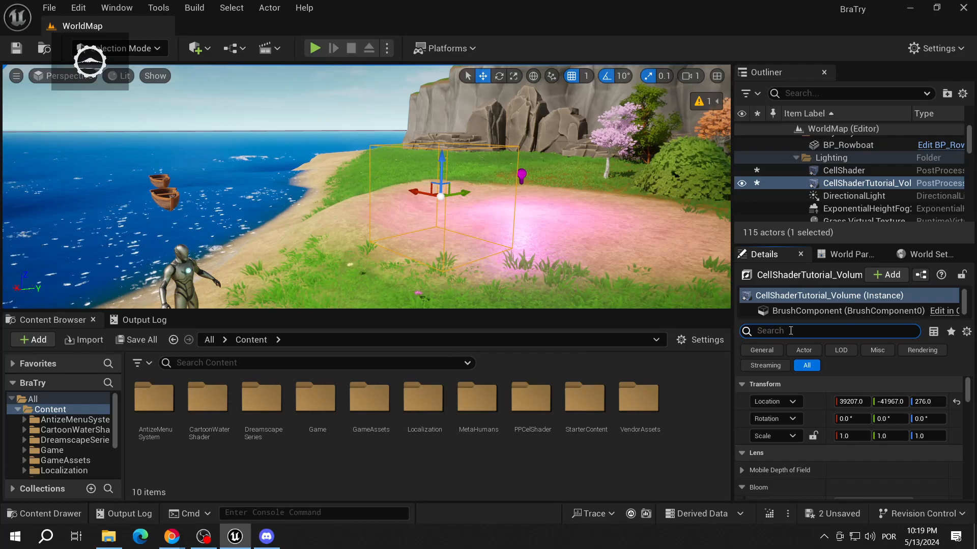
# - Filter the volume's properties by "material" and add one asset-reference element to its Post Process Materials array
pyautogui.write('material')
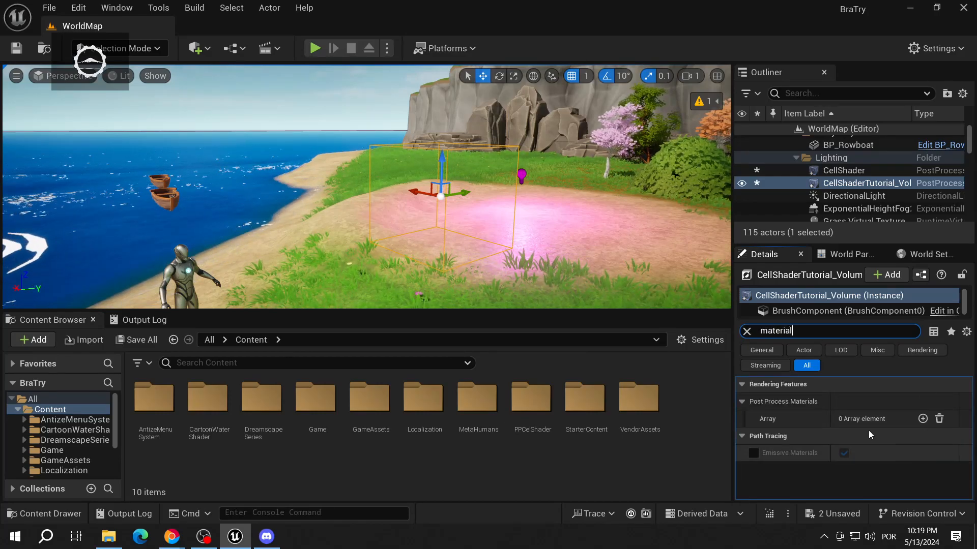
pyautogui.click(922, 419)
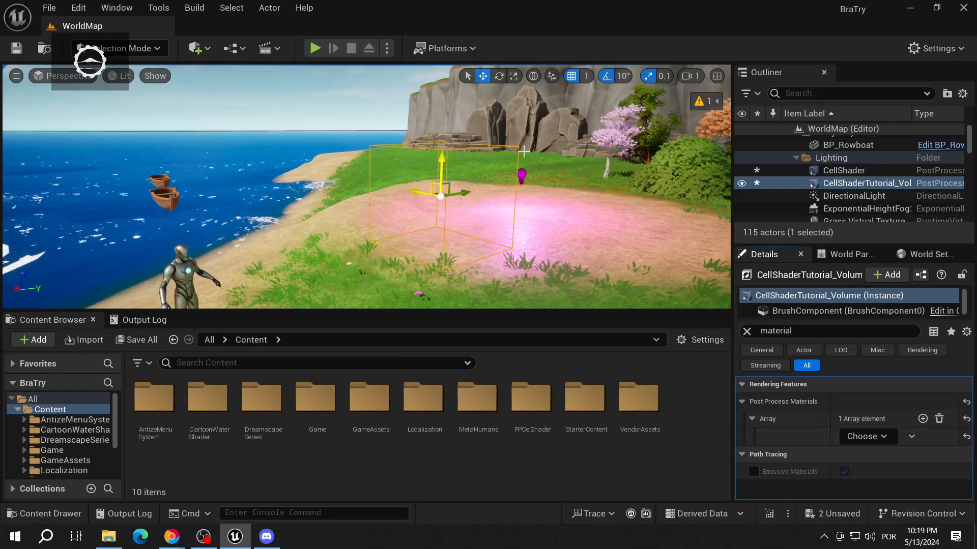
pyautogui.click(866, 437)
pyautogui.click(874, 457)
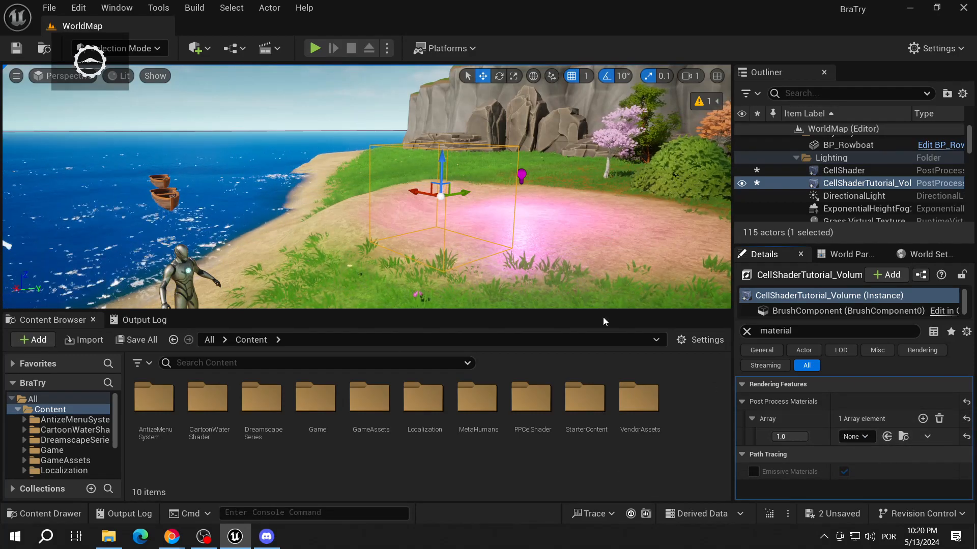
pyautogui.moveTo(523, 223); pyautogui.dragTo(541, 222, button='right')
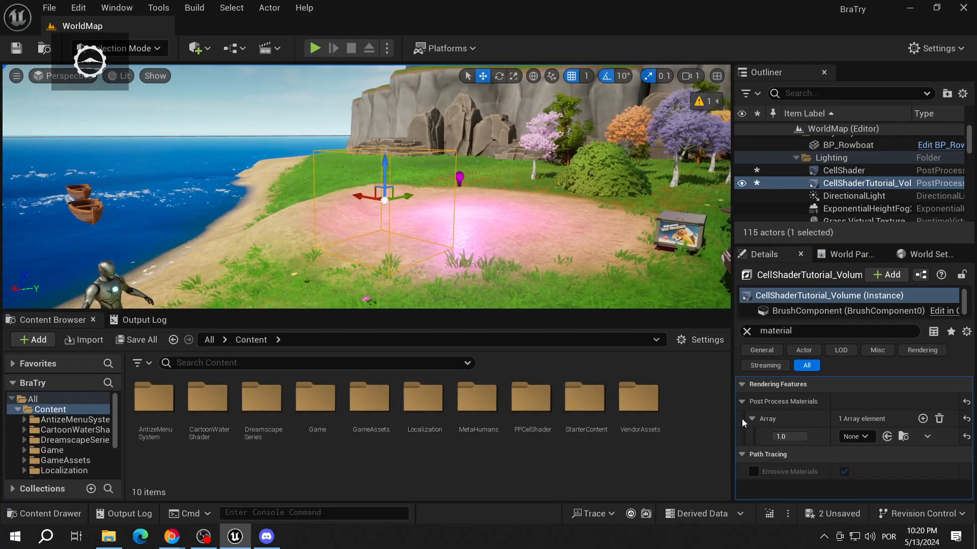
# - Create a material named PP_CellShaderTutorial2 in the PPCelShader/Core folder
pyautogui.rightClick(341, 456)
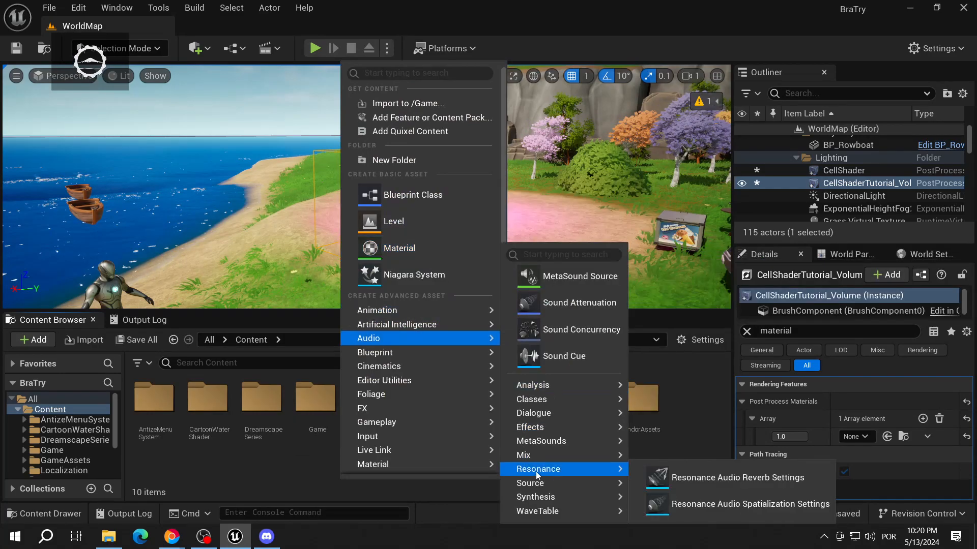
pyautogui.click(242, 430)
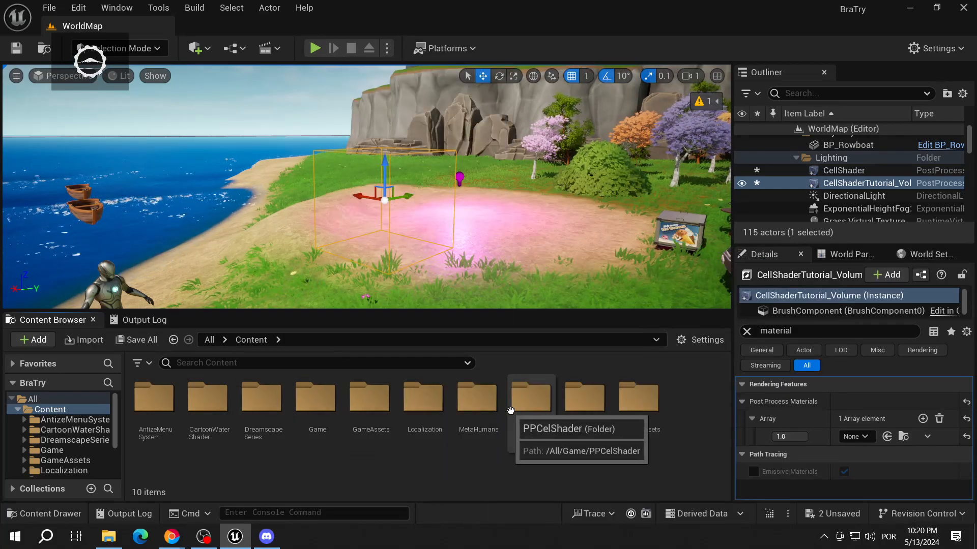
pyautogui.doubleClick(532, 399)
pyautogui.doubleClick(207, 399)
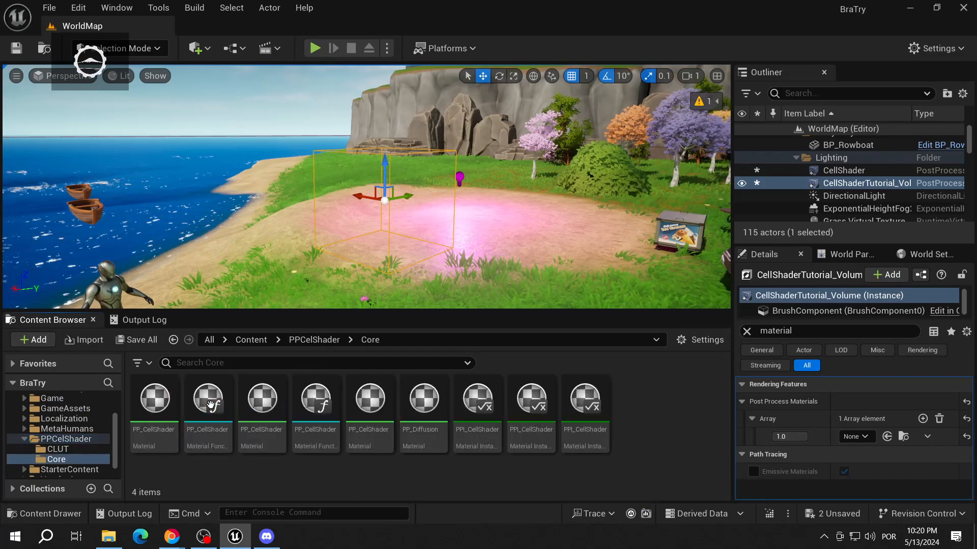
pyautogui.rightClick(641, 402)
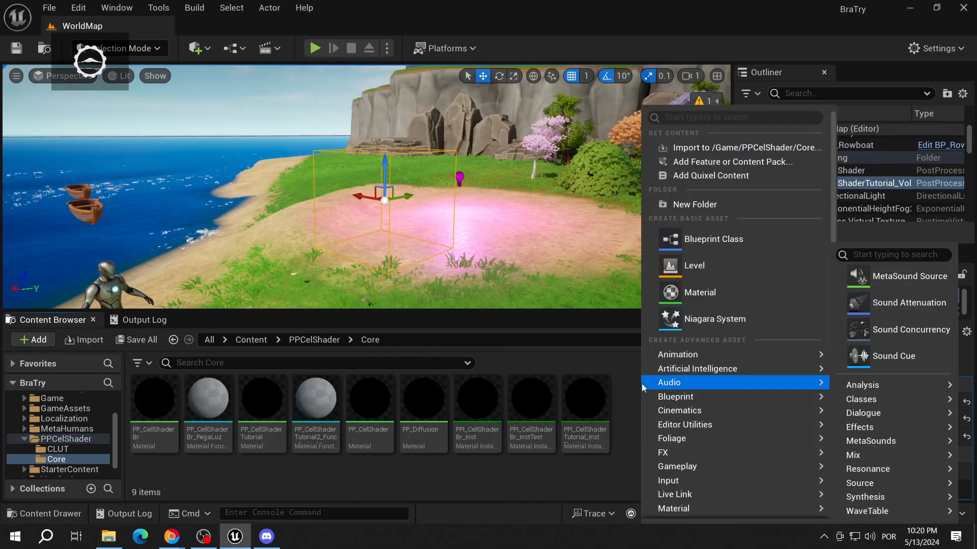
pyautogui.click(714, 295)
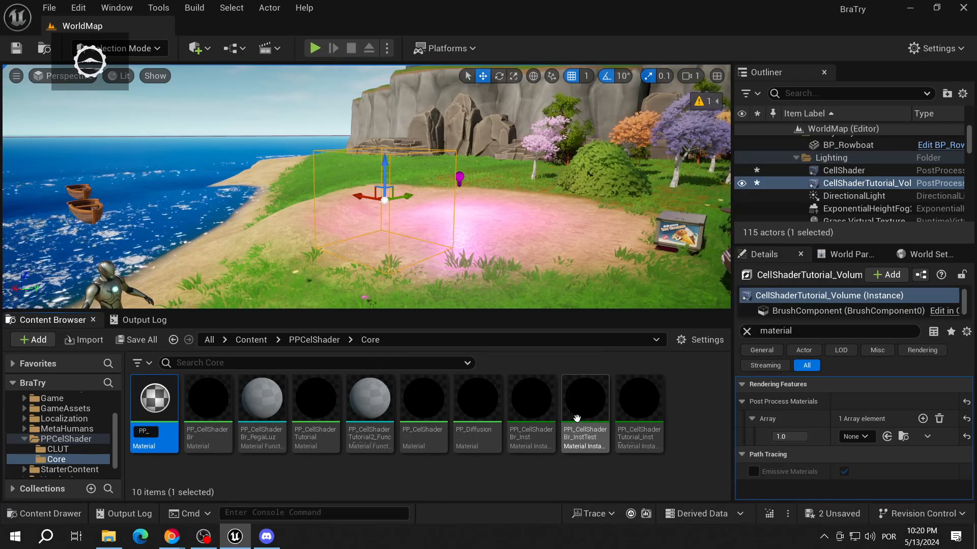
pyautogui.write('CellShaderTutorial2')
pyautogui.press('Return')
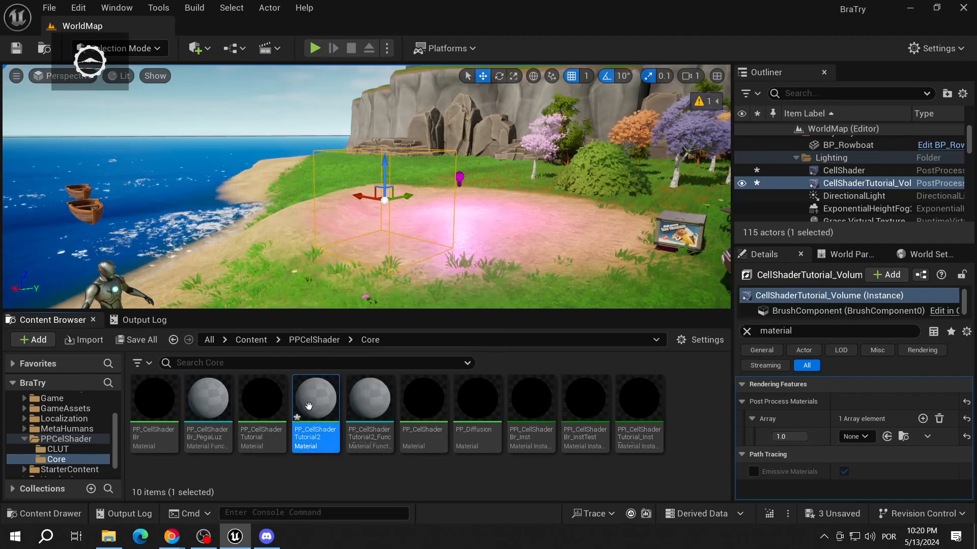
# - Assign PP_CellShaderTutorial2 to the volume's Post Process Materials element and open the material for editing
pyautogui.moveTo(313, 417); pyautogui.dragTo(858, 442)
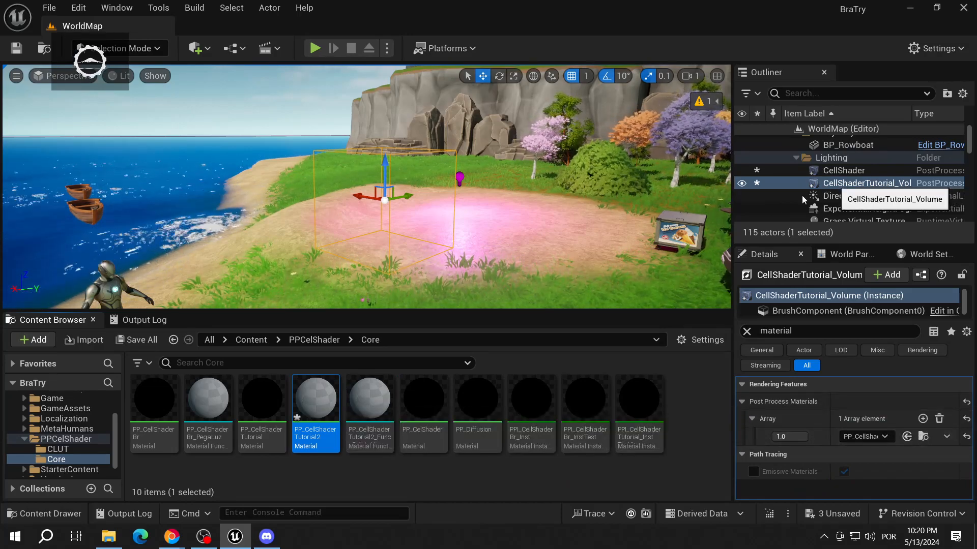
pyautogui.doubleClick(320, 407)
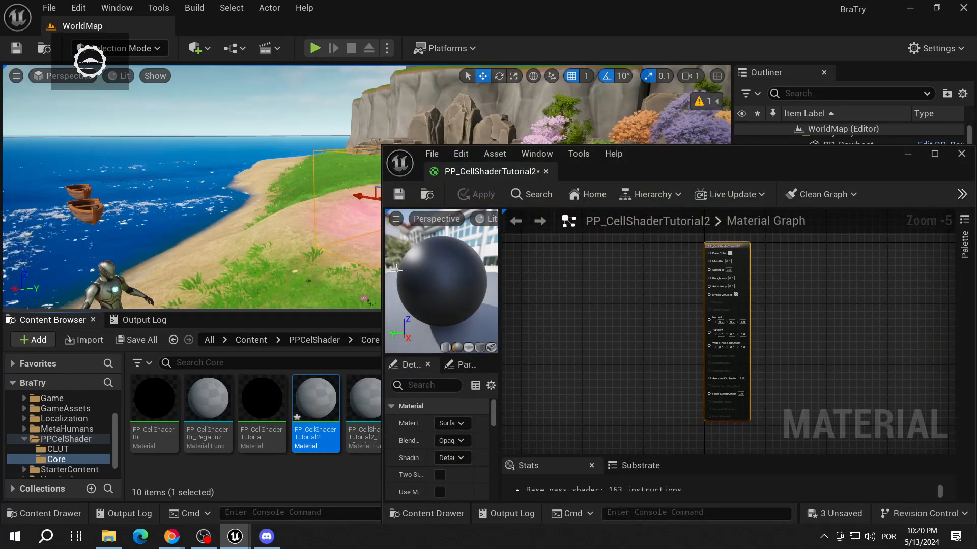
# - Widen the material's property area and set its Material Domain to Post Process
pyautogui.click(607, 307)
pyautogui.moveTo(615, 297); pyautogui.dragTo(665, 320, button='right')
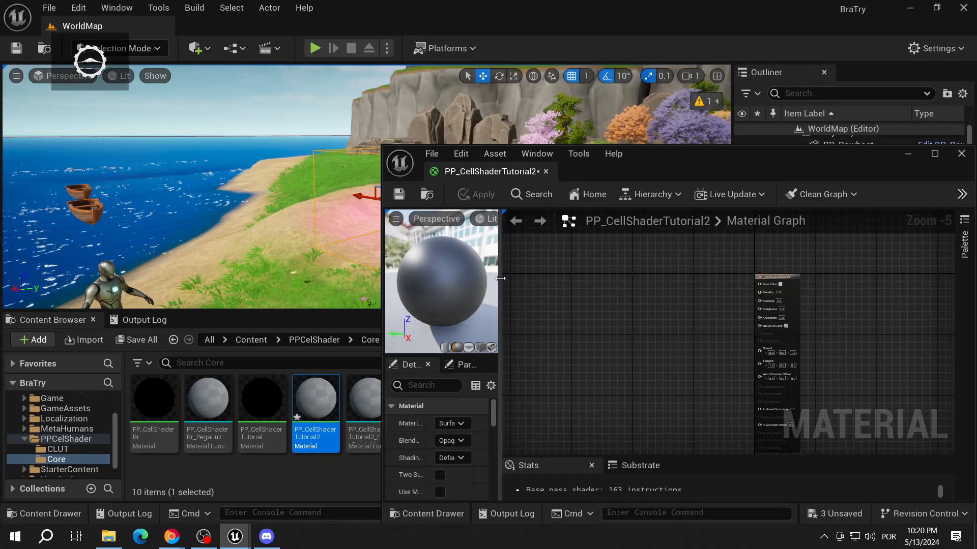
pyautogui.moveTo(504, 283); pyautogui.dragTo(515, 283)
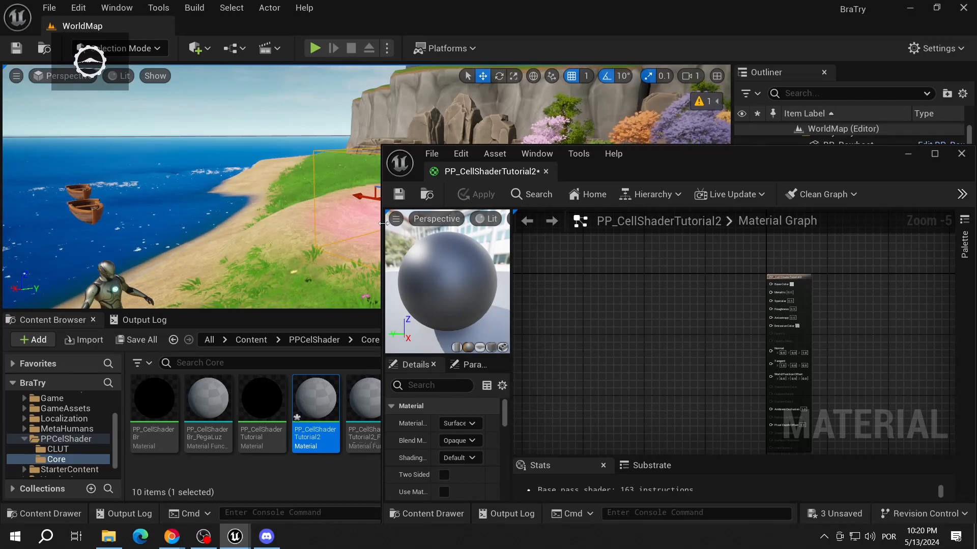
pyautogui.moveTo(689, 352); pyautogui.dragTo(664, 336, button='right')
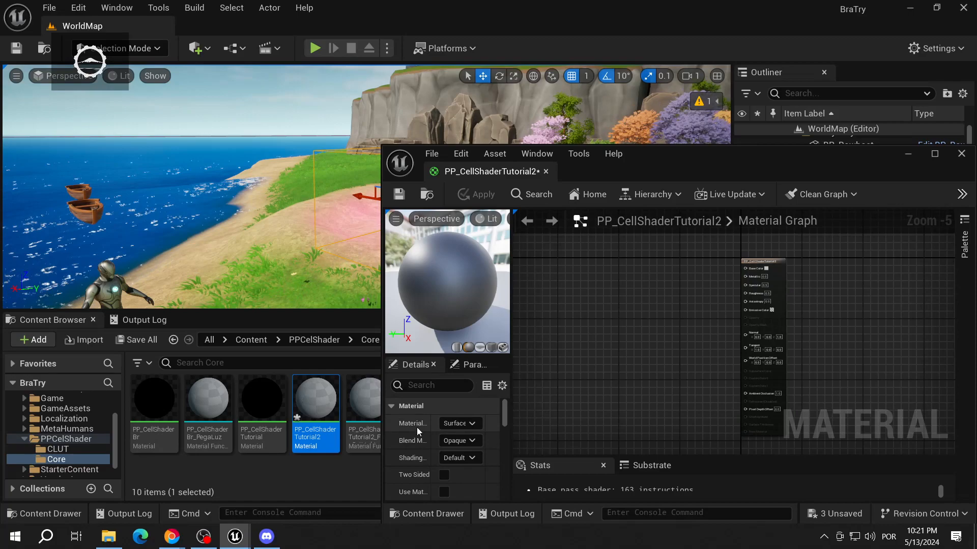
pyautogui.click(462, 424)
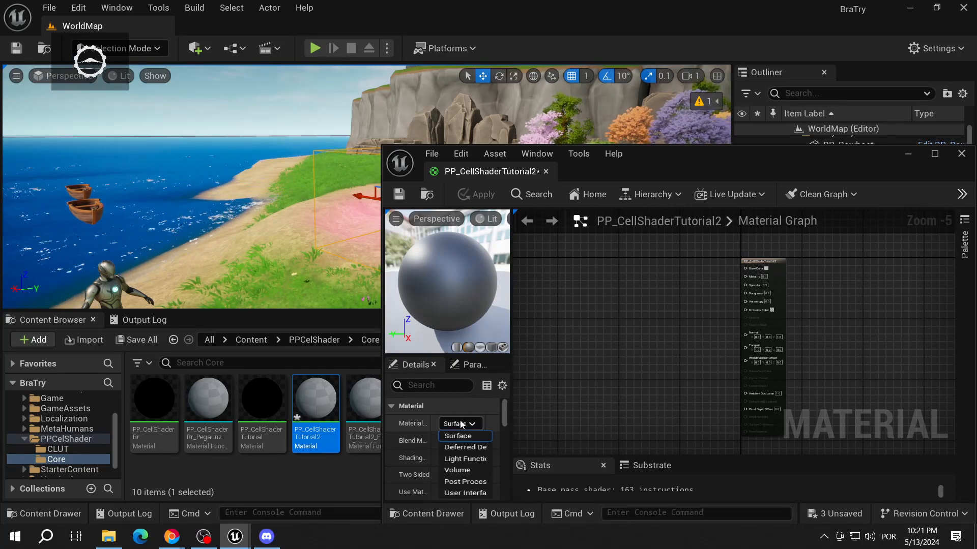
pyautogui.click(462, 482)
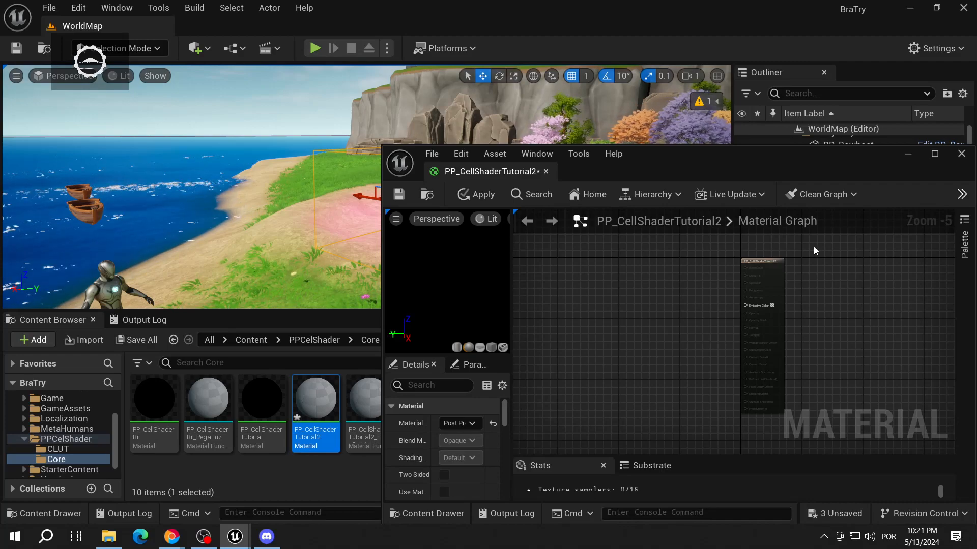
pyautogui.click(759, 267)
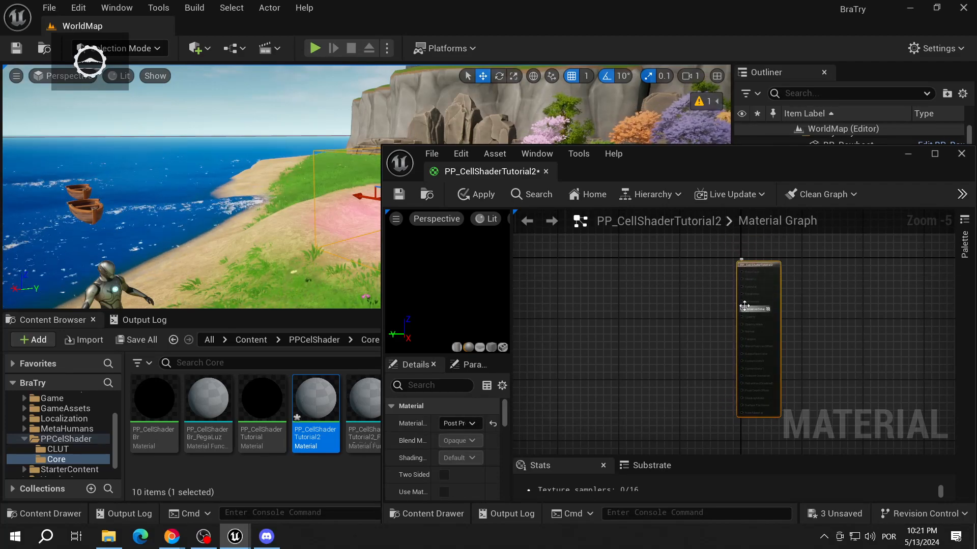
pyautogui.moveTo(749, 310); pyautogui.dragTo(718, 317)
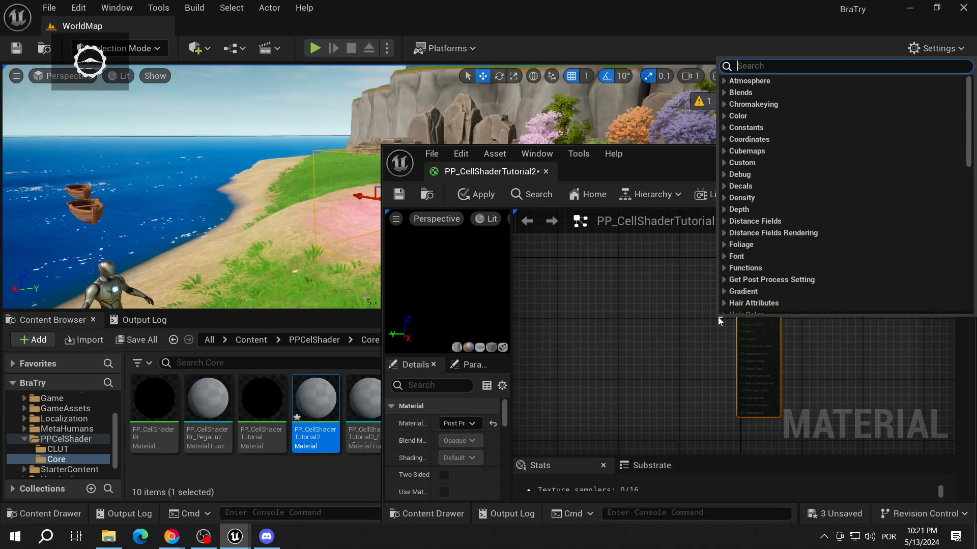
pyautogui.click(715, 343)
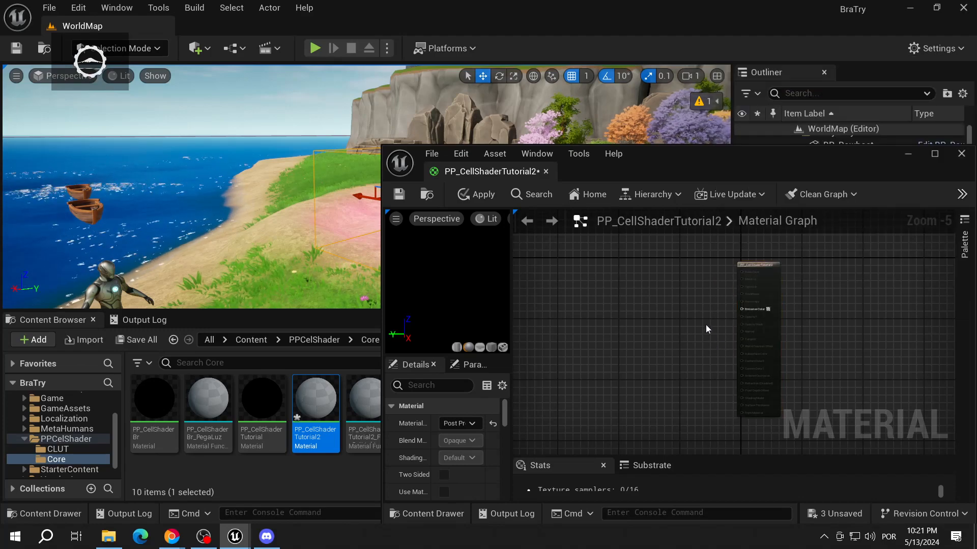
# - Set the Blendable Location in the material's Post Process Material settings to Scene Color After DOF
pyautogui.scroll(-1, 446, 469)
pyautogui.scroll(-5, 445, 469)
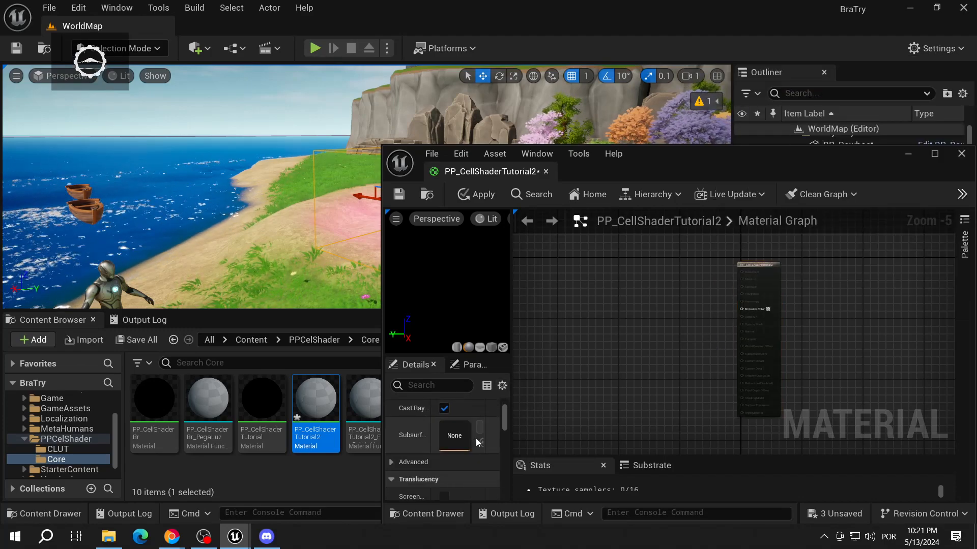
pyautogui.scroll(-6, 475, 438)
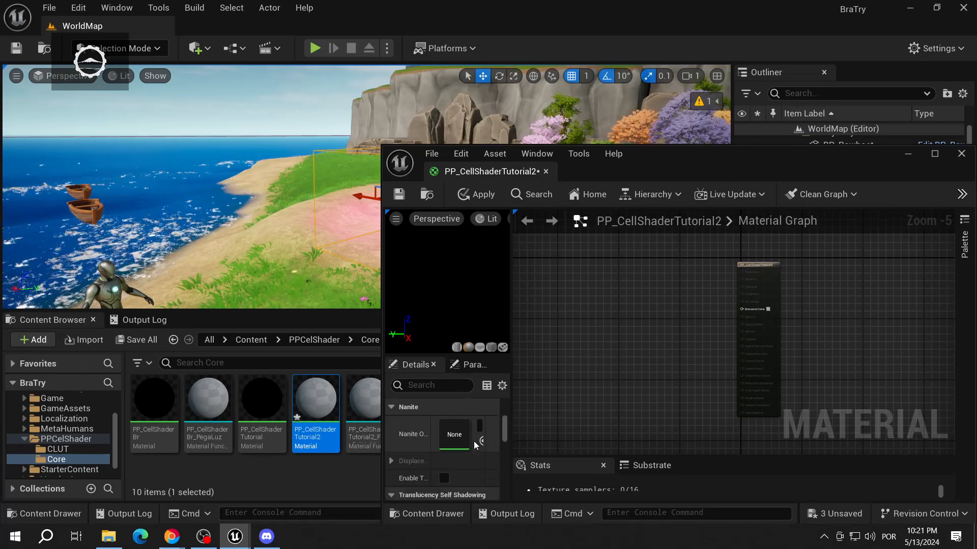
pyautogui.scroll(-8, 474, 441)
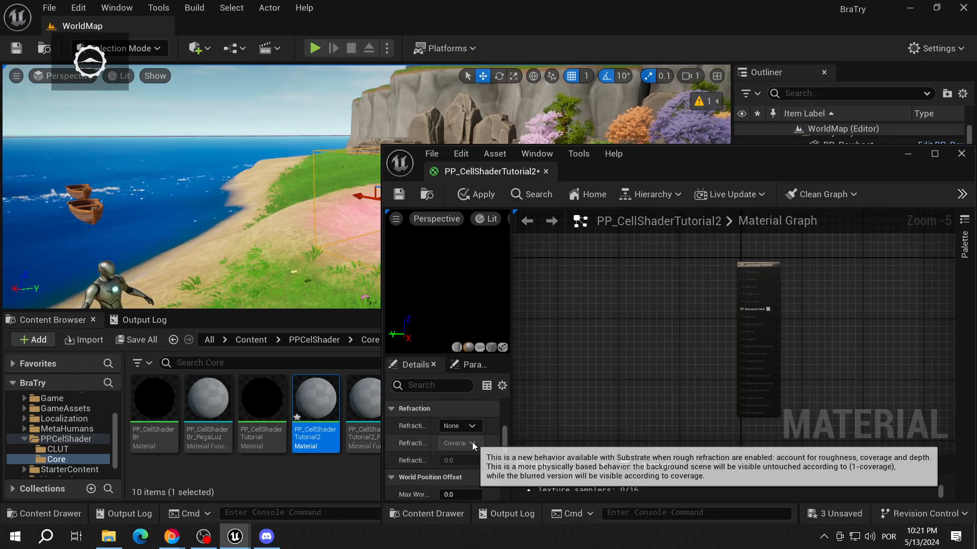
pyautogui.scroll(-2, 465, 451)
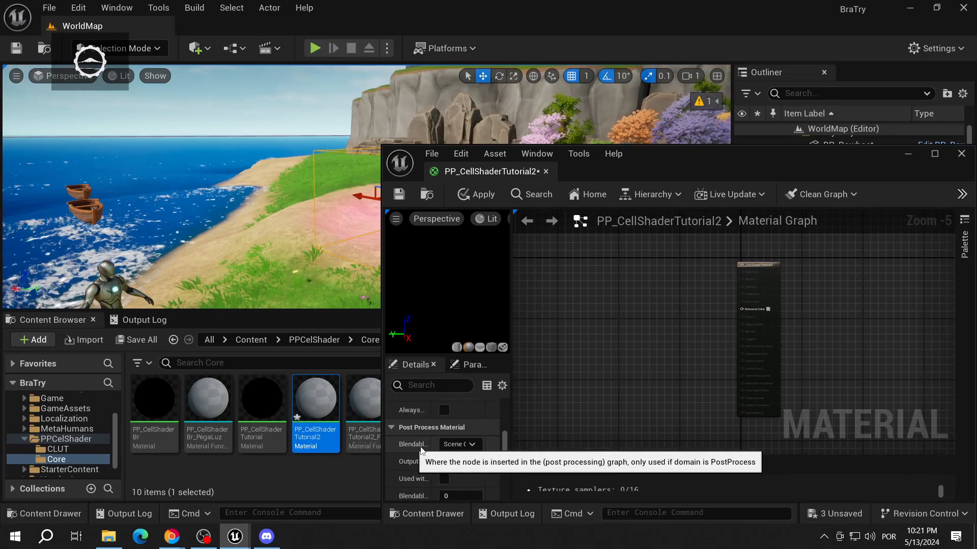
pyautogui.moveTo(383, 386); pyautogui.dragTo(358, 390)
pyautogui.click(440, 445)
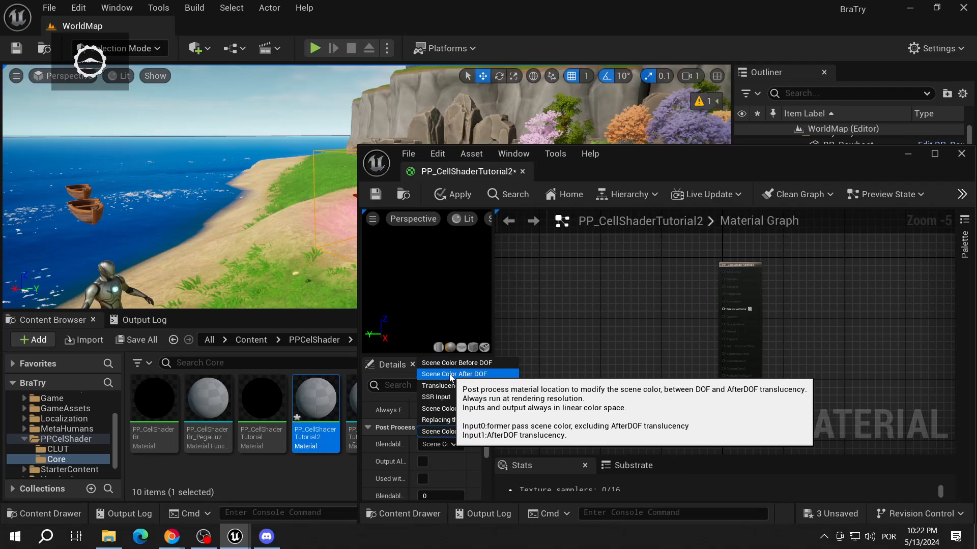
pyautogui.click(478, 377)
# - Search for "scene" and add a SceneTexture node to the material graph beside the main material node
pyautogui.scroll(1, 590, 291)
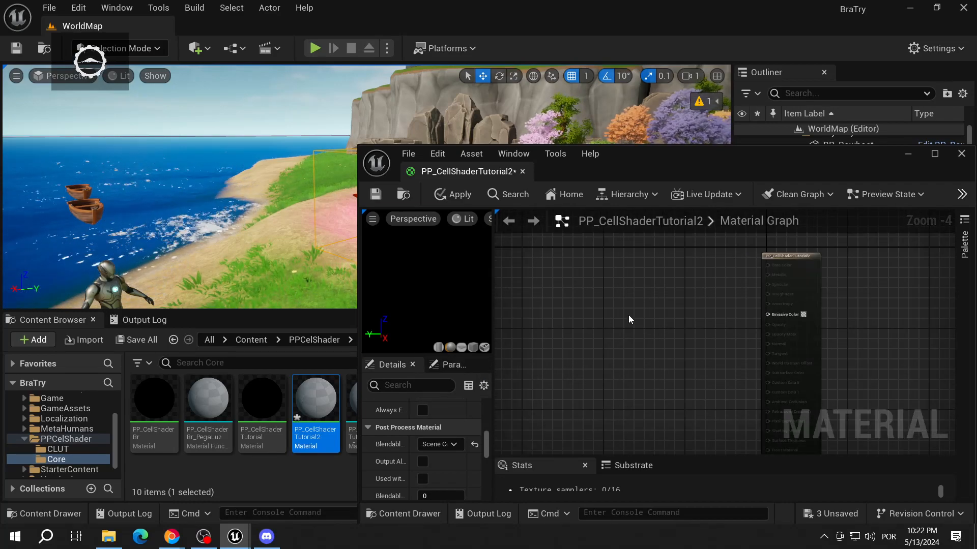
pyautogui.rightClick(573, 297)
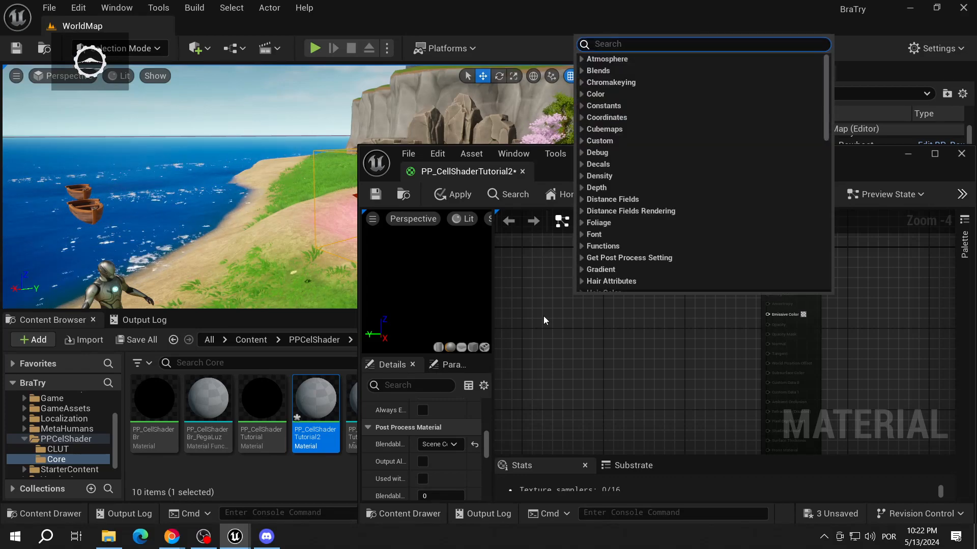
pyautogui.write('scene')
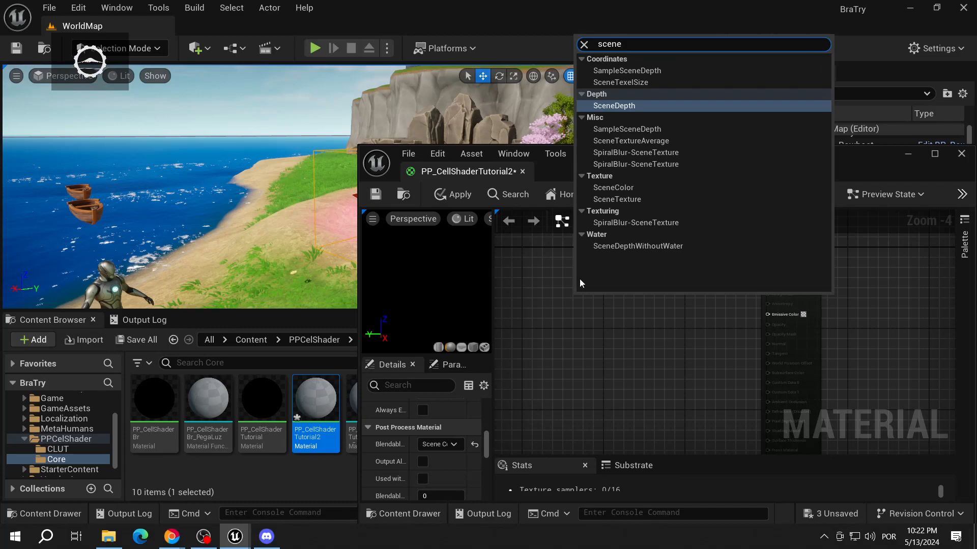
pyautogui.click(615, 203)
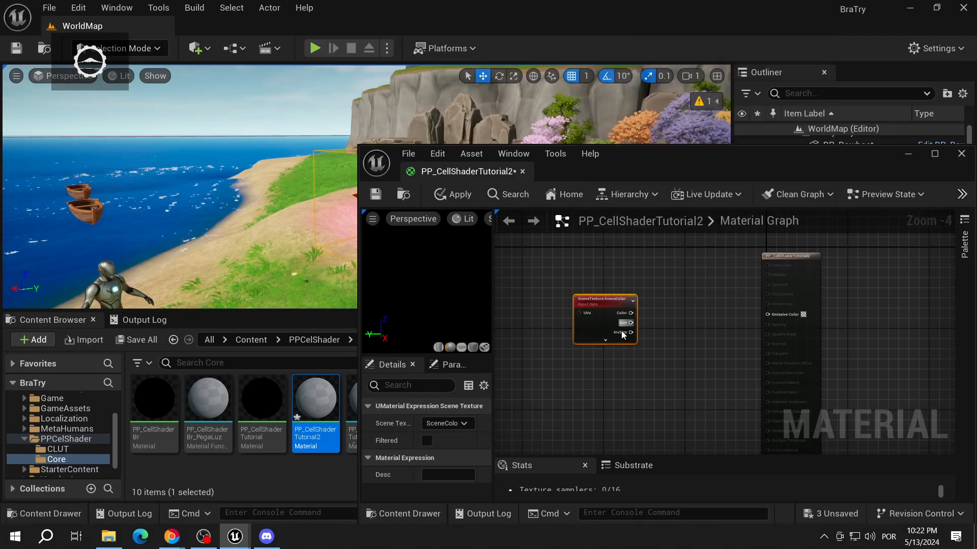
pyautogui.scroll(1, 593, 305)
pyautogui.scroll(1, 592, 304)
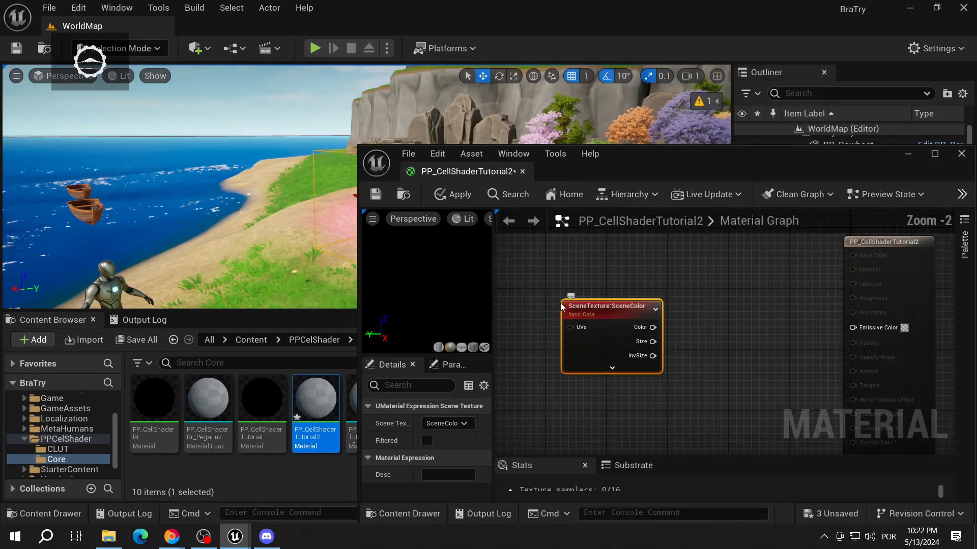
pyautogui.click(445, 427)
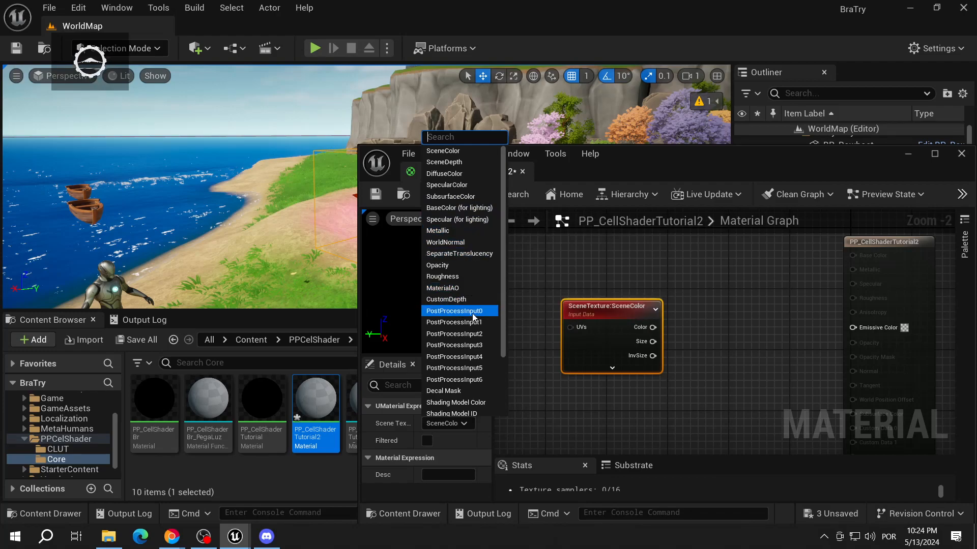
pyautogui.scroll(-1, 464, 366)
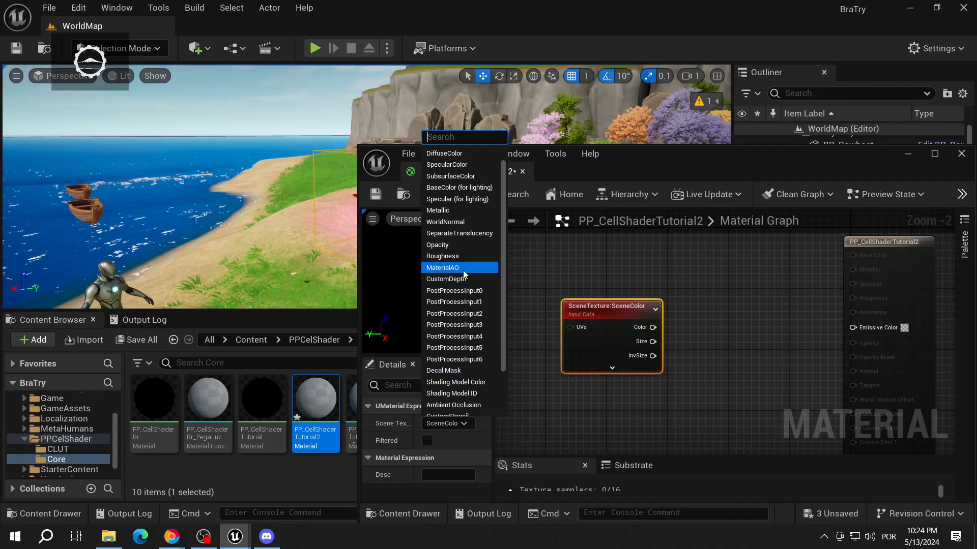
pyautogui.moveTo(309, 186); pyautogui.dragTo(320, 136, button='right')
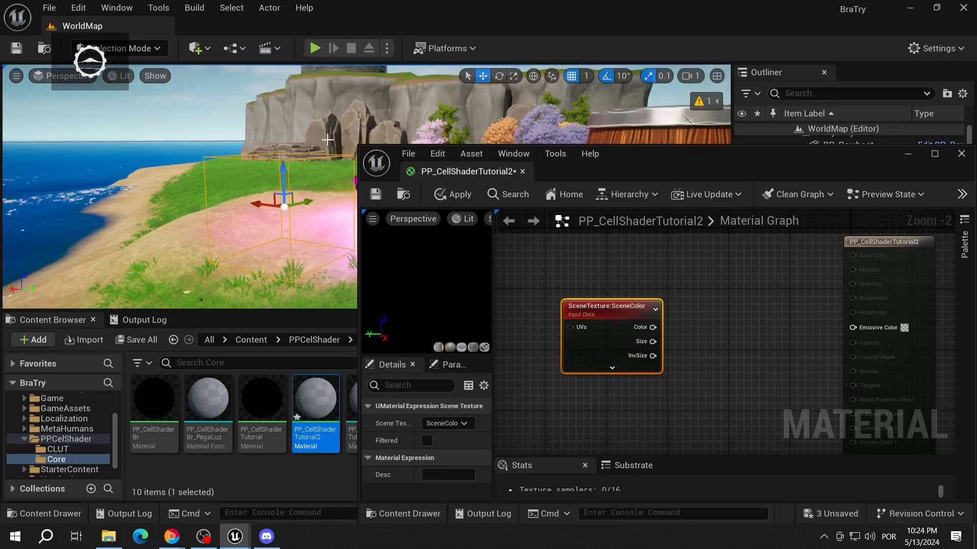
pyautogui.click(450, 424)
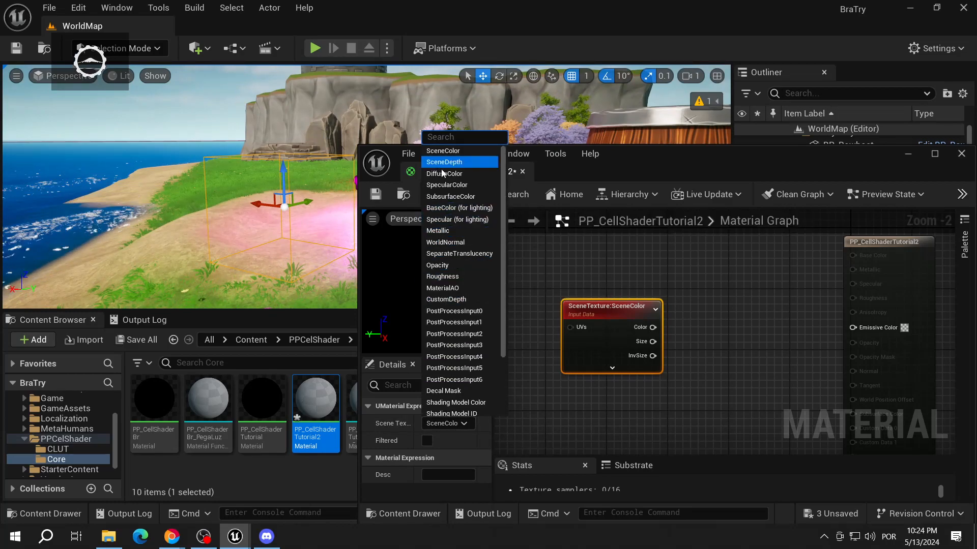
pyautogui.moveTo(694, 309); pyautogui.dragTo(666, 301, button='right')
# - Set the SceneTexture node to DiffuseColor, connect its Color output to Emissive Color, and save the material
pyautogui.scroll(-1, 667, 301)
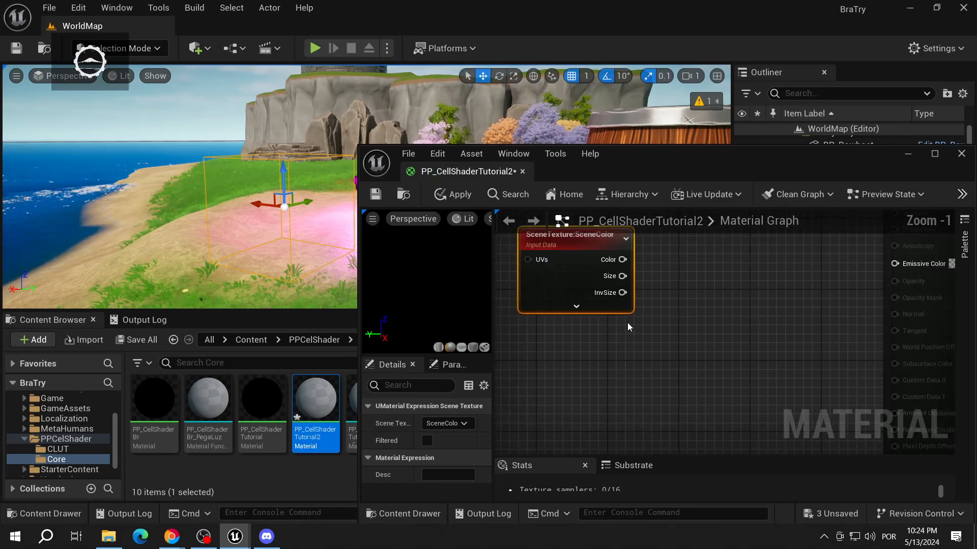
pyautogui.scroll(-2, 628, 324)
pyautogui.moveTo(628, 342); pyautogui.dragTo(631, 366, button='right')
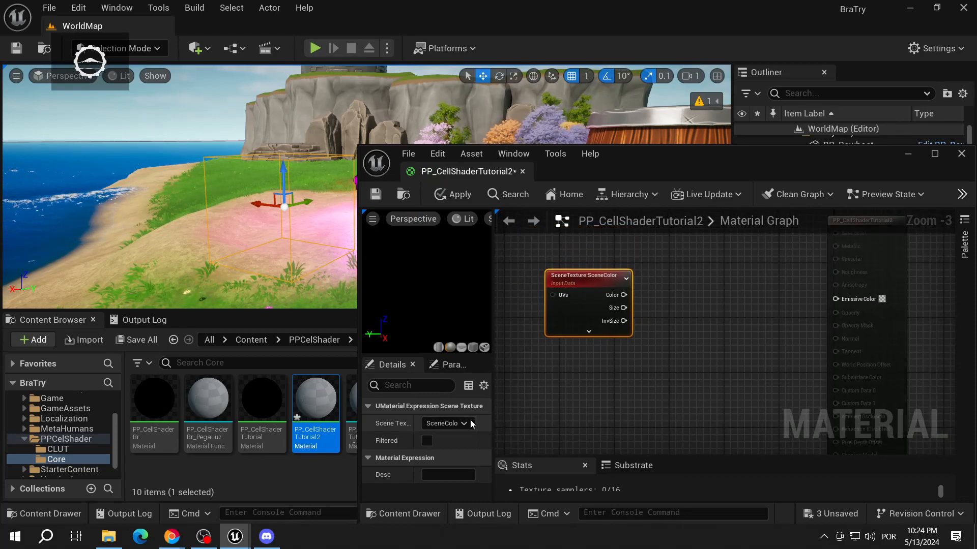
pyautogui.click(469, 422)
pyautogui.click(474, 181)
pyautogui.moveTo(624, 295); pyautogui.dragTo(835, 299)
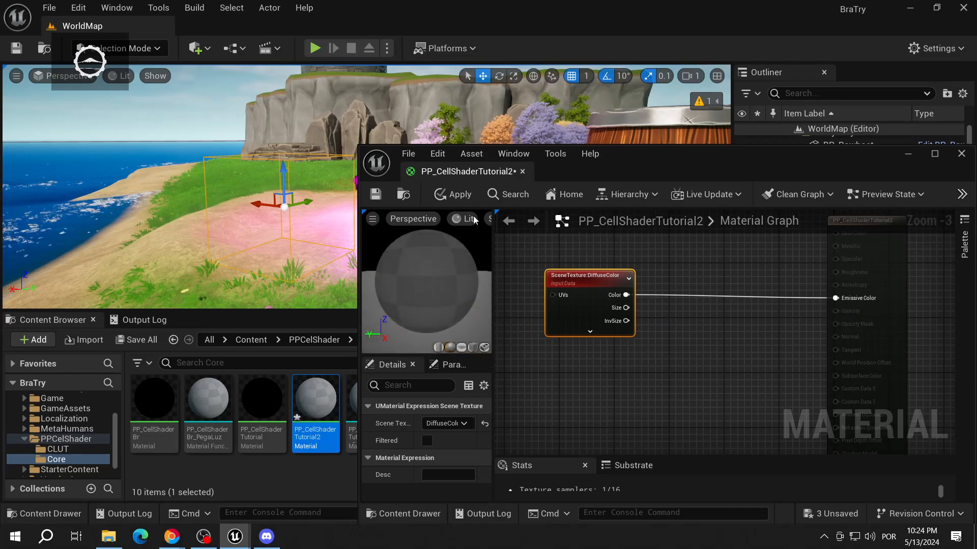
pyautogui.click(375, 194)
# - Examine how the diffuse-only material renders the tower, character, water and terrain in the level
pyautogui.moveTo(265, 203); pyautogui.dragTo(239, 218, button='right')
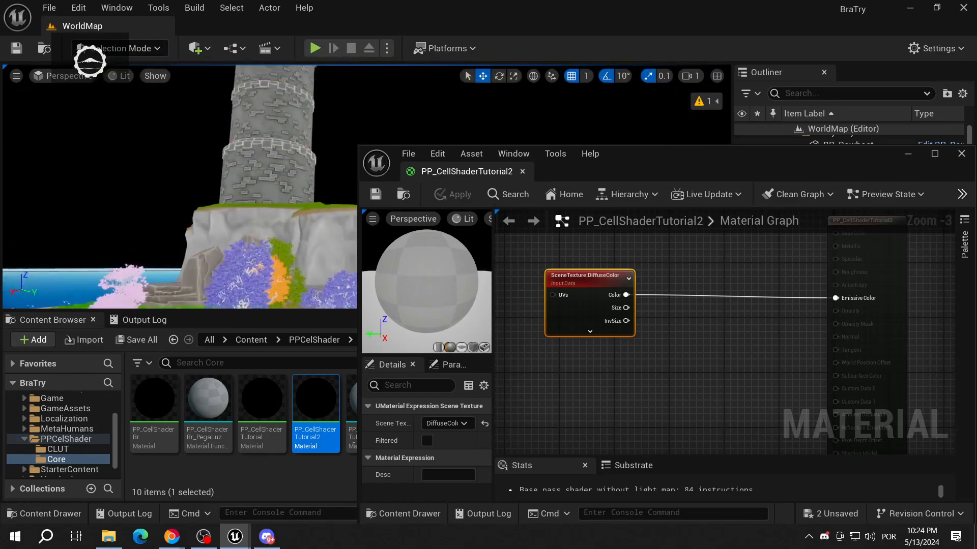
pyautogui.moveTo(204, 194); pyautogui.dragTo(66, 193, button='right')
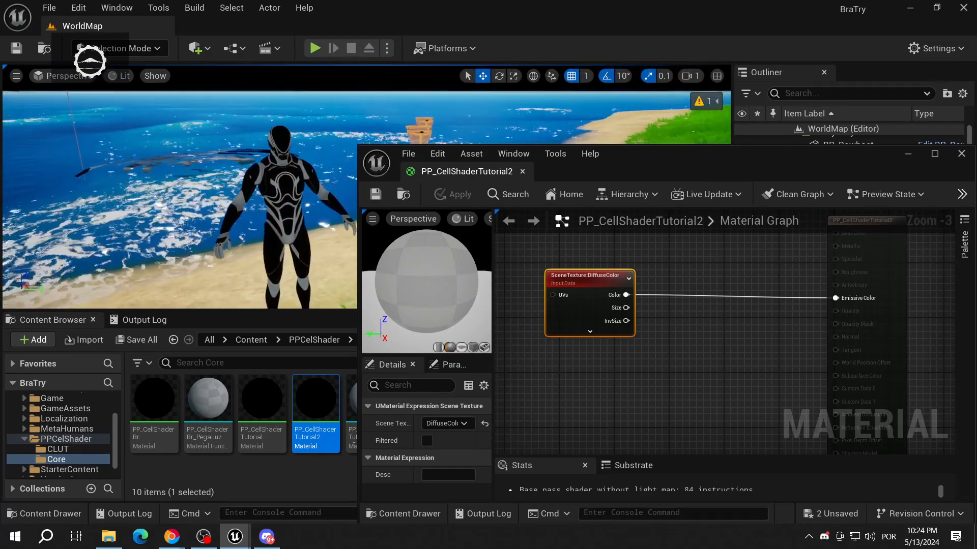
pyautogui.moveTo(283, 206); pyautogui.dragTo(283, 219, button='right')
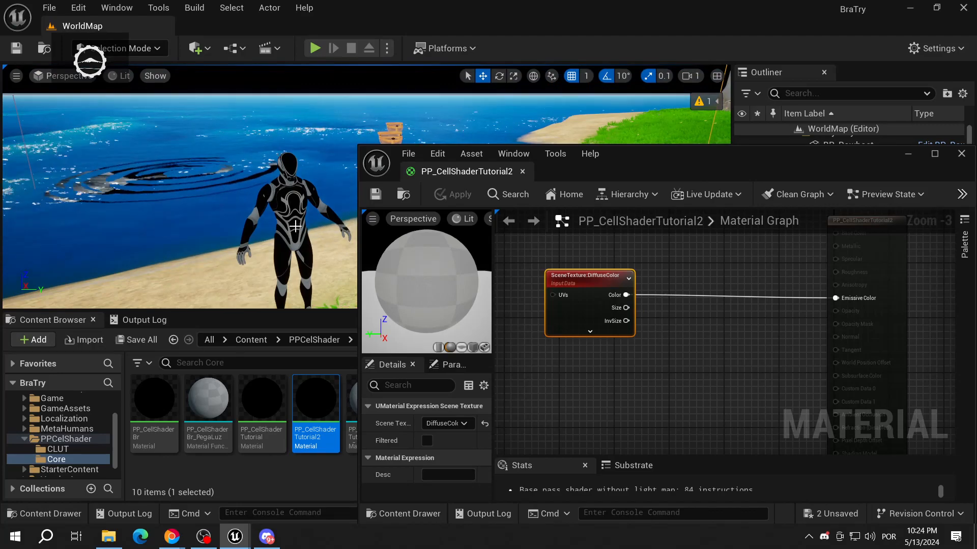
pyautogui.moveTo(229, 203); pyautogui.dragTo(186, 178, button='right')
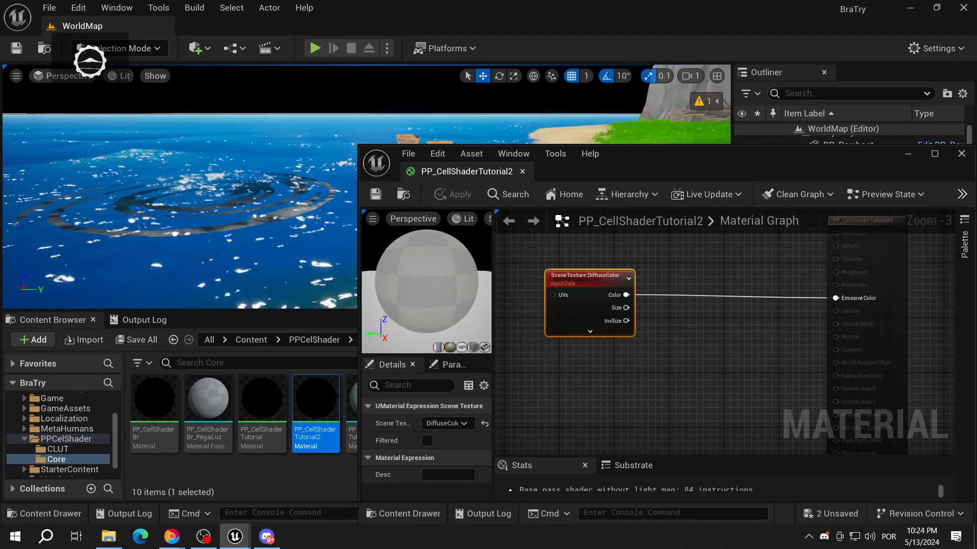
pyautogui.moveTo(250, 219); pyautogui.dragTo(141, 183, button='right')
pyautogui.moveTo(300, 192); pyautogui.dragTo(178, 206, button='right')
pyautogui.press('w')
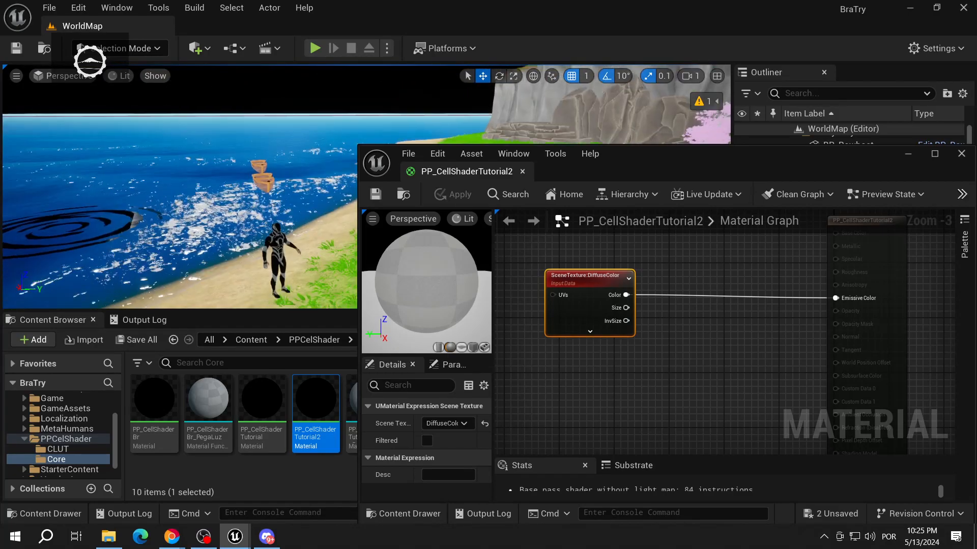
pyautogui.moveTo(184, 193); pyautogui.dragTo(142, 193, button='right')
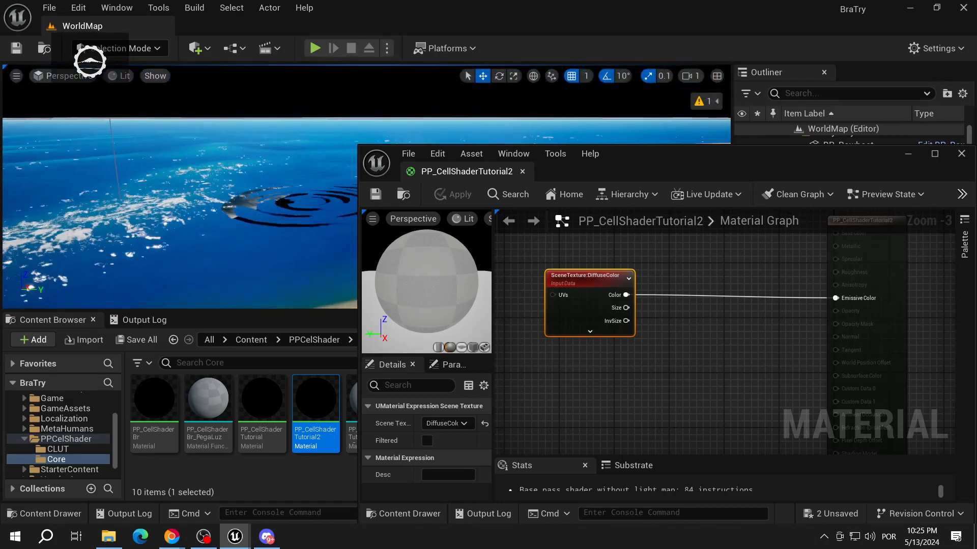
pyautogui.moveTo(296, 232); pyautogui.dragTo(298, 210, button='right')
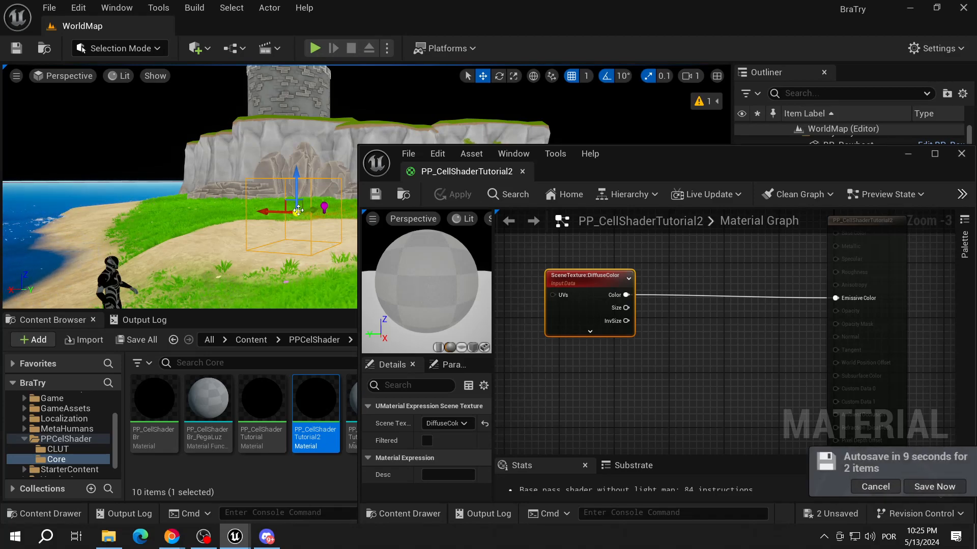
# - Duplicate the DiffuseColor SceneTexture node, place the copy above the original, and set the copy to PostProcessInput0
pyautogui.moveTo(583, 292); pyautogui.dragTo(656, 299, button='right')
pyautogui.moveTo(657, 299); pyautogui.dragTo(570, 324)
pyautogui.moveTo(650, 305); pyautogui.dragTo(652, 351, button='right')
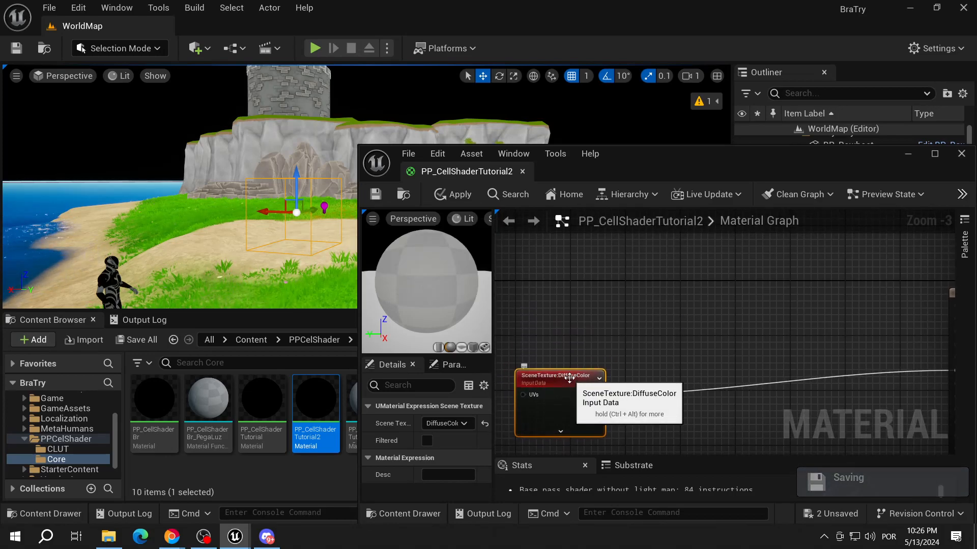
pyautogui.hotkey('ctrl', 'd')
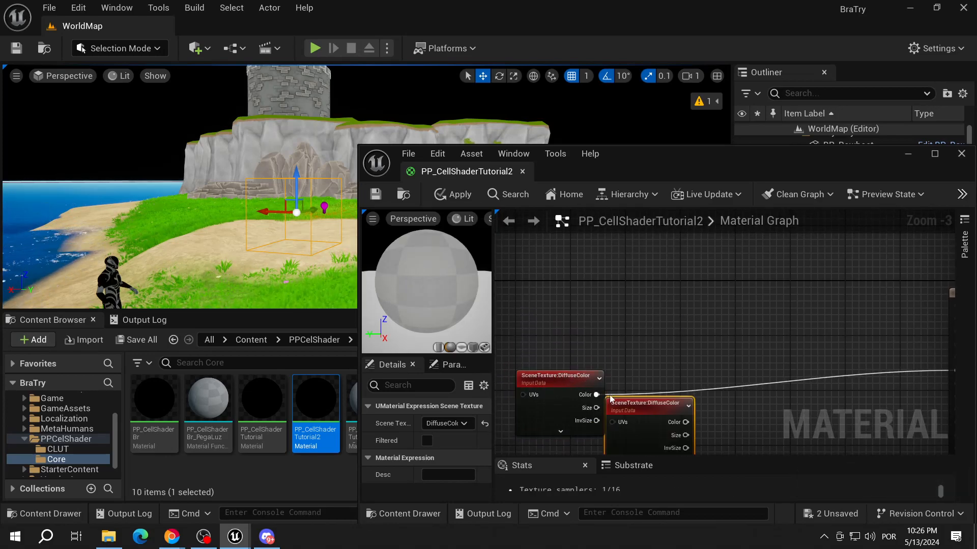
pyautogui.moveTo(648, 404); pyautogui.dragTo(557, 294)
pyautogui.moveTo(673, 331)
pyautogui.mouseDown(button='right')
pyautogui.moveTo(654, 328)
pyautogui.moveTo(688, 319)
pyautogui.mouseUp(button='right')
pyautogui.click(444, 423)
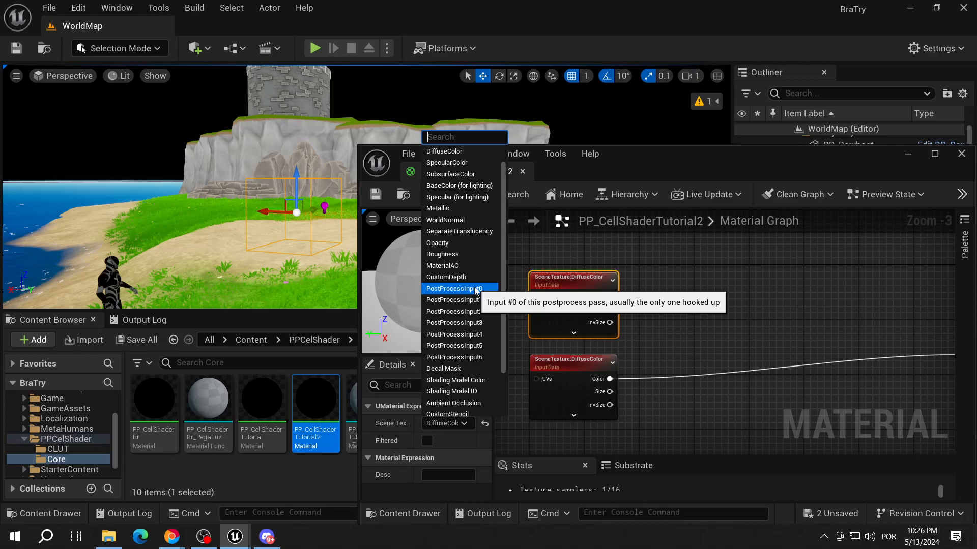
pyautogui.click(454, 289)
# - Connect the PostProcessInput0 node's Color output to Emissive Color and save the material to view it in the level
pyautogui.moveTo(713, 319); pyautogui.dragTo(633, 299, button='right')
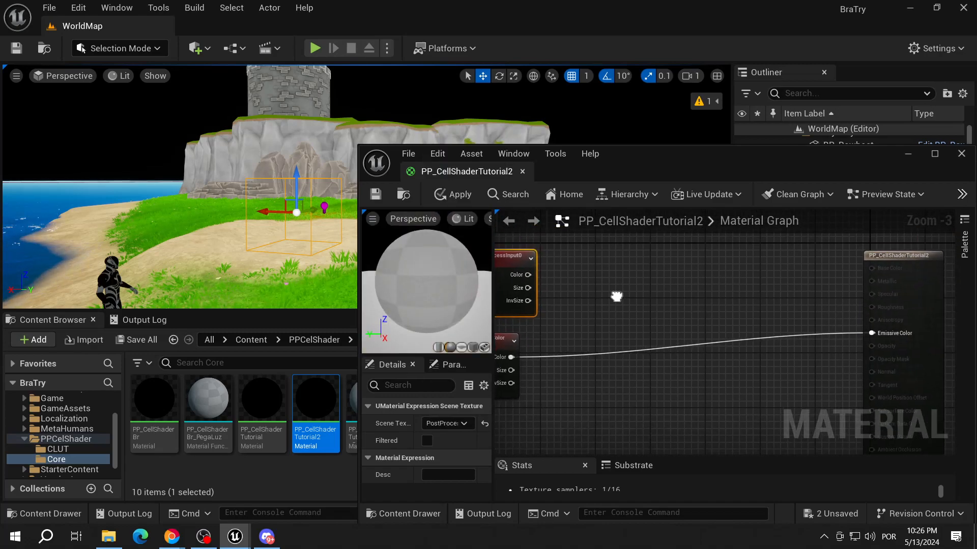
pyautogui.moveTo(532, 276); pyautogui.dragTo(531, 277)
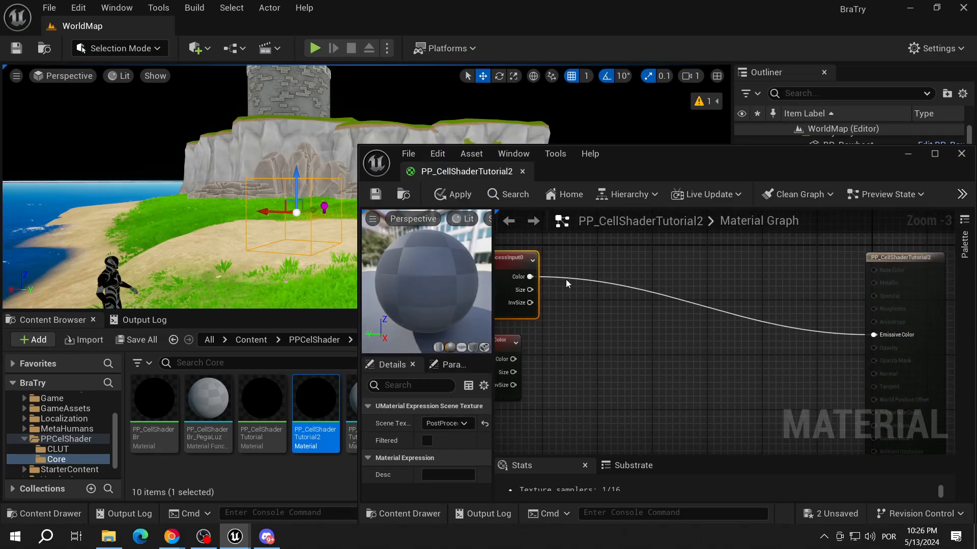
pyautogui.click(375, 193)
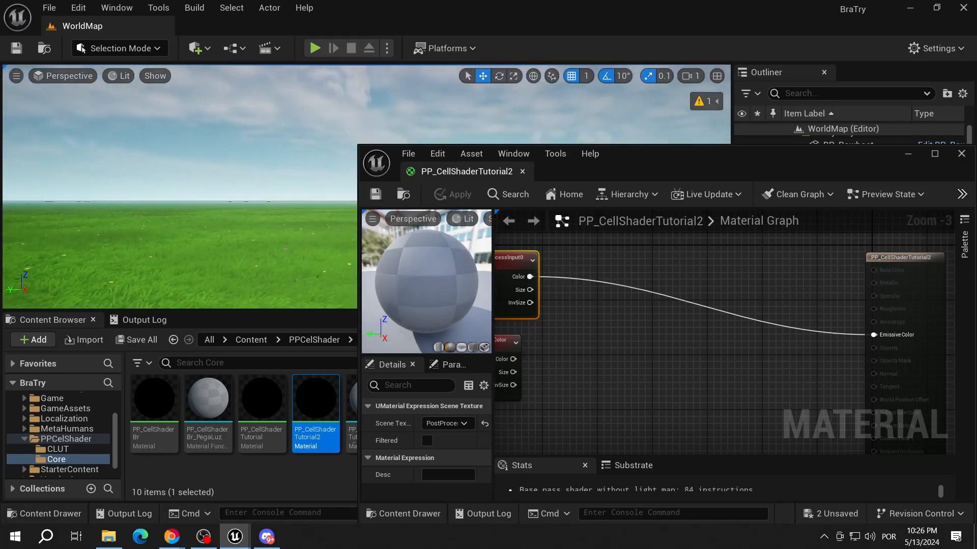
pyautogui.moveTo(180, 203); pyautogui.dragTo(180, 158, button='right')
# - Add a Desaturation node fed by the Color output of the PostProcessInput0 node
pyautogui.moveTo(557, 309); pyautogui.dragTo(653, 307, button='right')
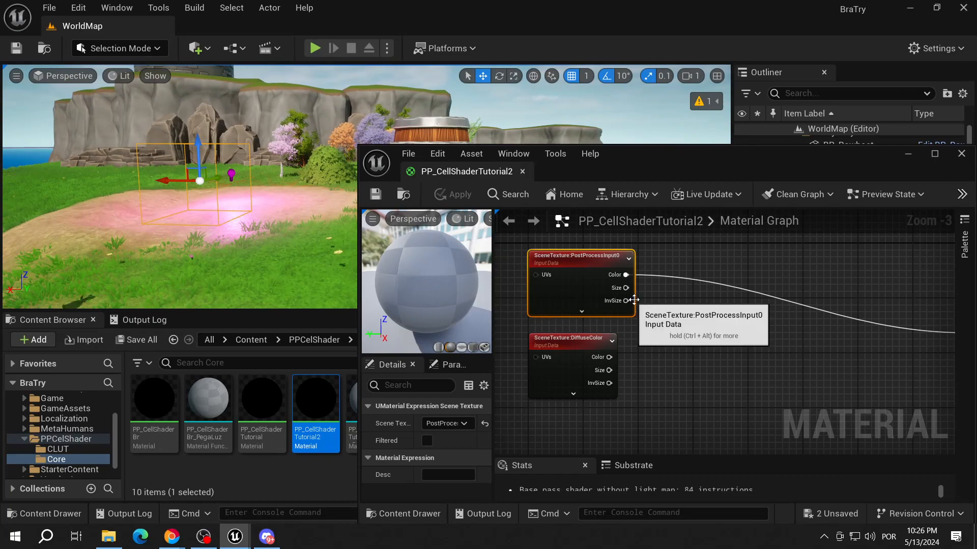
pyautogui.rightClick(654, 345)
pyautogui.press('Escape')
pyautogui.moveTo(624, 275); pyautogui.dragTo(655, 286)
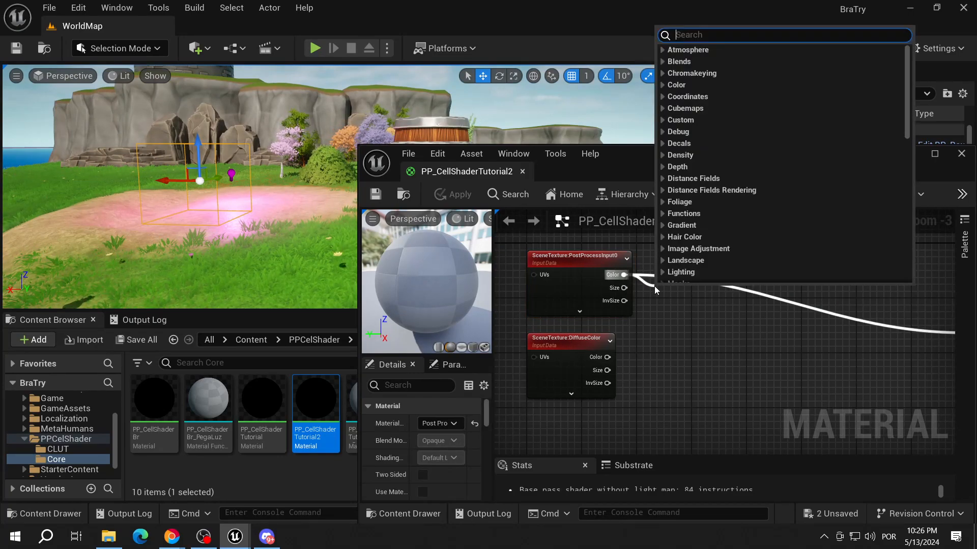
pyautogui.write('desa')
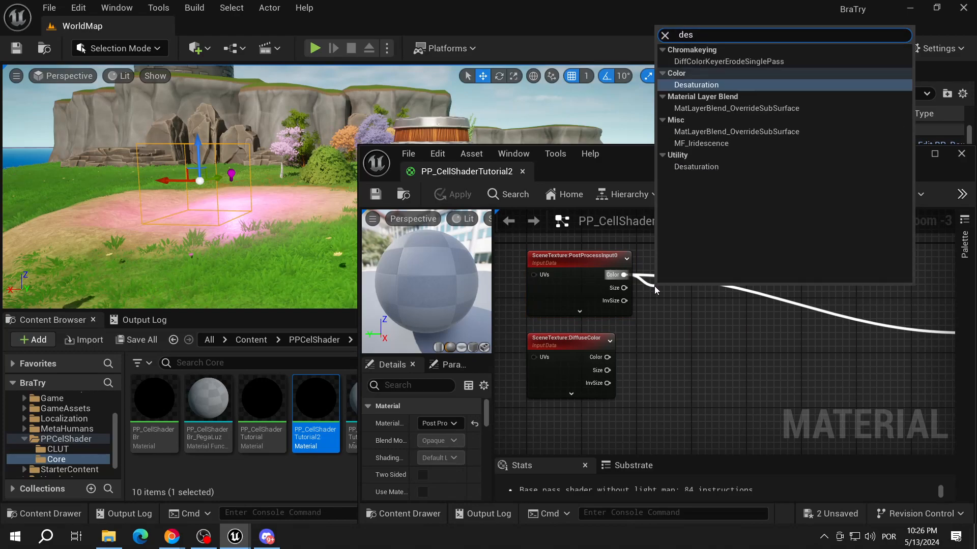
pyautogui.press('Return')
# - Connect the Desaturation output to Emissive Color, apply the material, and tidy the node's position beside PostProcessInput0
pyautogui.moveTo(724, 317); pyautogui.dragTo(613, 296, button='right')
pyautogui.moveTo(722, 302); pyautogui.dragTo(865, 317)
pyautogui.moveTo(742, 360); pyautogui.dragTo(848, 386, button='right')
pyautogui.click(453, 194)
pyautogui.moveTo(183, 188); pyautogui.dragTo(178, 232, button='right')
pyautogui.moveTo(708, 383); pyautogui.dragTo(673, 377, button='right')
pyautogui.moveTo(676, 311); pyautogui.dragTo(672, 302)
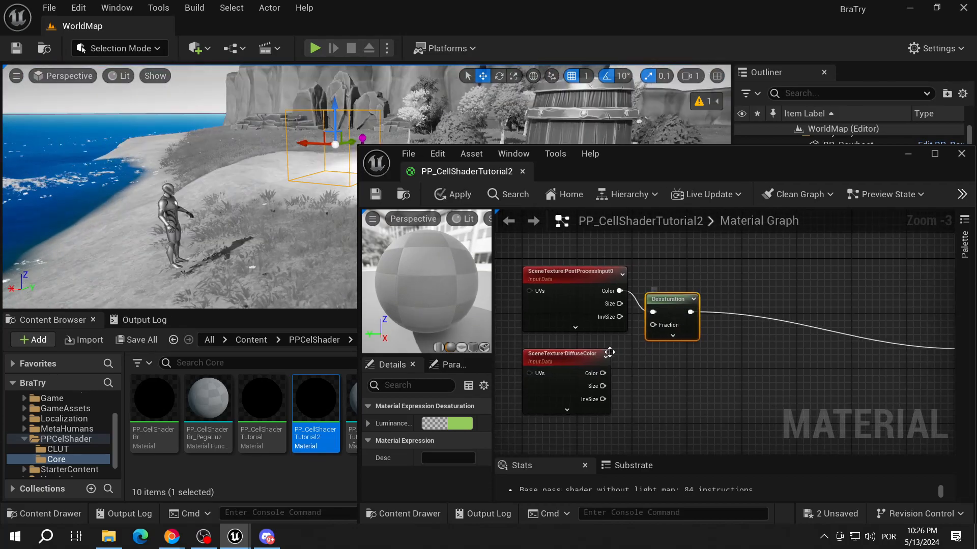
# - Add a second Desaturation node fed by the Color output of the DiffuseColor node
pyautogui.moveTo(603, 373); pyautogui.dragTo(637, 371)
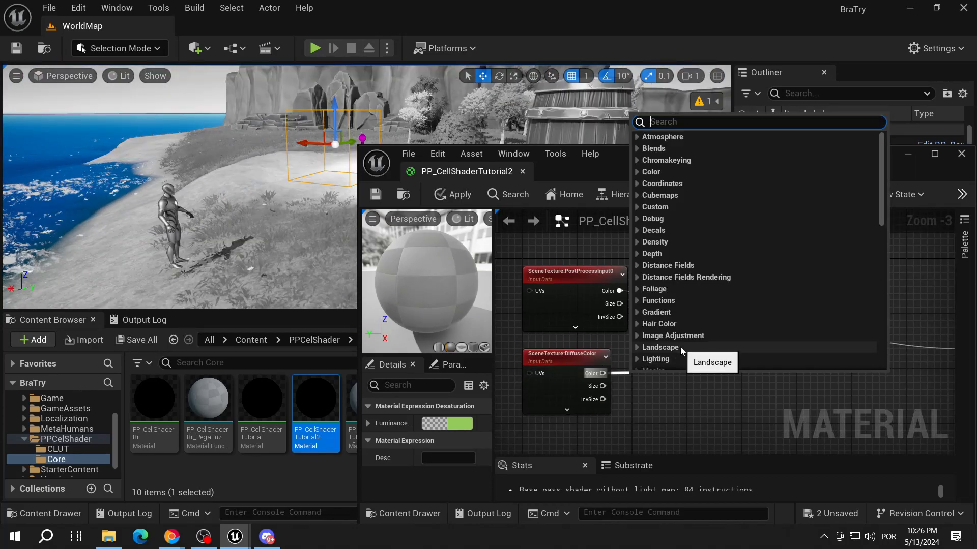
pyautogui.write('d')
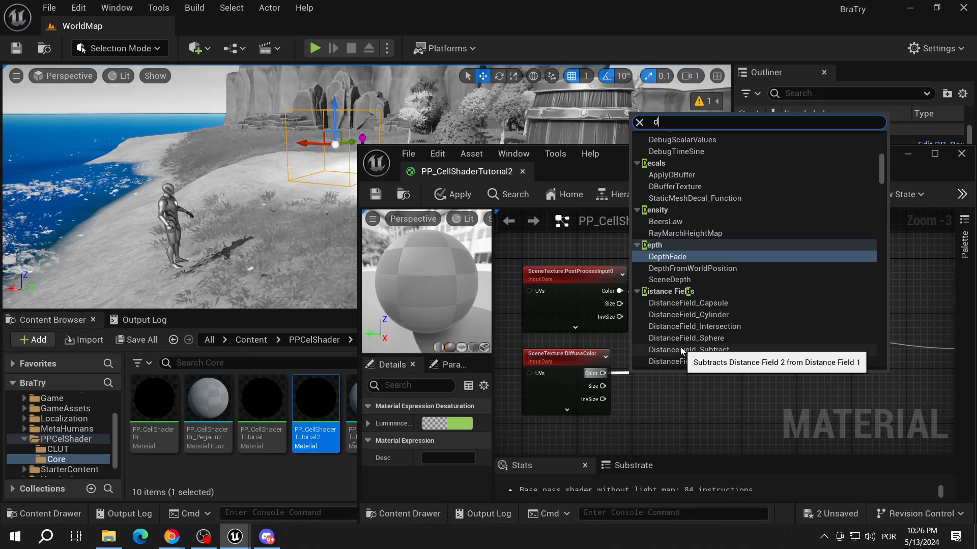
pyautogui.write('esat')
pyautogui.press('Return')
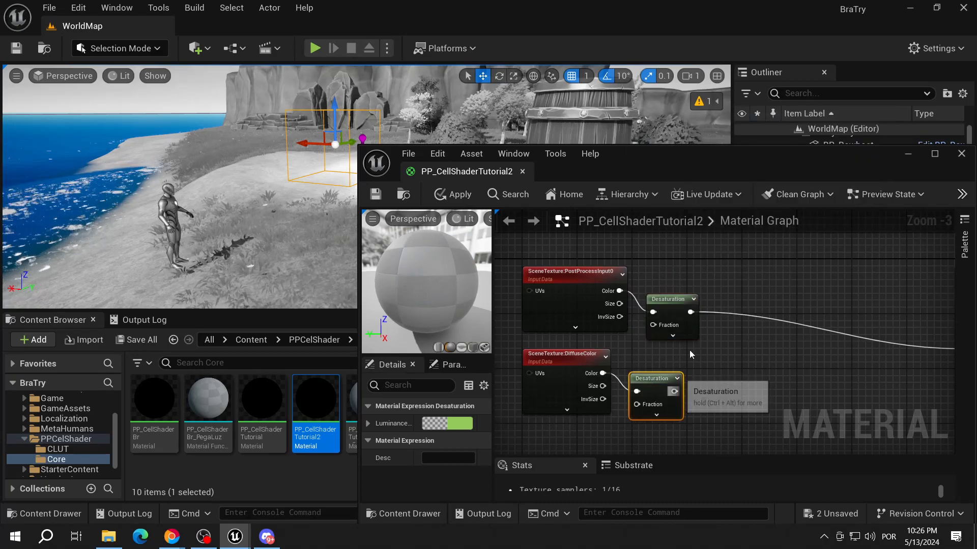
# - Add a Divide node with the PostProcessInput0 Desaturation in A and the DiffuseColor Desaturation in B
pyautogui.moveTo(690, 312); pyautogui.dragTo(726, 353)
pyautogui.write('divid')
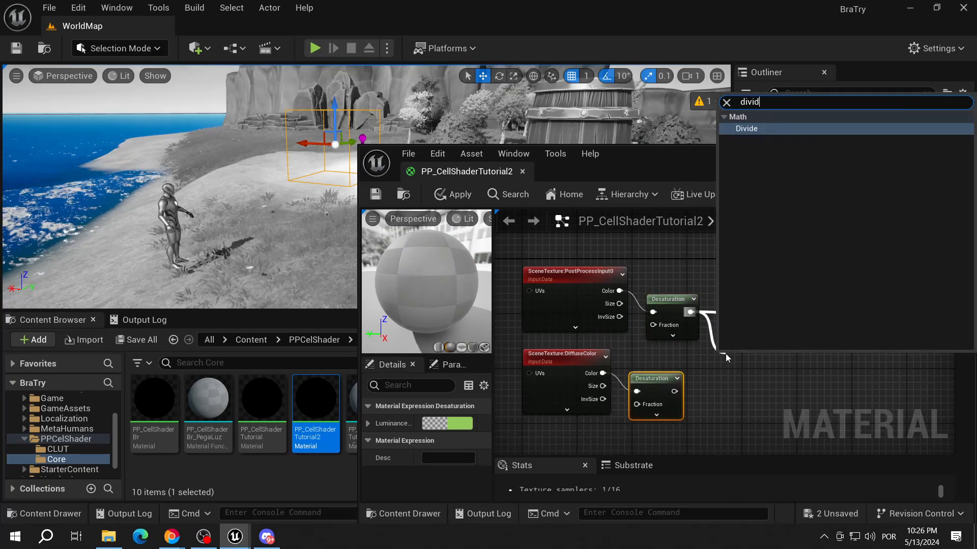
pyautogui.press('Return')
# - Connect the Divide output to Emissive Color and save the material to view the lighting result in the level
pyautogui.moveTo(743, 396); pyautogui.dragTo(585, 362, button='right')
pyautogui.moveTo(590, 348); pyautogui.dragTo(823, 328)
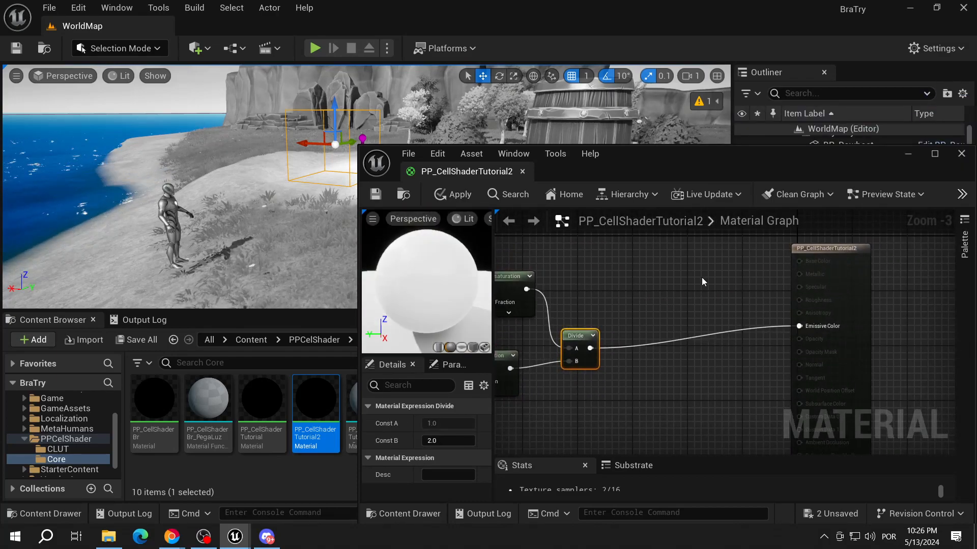
pyautogui.click(375, 194)
pyautogui.press('w')
pyautogui.moveTo(244, 199); pyautogui.dragTo(304, 224, button='right')
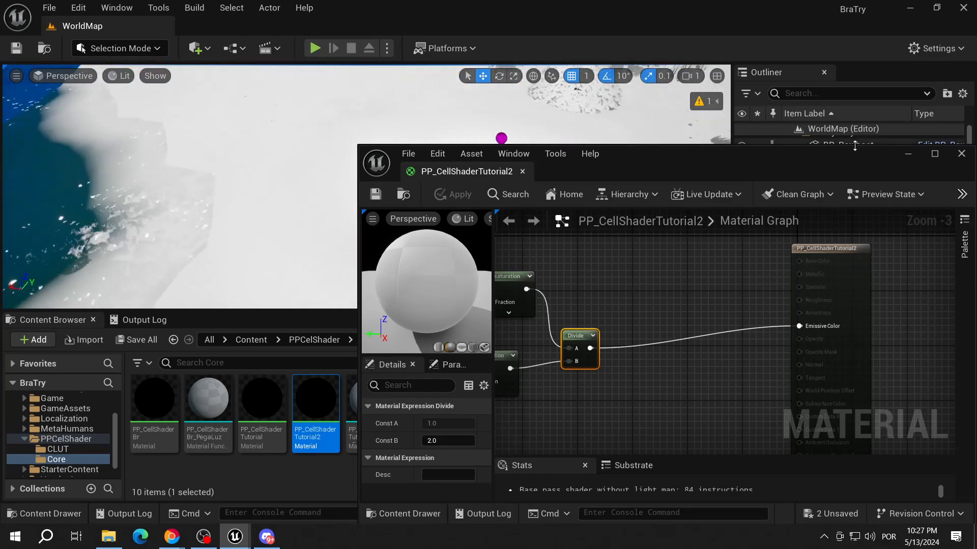
# - Minimize the material editor and toggle the DirectionalLight and SkyLight visibility to examine how the level's shading responds
pyautogui.click(907, 155)
pyautogui.scroll(-2, 770, 200)
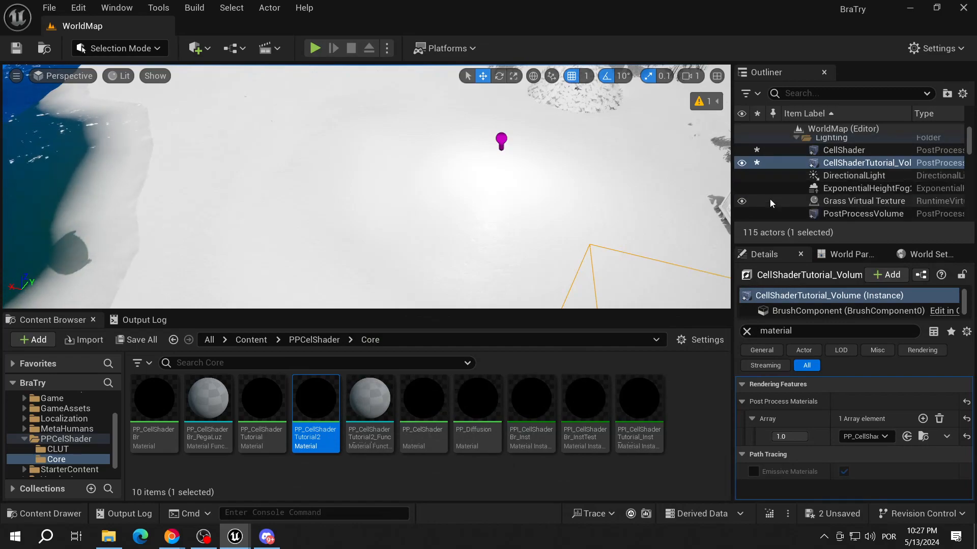
pyautogui.click(742, 176)
pyautogui.moveTo(636, 204); pyautogui.dragTo(641, 112, button='right')
pyautogui.scroll(-2, 887, 207)
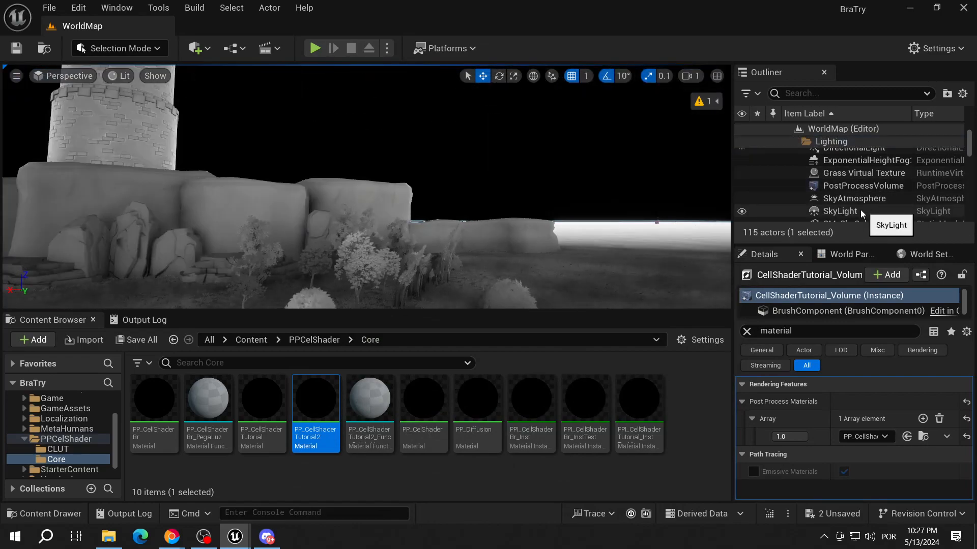
pyautogui.click(740, 212)
pyautogui.moveTo(562, 218)
pyautogui.mouseDown(button='right')
pyautogui.moveTo(626, 220)
pyautogui.moveTo(539, 227)
pyautogui.moveTo(575, 208)
pyautogui.mouseUp(button='right')
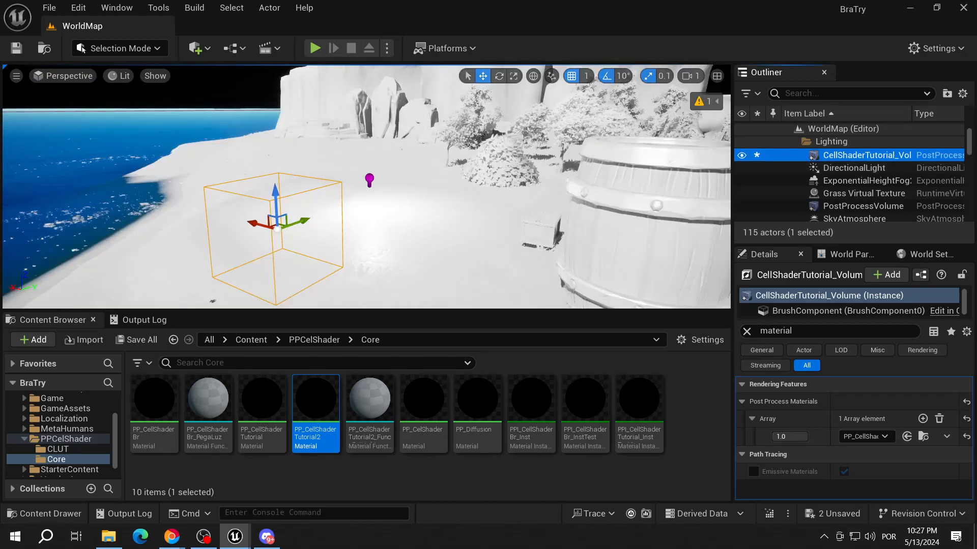
pyautogui.moveTo(544, 219); pyautogui.dragTo(543, 168, button='right')
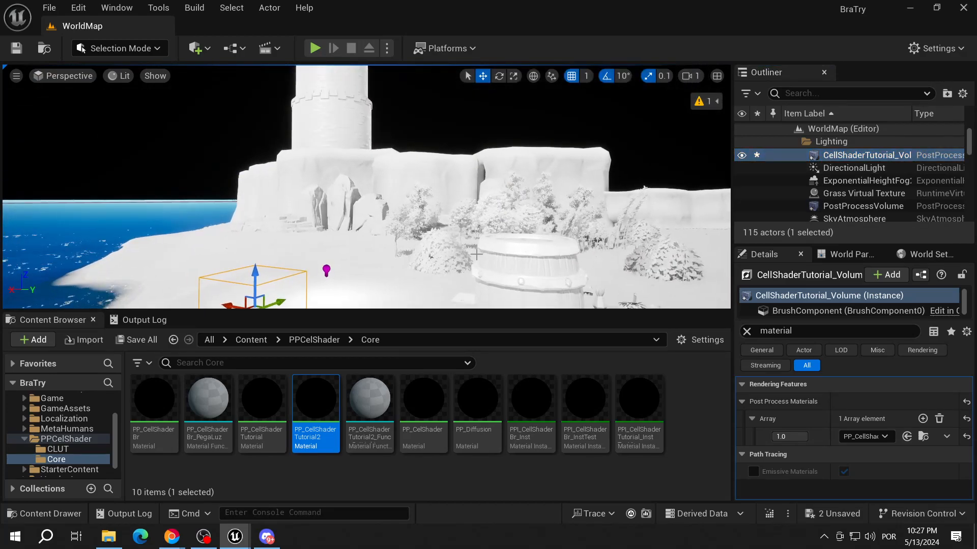
# - Connect the DiffuseColor Desaturation output directly to Emissive Color and save the material to preview the desaturated diffuse in the level
pyautogui.moveTo(237, 540)
pyautogui.click(308, 481)
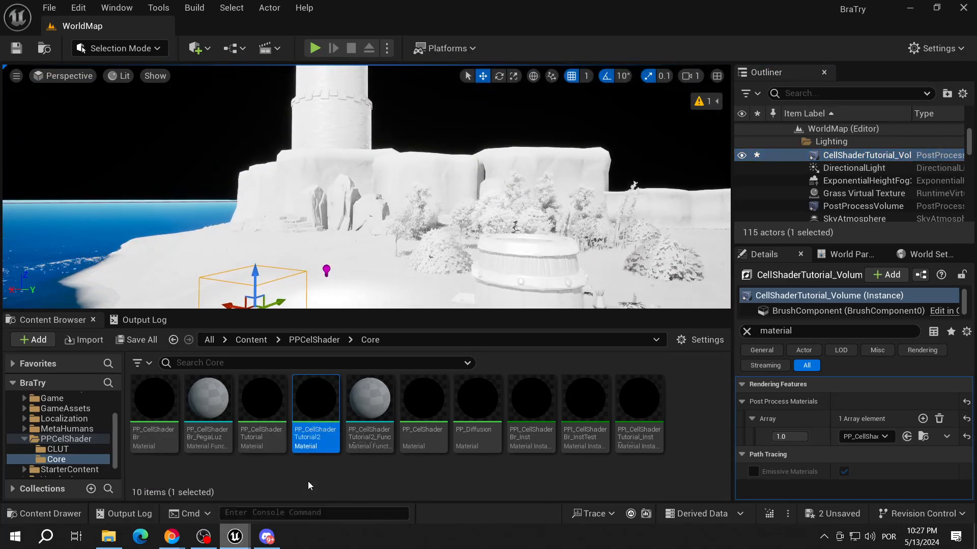
pyautogui.moveTo(603, 398); pyautogui.dragTo(716, 350, button='right')
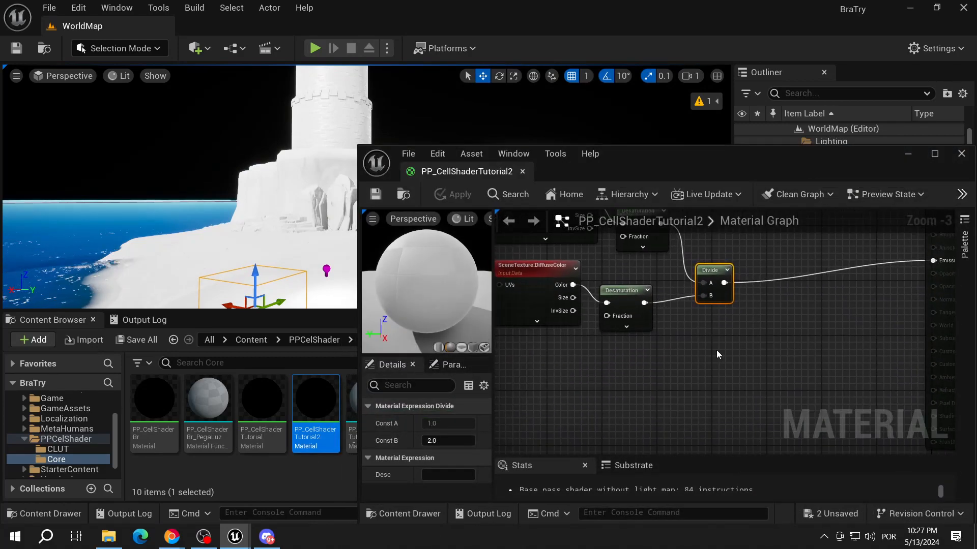
pyautogui.moveTo(583, 279); pyautogui.dragTo(618, 377, button='right')
pyautogui.moveTo(517, 327); pyautogui.dragTo(806, 286)
pyautogui.hotkey('ctrl', 's')
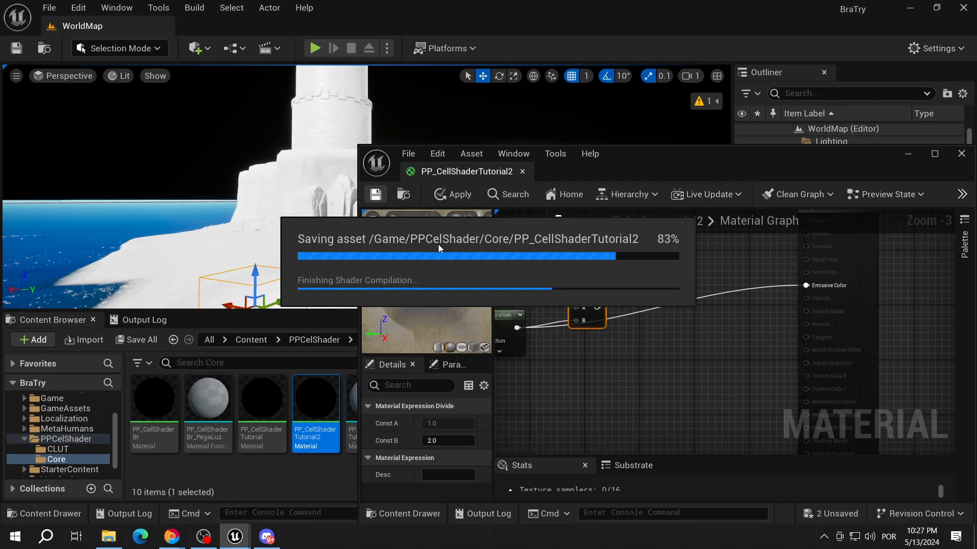
# - Minimize the material editor and toggle the light actors' visibility to examine how the desaturated diffuse view responds across the level
pyautogui.click(908, 153)
pyautogui.scroll(-10, 760, 200)
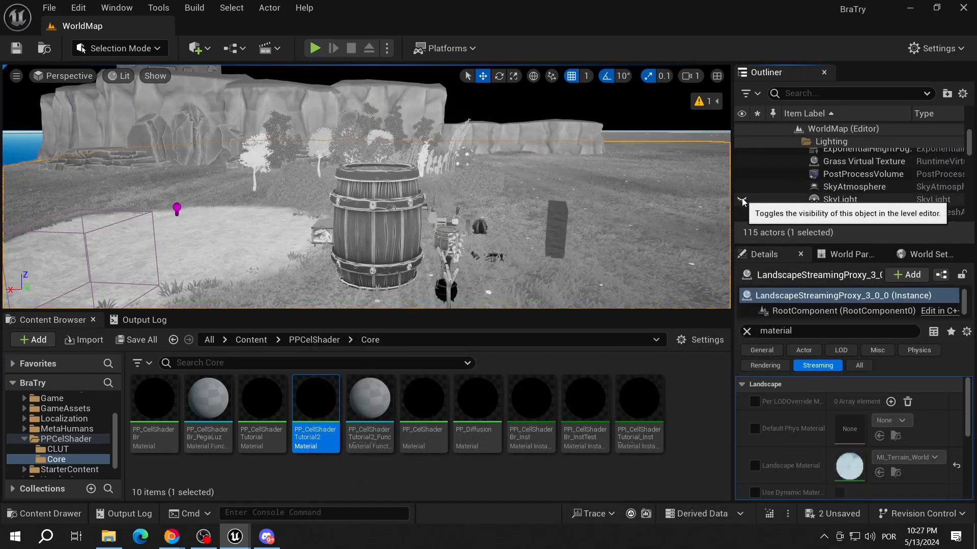
pyautogui.scroll(3, 756, 190)
pyautogui.click(741, 178)
pyautogui.moveTo(635, 194); pyautogui.dragTo(530, 183, button='right')
pyautogui.press('w')
pyautogui.moveTo(647, 211)
pyautogui.mouseDown(button='right')
pyautogui.moveTo(575, 264)
pyautogui.moveTo(647, 211)
pyautogui.mouseUp(button='right')
pyautogui.scroll(-2, 804, 190)
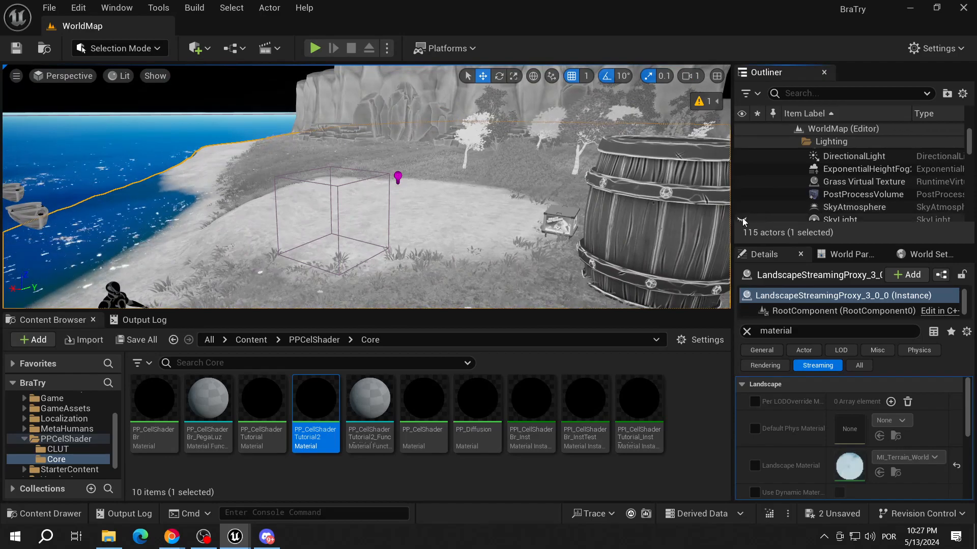
pyautogui.scroll(-1, 799, 213)
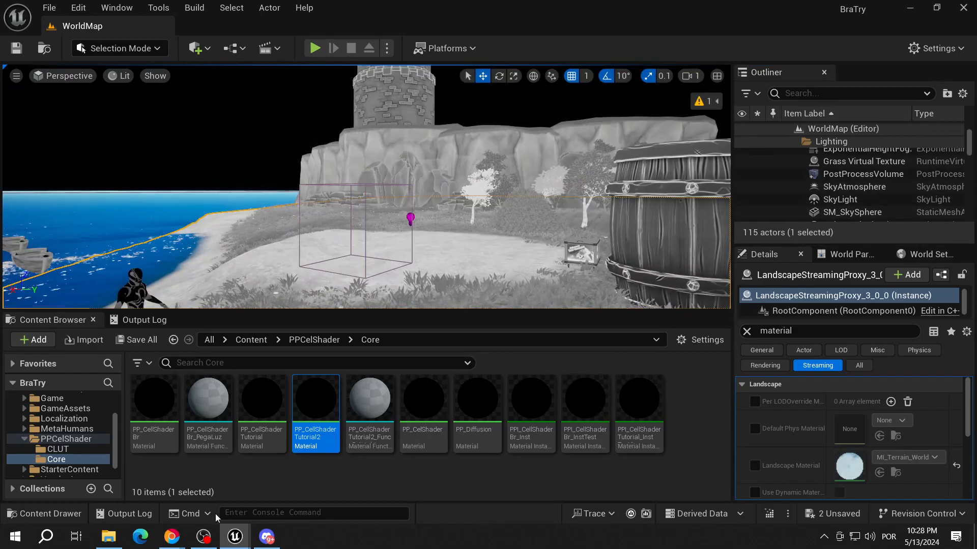
# - Reopen PP_CellShaderTutorial2 and rearrange the DiffuseColor and Desaturation nodes beside the PostProcessInput0 and Divide nodes
pyautogui.doubleClick(315, 407)
pyautogui.moveTo(655, 323)
pyautogui.mouseDown()
pyautogui.moveTo(626, 323)
pyautogui.moveTo(651, 321)
pyautogui.moveTo(657, 308)
pyautogui.mouseUp()
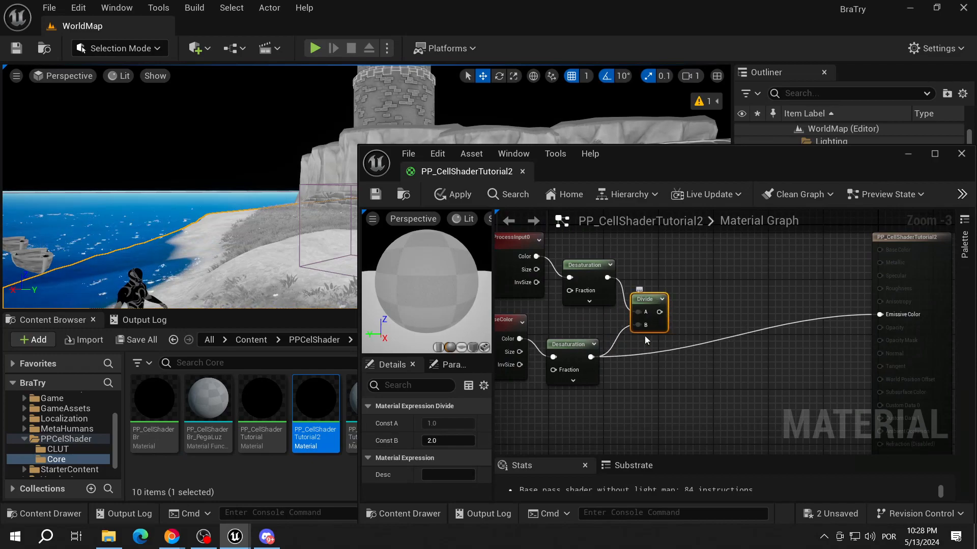
pyautogui.moveTo(592, 352); pyautogui.dragTo(669, 363, button='right')
pyautogui.moveTo(522, 419); pyautogui.dragTo(667, 333)
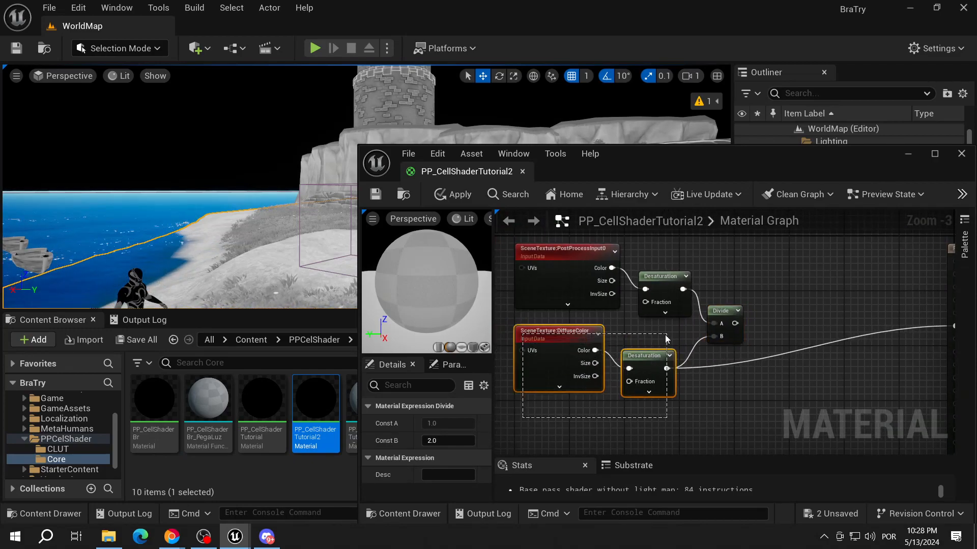
pyautogui.click(656, 335)
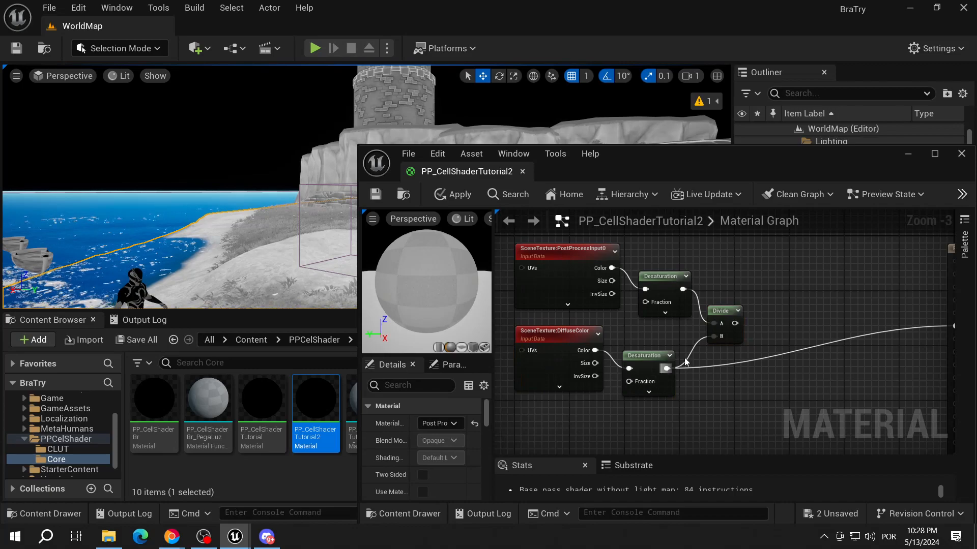
pyautogui.scroll(-1, 880, 355)
pyautogui.click(602, 369)
pyautogui.moveTo(601, 369); pyautogui.dragTo(554, 364)
pyautogui.moveTo(602, 381); pyautogui.dragTo(774, 279)
pyautogui.moveTo(551, 418); pyautogui.dragTo(796, 256)
pyautogui.moveTo(549, 390); pyautogui.dragTo(621, 351)
pyautogui.click(606, 410)
# - Group the scene texture, Desaturation and Divide nodes in a comment titled LightLevel Calculation
pyautogui.moveTo(542, 417); pyautogui.dragTo(760, 316)
pyautogui.press('c')
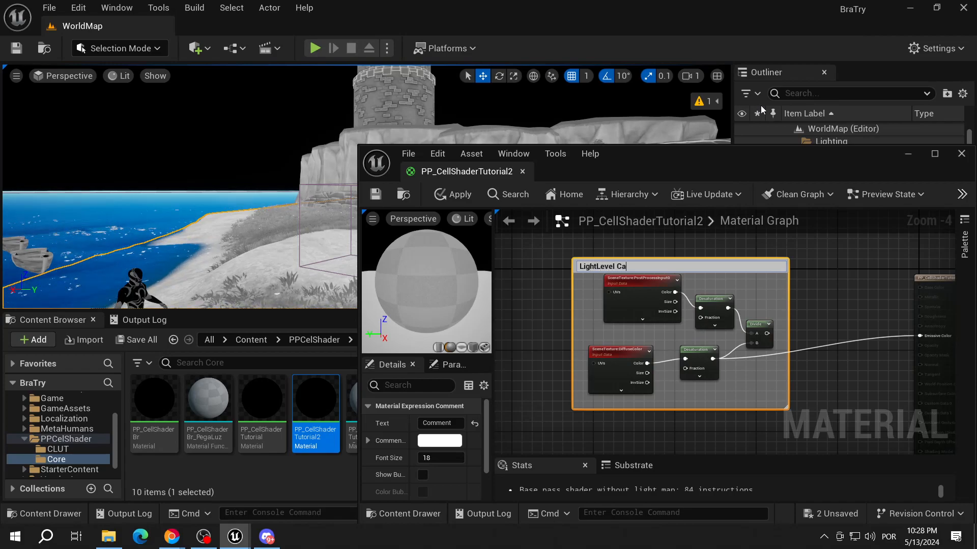
pyautogui.write('LightLevel Calculatio')
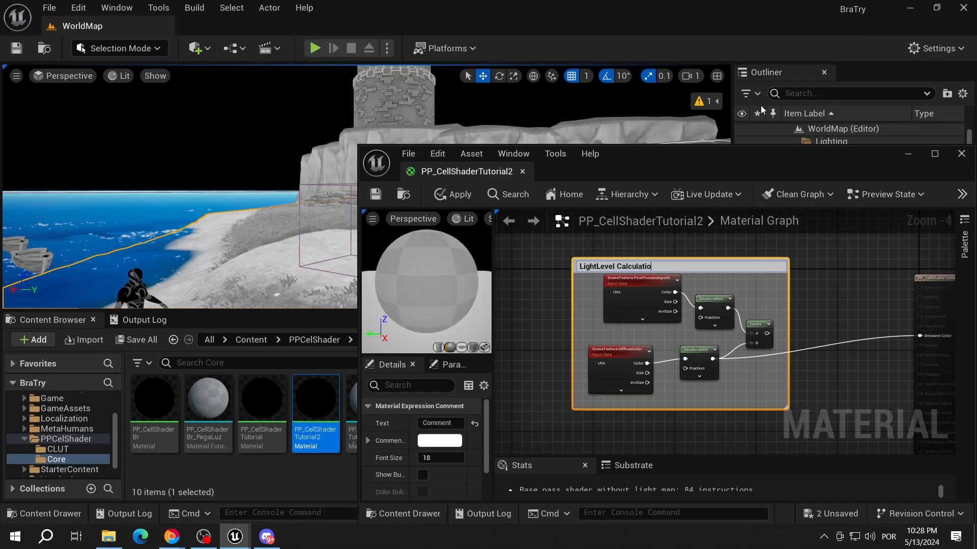
pyautogui.write('n')
pyautogui.press('Return')
# - Align the PostProcessInput0 node above DiffuseColor and connect the Divide output to Emissive Color
pyautogui.moveTo(642, 286); pyautogui.dragTo(627, 301)
pyautogui.moveTo(848, 389); pyautogui.dragTo(793, 387, button='right')
pyautogui.moveTo(712, 331); pyautogui.dragTo(874, 334)
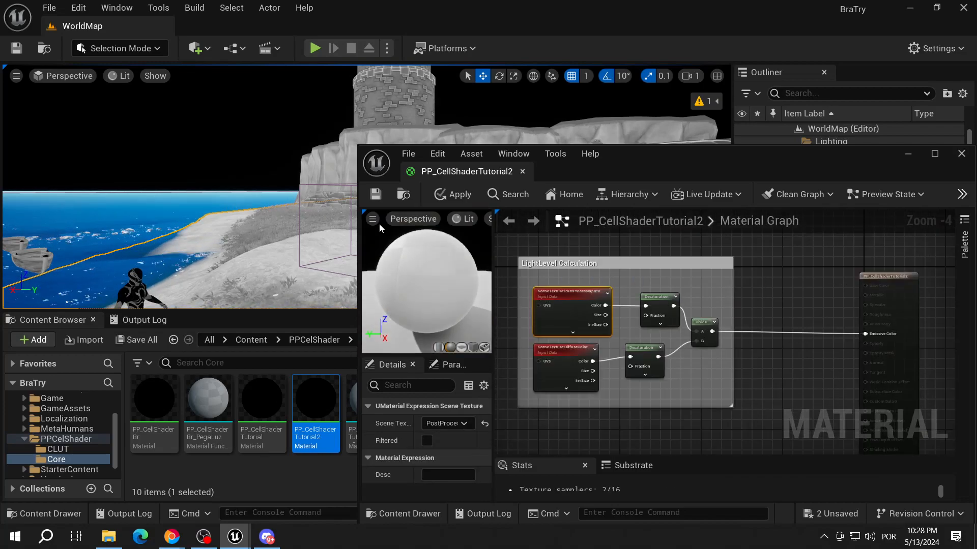
# - Examine the isolated lighting in the level around the hanging cauldron and the metallic character near the shore
pyautogui.press('w')
pyautogui.moveTo(286, 213); pyautogui.dragTo(46, 234, button='right')
pyautogui.press('w')
pyautogui.press('w')
pyautogui.press('w')
pyautogui.press('w')
pyautogui.moveTo(251, 232); pyautogui.dragTo(206, 254, button='right')
pyautogui.moveTo(599, 327); pyautogui.dragTo(634, 332, button='right')
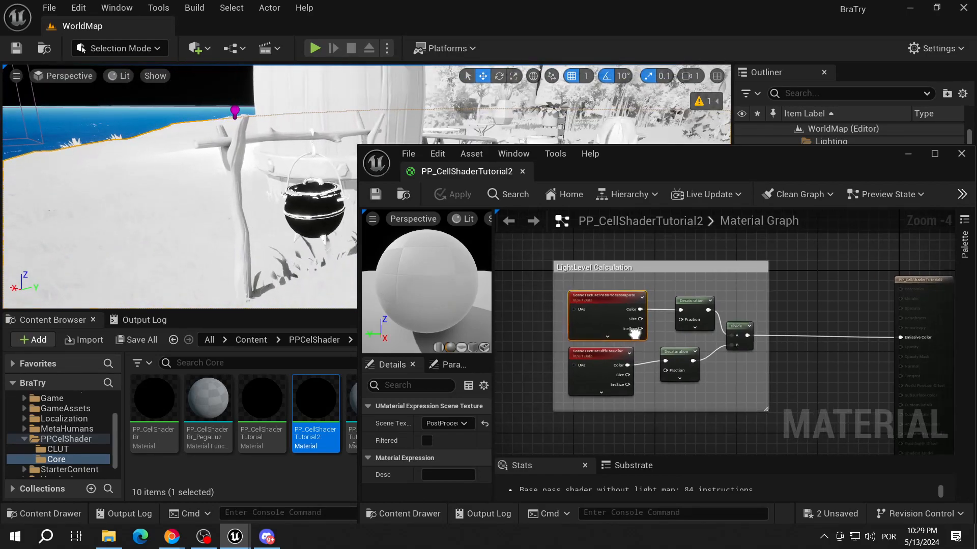
pyautogui.moveTo(634, 333); pyautogui.dragTo(669, 334, button='right')
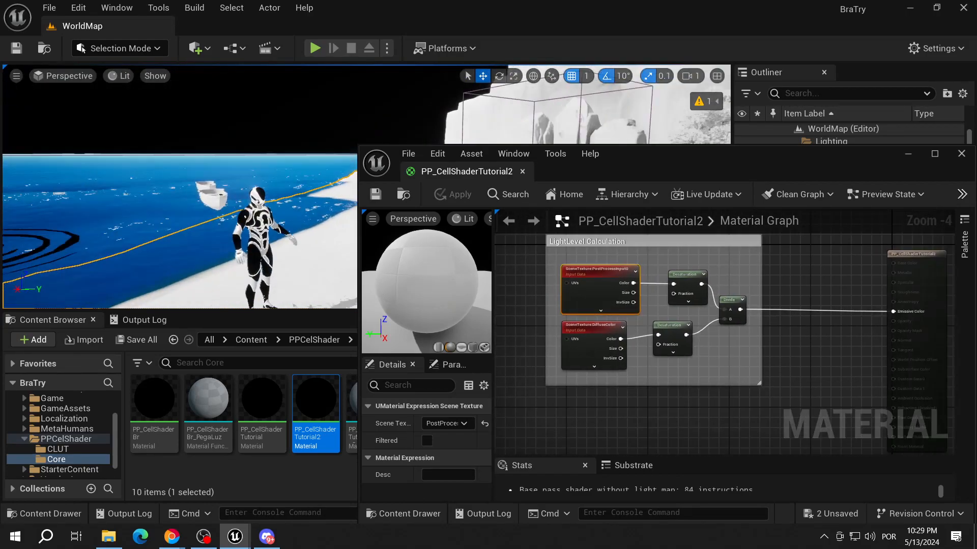
pyautogui.moveTo(167, 255)
pyautogui.mouseDown(button='right')
pyautogui.moveTo(148, 254)
pyautogui.moveTo(173, 260)
pyautogui.mouseUp(button='right')
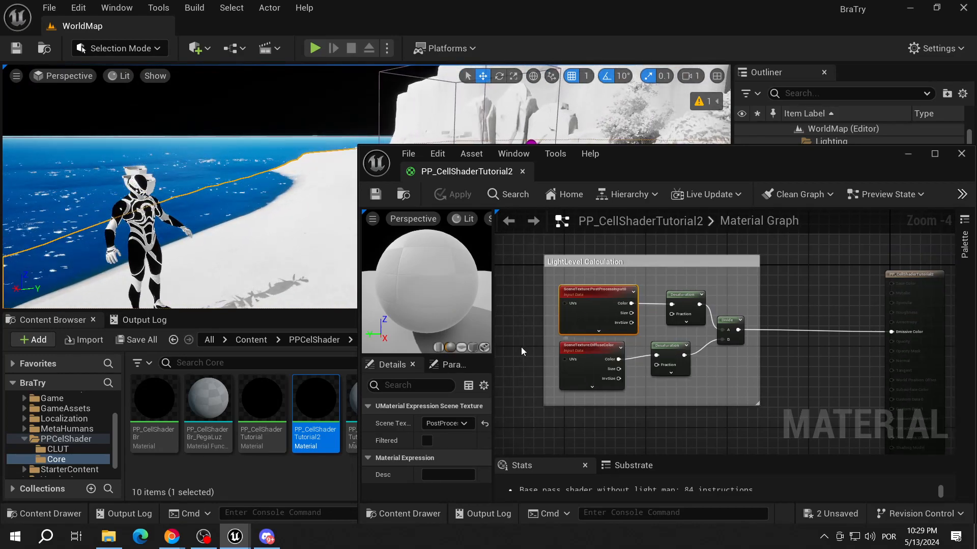
# - Convert the DiffuseColor SceneTexture node into a material function saved as PP_CellShaderTutorial2_GetLight in the PPCelShader/Core folder
pyautogui.scroll(1, 589, 389)
pyautogui.moveTo(587, 399); pyautogui.dragTo(610, 346, button='right')
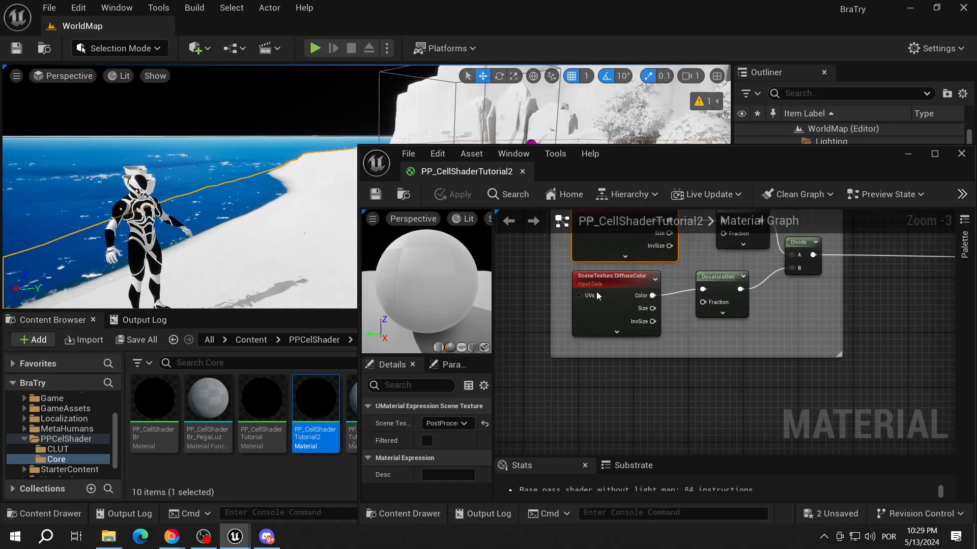
pyautogui.click(625, 286)
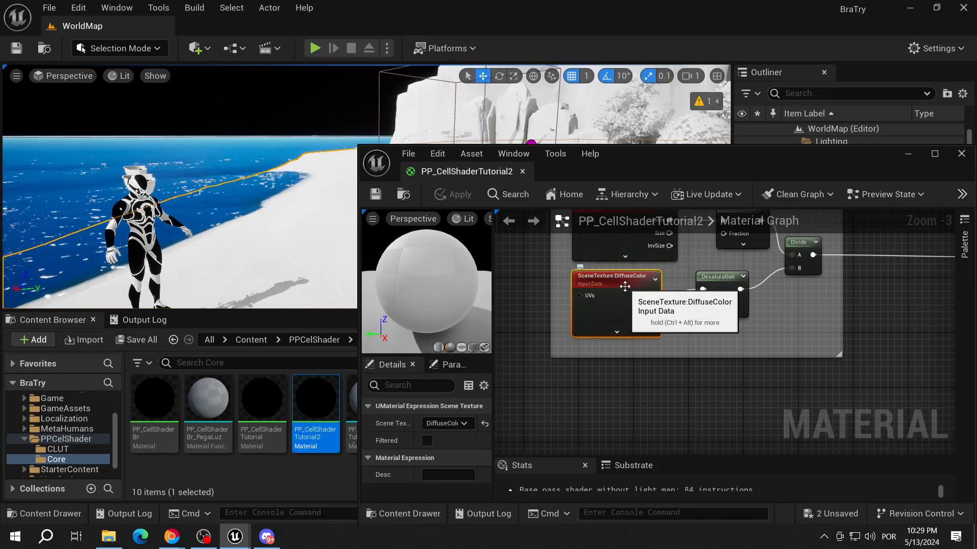
pyautogui.moveTo(656, 312); pyautogui.dragTo(659, 328, button='right')
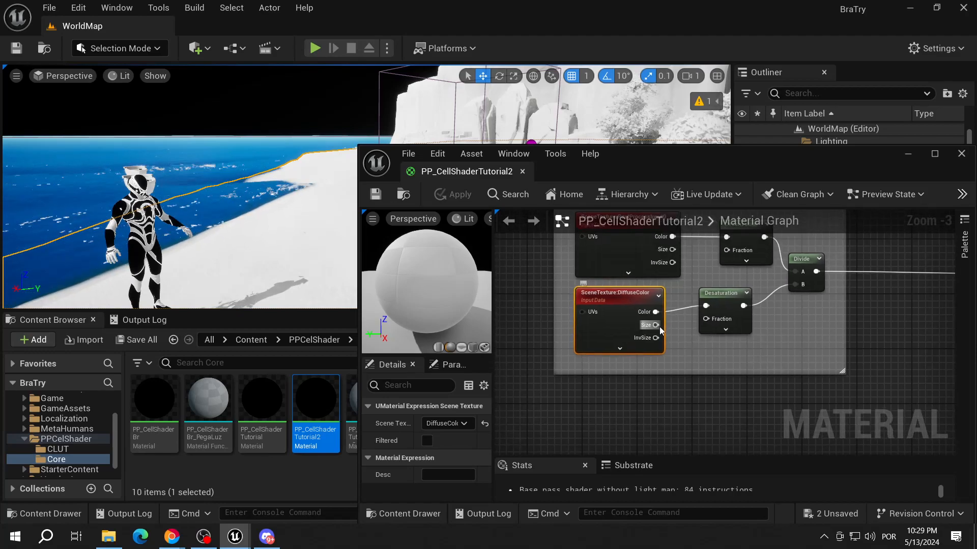
pyautogui.rightClick(625, 300)
pyautogui.click(677, 248)
pyautogui.click(308, 461)
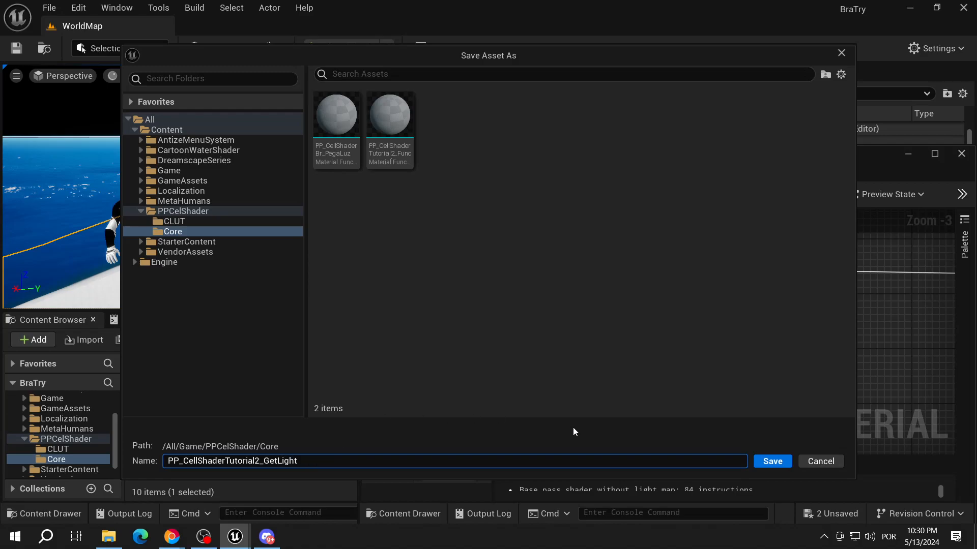
pyautogui.write('GetLight')
pyautogui.click(772, 461)
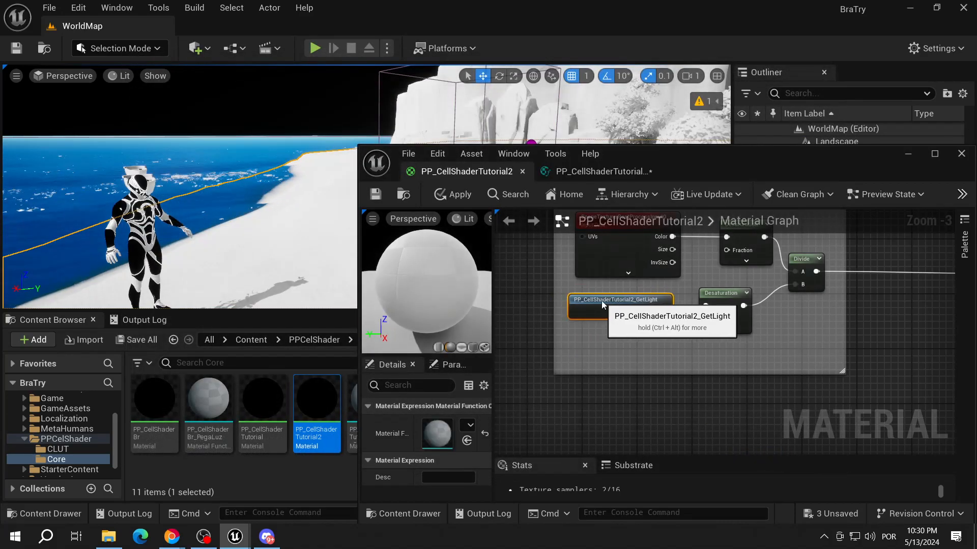
# - Open the PP_CellShaderTutorial2_GetLight function, duplicate its DiffuseColor node and feed the duplicate's Color into a new Add node
pyautogui.doubleClick(601, 305)
pyautogui.hotkey('ctrl', 'd')
pyautogui.moveTo(685, 364); pyautogui.dragTo(709, 277, button='right')
pyautogui.moveTo(720, 242); pyautogui.dragTo(712, 286, button='right')
pyautogui.moveTo(711, 254); pyautogui.dragTo(643, 351)
pyautogui.write('add')
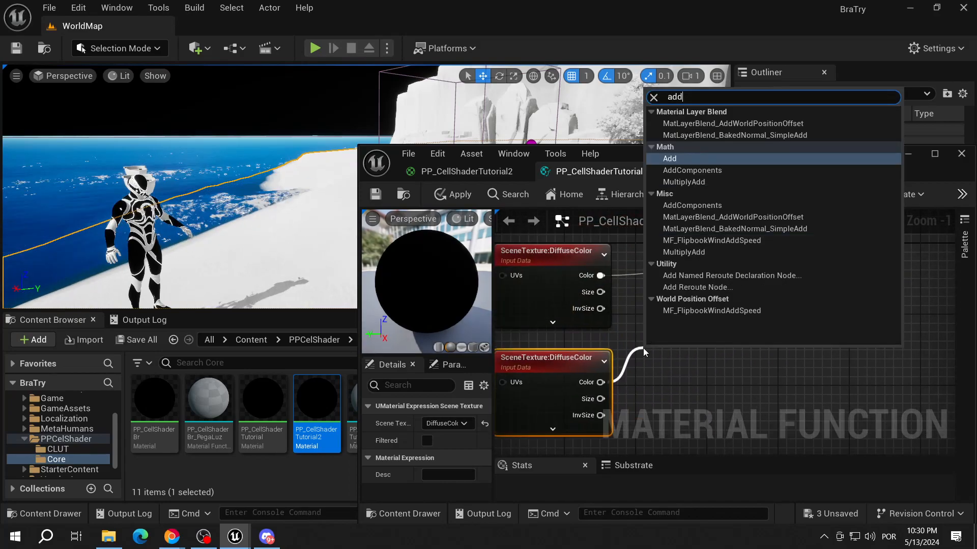
pyautogui.press('Return')
# - Change the duplicated SceneTexture node's scene texture, wire the Add node into Output Color and apply the function
pyautogui.moveTo(481, 384); pyautogui.dragTo(563, 366, button='right')
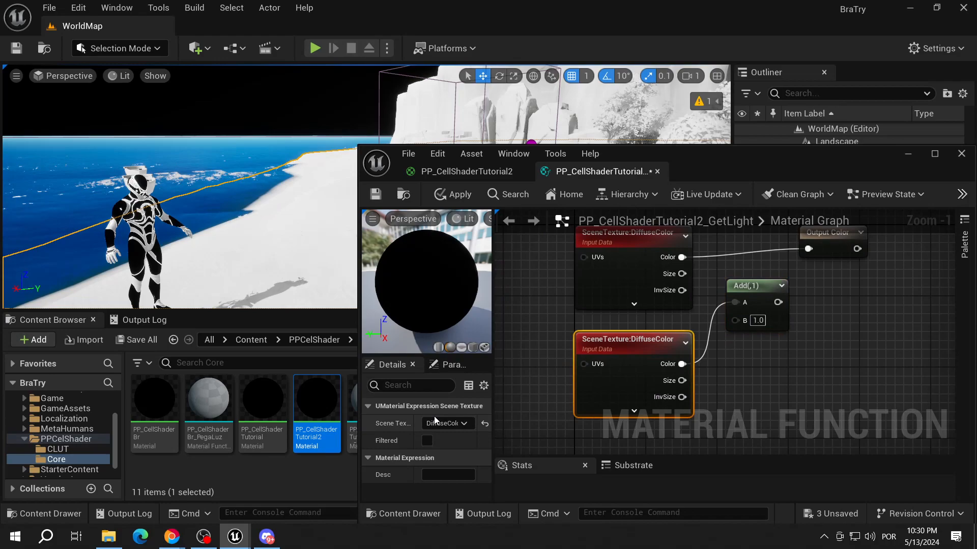
pyautogui.click(445, 424)
pyautogui.click(458, 216)
pyautogui.moveTo(641, 402); pyautogui.dragTo(711, 358)
pyautogui.moveTo(715, 373); pyautogui.dragTo(655, 394, button='right')
pyautogui.moveTo(674, 364); pyautogui.dragTo(720, 308)
pyautogui.click(452, 194)
# - Return to PP_CellShaderTutorial2, save the material and examine the lighting on the metallic character in the level
pyautogui.click(467, 172)
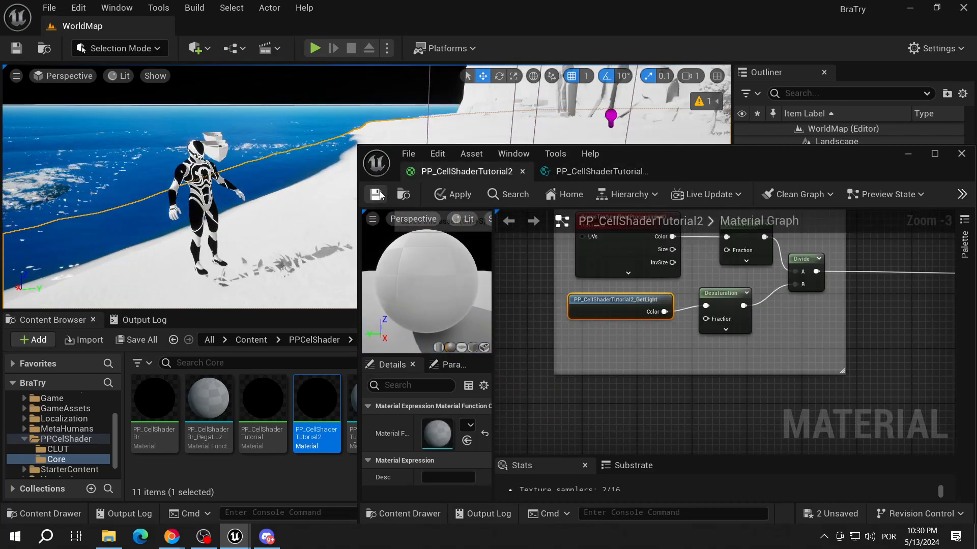
pyautogui.press('w')
pyautogui.moveTo(266, 206); pyautogui.dragTo(351, 196, button='right')
pyautogui.press('s')
pyautogui.moveTo(258, 160); pyautogui.dragTo(249, 216, button='right')
pyautogui.press('w')
pyautogui.press('w')
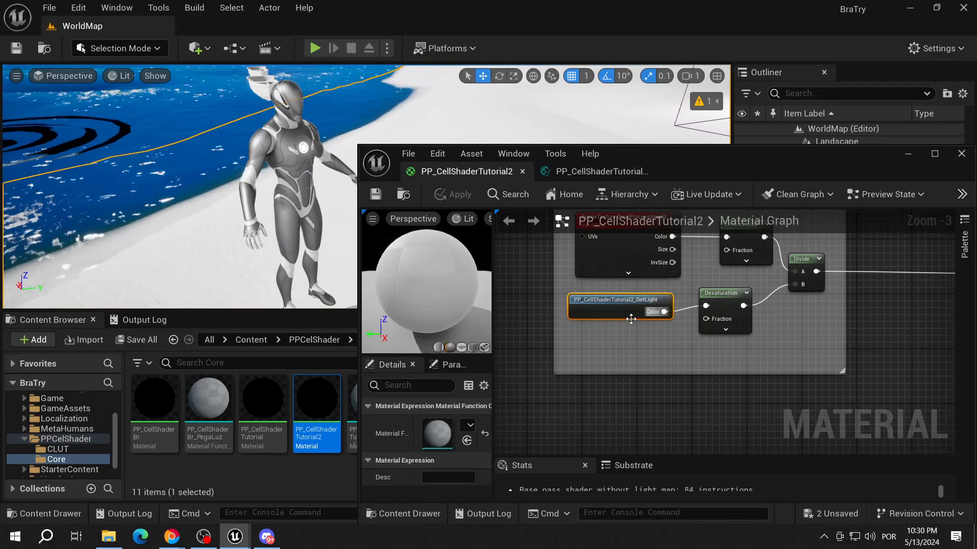
# - Move the LightLevel Calculation group farther from the material output node to make room for more nodes
pyautogui.scroll(-1, 630, 319)
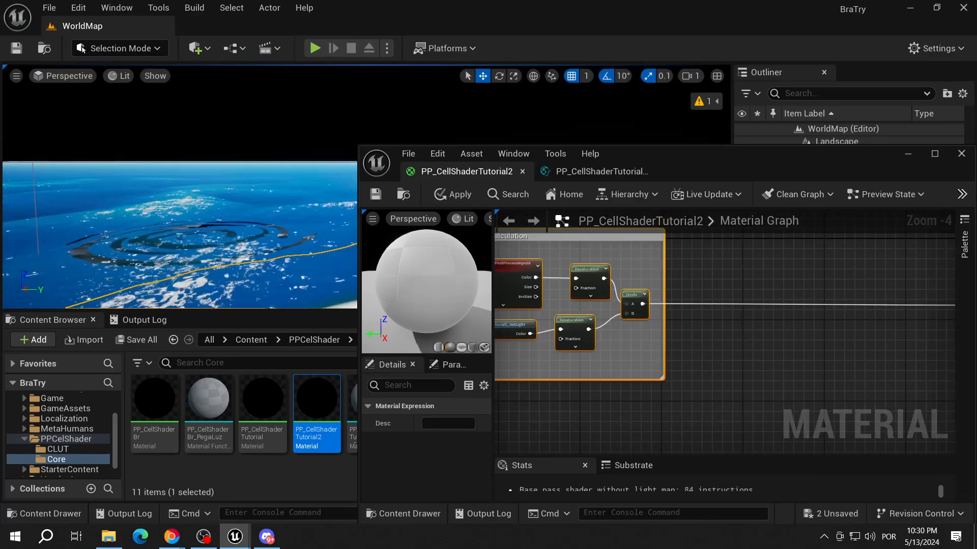
pyautogui.moveTo(199, 132); pyautogui.dragTo(199, 133, button='right')
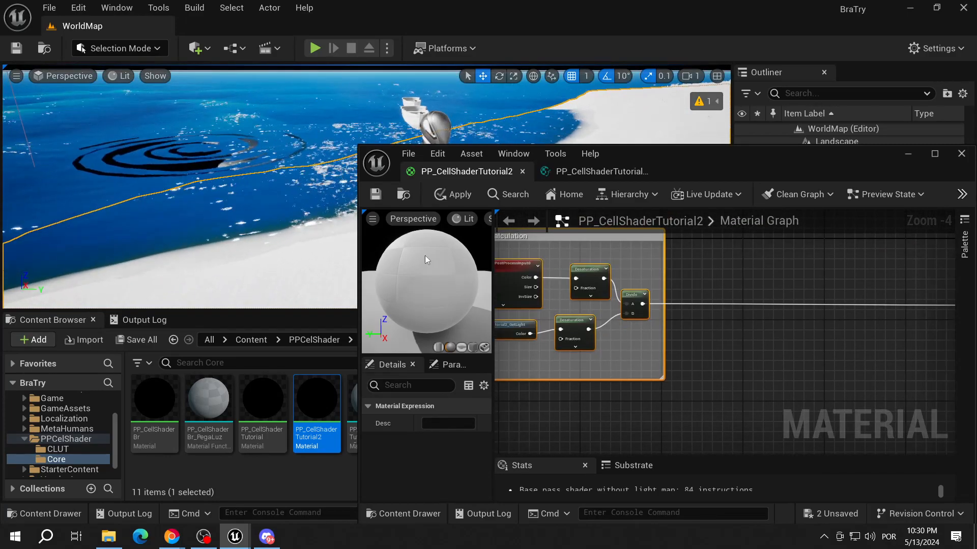
pyautogui.scroll(-1, 775, 406)
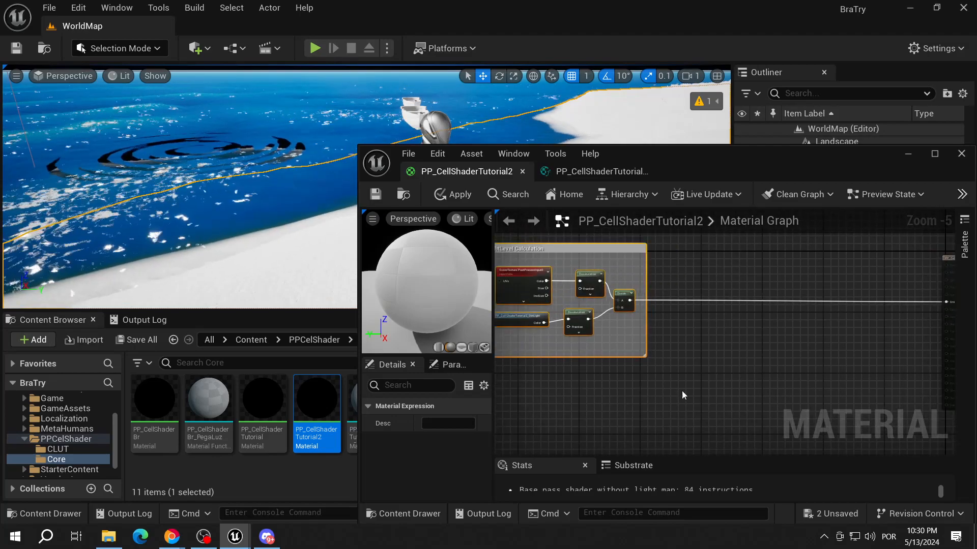
pyautogui.moveTo(231, 196); pyautogui.dragTo(230, 195, button='right')
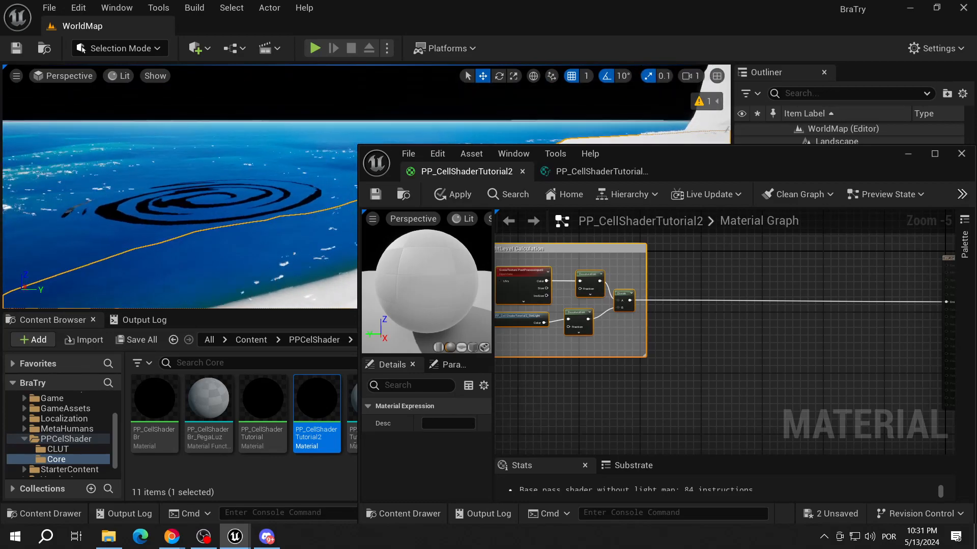
pyautogui.rightClick(679, 346)
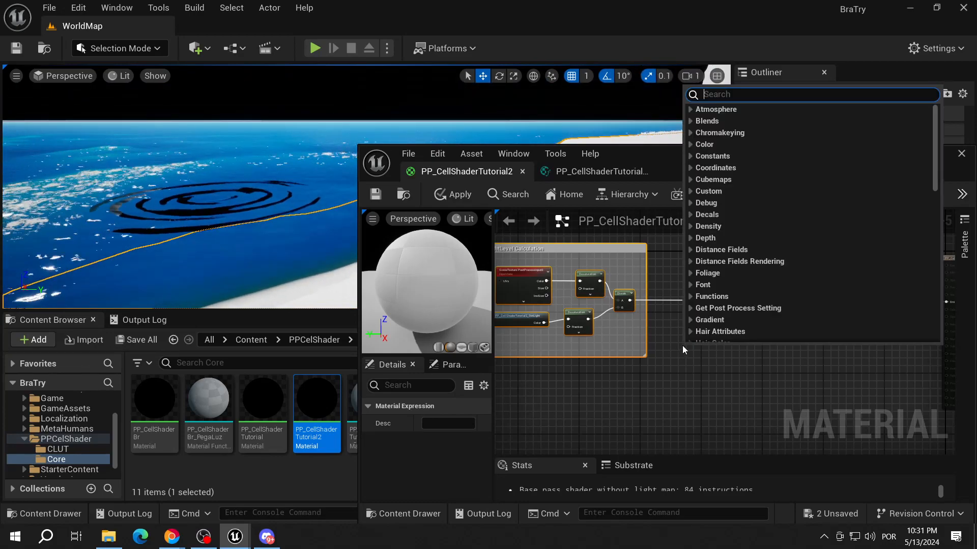
pyautogui.click(674, 384)
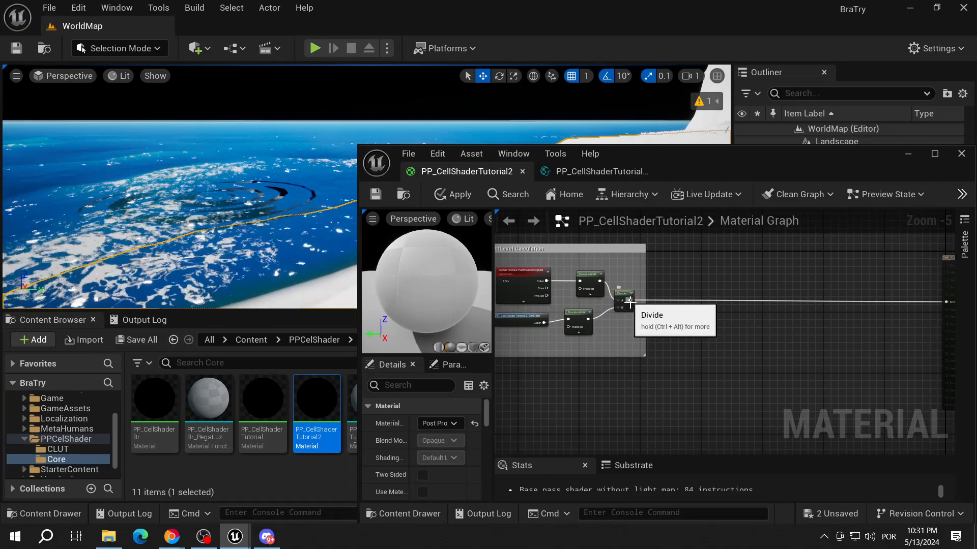
# - Add an If node beyond the LightLevel Calculation group and wire its A input from the GetLight branch
pyautogui.moveTo(631, 304); pyautogui.dragTo(784, 320)
pyautogui.moveTo(613, 398); pyautogui.dragTo(634, 381, button='right')
pyautogui.moveTo(624, 308); pyautogui.dragTo(810, 316)
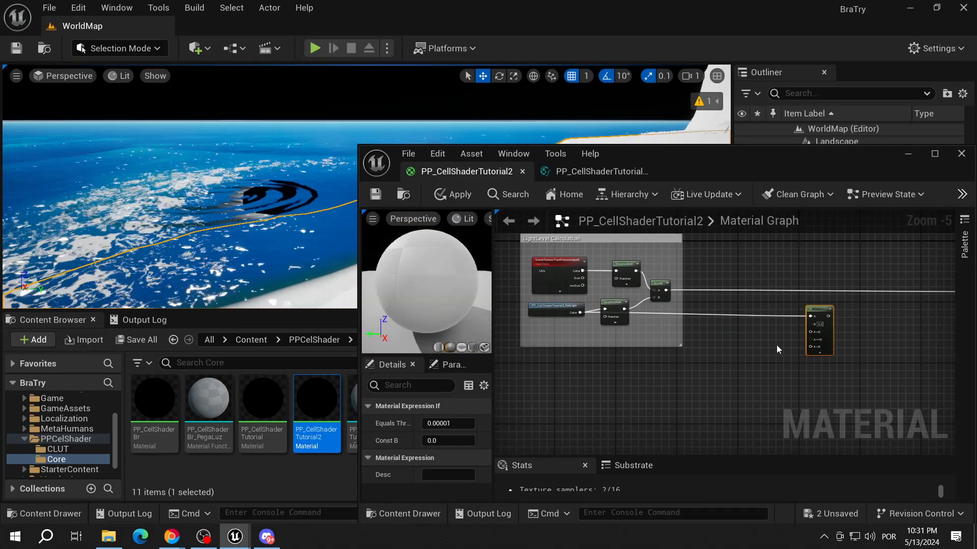
# - Copy the PostProcessInput0 node beside the If node and connect the copy's Color output to the If node's B input
pyautogui.click(777, 344)
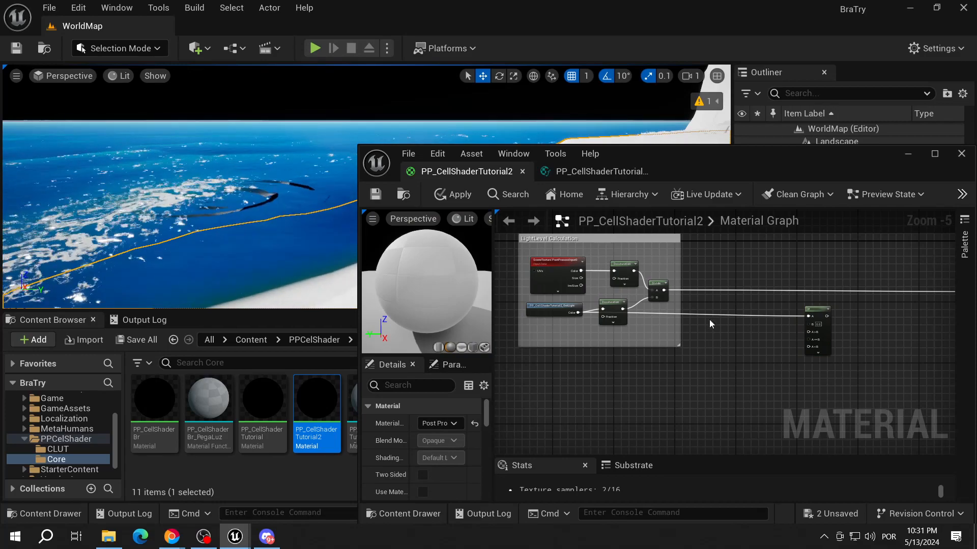
pyautogui.click(557, 270)
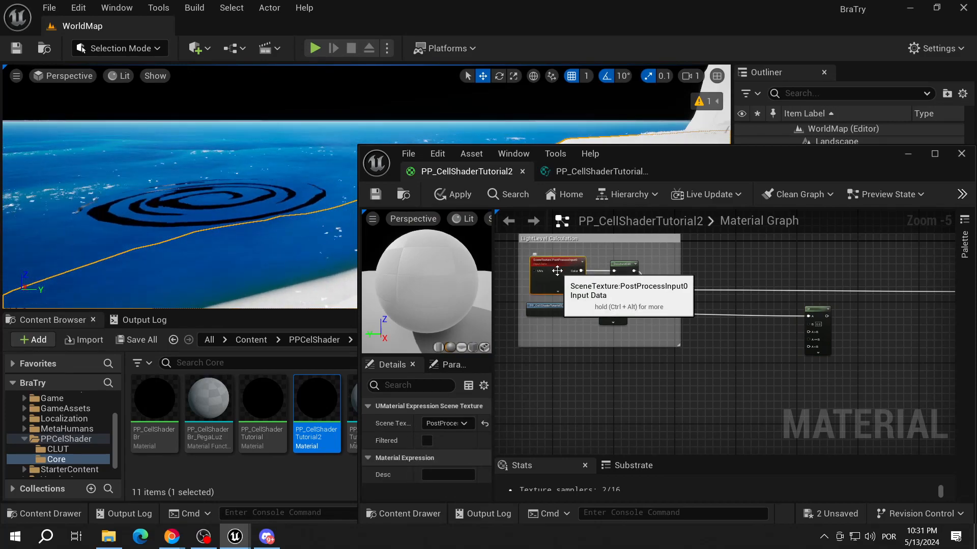
pyautogui.hotkey('ctrl', 'c')
pyautogui.hotkey('ctrl', 'v')
pyautogui.moveTo(748, 357); pyautogui.dragTo(813, 325)
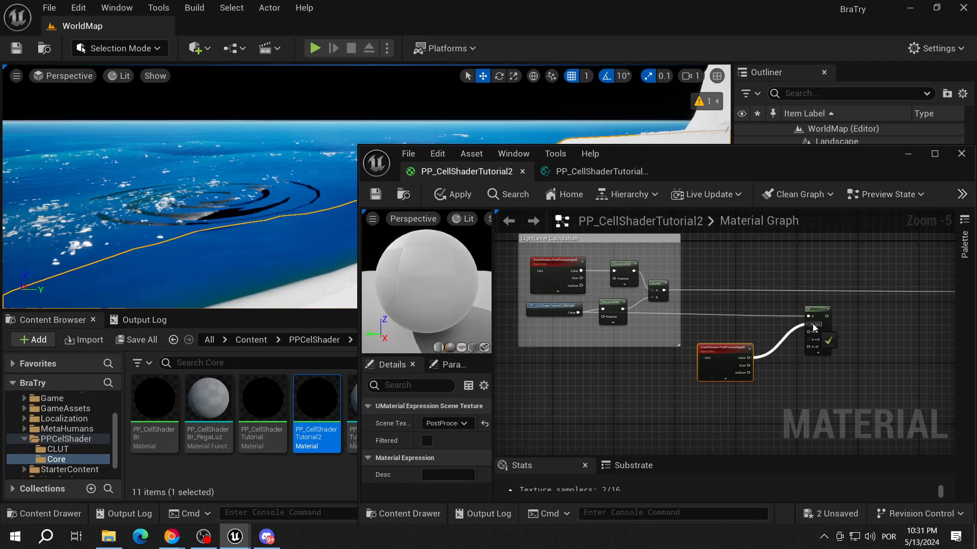
pyautogui.scroll(1, 767, 383)
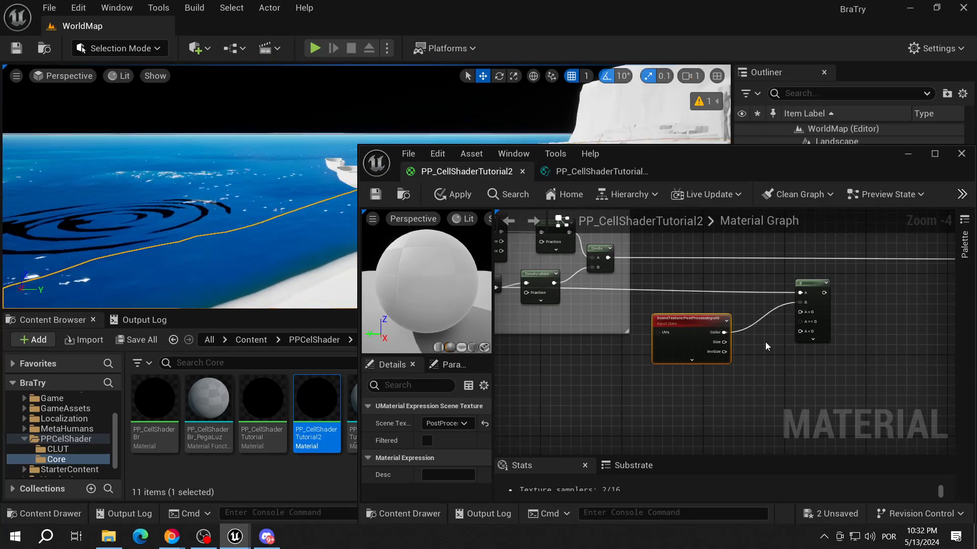
pyautogui.moveTo(733, 333); pyautogui.dragTo(776, 352)
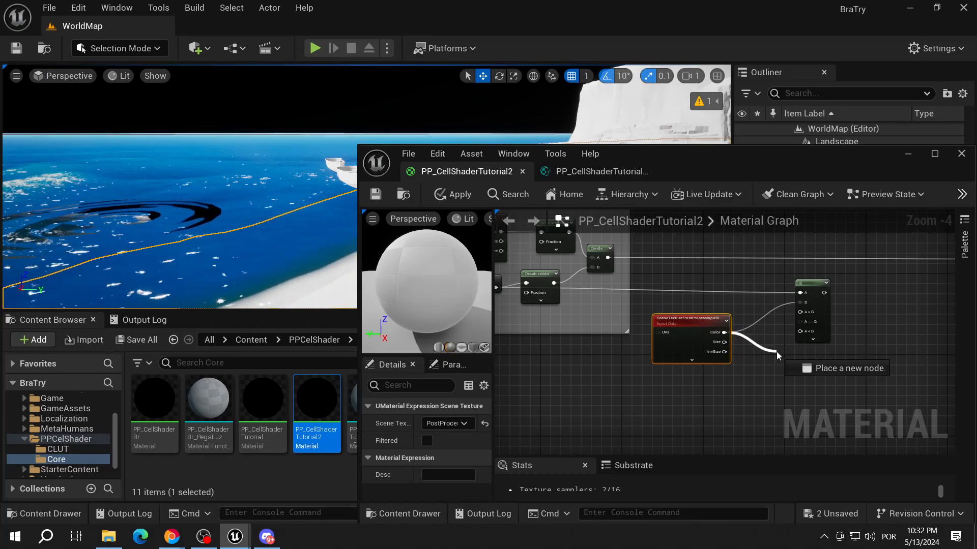
pyautogui.moveTo(776, 352); pyautogui.dragTo(783, 343)
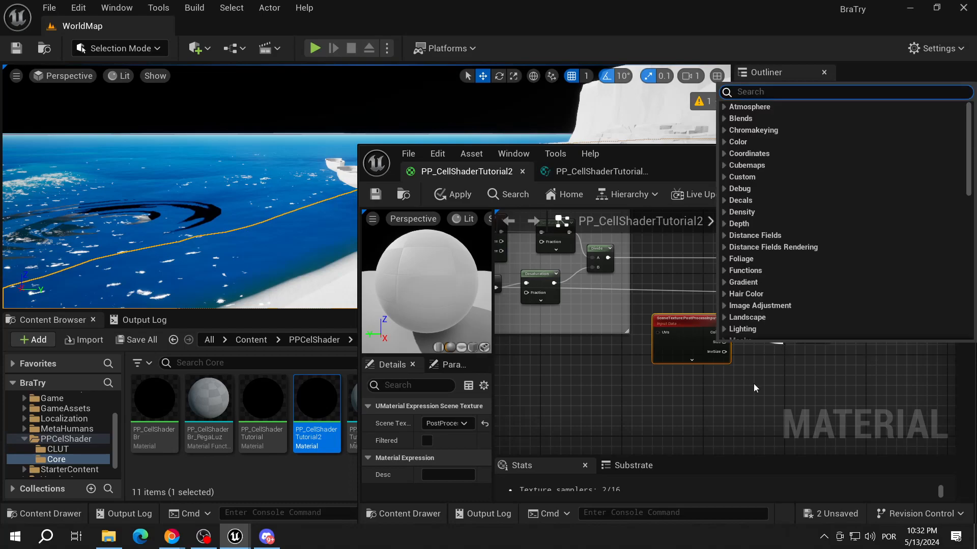
pyautogui.click(576, 306)
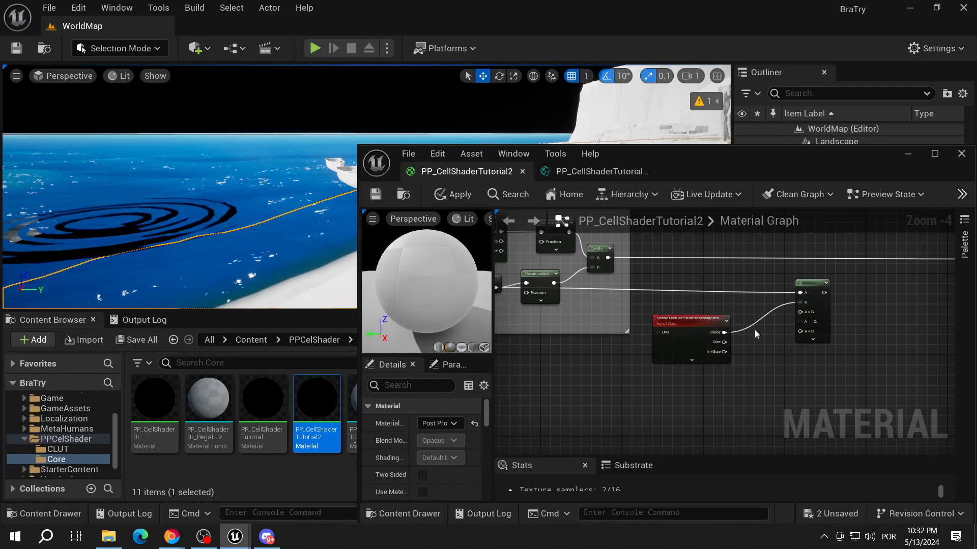
# - Wire the copied PostProcessInput0 node's Color output to the If node's A < B input and reposition the copied node
pyautogui.scroll(2, 755, 330)
pyautogui.moveTo(679, 339); pyautogui.dragTo(787, 335)
pyautogui.moveTo(743, 397); pyautogui.dragTo(639, 440, button='right')
pyautogui.moveTo(612, 366); pyautogui.dragTo(705, 316, button='right')
pyautogui.moveTo(661, 315); pyautogui.dragTo(684, 307)
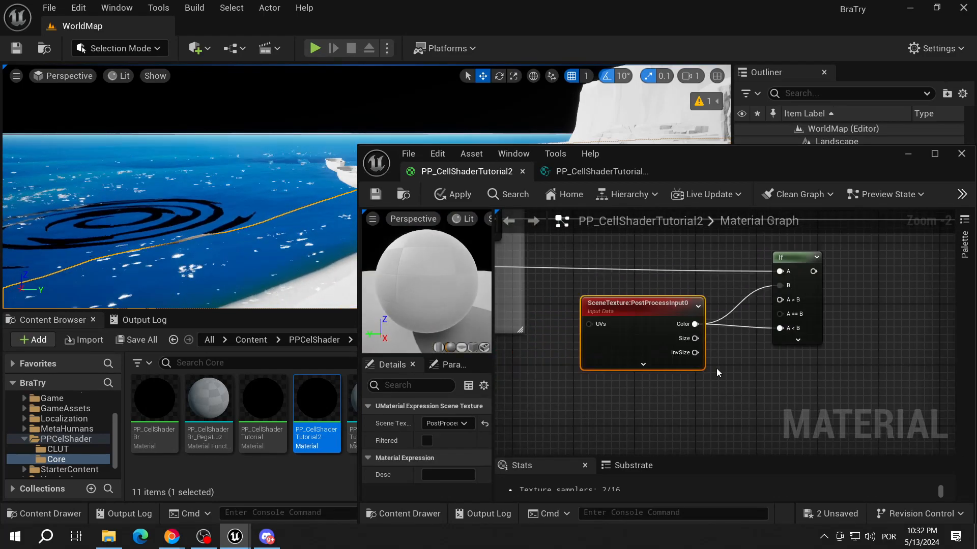
pyautogui.moveTo(730, 378); pyautogui.dragTo(713, 381, button='right')
pyautogui.moveTo(627, 317); pyautogui.dragTo(604, 341)
# - Wire the GetLight output to the If node's A > B and A == B inputs, and the If result to the material output
pyautogui.moveTo(229, 204); pyautogui.dragTo(294, 249, button='right')
pyautogui.press('s')
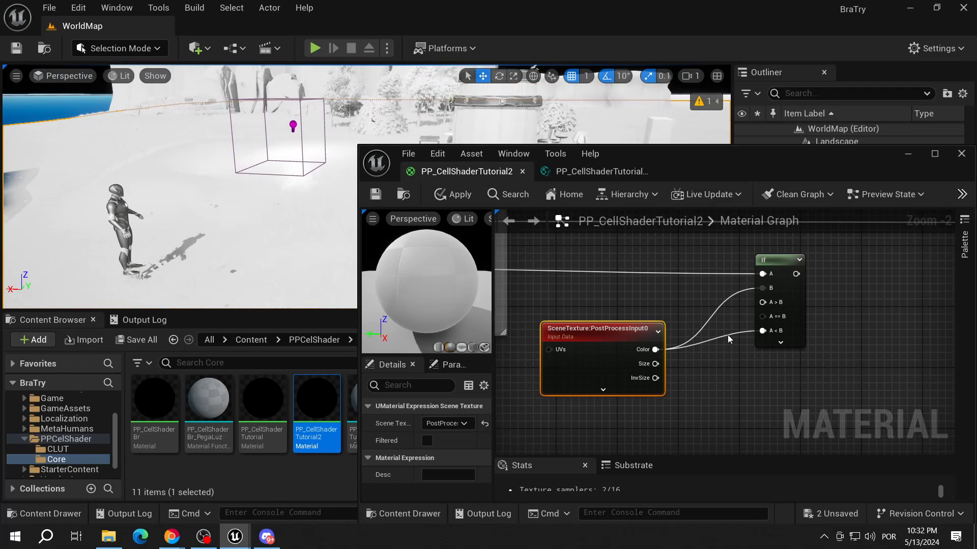
pyautogui.moveTo(804, 373); pyautogui.dragTo(688, 377, button='right')
pyautogui.moveTo(742, 331)
pyautogui.mouseDown(button='right')
pyautogui.moveTo(712, 345)
pyautogui.moveTo(700, 338)
pyautogui.moveTo(735, 332)
pyautogui.mouseUp(button='right')
pyautogui.scroll(-1, 712, 345)
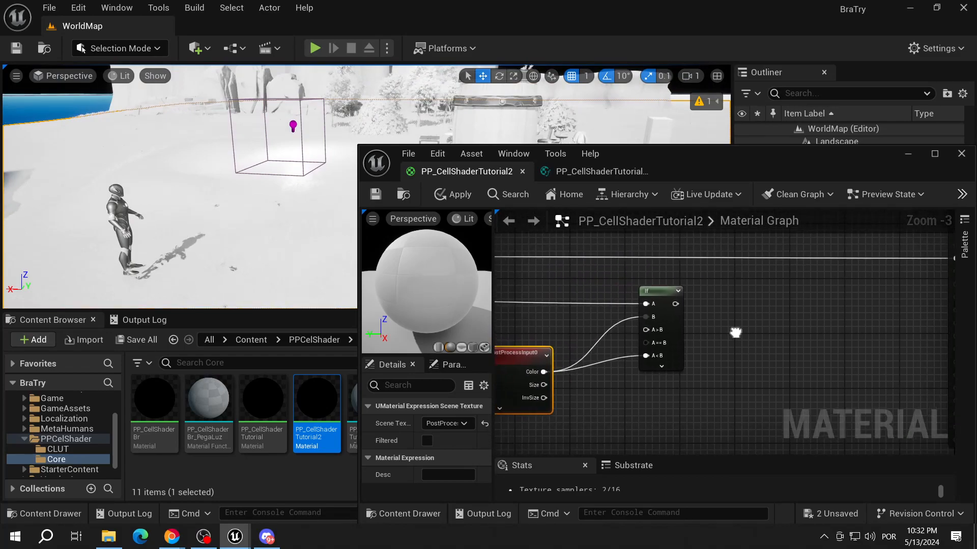
pyautogui.moveTo(561, 291); pyautogui.dragTo(865, 316)
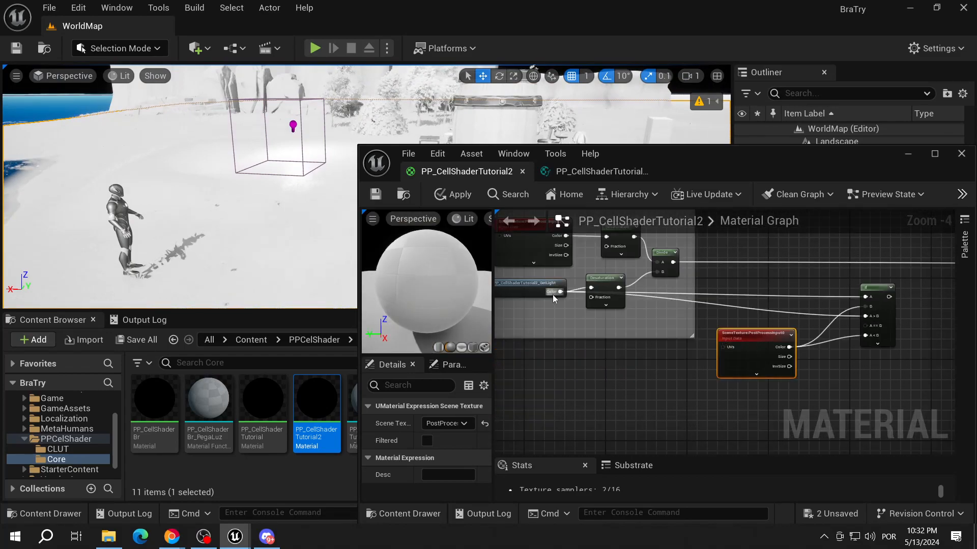
pyautogui.moveTo(554, 294); pyautogui.dragTo(870, 328)
pyautogui.moveTo(947, 345); pyautogui.dragTo(679, 351, button='right')
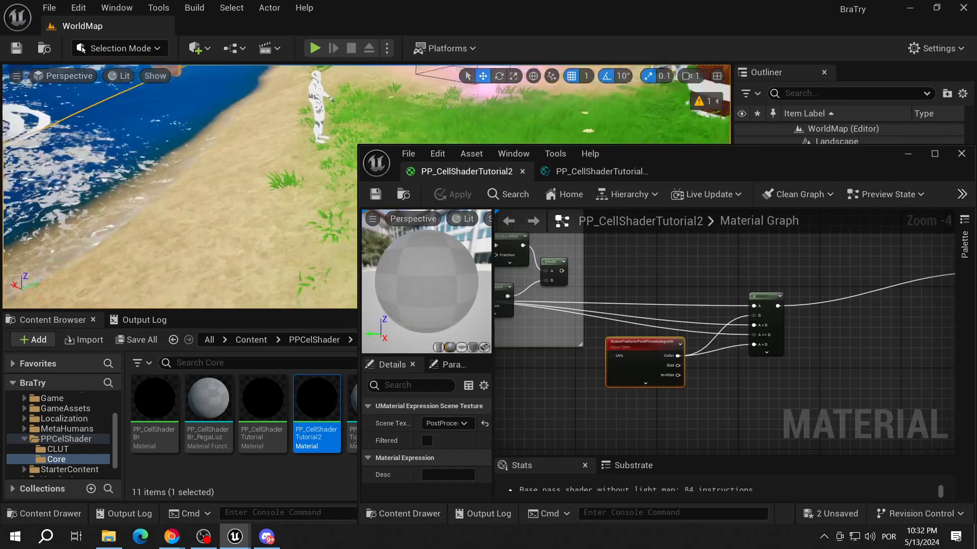
# - Spread the If and PostProcessInput0 nodes apart to make room for another node between them
pyautogui.moveTo(203, 204); pyautogui.dragTo(290, 232, button='right')
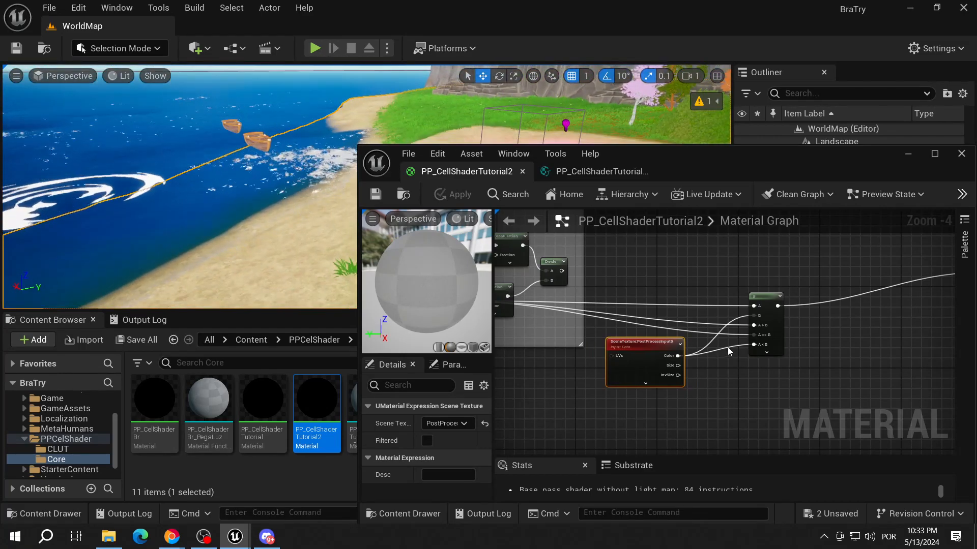
pyautogui.moveTo(682, 407); pyautogui.dragTo(727, 372, button='right')
pyautogui.moveTo(811, 264); pyautogui.dragTo(831, 264)
pyautogui.moveTo(707, 313); pyautogui.dragTo(702, 338)
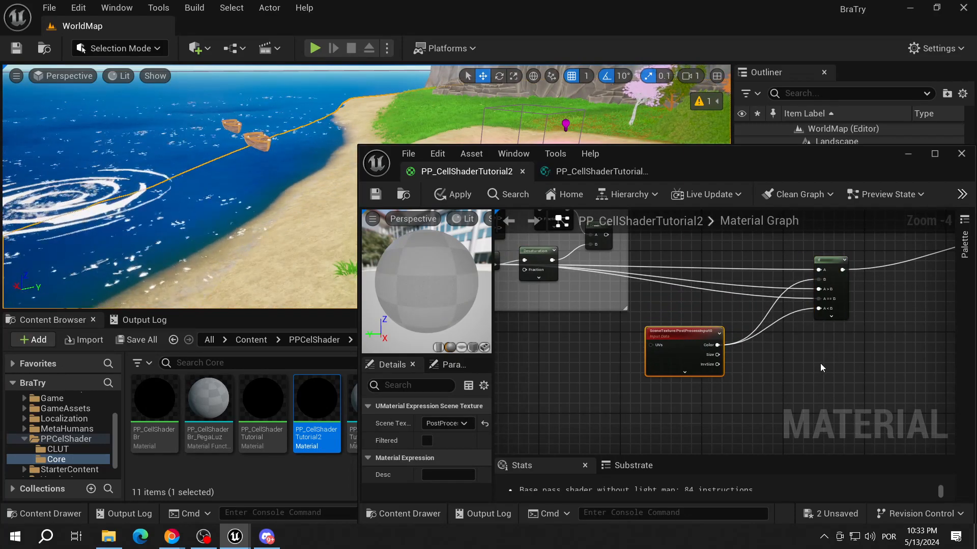
pyautogui.moveTo(746, 361); pyautogui.dragTo(727, 360, button='right')
# - Add a Multiply node fed by the copied PostProcessInput0 node's Color output, with its B value set to 0.1
pyautogui.moveTo(697, 352)
pyautogui.mouseDown()
pyautogui.moveTo(661, 367)
pyautogui.moveTo(695, 354)
pyautogui.mouseUp()
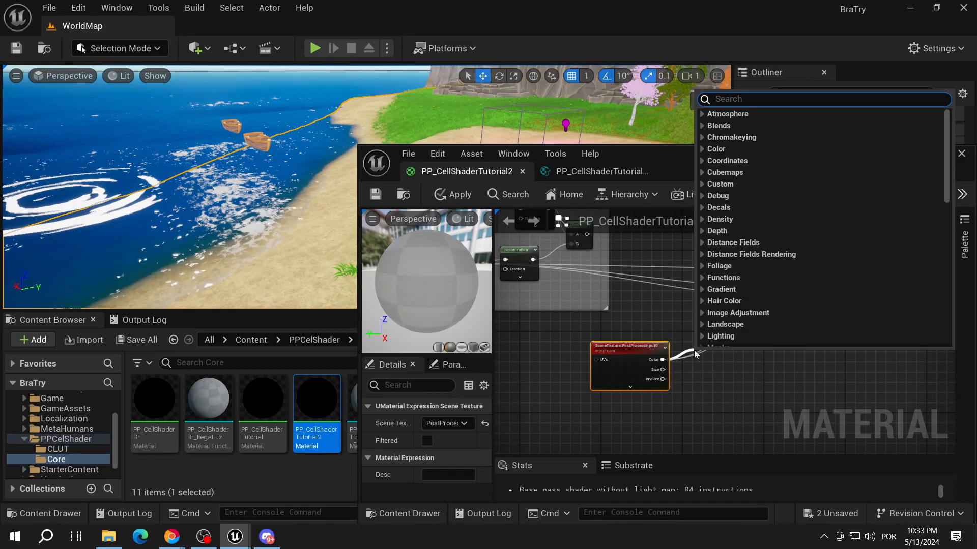
pyautogui.write('mult')
pyautogui.press('Return')
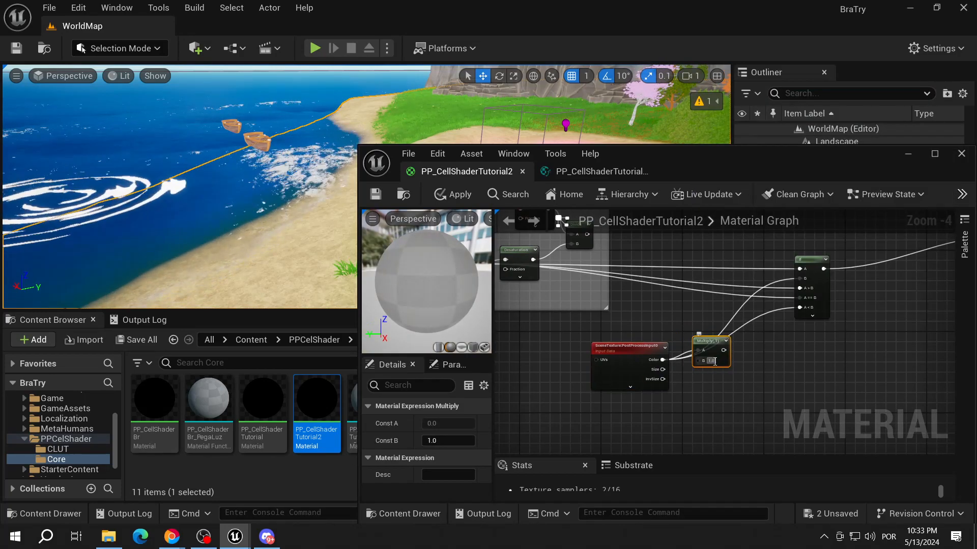
pyautogui.write('0.1')
pyautogui.press('Return')
# - Connect the Multiply result to the If node's B input and save the material
pyautogui.moveTo(790, 337); pyautogui.dragTo(726, 363, button='right')
pyautogui.moveTo(661, 377); pyautogui.dragTo(734, 314)
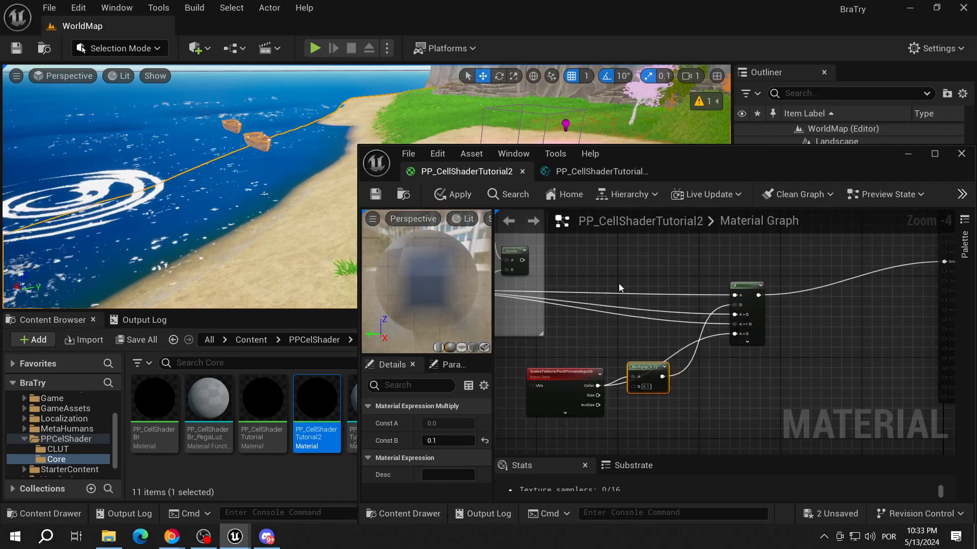
pyautogui.click(375, 195)
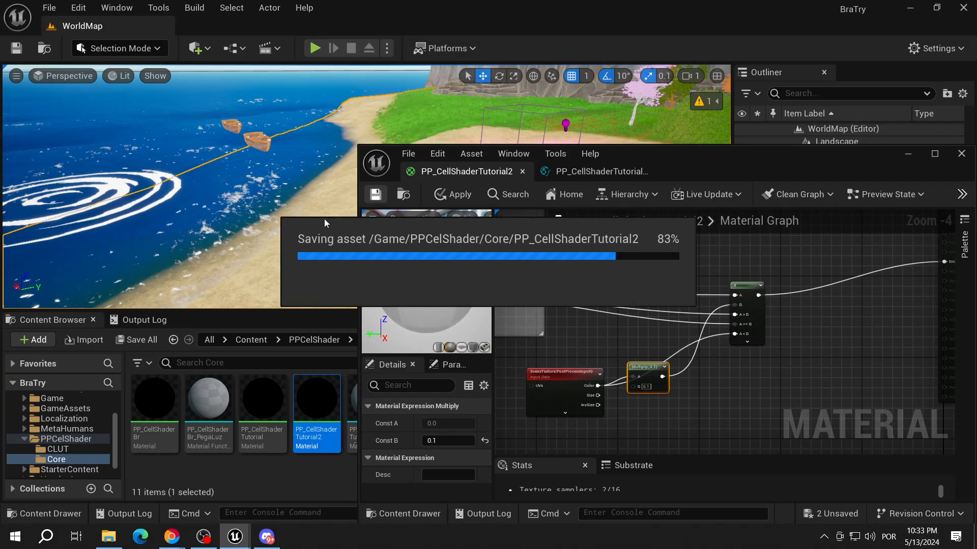
# - Try rerouting the If node's connection to the Divide node, then reconnect the If result to Emissive Color and inspect the water
pyautogui.moveTo(643, 367); pyautogui.dragTo(626, 315)
pyautogui.scroll(-2, 625, 316)
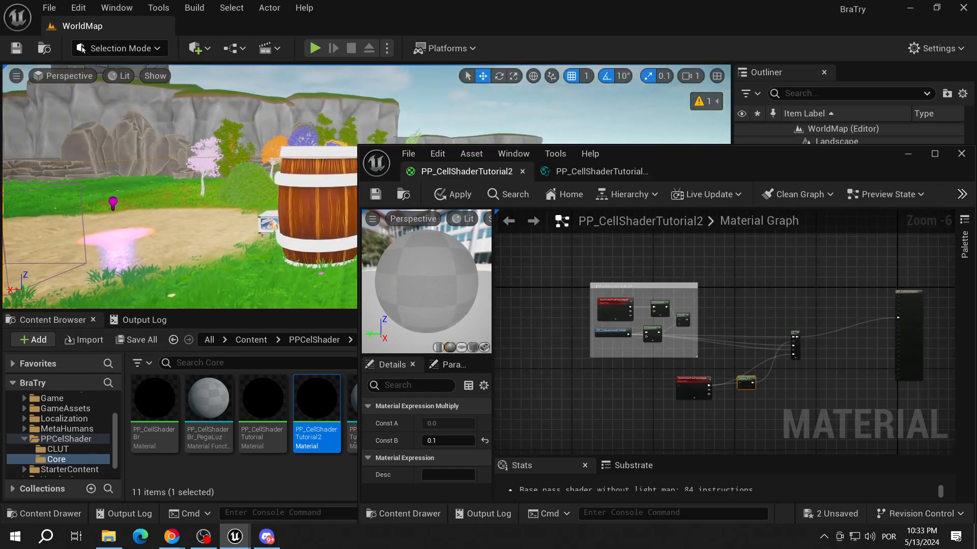
pyautogui.moveTo(178, 189)
pyautogui.mouseDown(button='right')
pyautogui.moveTo(188, 188)
pyautogui.moveTo(178, 188)
pyautogui.mouseUp(button='right')
pyautogui.keyDown('ctrl'); pyautogui.moveTo(851, 306); pyautogui.dragTo(690, 280); pyautogui.keyUp('ctrl')
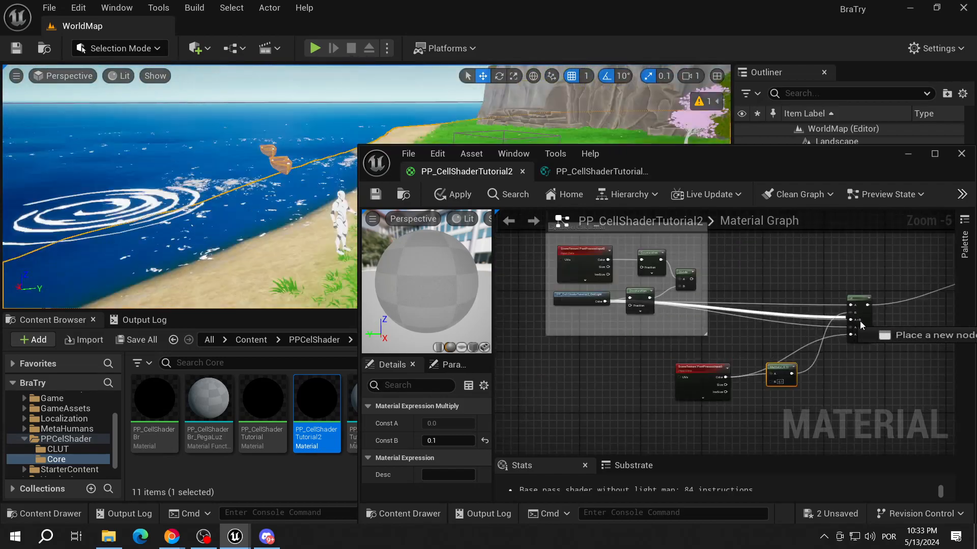
pyautogui.moveTo(267, 225); pyautogui.dragTo(247, 220, button='right')
pyautogui.moveTo(585, 387); pyautogui.dragTo(727, 368, button='right')
pyautogui.moveTo(692, 286); pyautogui.dragTo(832, 263)
pyautogui.moveTo(214, 188); pyautogui.dragTo(306, 242, button='right')
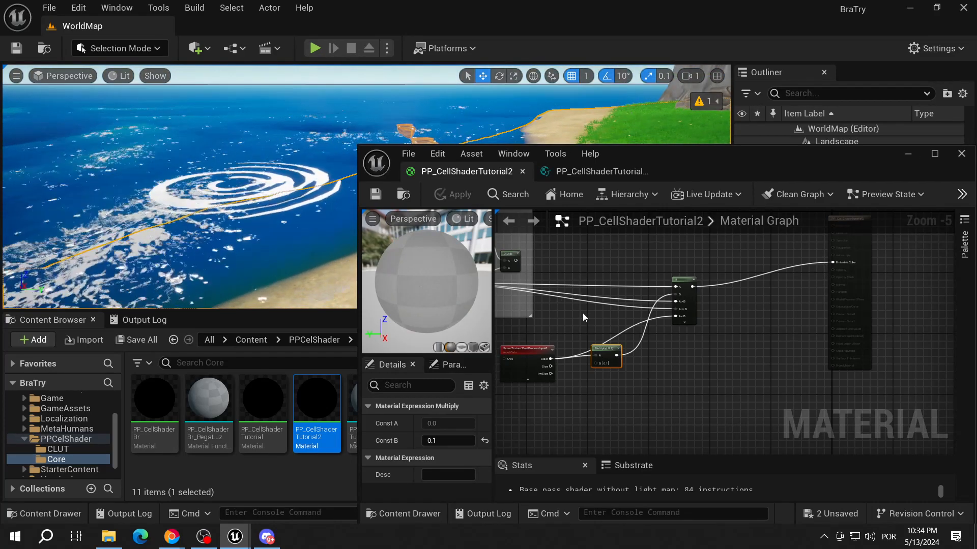
# - Move the PostProcessInput0 and Multiply nodes together into a compact arrangement beside the If node
pyautogui.moveTo(666, 379); pyautogui.dragTo(756, 363, button='right')
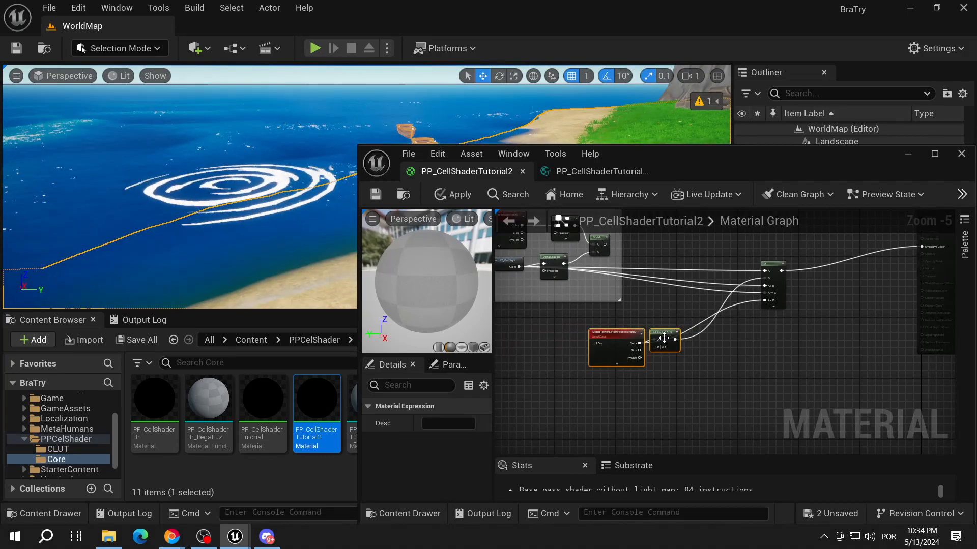
pyautogui.moveTo(664, 338); pyautogui.dragTo(750, 334)
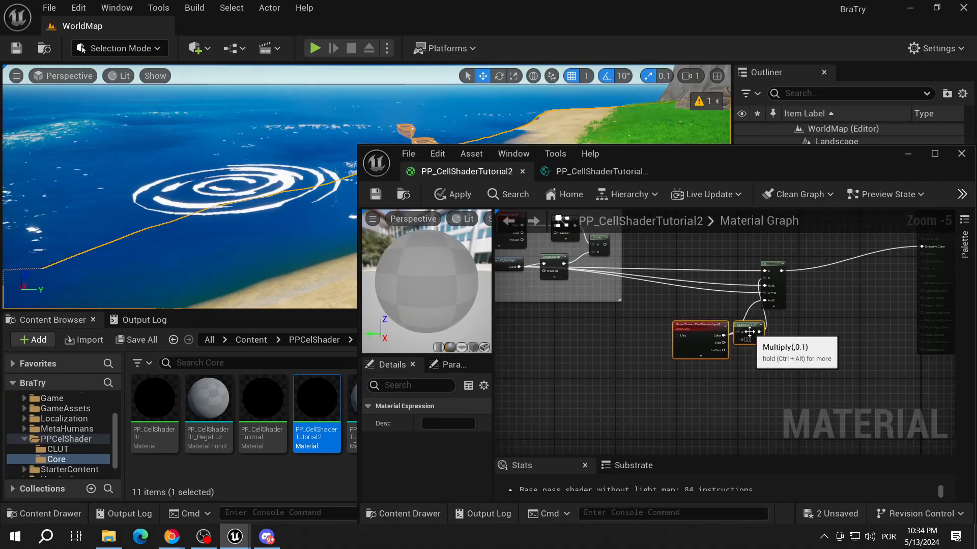
pyautogui.click(690, 370)
pyautogui.moveTo(829, 312); pyautogui.dragTo(703, 337, button='right')
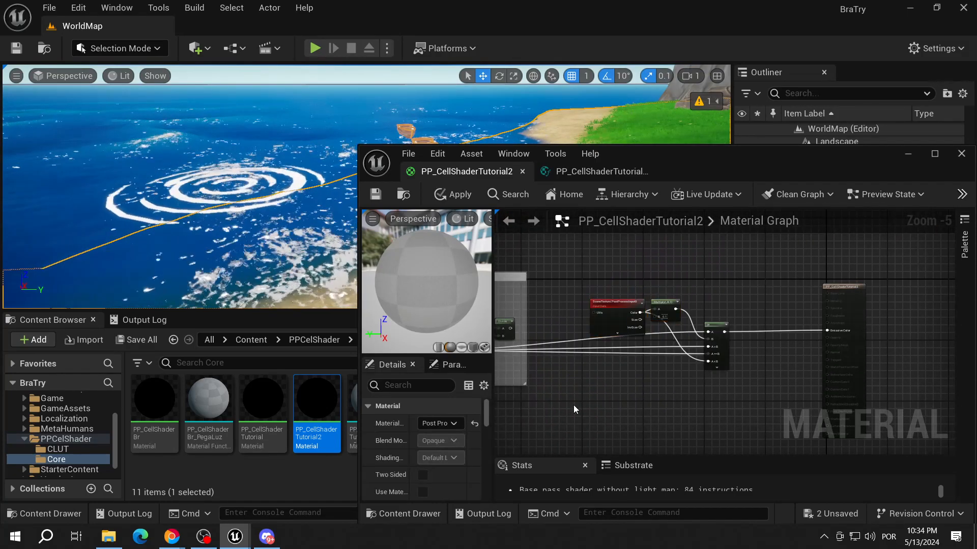
# - Enclose the PostProcessInput0, Multiply and If nodes in a comment titled "Unlit Passthrough"
pyautogui.moveTo(573, 405); pyautogui.dragTo(717, 106)
pyautogui.write('cUnl')
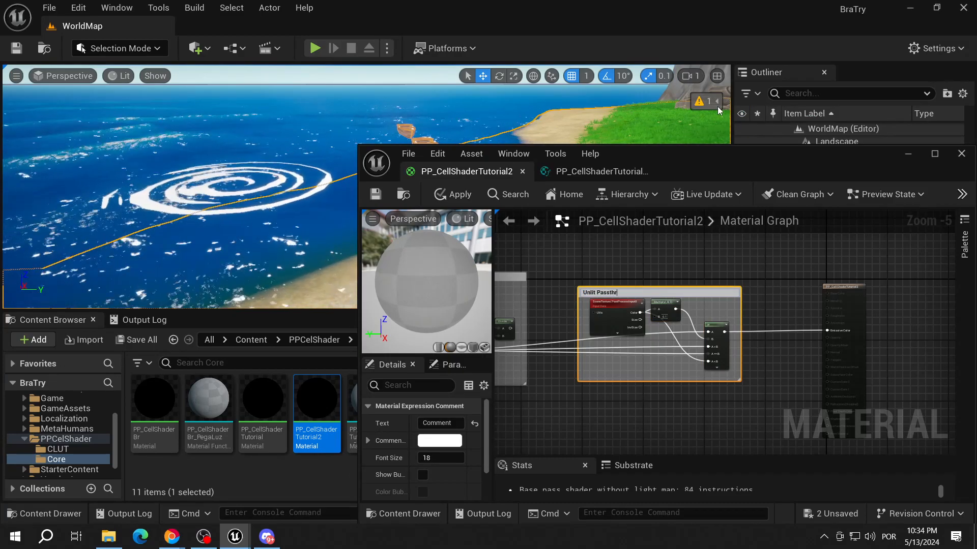
pyautogui.press('Return')
# - Move the Unlit Passthrough group toward the material output and the LightLevel Calculation group farther away from it
pyautogui.moveTo(689, 293); pyautogui.dragTo(750, 294)
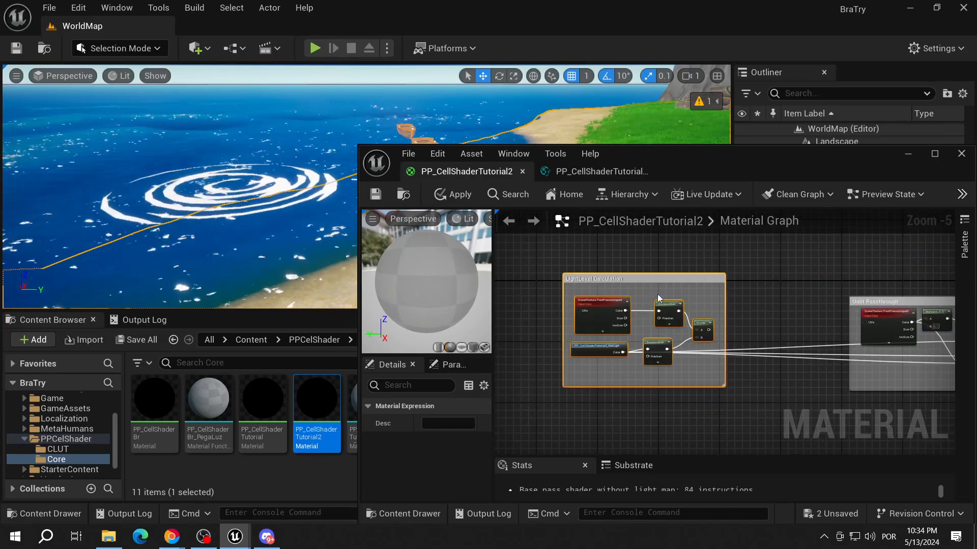
pyautogui.moveTo(657, 294); pyautogui.dragTo(714, 308, button='right')
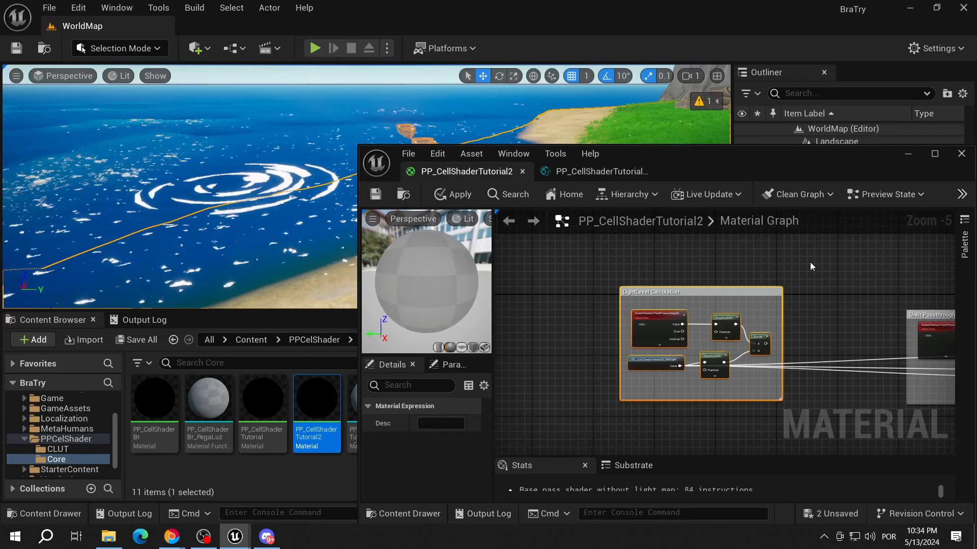
pyautogui.moveTo(742, 291); pyautogui.dragTo(608, 276)
pyautogui.click(515, 345)
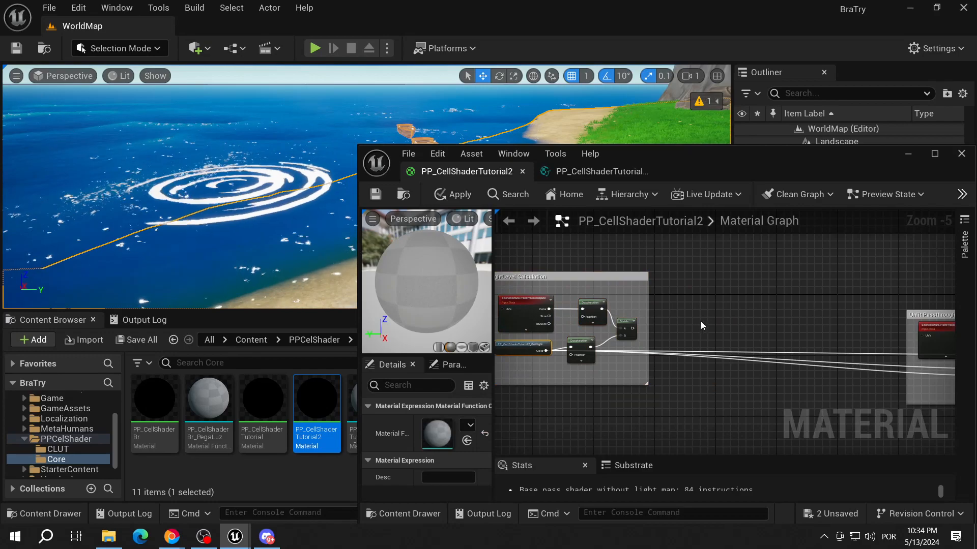
# - Add a second If node outside the LightLevel Calculation group, with its A input fed by the Divide result
pyautogui.moveTo(706, 302); pyautogui.dragTo(743, 284, button='right')
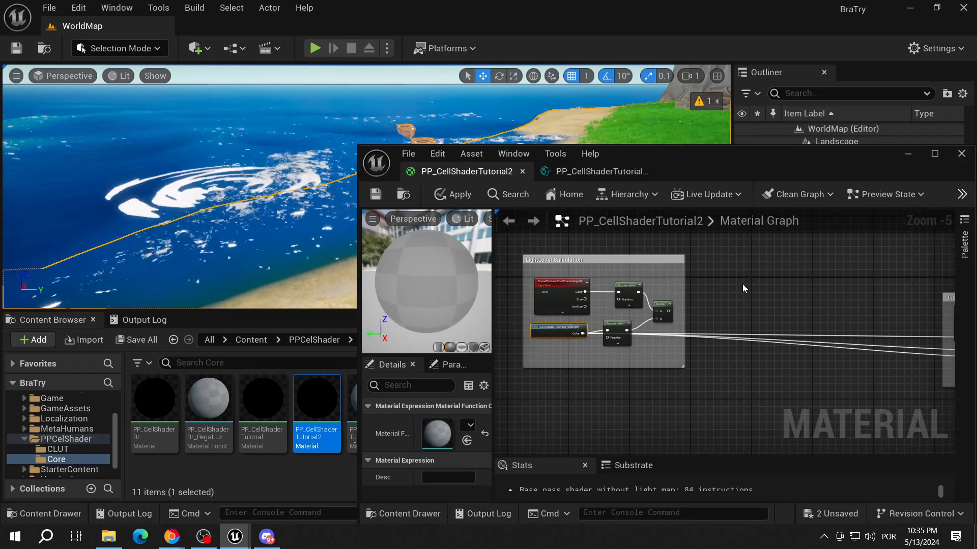
pyautogui.moveTo(740, 285); pyautogui.dragTo(704, 267, button='right')
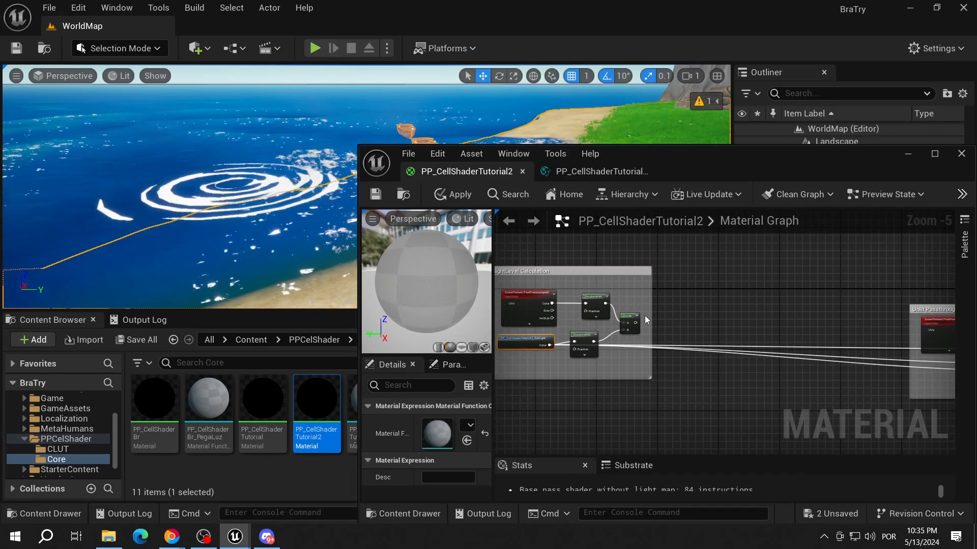
pyautogui.moveTo(633, 323); pyautogui.dragTo(713, 275)
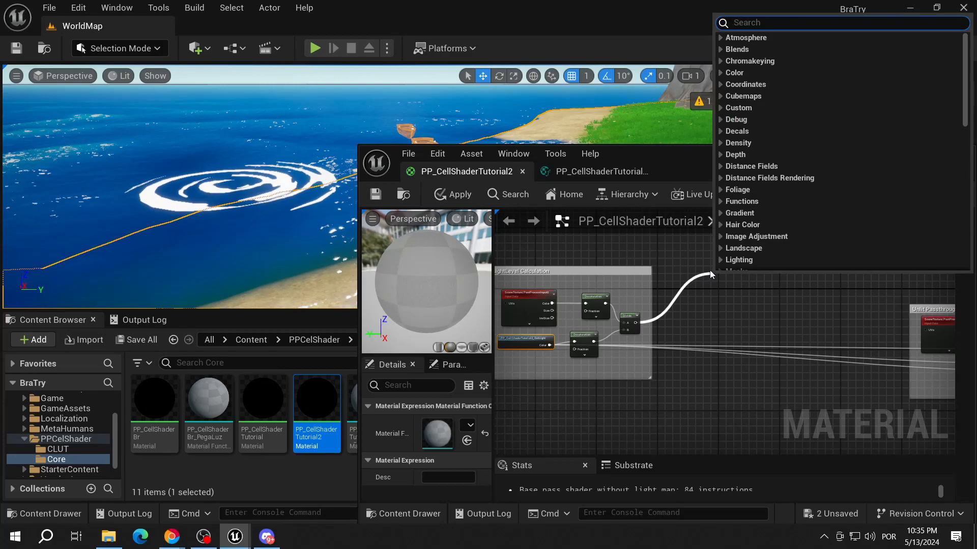
pyautogui.write('if')
pyautogui.press('Return')
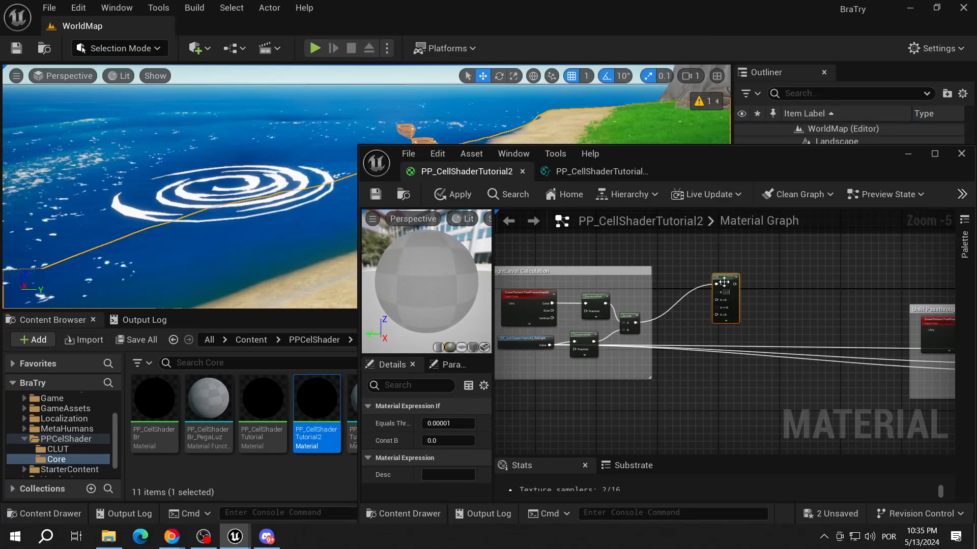
pyautogui.moveTo(723, 282); pyautogui.dragTo(755, 277)
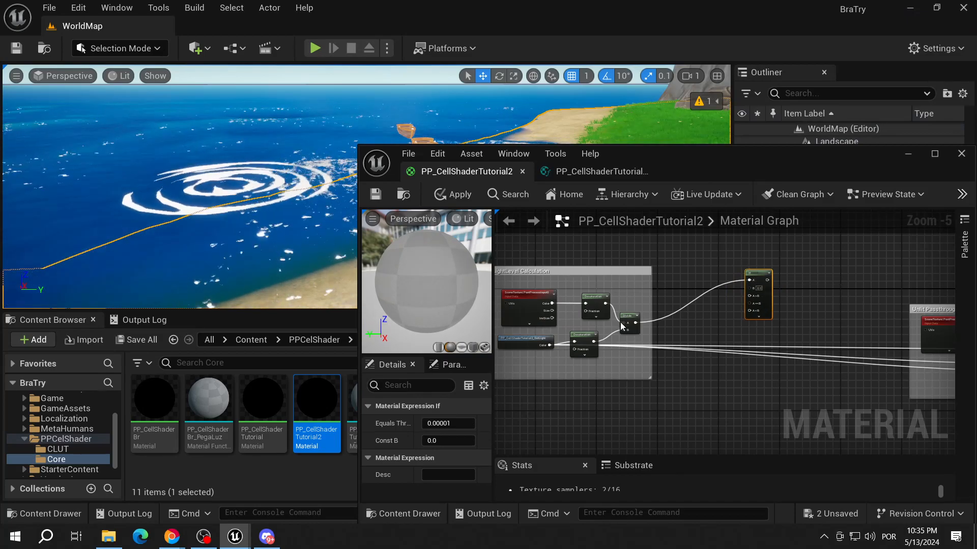
# - Set the new If node's B value to 8
pyautogui.scroll(2, 748, 292)
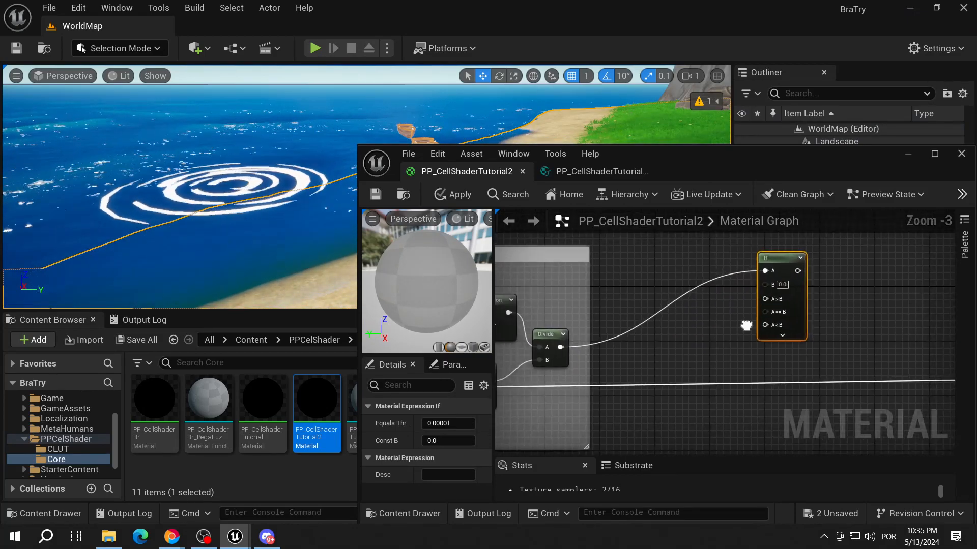
pyautogui.click(784, 287)
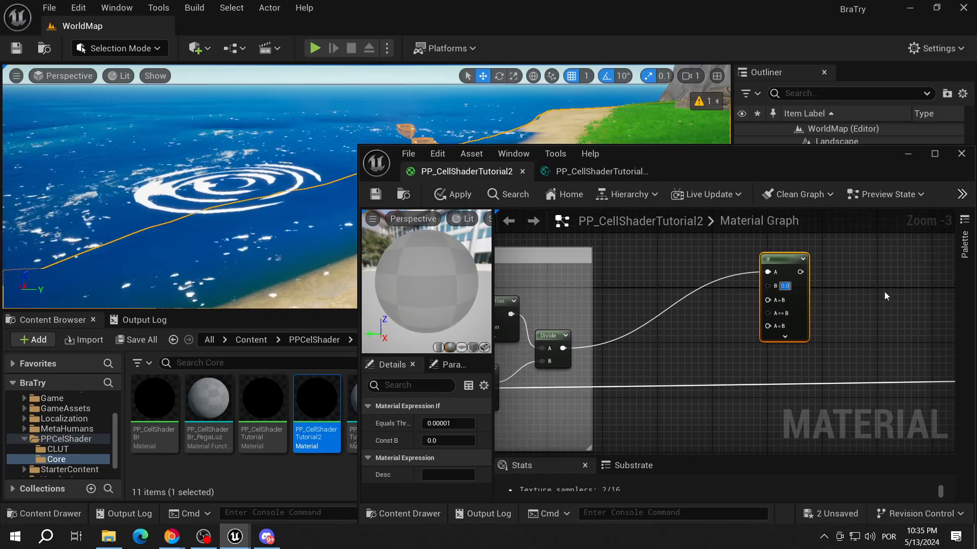
pyautogui.write('8')
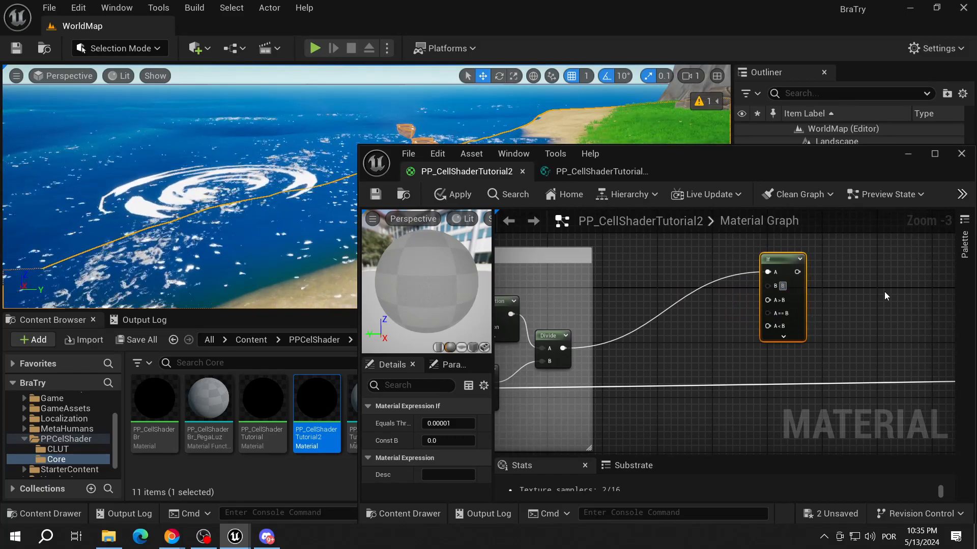
pyautogui.click(884, 292)
# - Add a Constant node wired to the new If node's A > B input and place it beside that node
pyautogui.moveTo(782, 301); pyautogui.dragTo(680, 319)
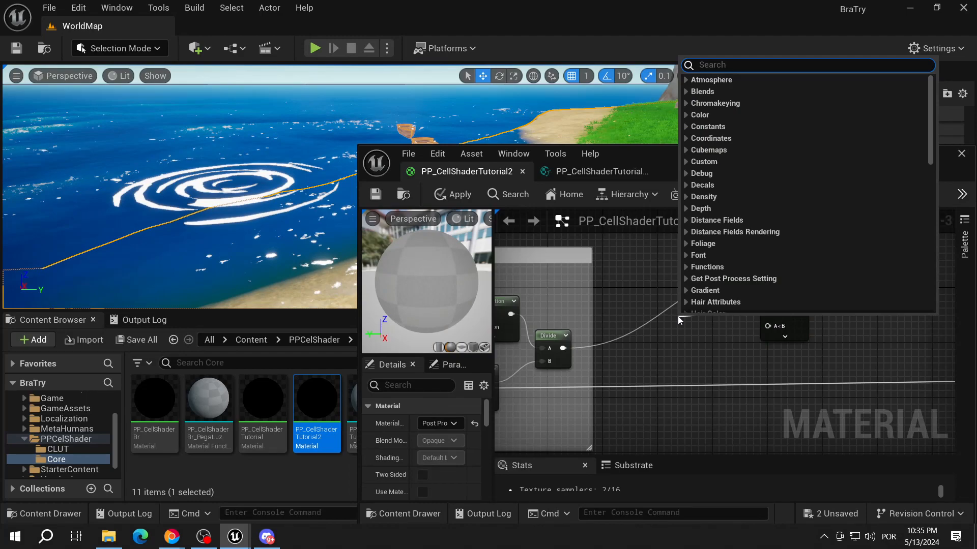
pyautogui.write('const')
pyautogui.press('Return')
pyautogui.moveTo(679, 319)
pyautogui.mouseDown()
pyautogui.moveTo(639, 298)
pyautogui.moveTo(681, 300)
pyautogui.mouseUp()
# - Convert the Constant feeding the If node's A > B input into a parameter named TopMostLightIntesity with a default value of 5
pyautogui.rightClick(658, 304)
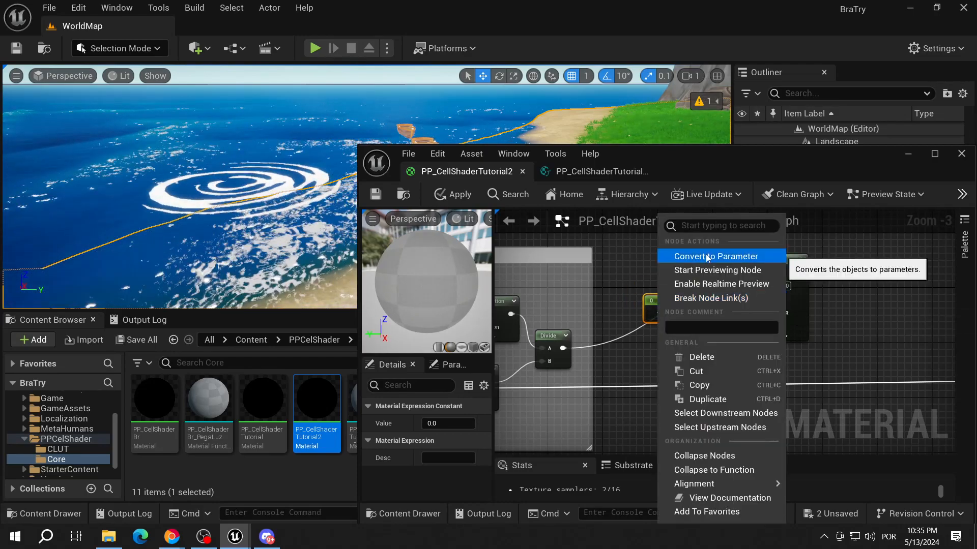
pyautogui.click(698, 253)
pyautogui.write('TopMostLightInt')
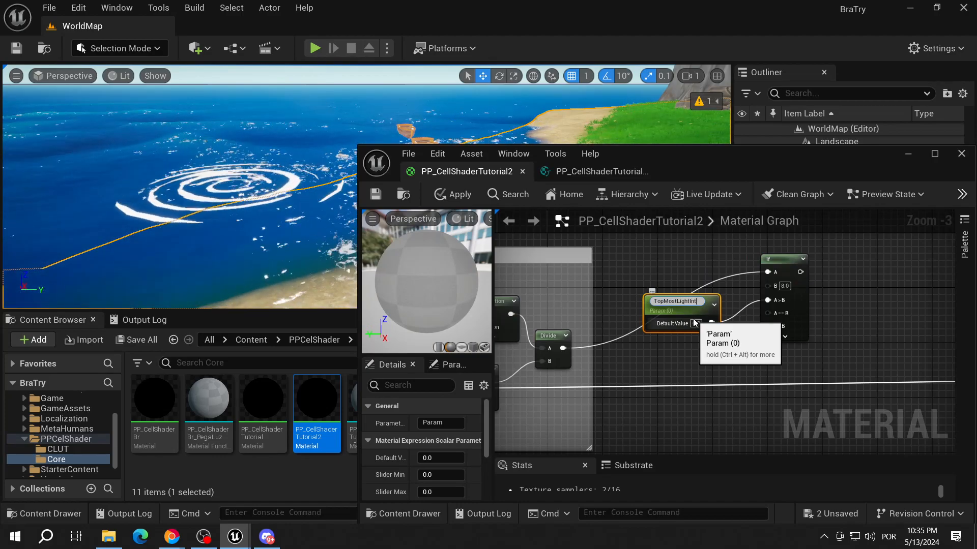
pyautogui.write('esity')
pyautogui.press('Return')
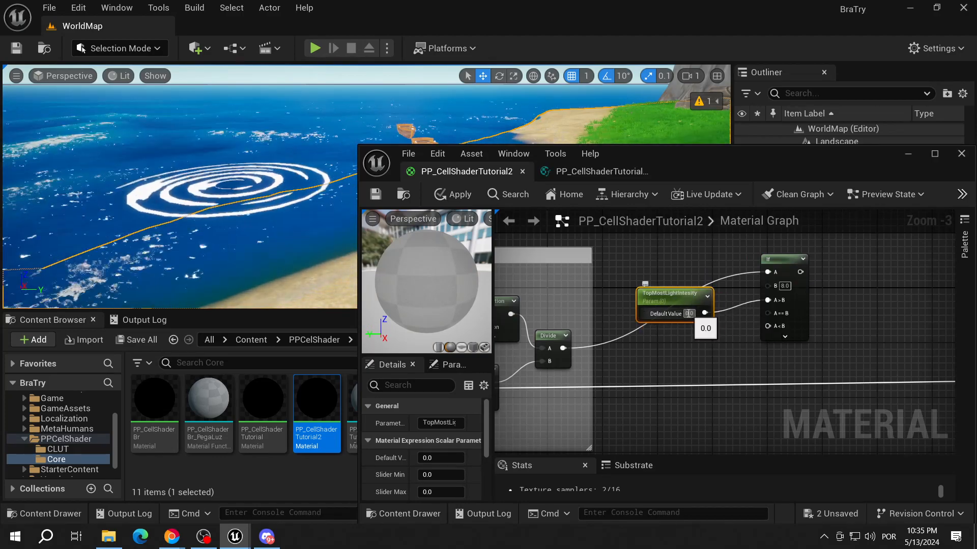
pyautogui.write('5')
pyautogui.press('Return')
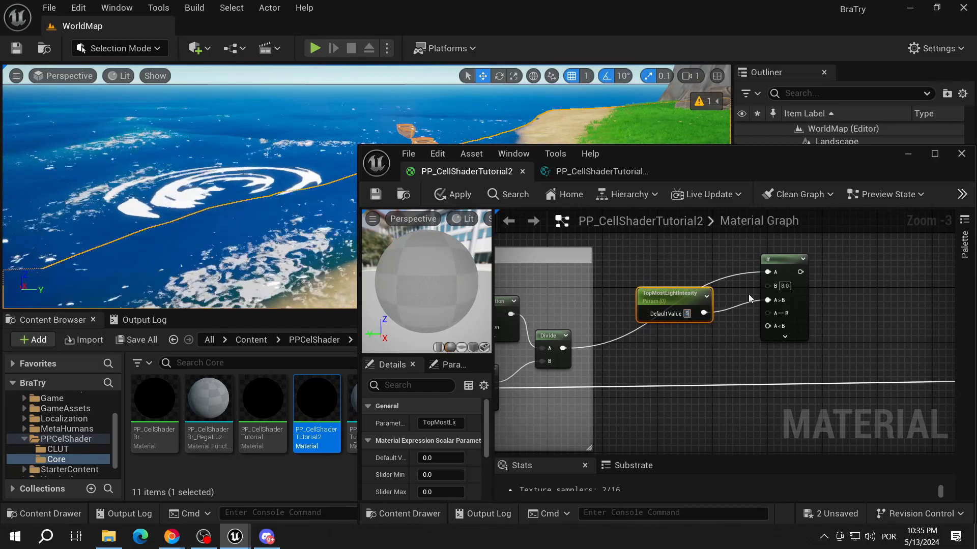
# - Align the TopMostLightIntesity node beside the If node and also connect it to the A == B input
pyautogui.moveTo(675, 299); pyautogui.dragTo(768, 300)
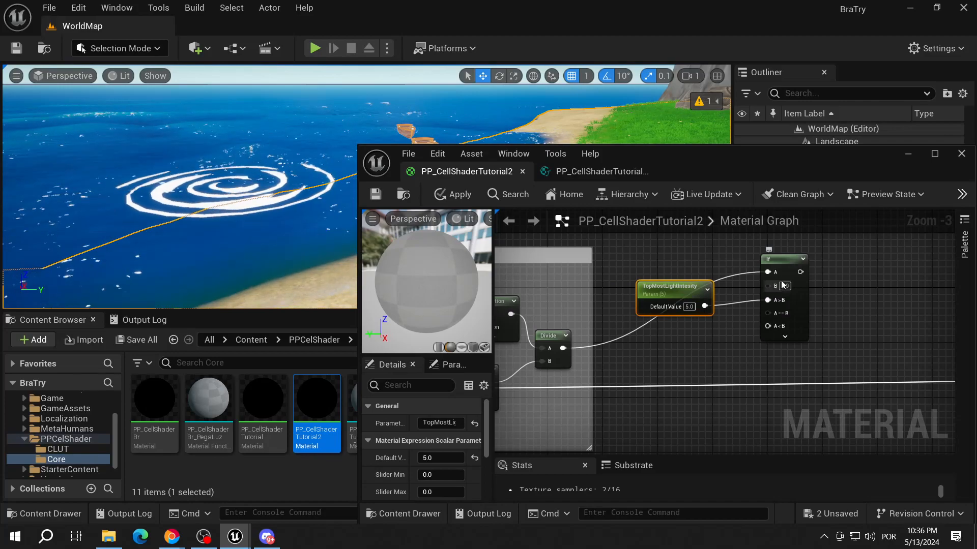
pyautogui.moveTo(675, 293)
pyautogui.mouseDown()
pyautogui.moveTo(681, 299)
pyautogui.moveTo(674, 283)
pyautogui.mouseUp()
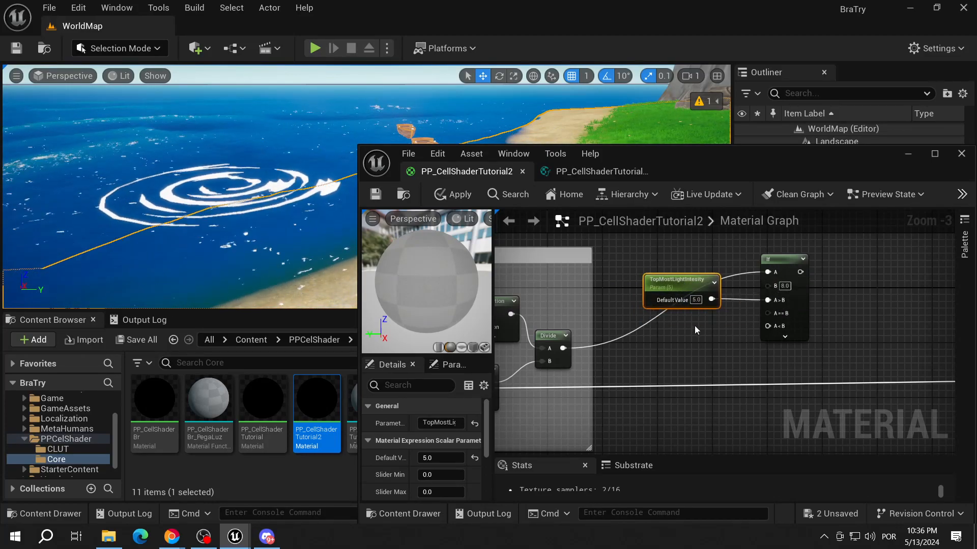
pyautogui.moveTo(704, 344); pyautogui.dragTo(728, 313, button='right')
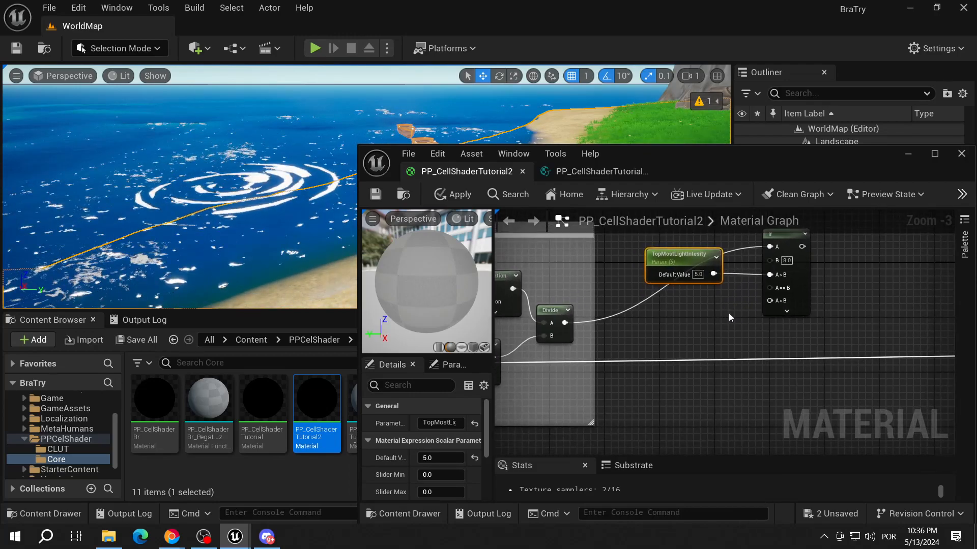
pyautogui.moveTo(714, 274); pyautogui.dragTo(769, 288)
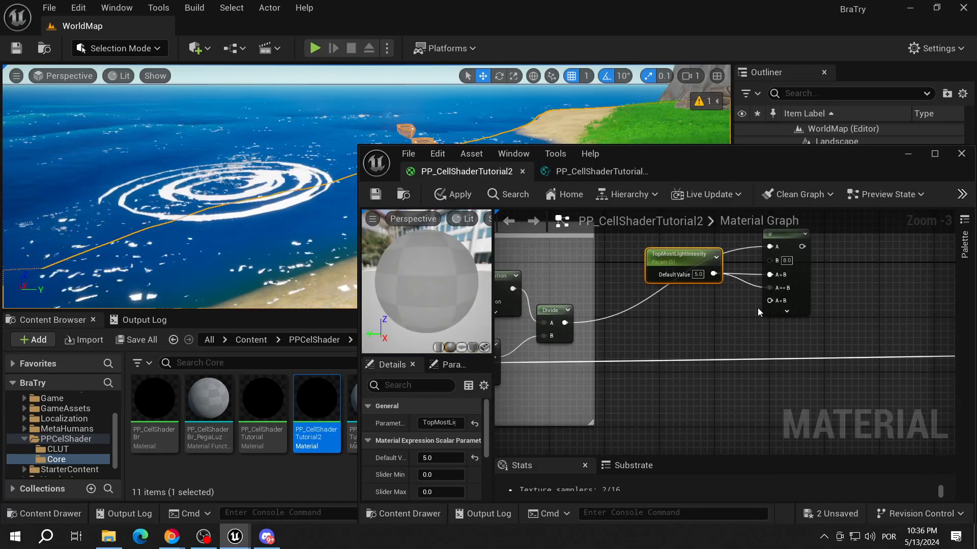
# - Add a Multiply node connected to the If node's A < B input and place it below TopMostLightIntesity
pyautogui.moveTo(730, 304); pyautogui.dragTo(746, 312, button='right')
pyautogui.moveTo(825, 284); pyautogui.dragTo(782, 294)
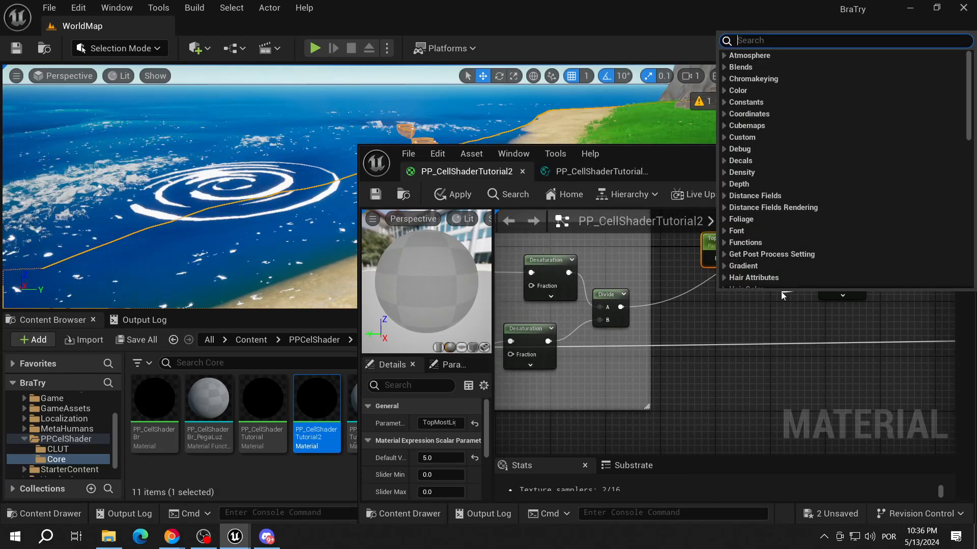
pyautogui.write('multi')
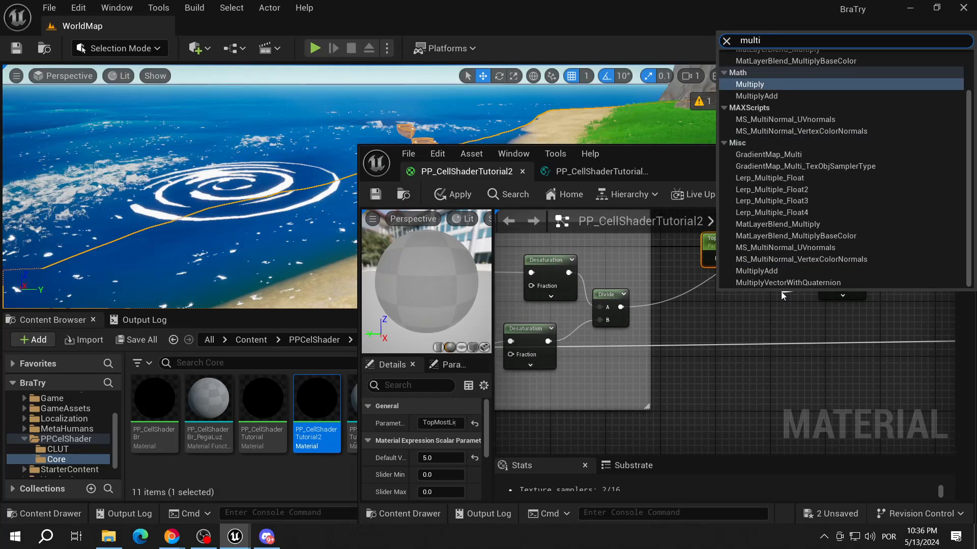
pyautogui.press('Escape')
pyautogui.moveTo(801, 296); pyautogui.dragTo(735, 286)
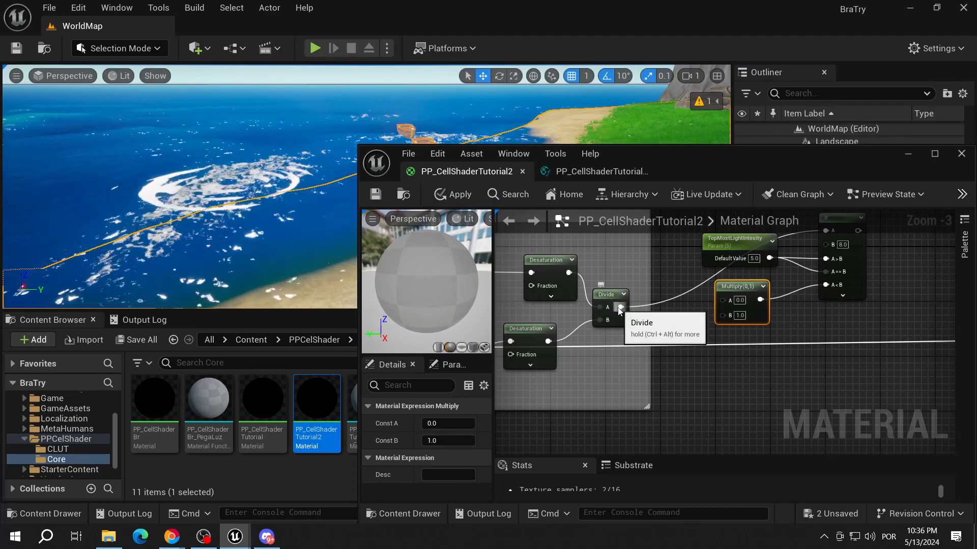
# - Connect the GetLight function's Color output to the Multiply node's A input and place Multiply beside the If node
pyautogui.moveTo(529, 331); pyautogui.dragTo(623, 306, button='right')
pyautogui.moveTo(562, 324); pyautogui.dragTo(818, 276)
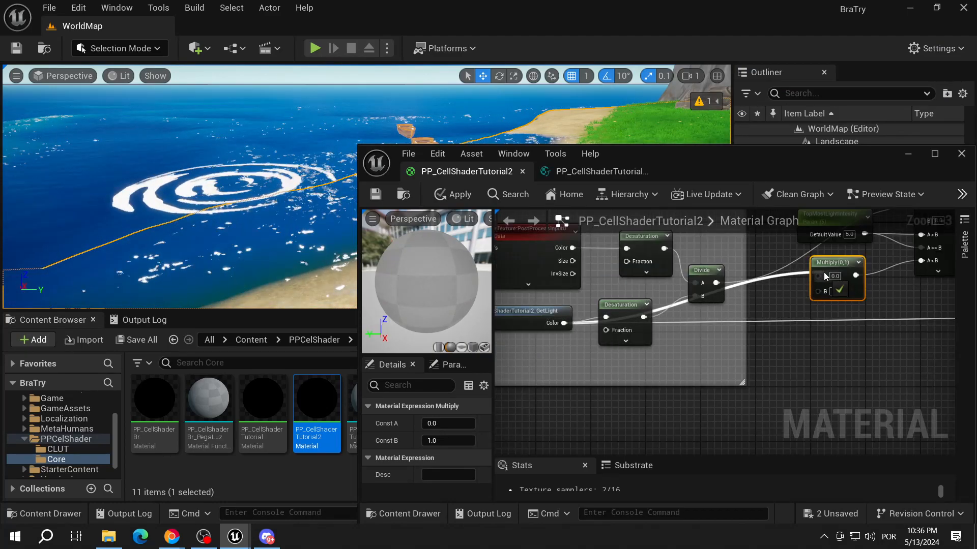
pyautogui.moveTo(824, 273); pyautogui.dragTo(783, 309, button='right')
pyautogui.moveTo(785, 300); pyautogui.dragTo(807, 301)
# - Add a Constant feeding the Multiply node's B input, convert it to a parameter and place it beside Multiply
pyautogui.rightClick(765, 324)
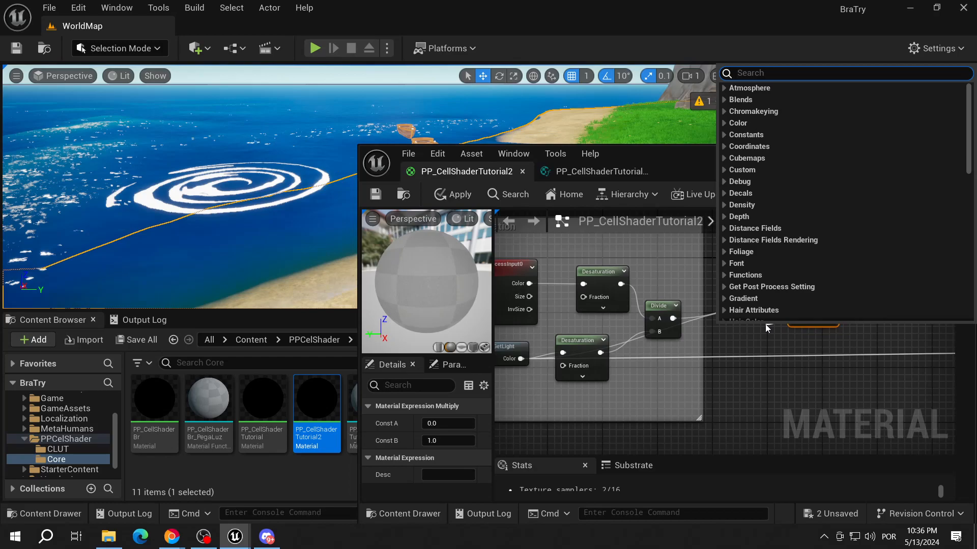
pyautogui.write('const')
pyautogui.press('Return')
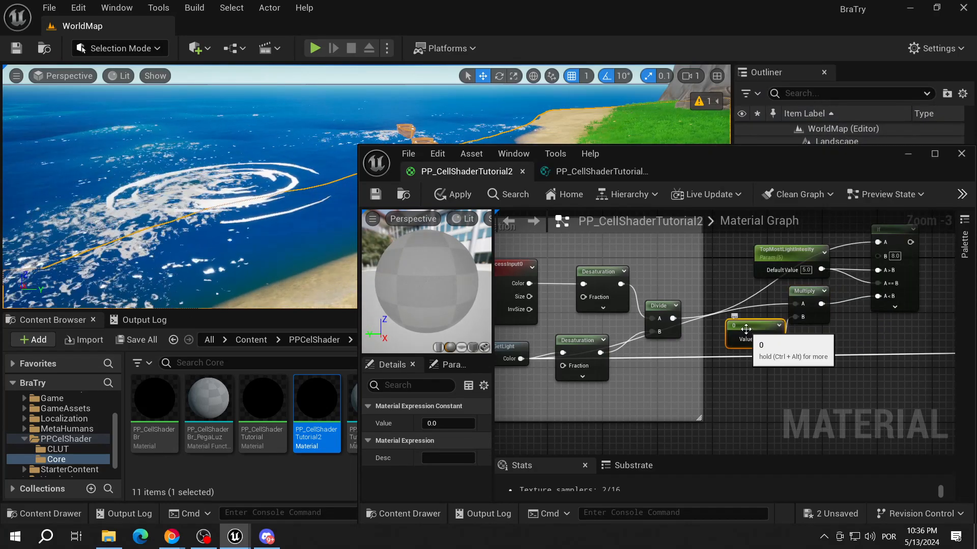
pyautogui.rightClick(746, 329)
pyautogui.click(795, 23)
pyautogui.moveTo(805, 294); pyautogui.dragTo(816, 295)
pyautogui.moveTo(769, 329); pyautogui.dragTo(755, 327)
# - Name the parameter feeding Multiply TopLightIntensity and set its default value to 4
pyautogui.click(448, 424)
pyautogui.write('TY')
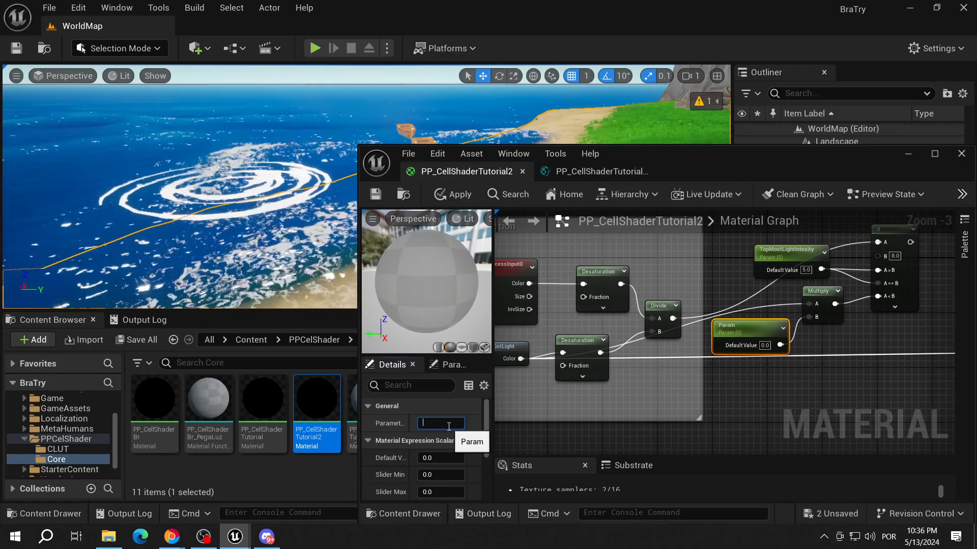
pyautogui.write('pLight')
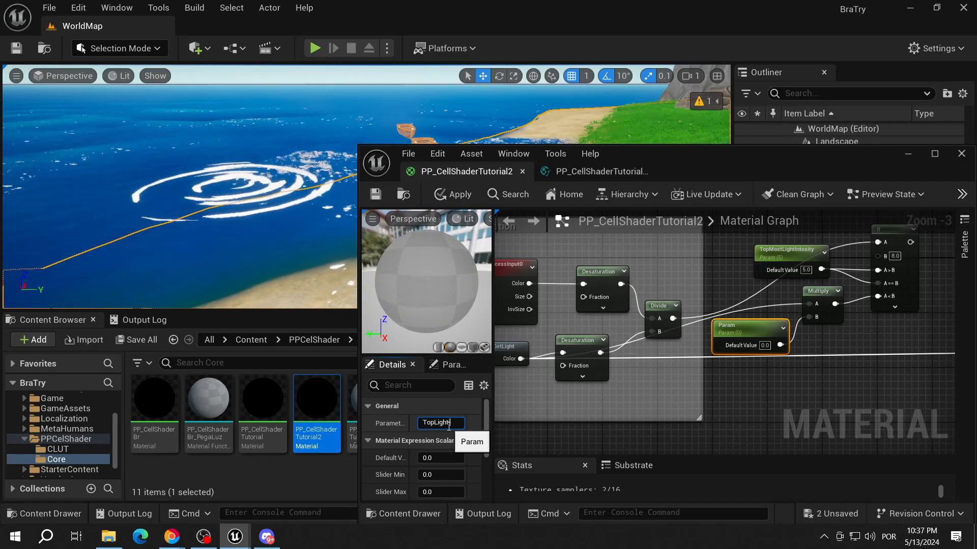
pyautogui.write('In')
pyautogui.press('BackSpace')
pyautogui.press('BackSpace')
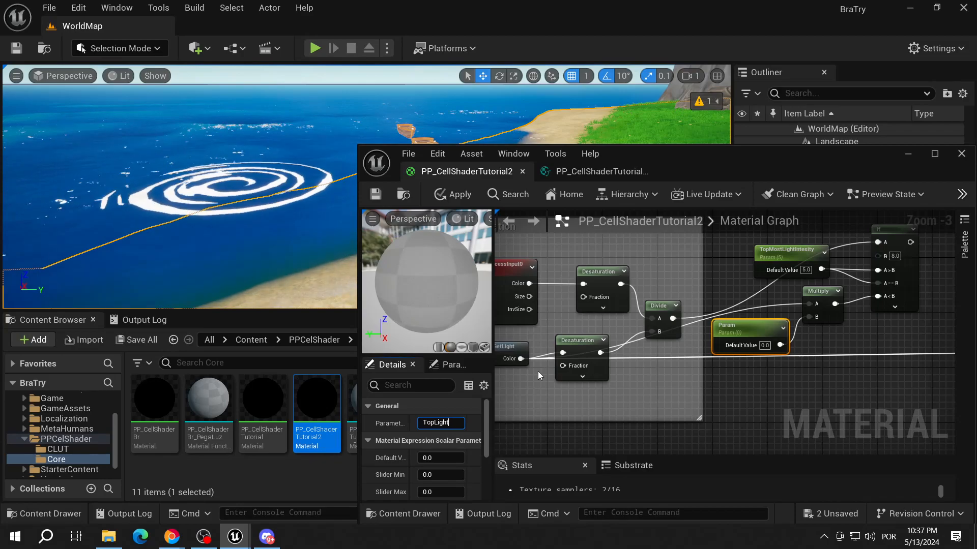
pyautogui.write('Intesit')
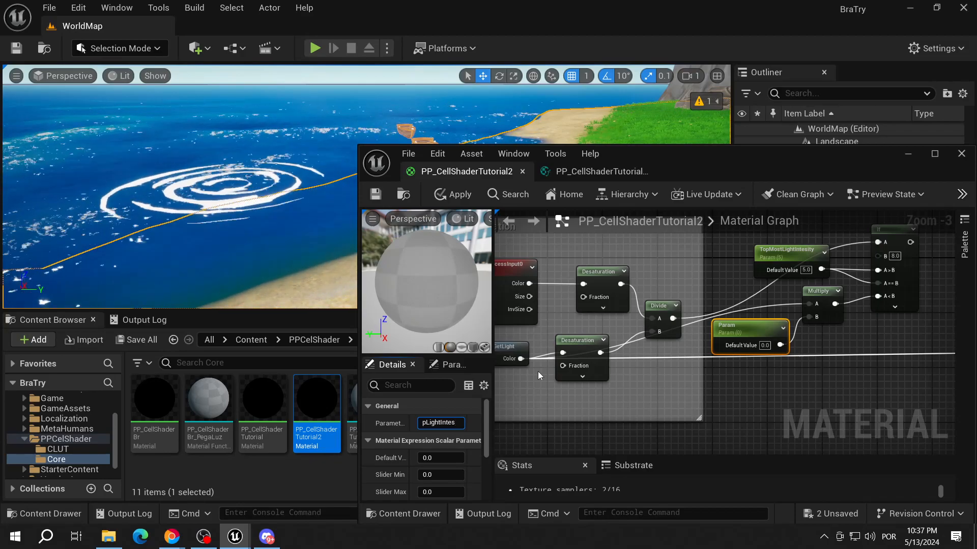
pyautogui.press('BackSpace')
pyautogui.press('BackSpace')
pyautogui.press('BackSpace')
pyautogui.write('nsity')
pyautogui.press('Return')
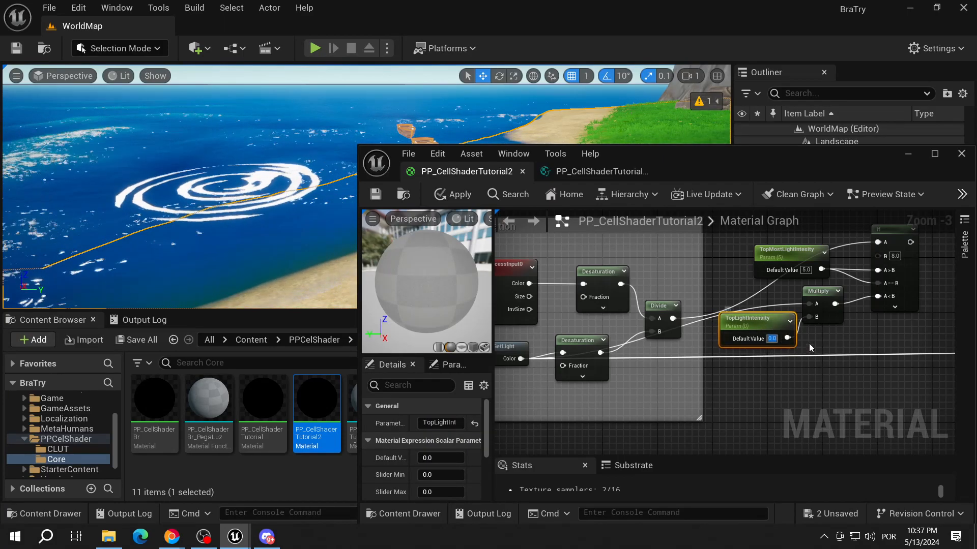
pyautogui.click(858, 385)
# - Arrange the TopMostLightIntesity and TopLightIntensity nodes in a column between the Divide node and the If node
pyautogui.moveTo(858, 385); pyautogui.dragTo(749, 402, button='right')
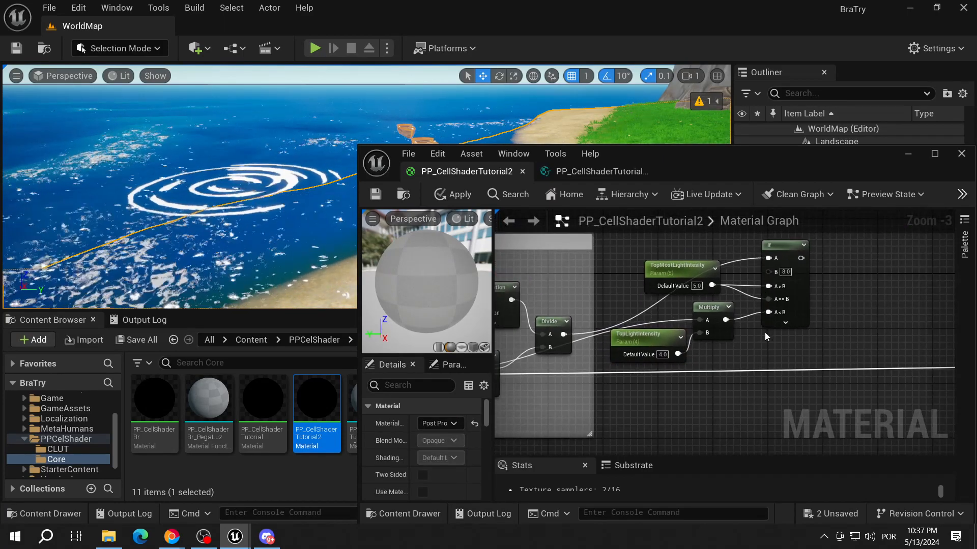
pyautogui.moveTo(690, 268); pyautogui.dragTo(663, 254)
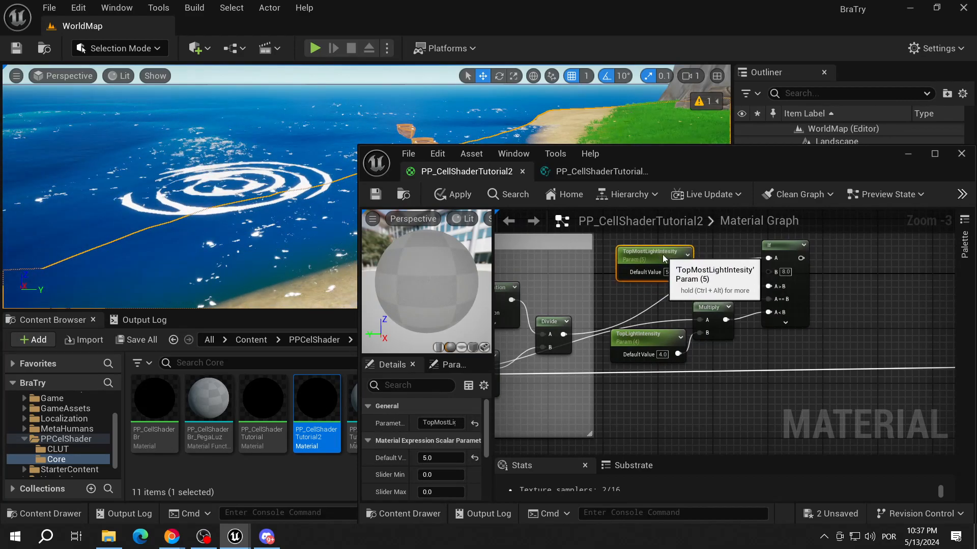
pyautogui.moveTo(661, 336); pyautogui.dragTo(660, 322)
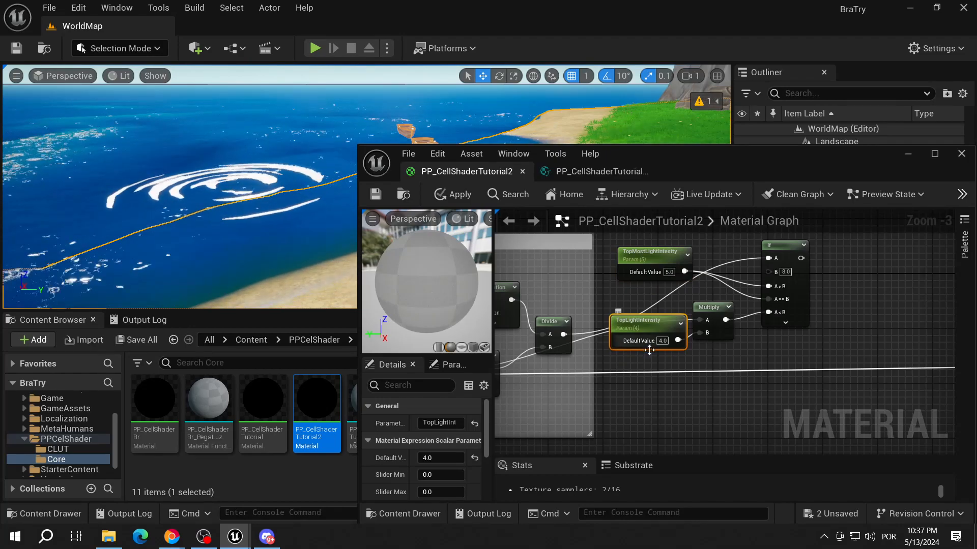
pyautogui.moveTo(664, 347); pyautogui.dragTo(525, 365, button='right')
pyautogui.moveTo(801, 350); pyautogui.dragTo(743, 344, button='right')
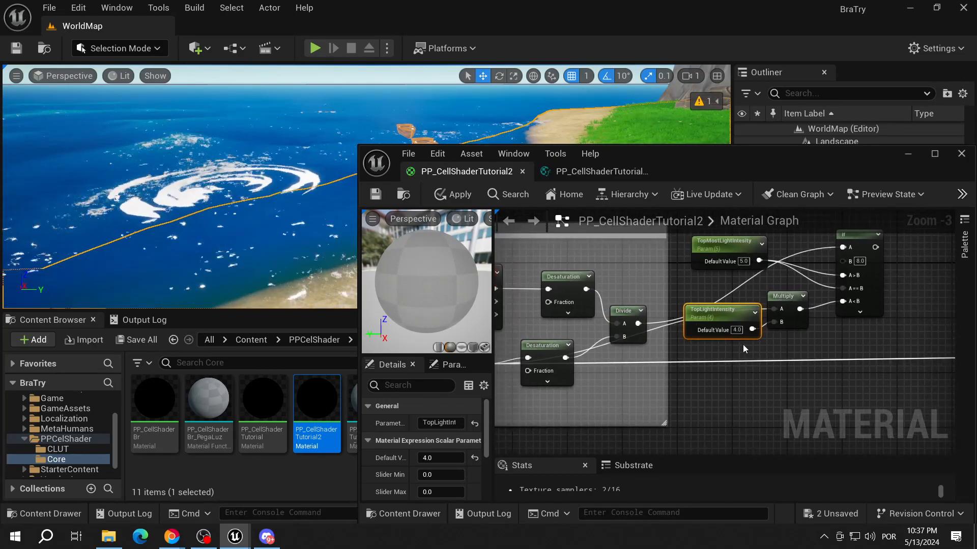
pyautogui.click(788, 311)
pyautogui.moveTo(820, 332); pyautogui.dragTo(727, 364, button='right')
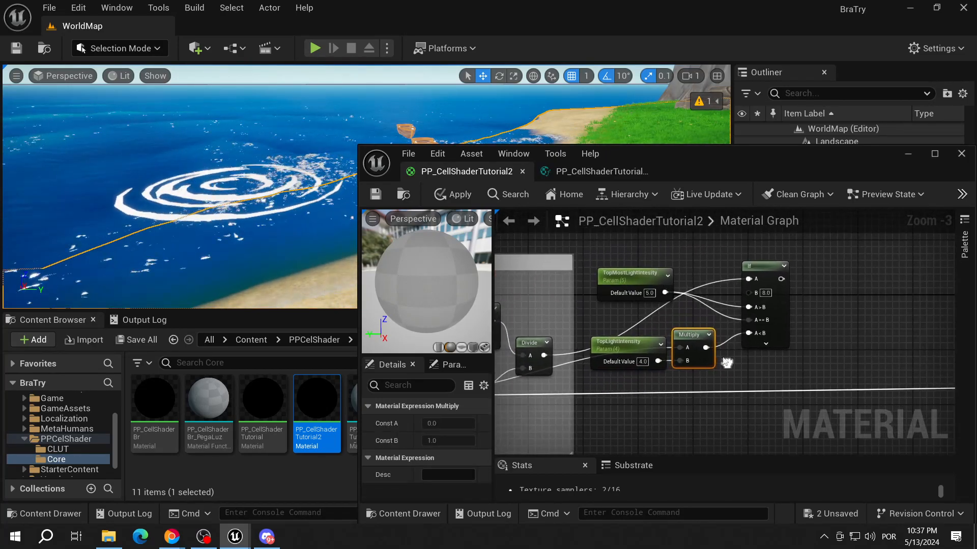
pyautogui.moveTo(639, 275); pyautogui.dragTo(634, 275)
pyautogui.moveTo(585, 374); pyautogui.dragTo(767, 261)
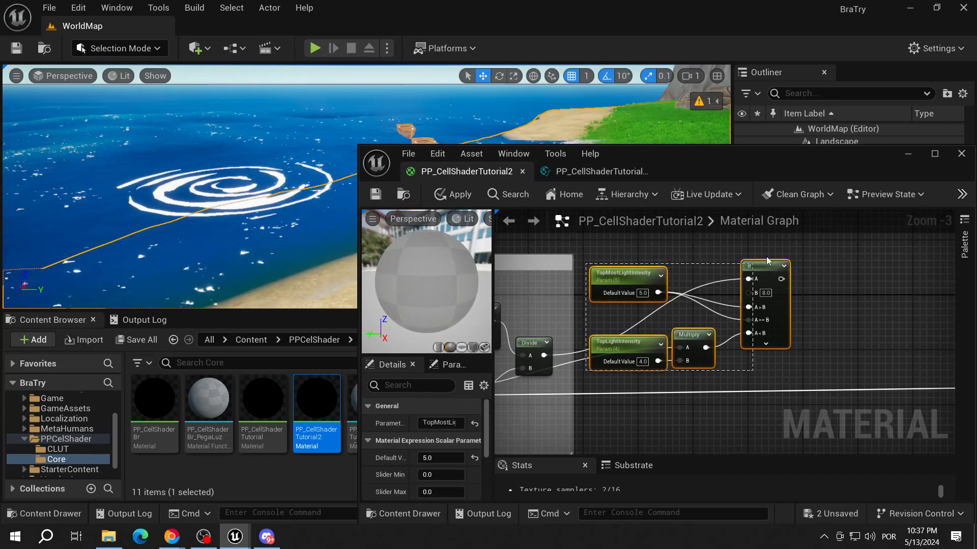
# - Connect the light-band If node's output to the result inputs of the Unlit Passthrough group's If node and apply the material
pyautogui.moveTo(902, 316); pyautogui.dragTo(673, 310, button='right')
pyautogui.scroll(-2, 673, 313)
pyautogui.moveTo(565, 289); pyautogui.dragTo(829, 377)
pyautogui.moveTo(563, 289); pyautogui.dragTo(567, 285)
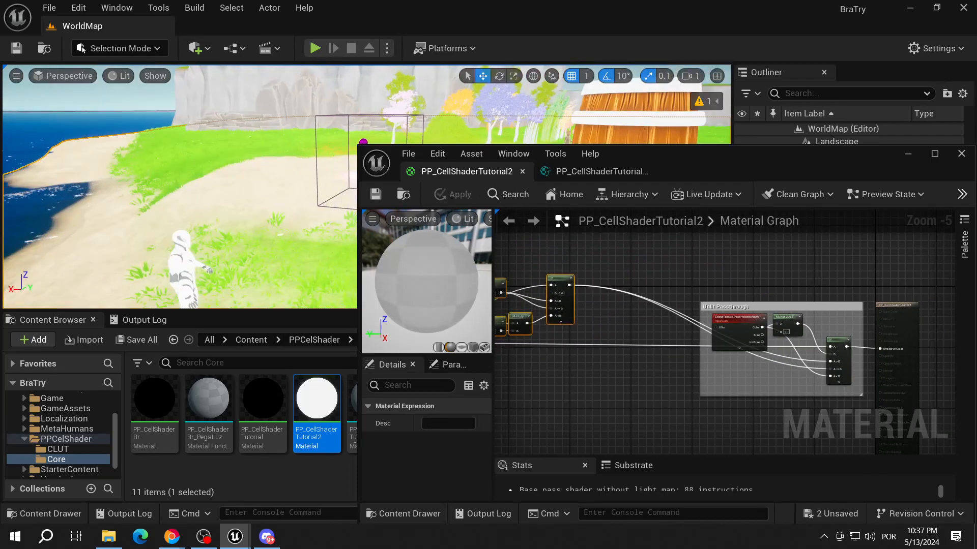
pyautogui.moveTo(193, 203)
pyautogui.mouseDown(button='right')
pyautogui.moveTo(255, 148)
pyautogui.moveTo(244, 208)
pyautogui.moveTo(204, 183)
pyautogui.moveTo(194, 204)
pyautogui.mouseUp(button='right')
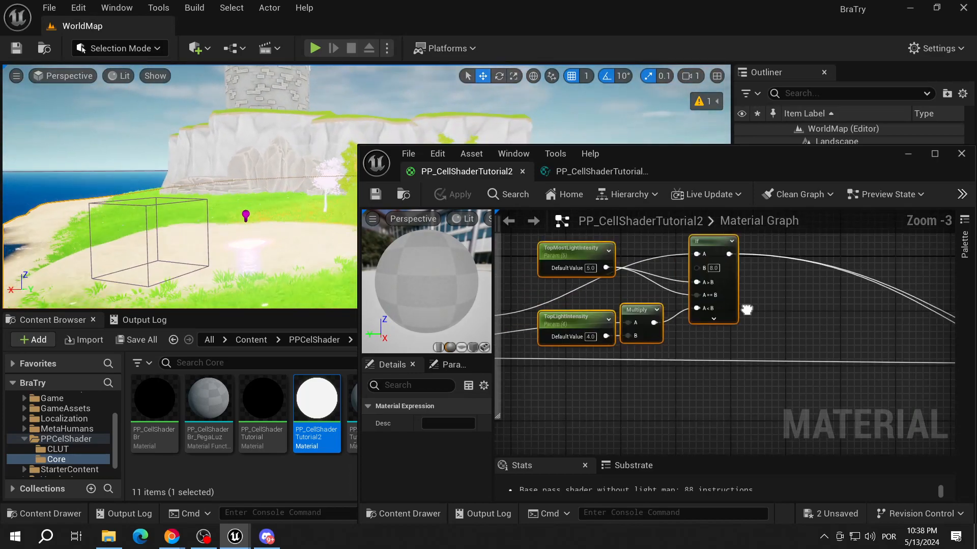
# - Nudge the TopLightIntensity and Multiply nodes together beside the light-band If node
pyautogui.moveTo(625, 301); pyautogui.dragTo(669, 314, button='right')
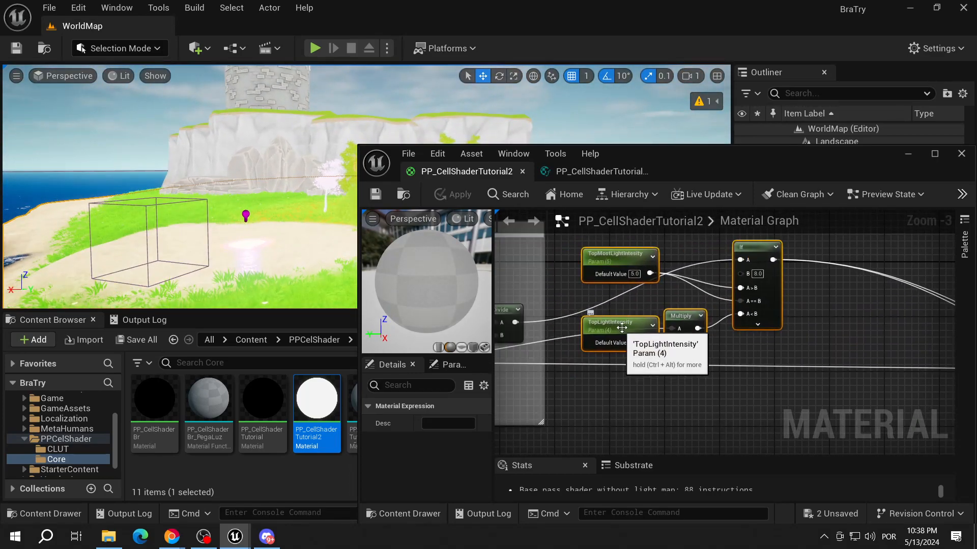
pyautogui.click(636, 335)
pyautogui.moveTo(691, 315); pyautogui.dragTo(689, 318)
pyautogui.scroll(-1, 791, 250)
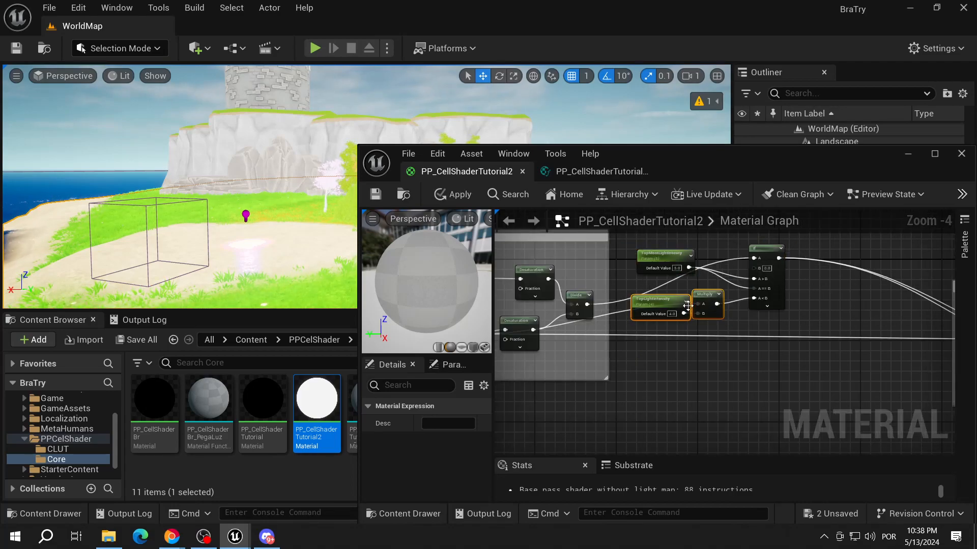
# - Duplicate the two parameters, Multiply and If nodes below the originals, and delete the copied TopMostLightIntesity node
pyautogui.moveTo(621, 328); pyautogui.dragTo(785, 250)
pyautogui.hotkey('ctrl', 'c')
pyautogui.hotkey('ctrl', 'v')
pyautogui.click(659, 335)
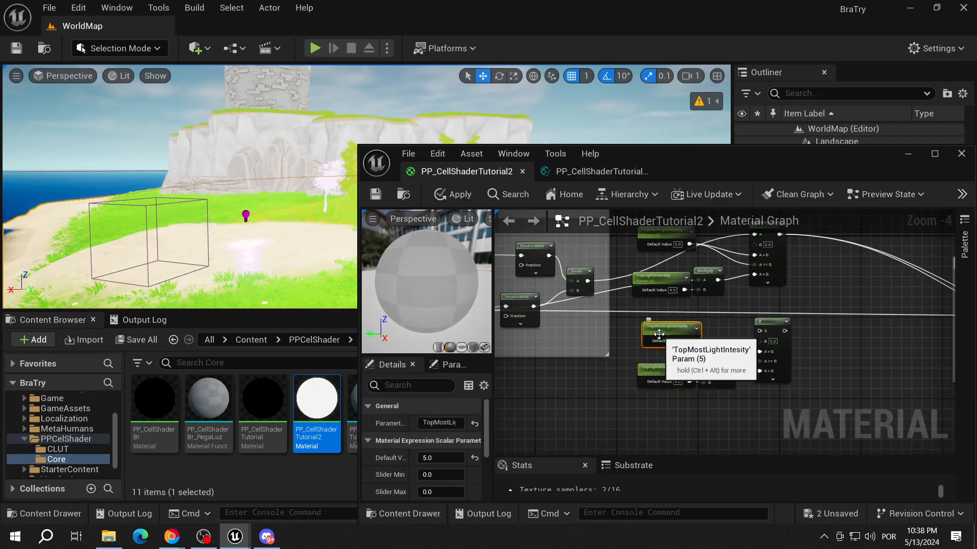
pyautogui.press('Delete')
pyautogui.moveTo(658, 334); pyautogui.dragTo(640, 338, button='right')
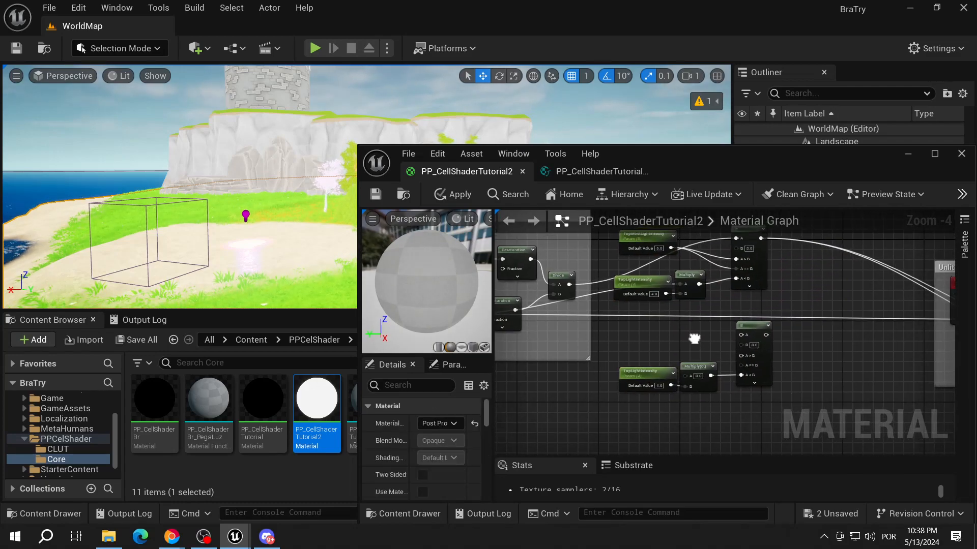
# - Rename the copied TopLightIntensity parameter to ThirdLightIntensity
pyautogui.moveTo(598, 412); pyautogui.dragTo(777, 330)
pyautogui.click(631, 409)
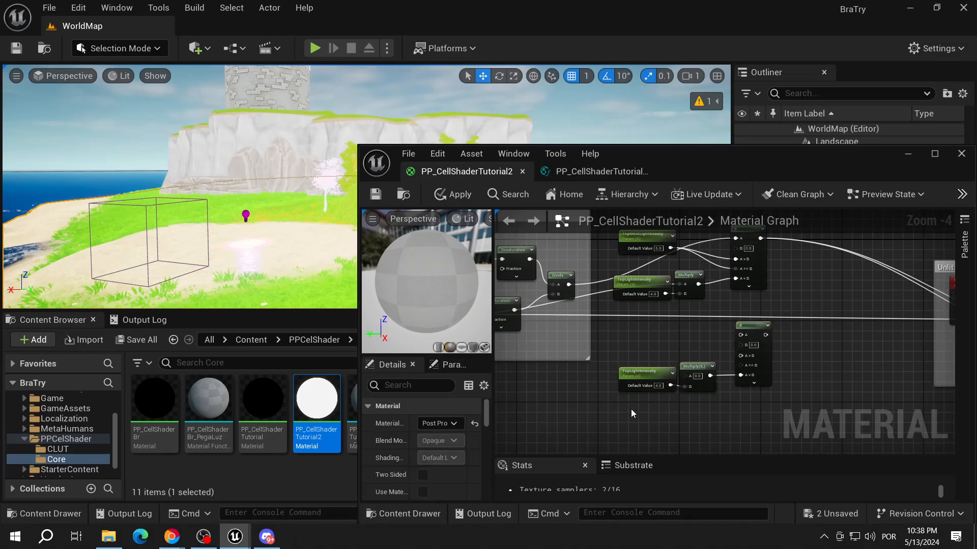
pyautogui.click(640, 362)
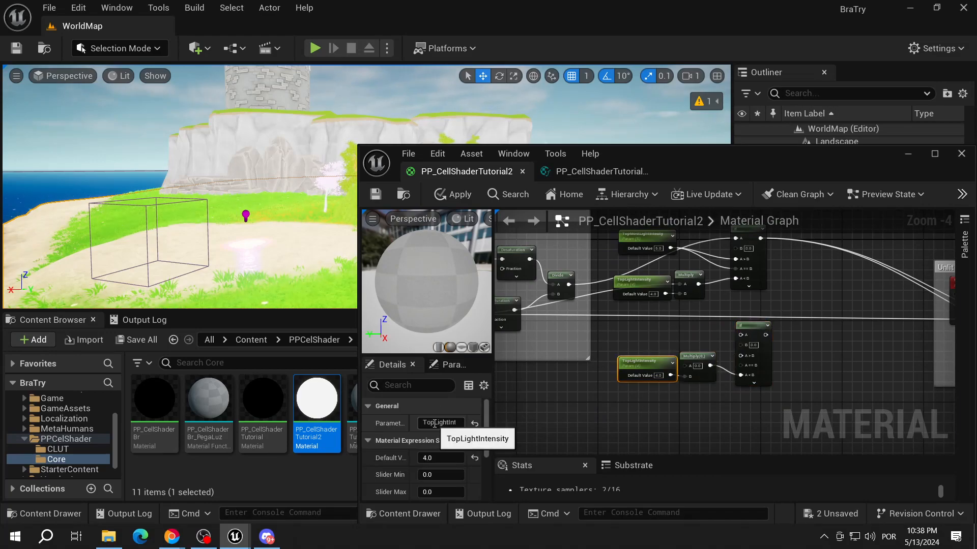
pyautogui.click(432, 424)
pyautogui.write('LightIntens')
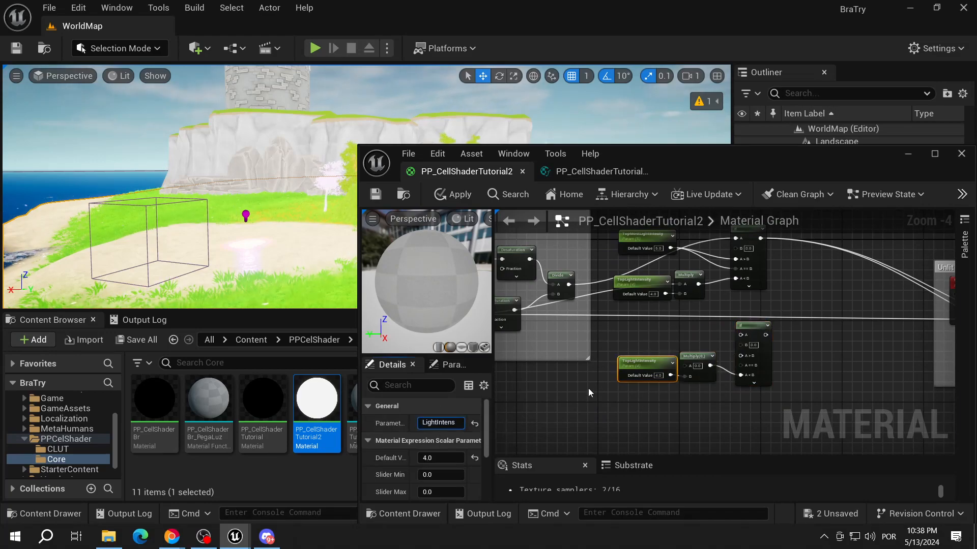
pyautogui.write('Third')
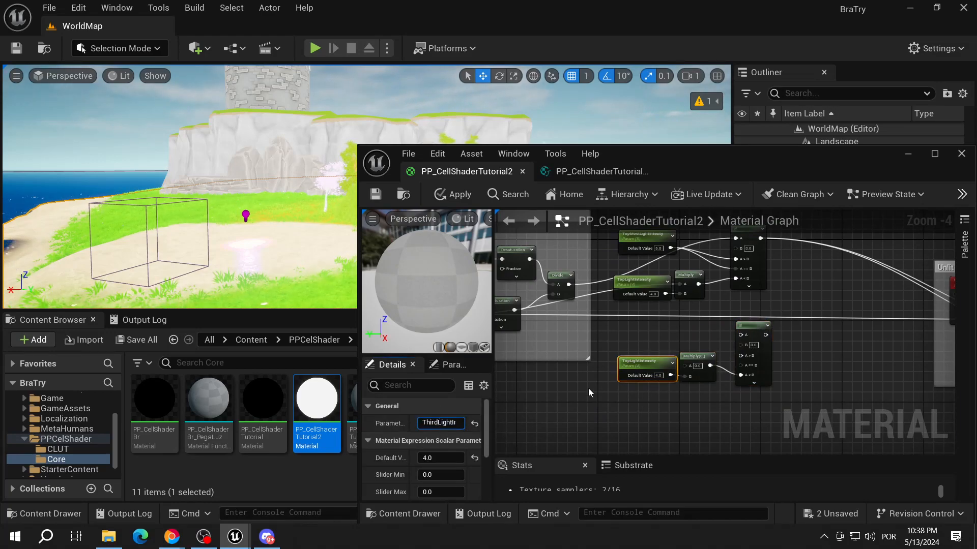
pyautogui.press('Return')
pyautogui.scroll(1, 688, 413)
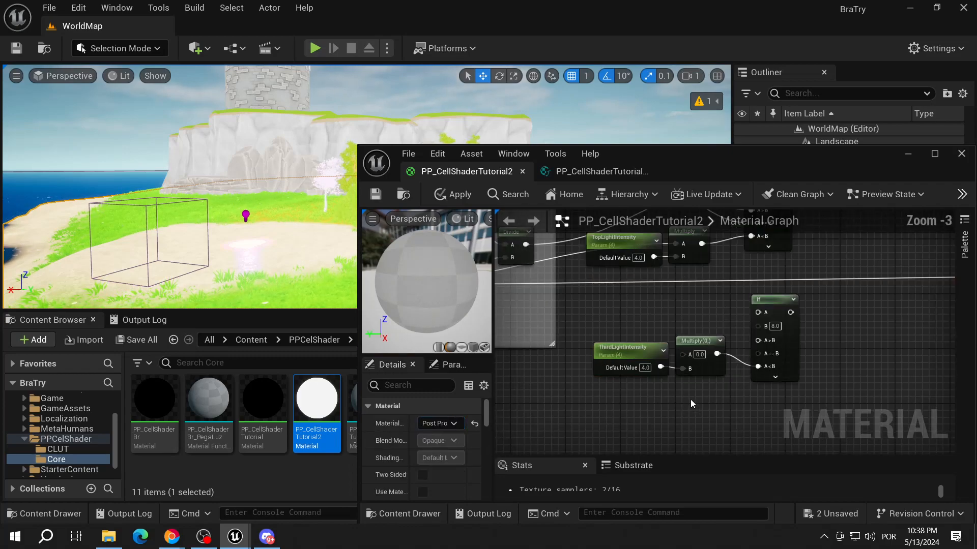
# - Connect the lower Desaturation output to the copied Multiply node's A input and the Divide output to the copied If node's A input
pyautogui.moveTo(590, 315); pyautogui.dragTo(769, 352, button='right')
pyautogui.moveTo(555, 305); pyautogui.dragTo(870, 375)
pyautogui.moveTo(868, 373); pyautogui.dragTo(671, 377, button='right')
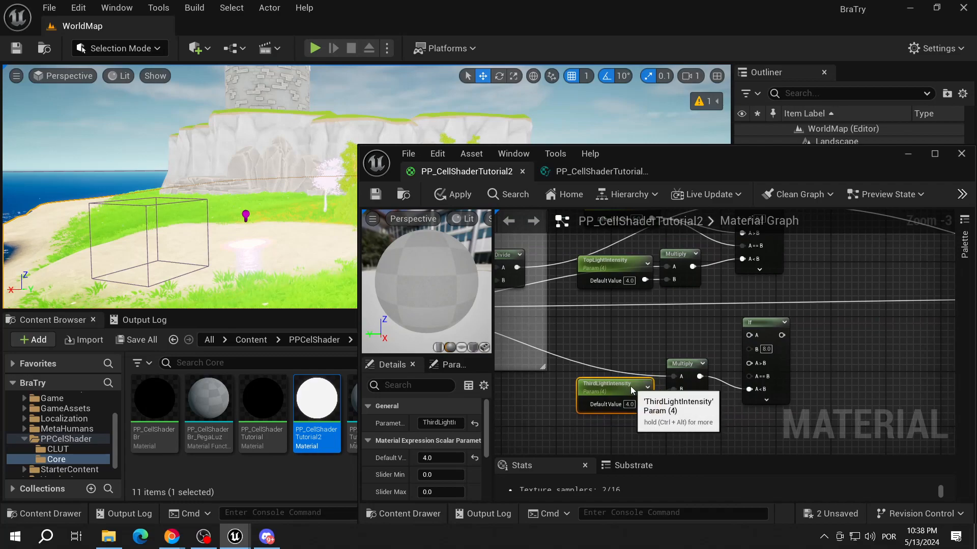
pyautogui.moveTo(689, 364); pyautogui.dragTo(678, 378)
pyautogui.moveTo(710, 349); pyautogui.dragTo(669, 364, button='right')
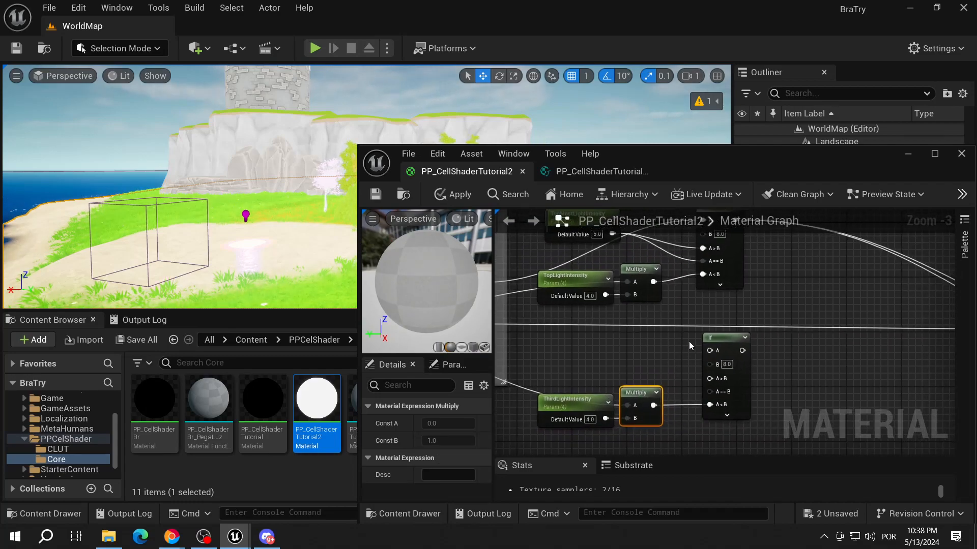
pyautogui.moveTo(723, 328); pyautogui.dragTo(777, 298, button='right')
pyautogui.moveTo(533, 252); pyautogui.dragTo(765, 320)
pyautogui.moveTo(750, 333); pyautogui.dragTo(756, 364, button='right')
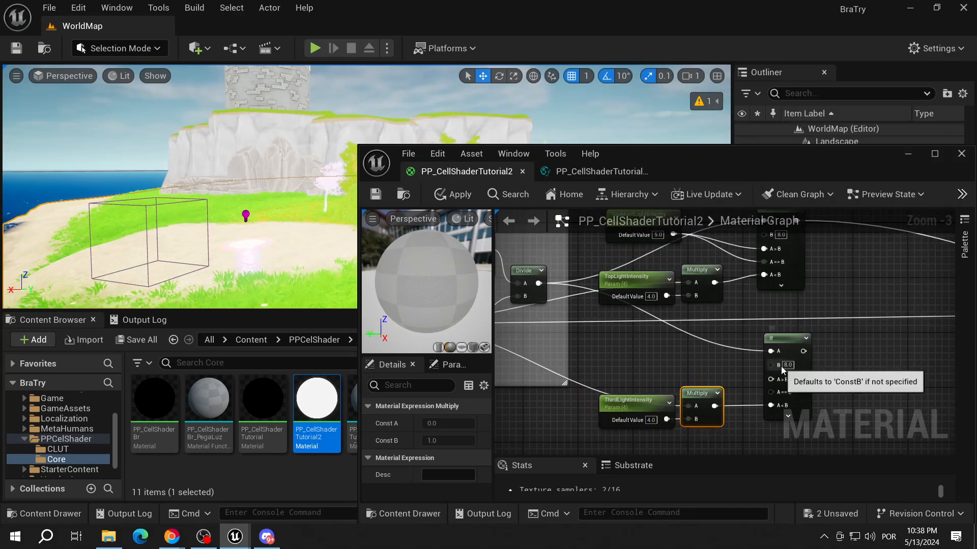
# - Add a constant on the copied If node's B input, convert it to a parameter named ThirdLightLimit, and set its default to 3
pyautogui.moveTo(771, 366)
pyautogui.mouseDown()
pyautogui.moveTo(685, 368)
pyautogui.moveTo(772, 365)
pyautogui.mouseUp()
pyautogui.moveTo(772, 364); pyautogui.dragTo(758, 384, button='right')
pyautogui.moveTo(759, 383); pyautogui.dragTo(703, 385)
pyautogui.write('const')
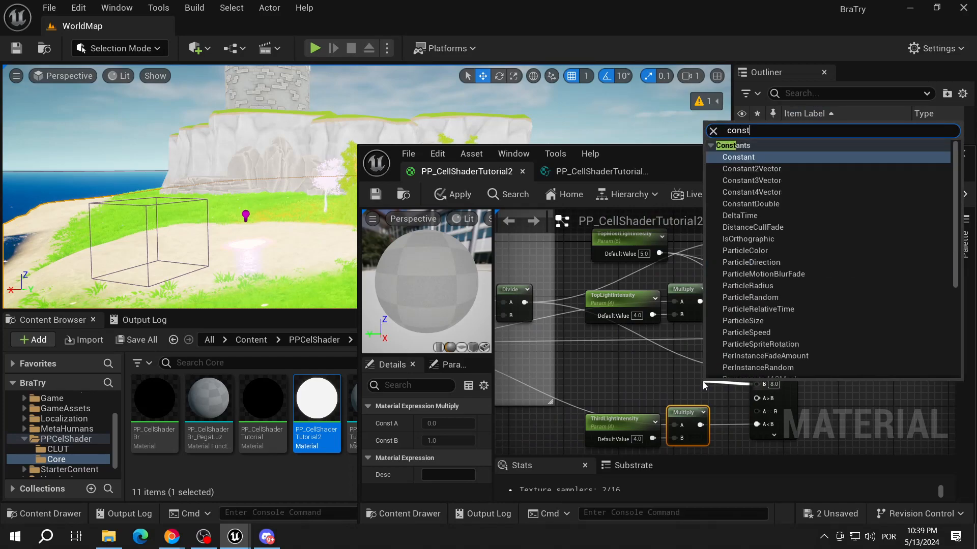
pyautogui.press('Return')
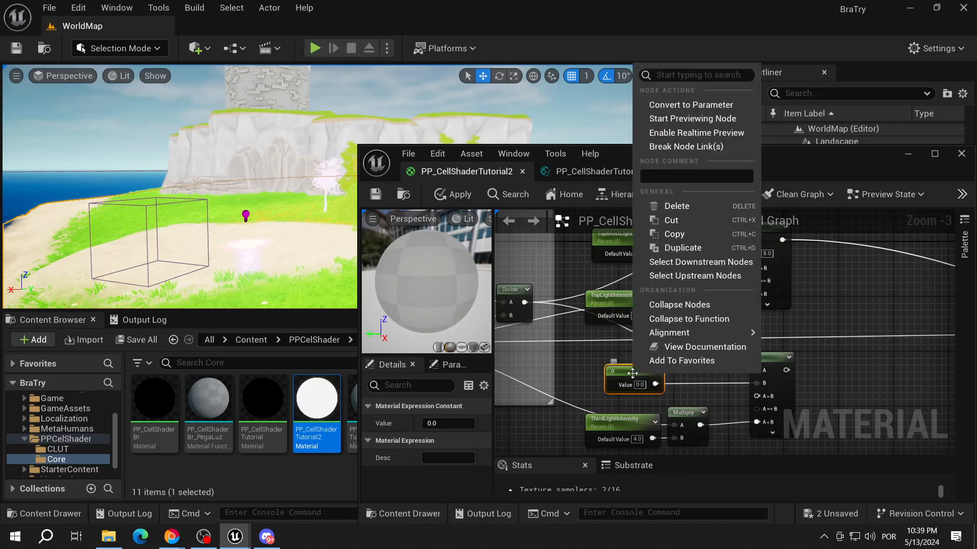
pyautogui.rightClick(640, 372)
pyautogui.click(684, 108)
pyautogui.write('ThirdLightLimit')
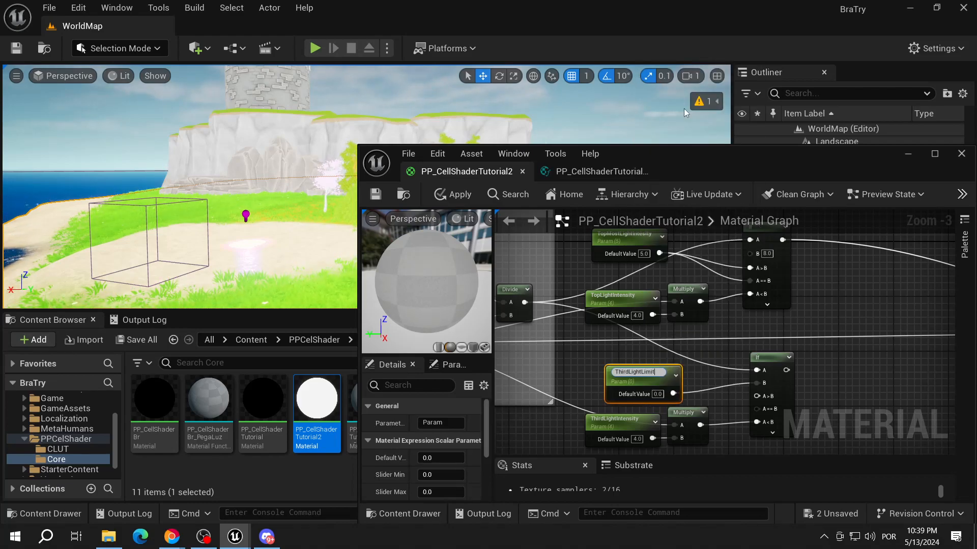
pyautogui.press('Return')
pyautogui.click(659, 392)
pyautogui.write('3')
# - Connect the upper If node's output to the third-band If node's A > B and A == B inputs, and set ThirdLightIntensity to 2
pyautogui.moveTo(813, 297); pyautogui.dragTo(691, 298, button='right')
pyautogui.moveTo(661, 241); pyautogui.dragTo(592, 393)
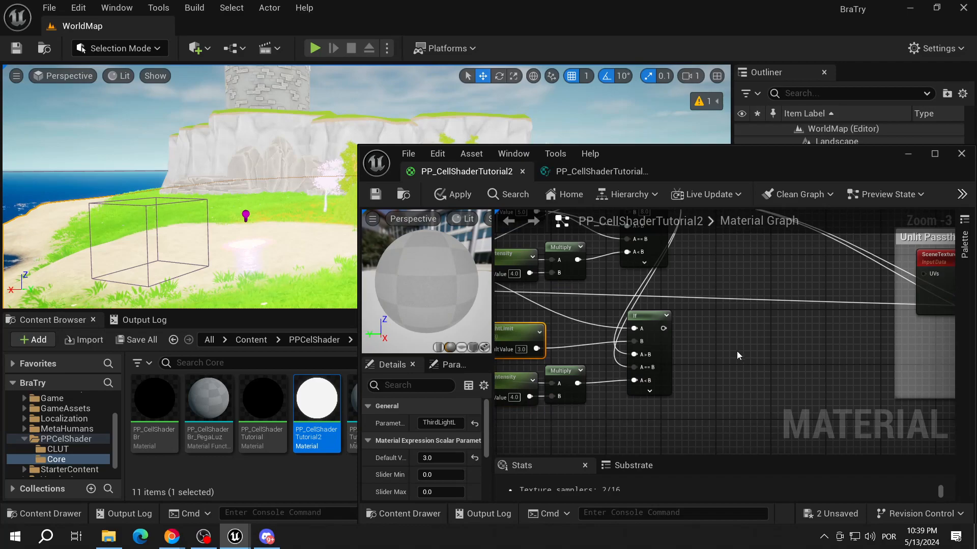
pyautogui.moveTo(736, 351); pyautogui.dragTo(861, 357, button='right')
pyautogui.click(630, 405)
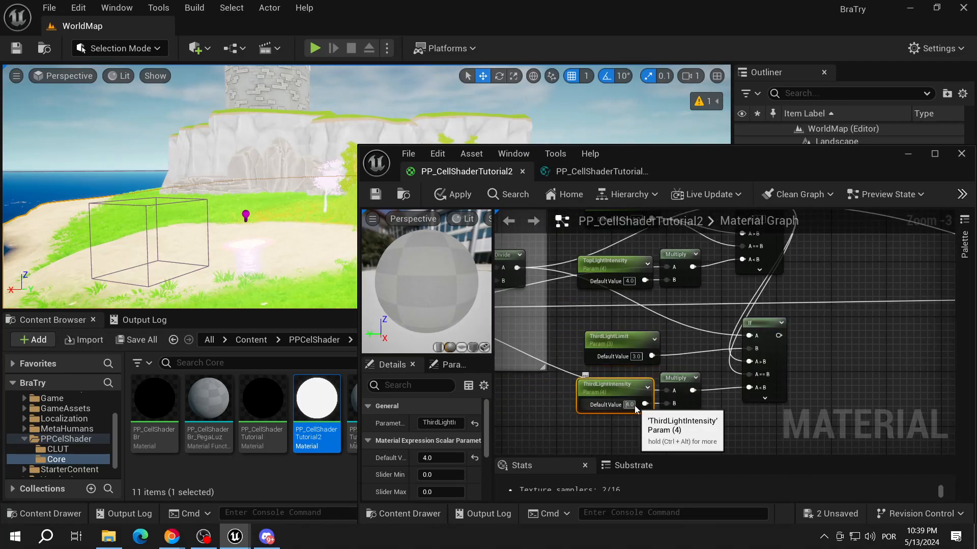
pyautogui.write('2')
# - Connect the third-band If node's output to the result inputs of the Unlit Passthrough group's If node and save the material
pyautogui.click(703, 429)
pyautogui.moveTo(731, 425); pyautogui.dragTo(653, 436, button='right')
pyautogui.moveTo(760, 399); pyautogui.dragTo(566, 377, button='right')
pyautogui.scroll(-1, 667, 392)
pyautogui.moveTo(517, 344); pyautogui.dragTo(862, 350)
pyautogui.moveTo(517, 345); pyautogui.dragTo(868, 362)
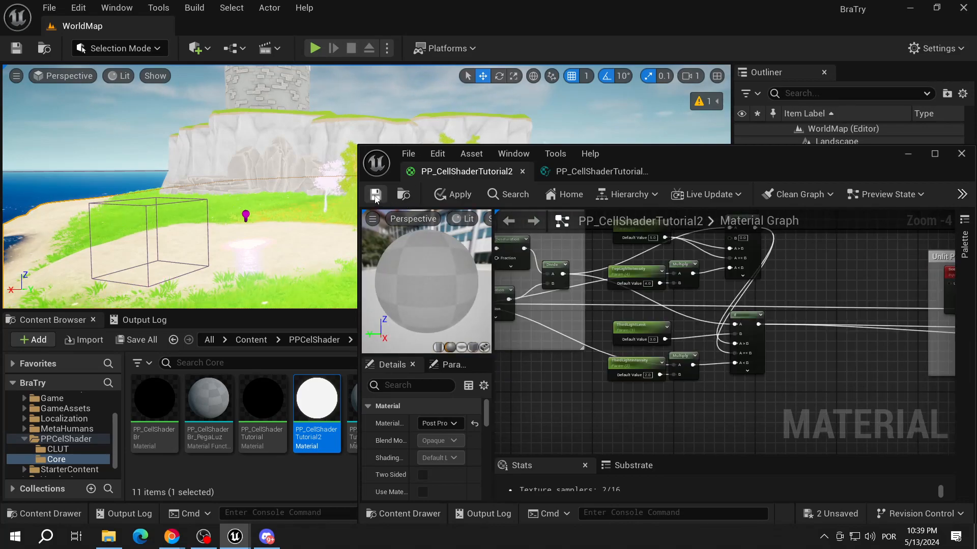
pyautogui.click(374, 194)
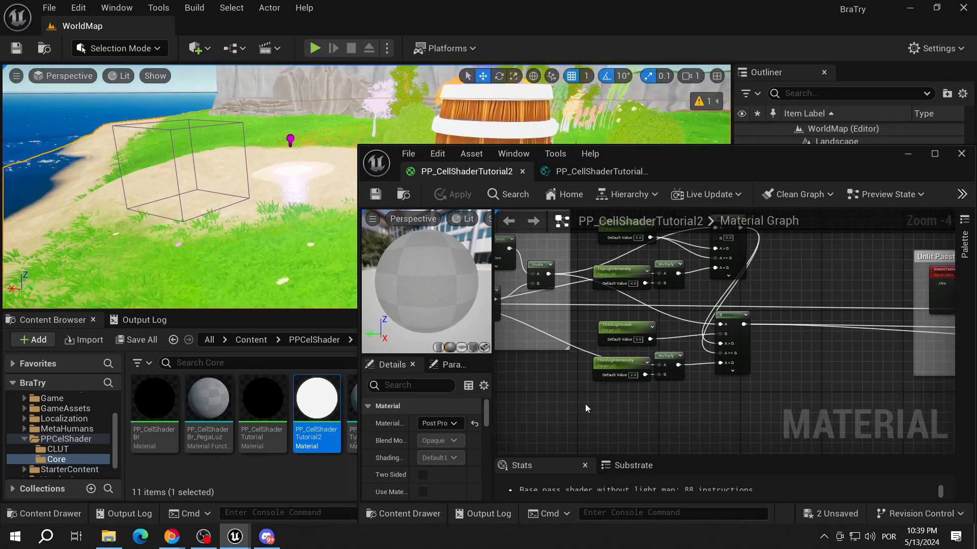
# - Duplicate the ThirdLightLimit, ThirdLightIntensity, Multiply and If nodes and place the copies below the originals
pyautogui.moveTo(592, 305); pyautogui.dragTo(765, 396)
pyautogui.moveTo(765, 395); pyautogui.dragTo(784, 332, button='right')
pyautogui.hotkey('ctrl', 'd')
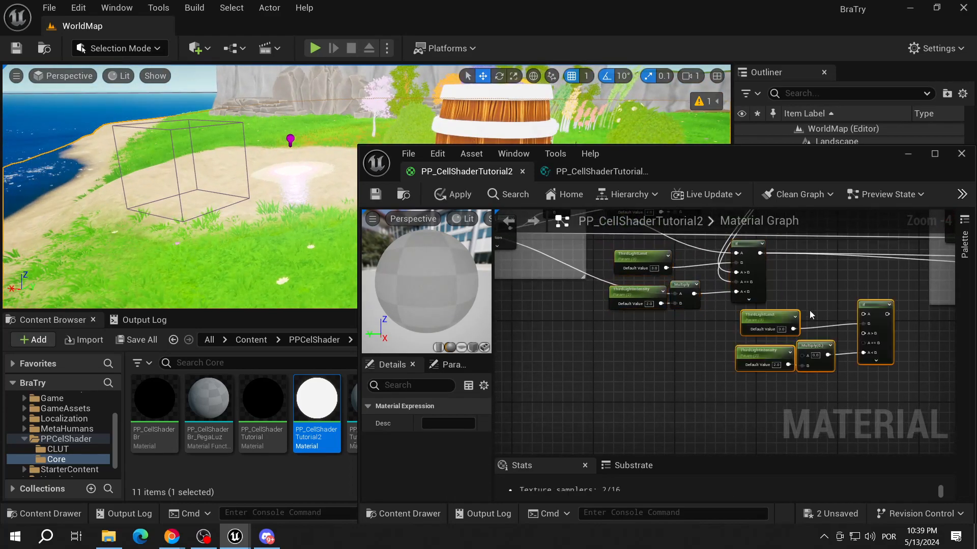
pyautogui.moveTo(814, 344); pyautogui.dragTo(683, 365)
# - Rename the copied ThirdLightLimit parameter to NeutralLightLimit
pyautogui.click(624, 338)
pyautogui.click(440, 423)
pyautogui.press('Right')
pyautogui.press('Right')
pyautogui.press('Right')
pyautogui.press('BackSpace')
pyautogui.press('BackSpace')
pyautogui.press('BackSpace')
pyautogui.press('BackSpace')
pyautogui.press('BackSpace')
pyautogui.write('Neutral')
pyautogui.click(525, 415)
# - Rename the copied ThirdLightIntensity parameter to NeutralLightIntensity
pyautogui.click(632, 376)
pyautogui.click(441, 422)
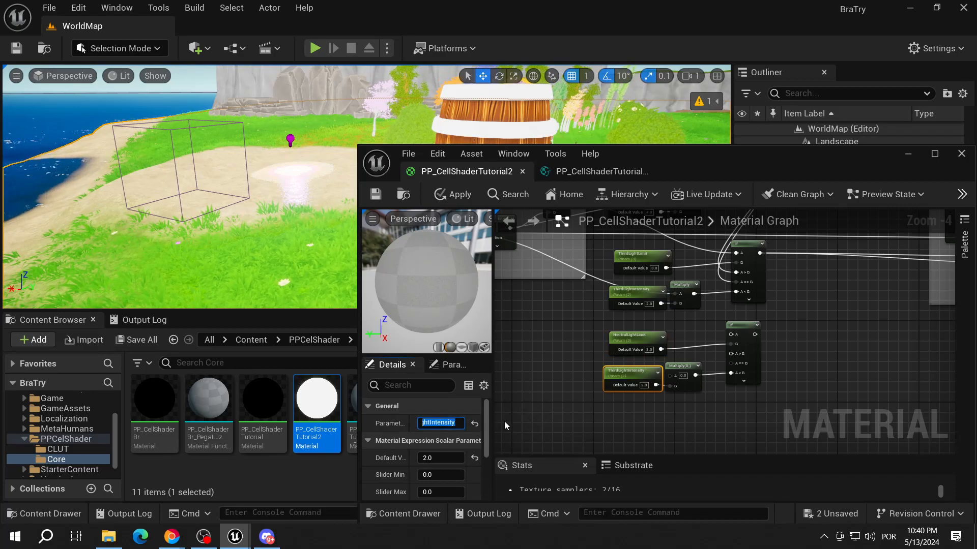
pyautogui.press('Home')
pyautogui.hotkey('shift', 'Right')
pyautogui.hotkey('shift', 'Right')
pyautogui.hotkey('shift', 'Right')
pyautogui.hotkey('shift', 'Right')
pyautogui.hotkey('shift', 'Right')
pyautogui.write('Neutral')
pyautogui.press('Return')
# - Set the default value of NeutralLightLimit to 2 and of NeutralLightIntensity to 1.5
pyautogui.scroll(2, 669, 339)
pyautogui.click(668, 338)
pyautogui.write('2')
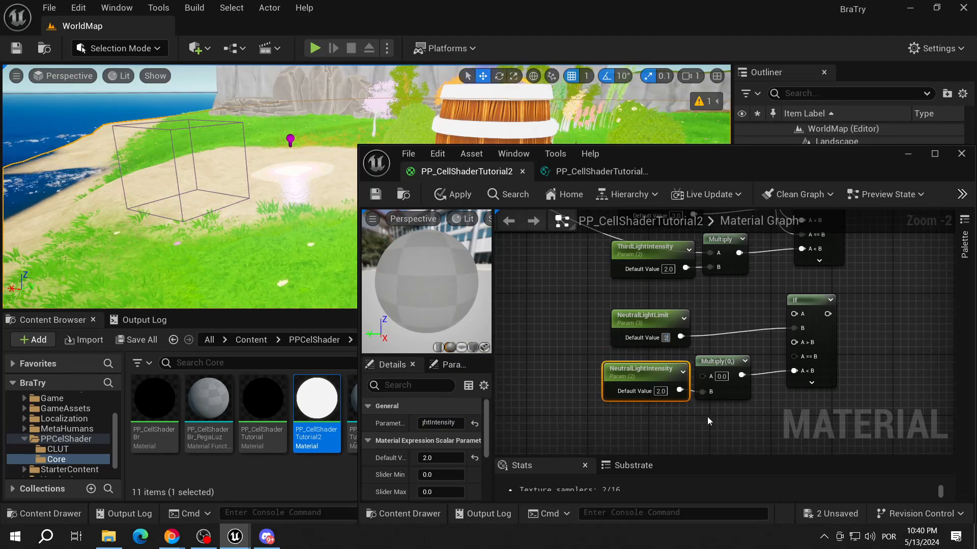
pyautogui.click(659, 391)
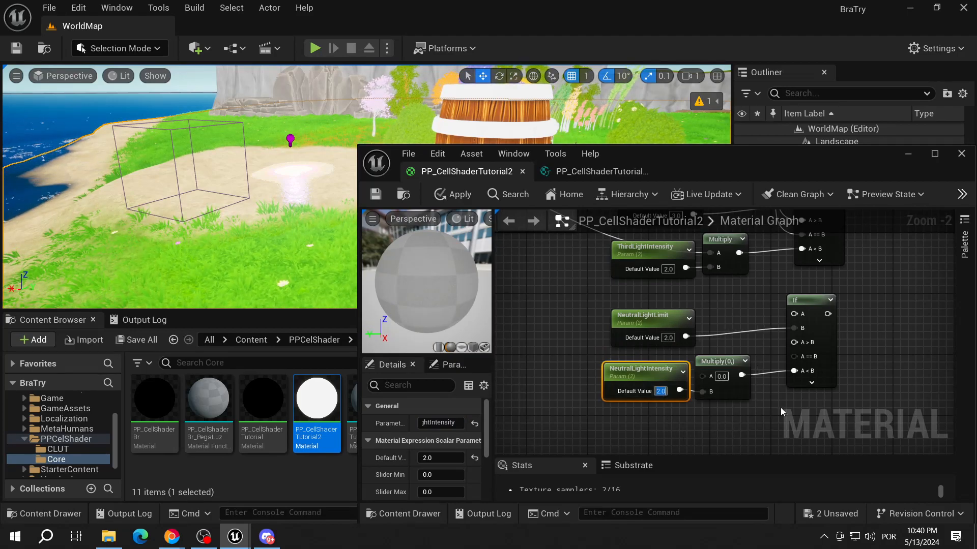
pyautogui.write('1.5')
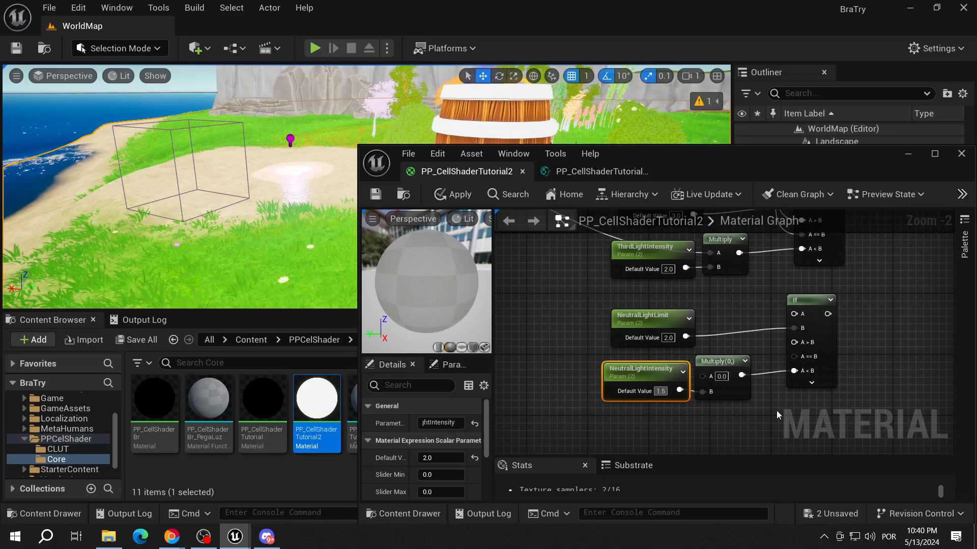
pyautogui.click(732, 410)
# - Connect the lower Desaturation output to the neutral band's Multiply A input and the Divide output to its If node's A input
pyautogui.scroll(-2, 589, 344)
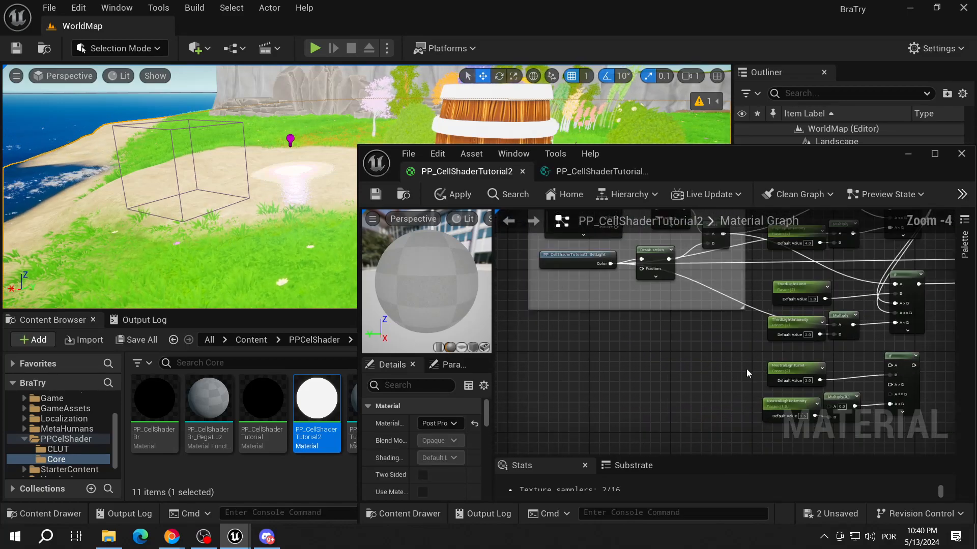
pyautogui.moveTo(673, 324); pyautogui.dragTo(648, 352, button='right')
pyautogui.moveTo(605, 248); pyautogui.dragTo(766, 395)
pyautogui.moveTo(623, 362); pyautogui.dragTo(535, 358, button='right')
pyautogui.moveTo(608, 352); pyautogui.dragTo(588, 378, button='right')
pyautogui.moveTo(551, 246); pyautogui.dragTo(717, 376)
pyautogui.moveTo(794, 381); pyautogui.dragTo(796, 359, button='right')
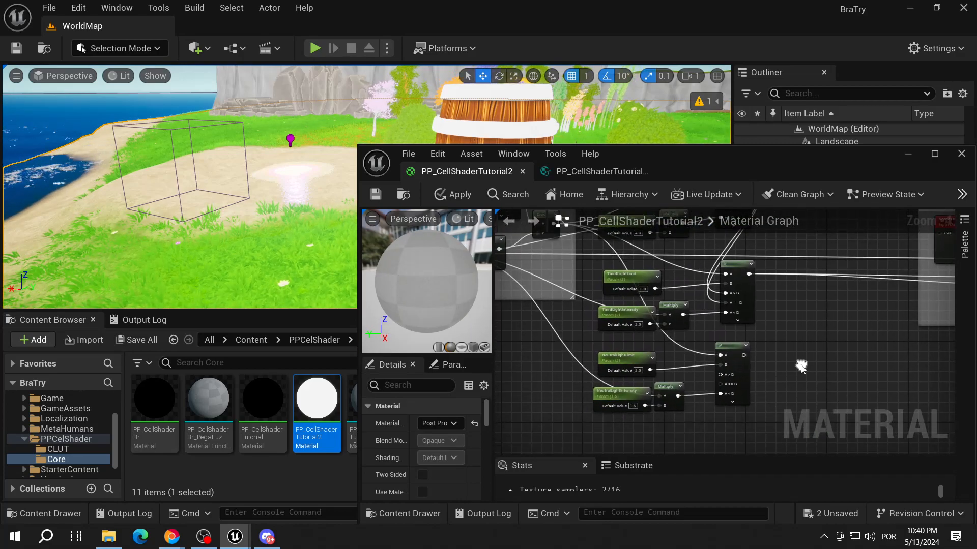
# - Connect the third-band If node's output to the A > B and A == B inputs of the neutral-band If node
pyautogui.scroll(1, 795, 359)
pyautogui.moveTo(730, 244); pyautogui.dragTo(700, 360)
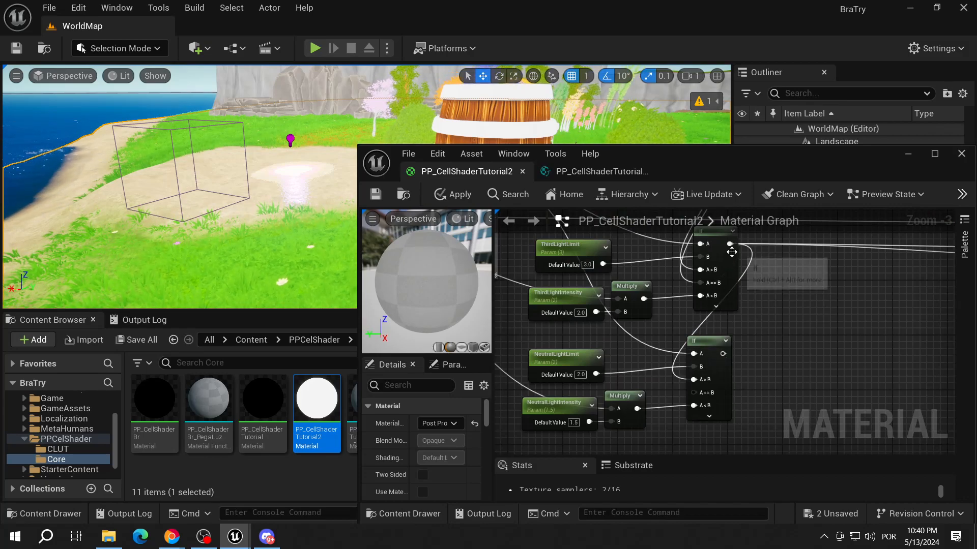
pyautogui.moveTo(731, 248); pyautogui.dragTo(694, 380)
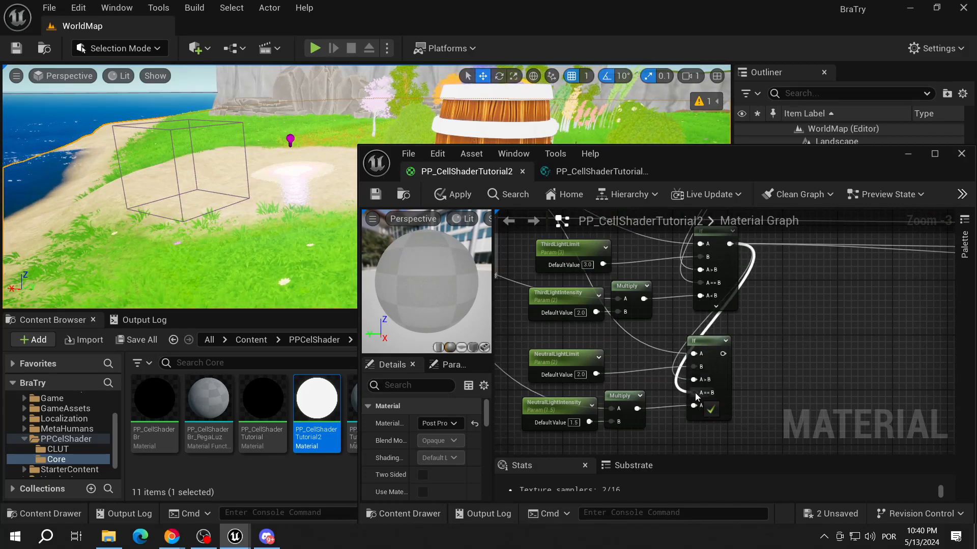
# - Connect the neutral-band If node's output to the result inputs of the Unlit Passthrough group's If node and save the material
pyautogui.moveTo(799, 361); pyautogui.dragTo(660, 348, button='right')
pyautogui.moveTo(727, 342); pyautogui.dragTo(604, 364, button='right')
pyautogui.moveTo(548, 358); pyautogui.dragTo(812, 302)
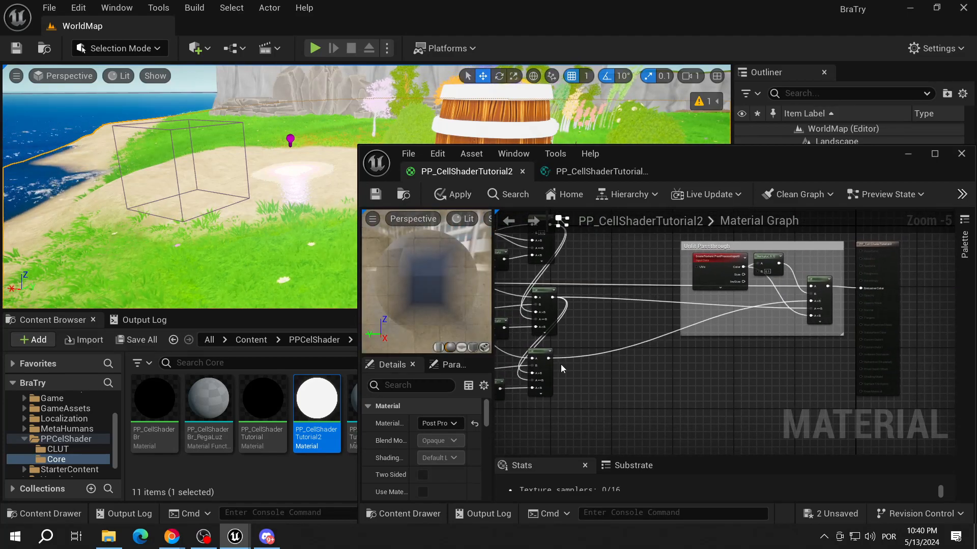
pyautogui.moveTo(549, 358); pyautogui.dragTo(812, 312)
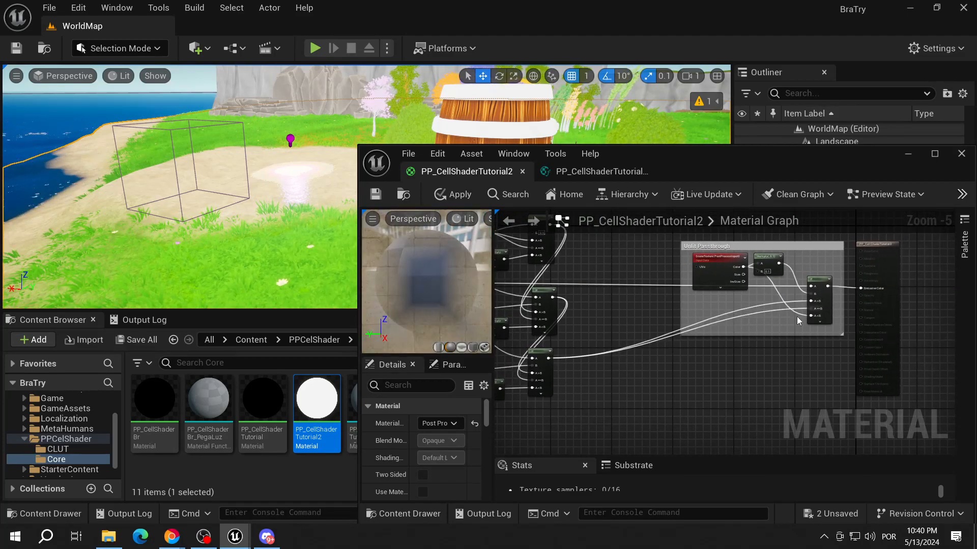
pyautogui.moveTo(813, 312); pyautogui.dragTo(934, 316, button='right')
pyautogui.hotkey('ctrl', 's')
# - Set the default value of NeutralLightLimit to 1.5 and of NeutralLightIntensity to 1.2
pyautogui.moveTo(203, 203); pyautogui.dragTo(222, 161, button='right')
pyautogui.scroll(1, 577, 440)
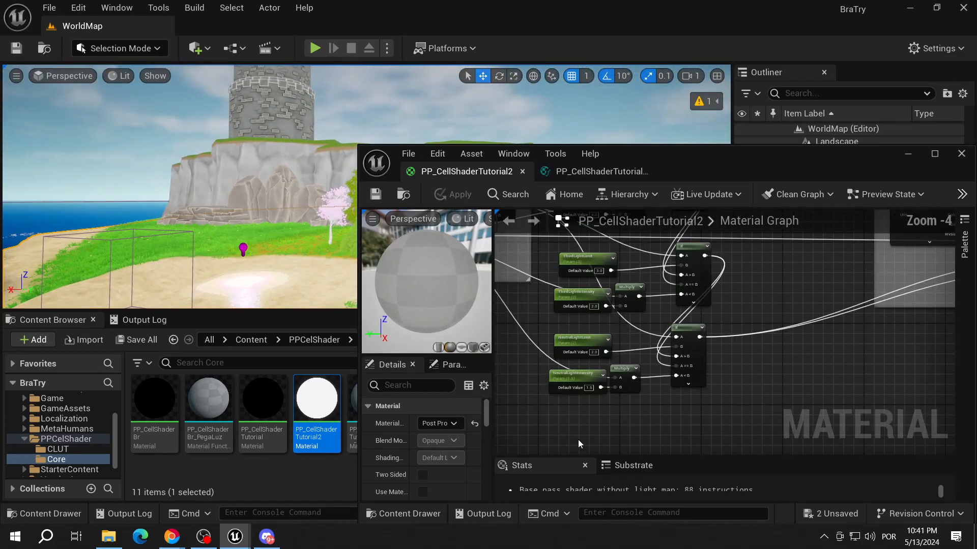
pyautogui.moveTo(683, 336); pyautogui.dragTo(696, 334)
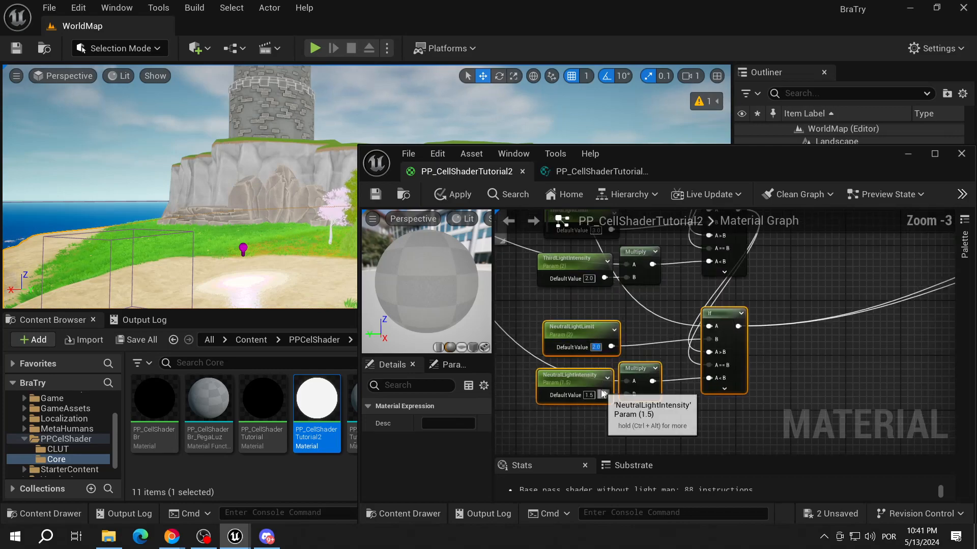
pyautogui.scroll(1, 630, 365)
pyautogui.click(628, 364)
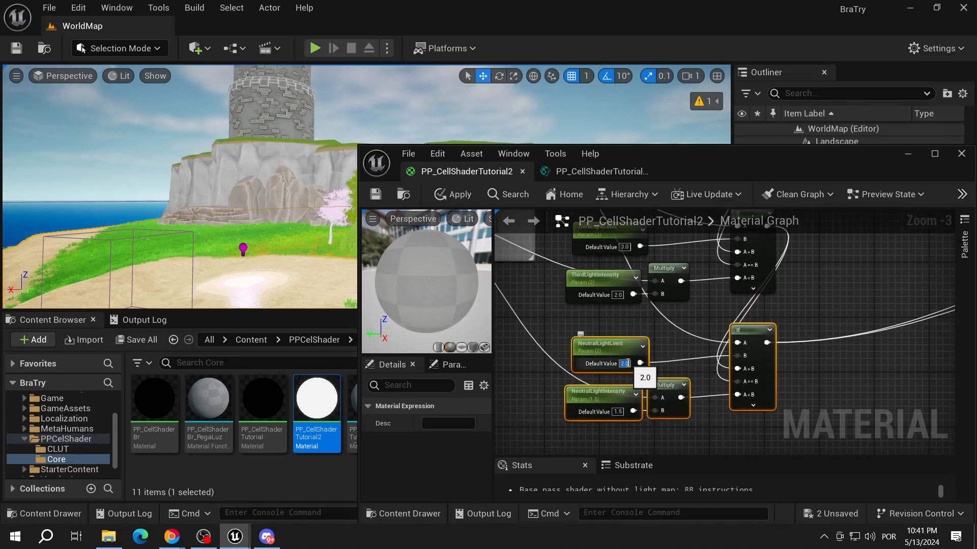
pyautogui.write('1.5')
pyautogui.press('Return')
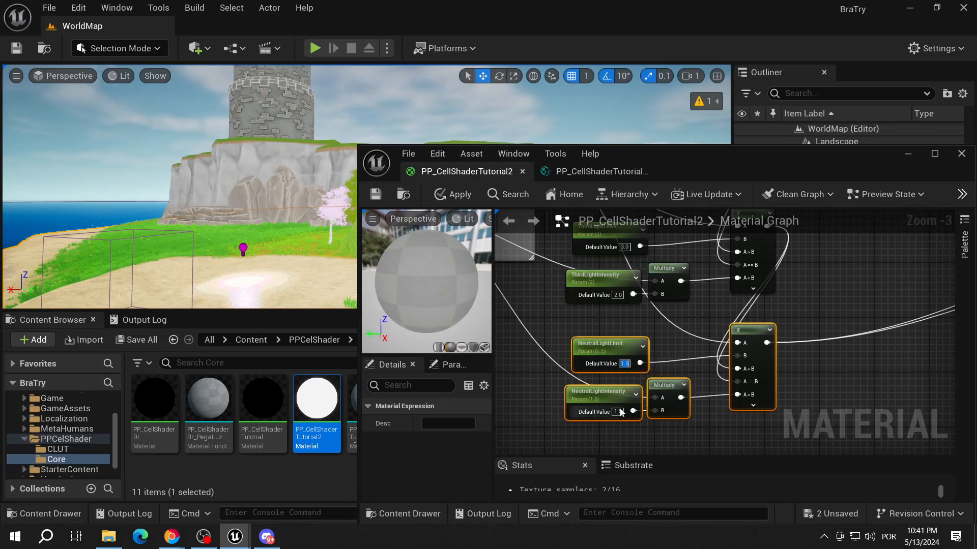
pyautogui.write('1.2')
pyautogui.press('Return')
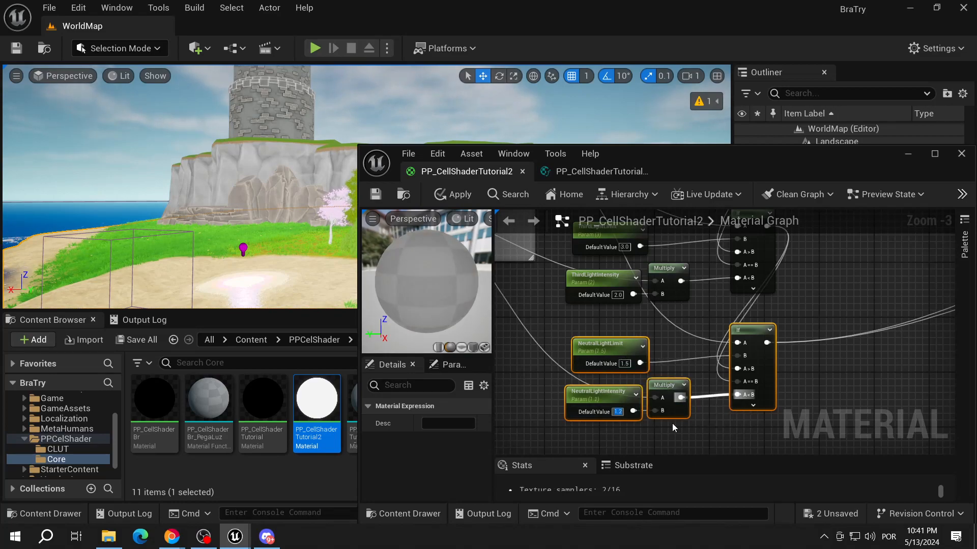
# - Examine the light bands on the beach and surroundings from several viewpoints in the level viewport
pyautogui.moveTo(296, 231); pyautogui.dragTo(306, 289, button='right')
pyautogui.press('w')
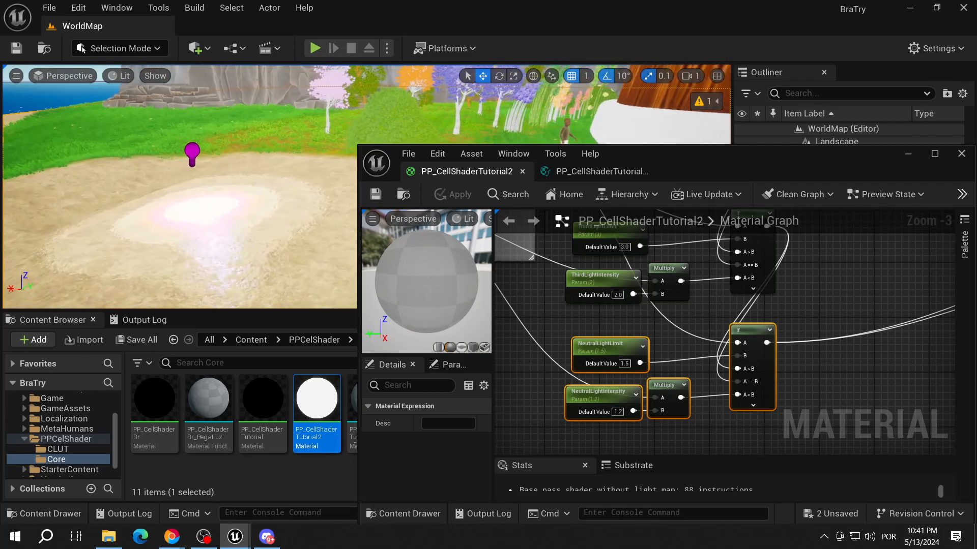
pyautogui.press('s')
pyautogui.moveTo(296, 232); pyautogui.dragTo(285, 264, button='right')
pyautogui.press('w')
pyautogui.press('s')
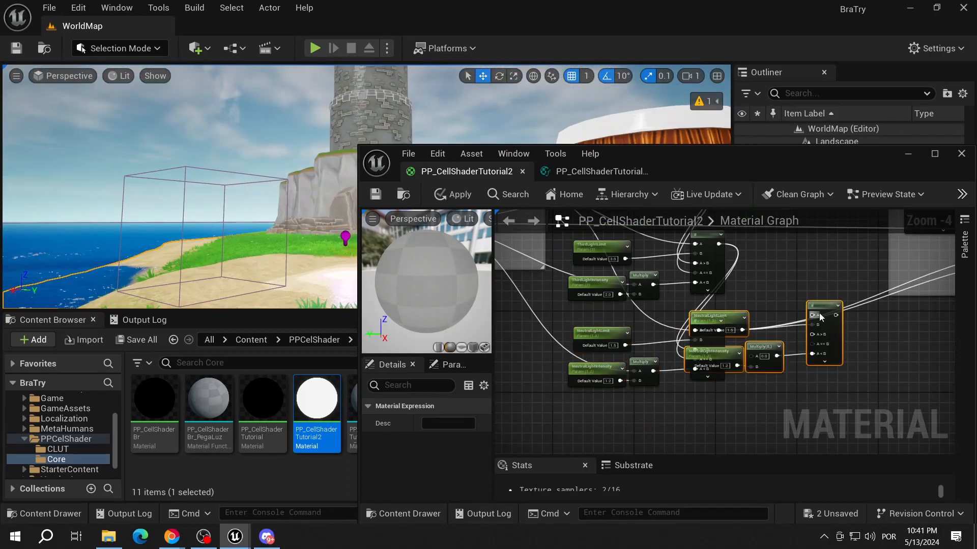
# - Duplicate the NeutralLightLimit, NeutralLightIntensity, Multiply and If nodes and place the copies below the originals
pyautogui.moveTo(820, 316); pyautogui.dragTo(703, 413)
pyautogui.moveTo(758, 389); pyautogui.dragTo(759, 336, button='right')
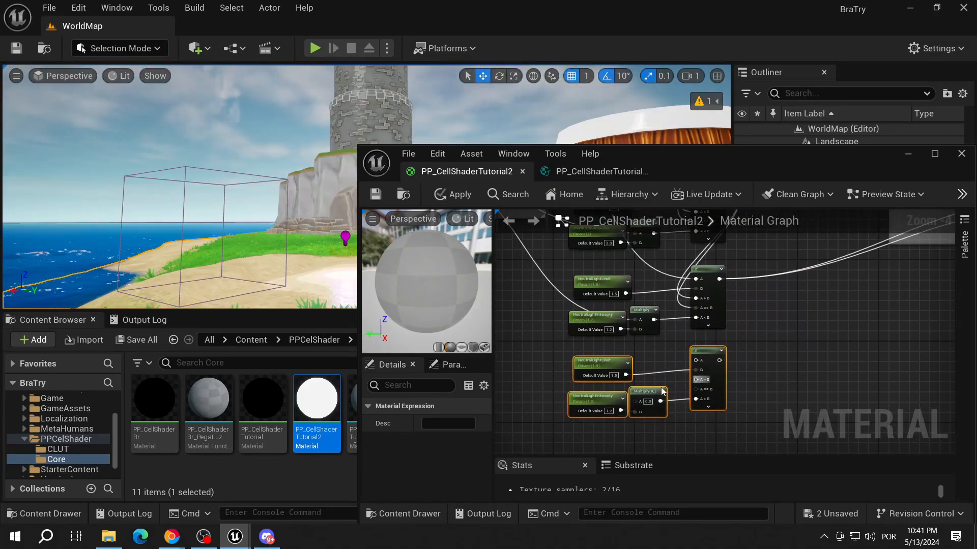
pyautogui.scroll(1, 591, 423)
pyautogui.moveTo(660, 347); pyautogui.dragTo(676, 316, button='right')
# - Rename the duplicated parameters ShadowLimit and ShadowIntensity, and set ShadowIntensity's default value to 0.8
pyautogui.click(618, 312)
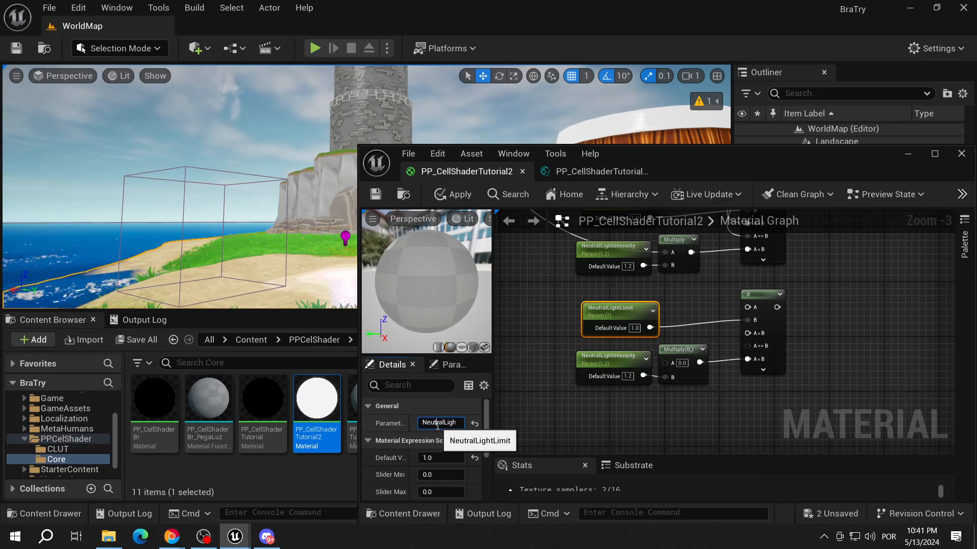
pyautogui.doubleClick(437, 423)
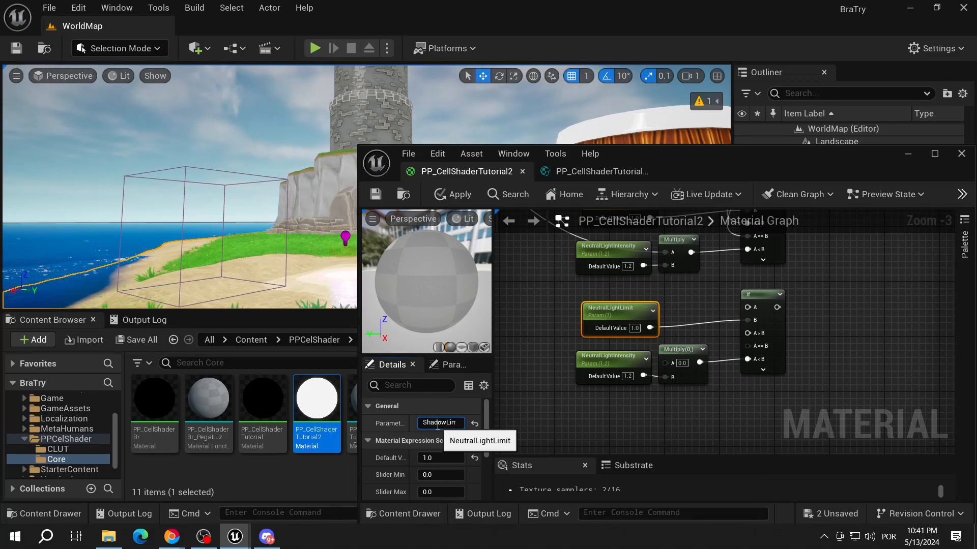
pyautogui.click(615, 374)
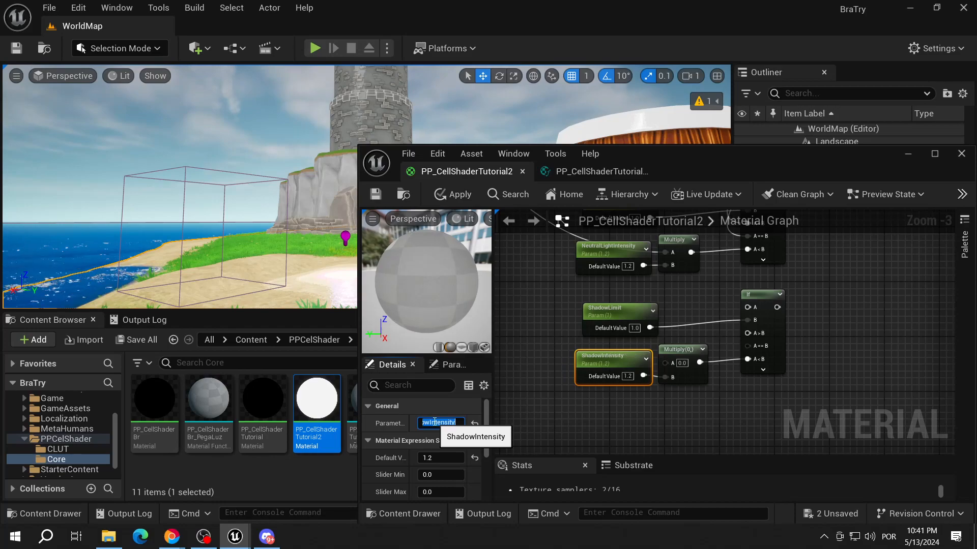
pyautogui.write('0.8')
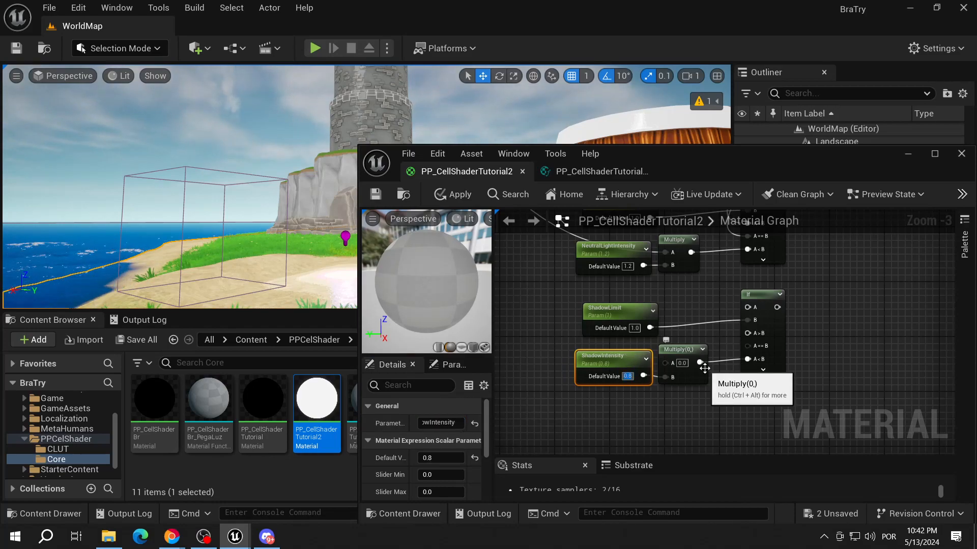
# - Chain the shadow-band nodes to the light inputs and the neutral-band If node, and connect their result to the Unlit Passthrough group's If node
pyautogui.scroll(-2, 704, 368)
pyautogui.moveTo(580, 246); pyautogui.dragTo(710, 411)
pyautogui.moveTo(752, 388); pyautogui.dragTo(755, 296, button='right')
pyautogui.scroll(2, 755, 296)
pyautogui.scroll(-1, 754, 296)
pyautogui.moveTo(717, 246); pyautogui.dragTo(702, 345)
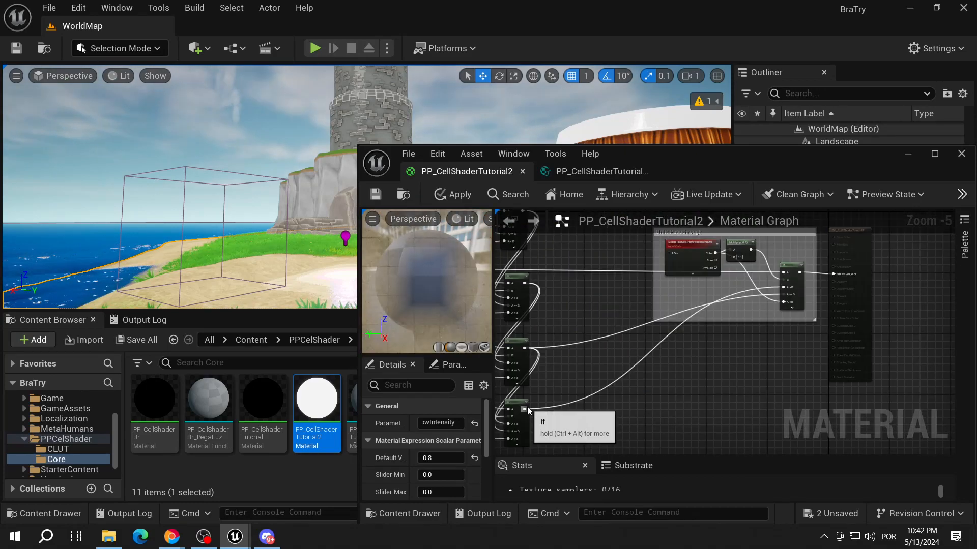
pyautogui.moveTo(526, 408); pyautogui.dragTo(791, 296)
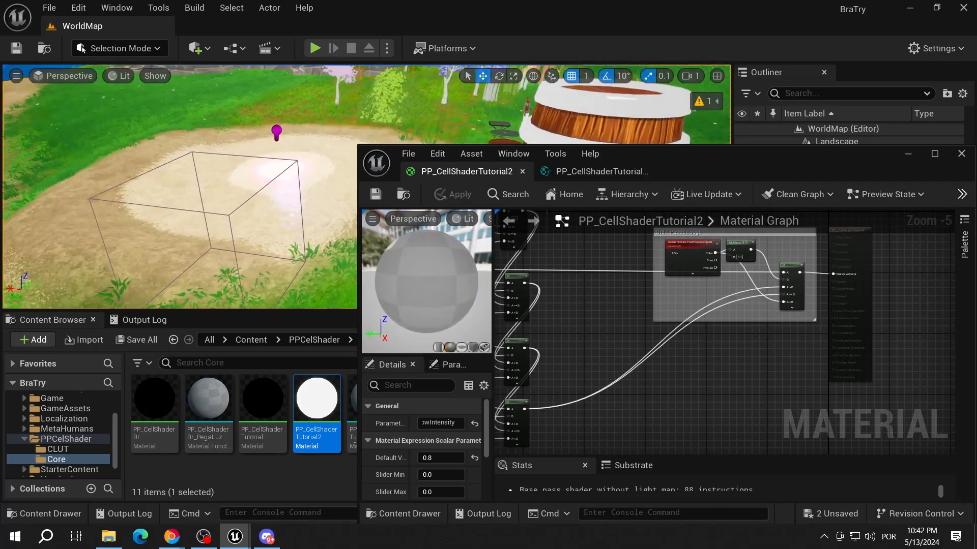
pyautogui.moveTo(213, 198); pyautogui.dragTo(224, 163, button='right')
# - Duplicate the shadow band's parameter, Multiply and If nodes below the originals, setting ShadowLimit to 0.7 and the copied ShadowIntensity to 0.3
pyautogui.moveTo(535, 350); pyautogui.dragTo(698, 270)
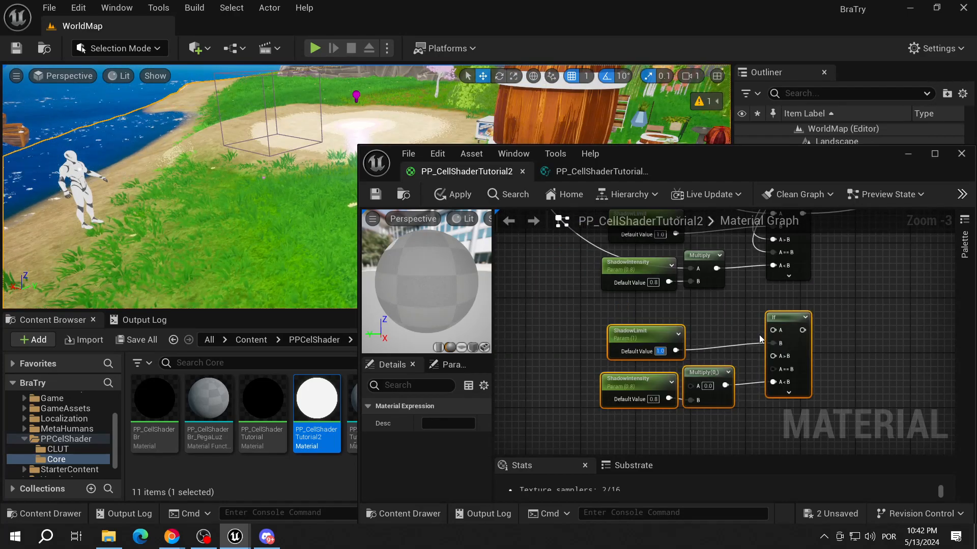
pyautogui.moveTo(700, 325); pyautogui.dragTo(703, 346, button='right')
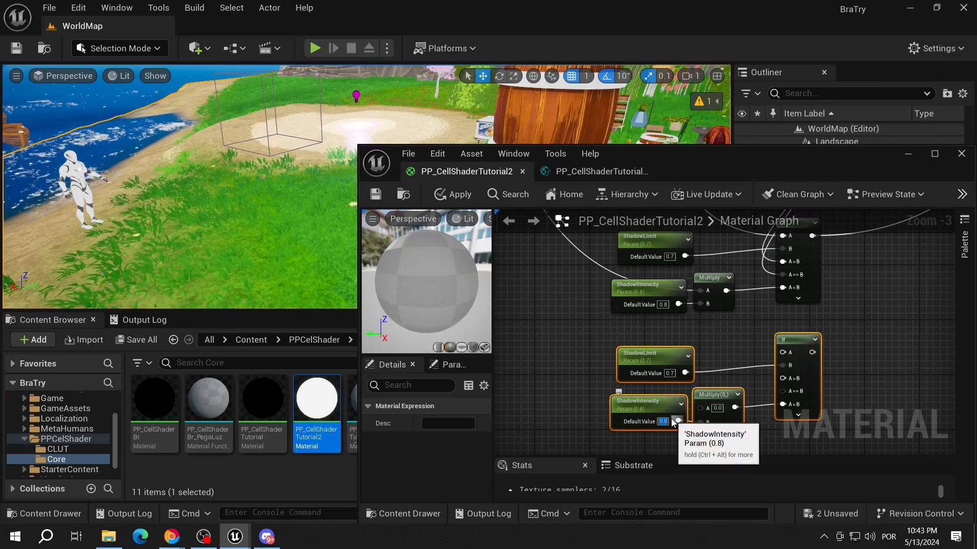
pyautogui.scroll(-2, 578, 331)
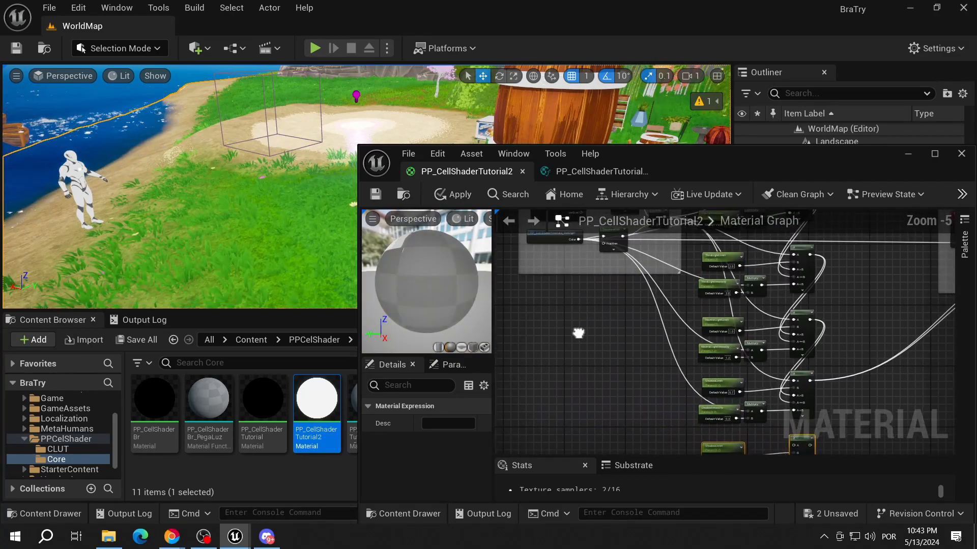
# - Wire the copied band to the light inputs and the shadow-band If node, route its If output to the passthrough, and apply the material
pyautogui.moveTo(649, 416); pyautogui.dragTo(643, 250, button='right')
pyautogui.scroll(1, 642, 250)
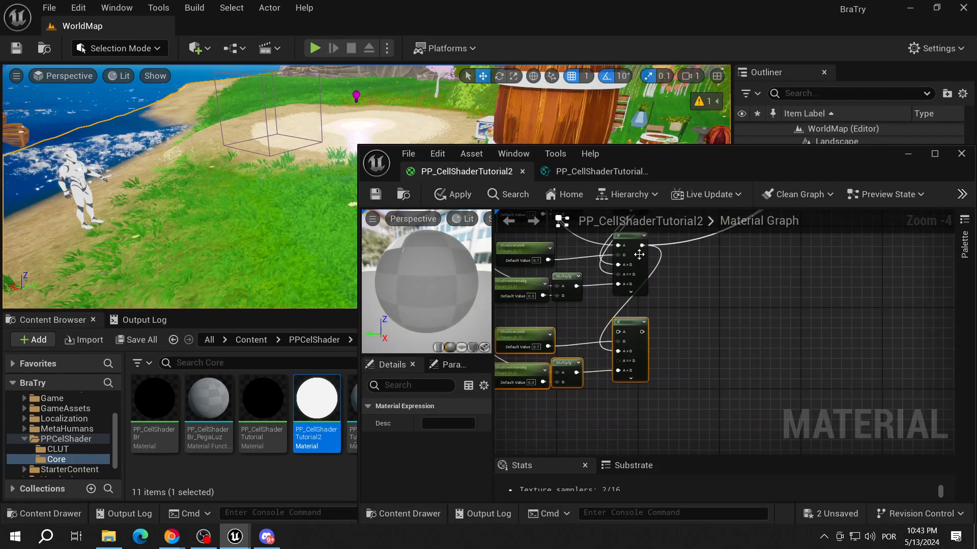
pyautogui.moveTo(642, 249); pyautogui.dragTo(639, 285)
pyautogui.scroll(1, 763, 305)
pyautogui.scroll(-2, 639, 286)
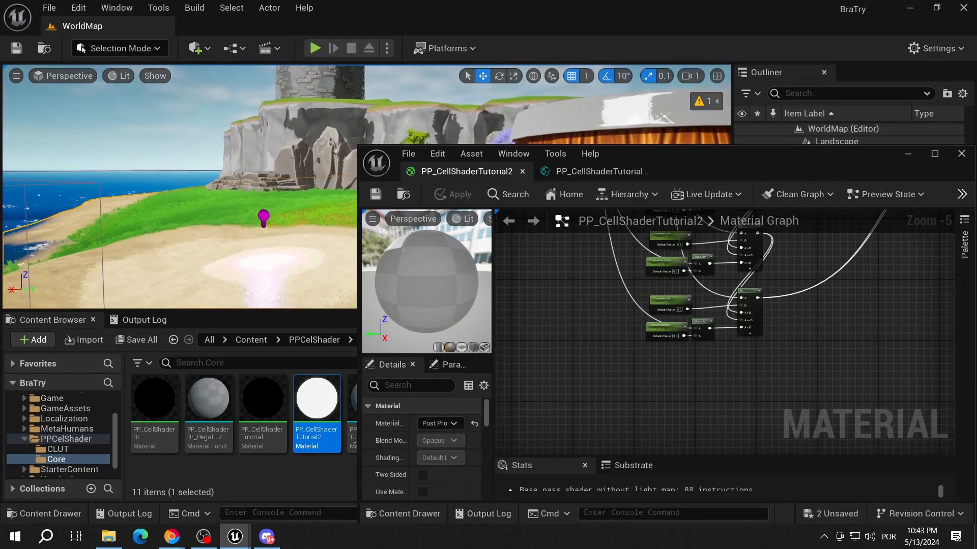
# - Rename the lowest ShadowLimit parameter by adding a prefix beginning with "Dar" before its name
pyautogui.scroll(3, 722, 329)
pyautogui.click(622, 272)
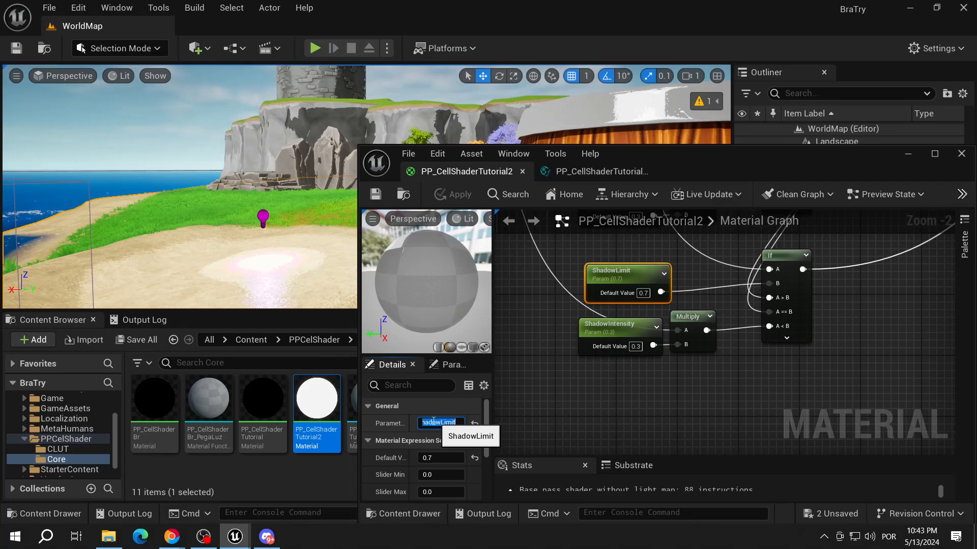
pyautogui.press('Home')
pyautogui.write('Dar')
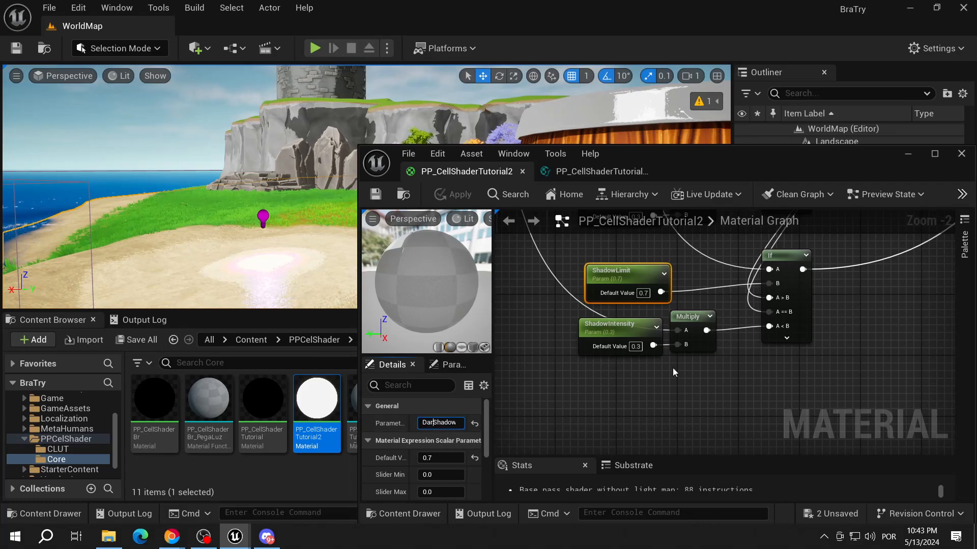
# - Rename the copied parameters DarkerShadowLimit and DarkerShadowIntensity, and set their defaults to 0.5 and 0.1
pyautogui.write('D')
pyautogui.write('arker')
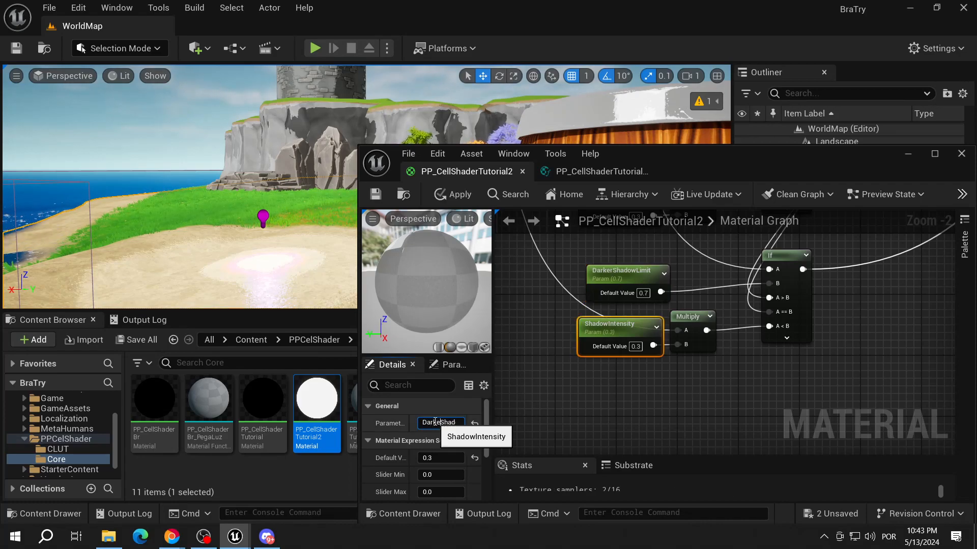
pyautogui.press('Return')
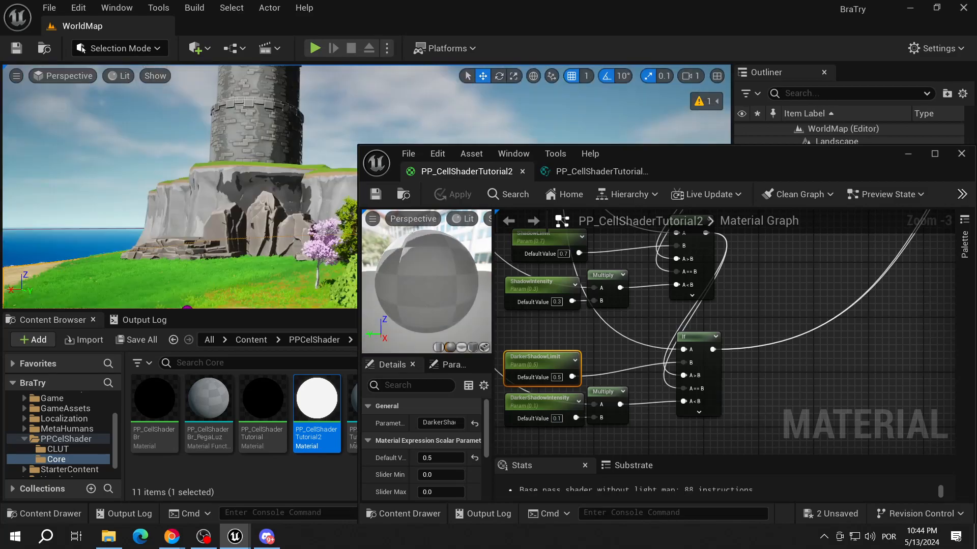
# - Duplicate the DarkerShadowLimit, DarkerShadowIntensity, Multiply and If nodes and place the copy below the original branch
pyautogui.press('w')
pyautogui.press('w')
pyautogui.moveTo(288, 195); pyautogui.dragTo(662, 203, button='right')
pyautogui.press('w')
pyautogui.moveTo(255, 203); pyautogui.dragTo(147, 208, button='right')
pyautogui.scroll(-1, 668, 360)
pyautogui.moveTo(668, 360); pyautogui.dragTo(684, 320, button='right')
pyautogui.moveTo(722, 294); pyautogui.dragTo(724, 292)
pyautogui.scroll(1, 687, 384)
pyautogui.hotkey('ctrl', 'c')
pyautogui.hotkey('ctrl', 'v')
pyautogui.moveTo(673, 395); pyautogui.dragTo(716, 320, button='right')
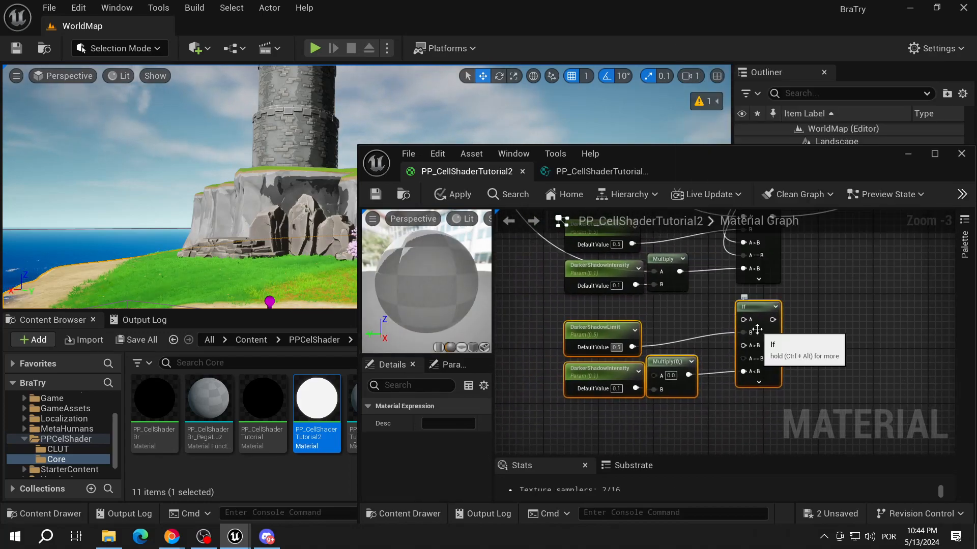
# - Set the defaults of the copied shadow parameters to 0.1 for the limit and 0.02 for the intensity
pyautogui.press('Return')
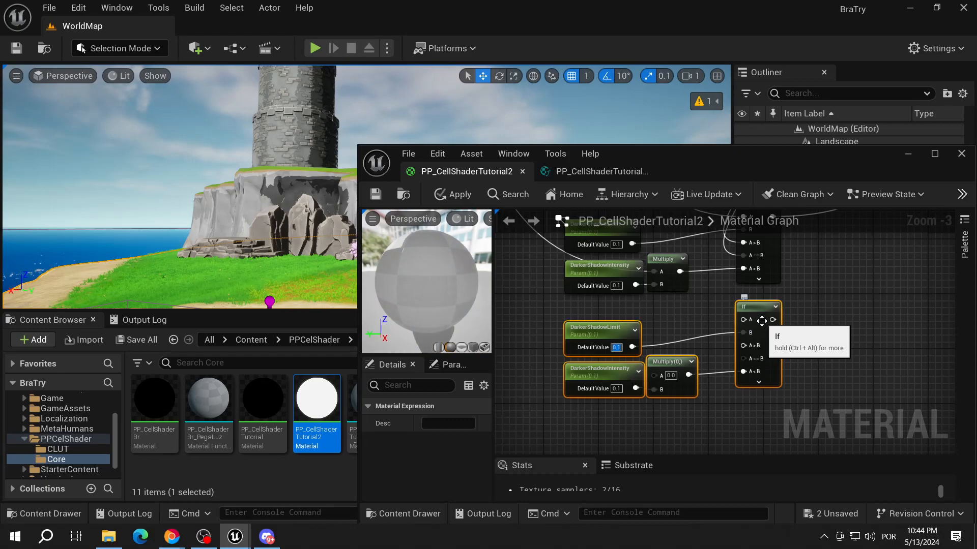
pyautogui.click(618, 390)
pyautogui.write('0.02')
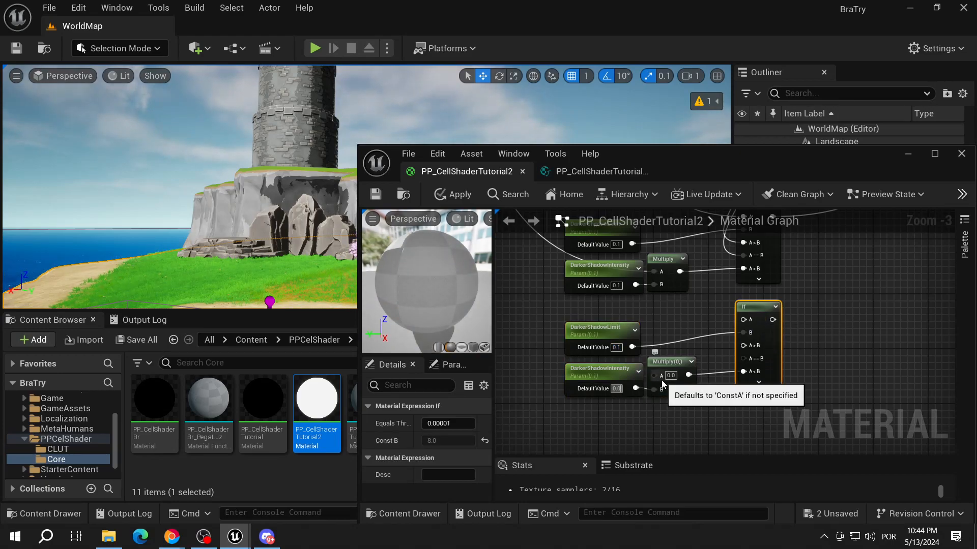
pyautogui.press('Return')
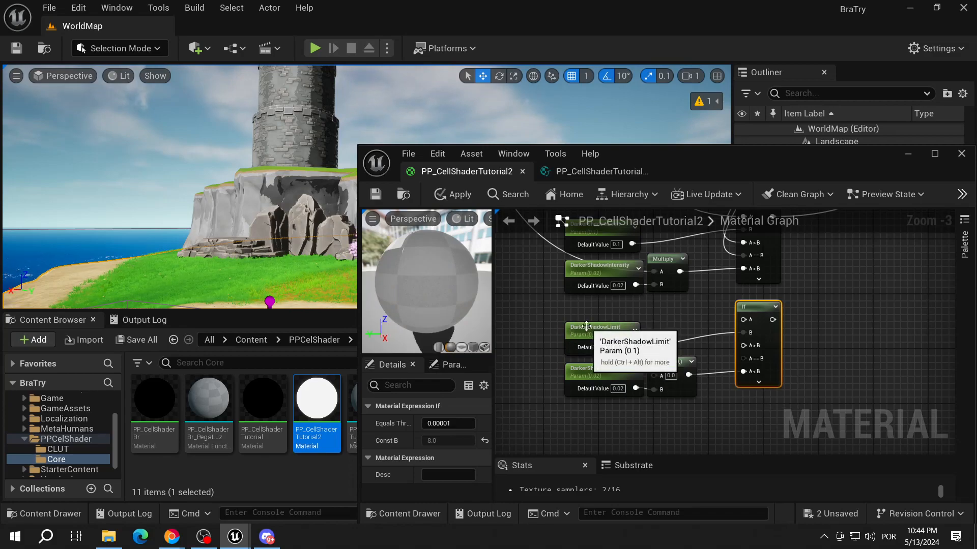
# - Rename the two copied parameters BlackShadowLimit and BlackShadowIntensity
pyautogui.click(585, 351)
pyautogui.write('BlackShadowLimit')
pyautogui.press('Return')
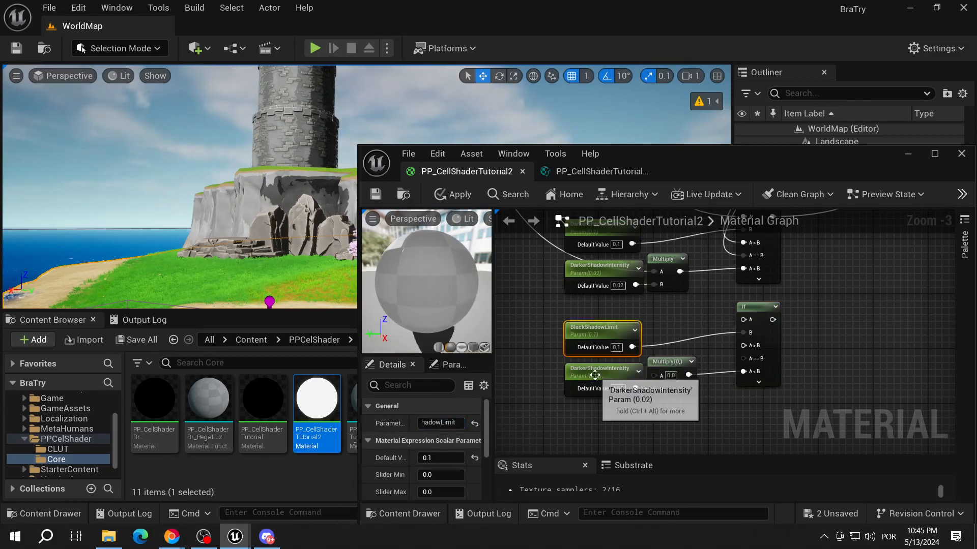
pyautogui.click(594, 375)
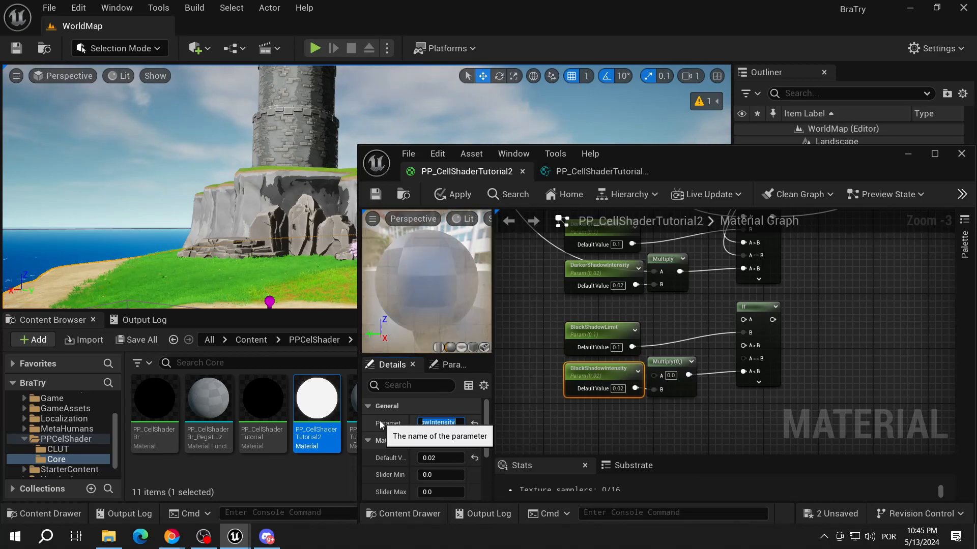
# - Wire the black shadow branch into the rest of the material graph and save the material
pyautogui.scroll(-3, 560, 426)
pyautogui.scroll(2, 565, 425)
pyautogui.moveTo(576, 424); pyautogui.dragTo(663, 394)
pyautogui.moveTo(603, 433); pyautogui.dragTo(660, 367, button='right')
pyautogui.click(375, 193)
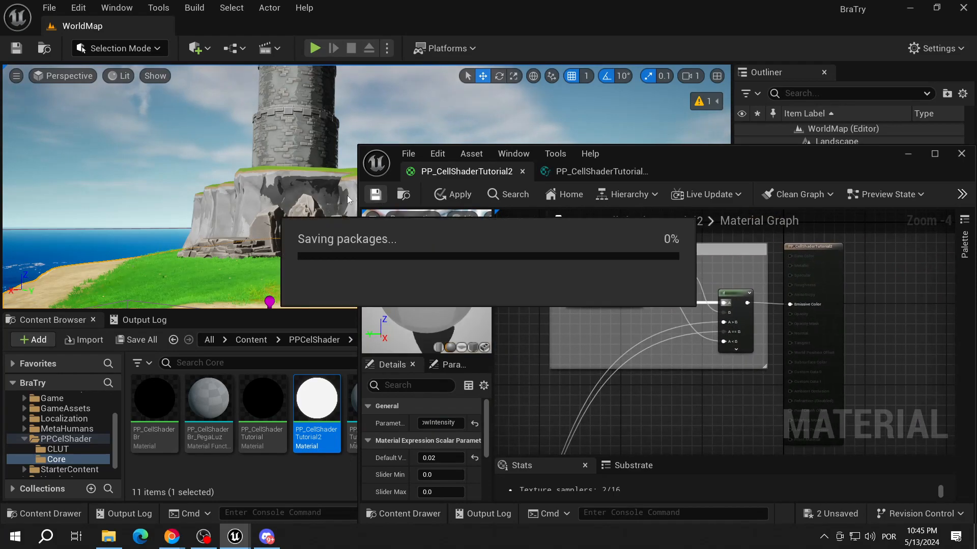
# - Set the default value of BlackShadowLimit to 0.05
pyautogui.moveTo(543, 440); pyautogui.dragTo(698, 309, button='right')
pyautogui.moveTo(595, 447); pyautogui.dragTo(691, 289, button='right')
pyautogui.scroll(2, 618, 317)
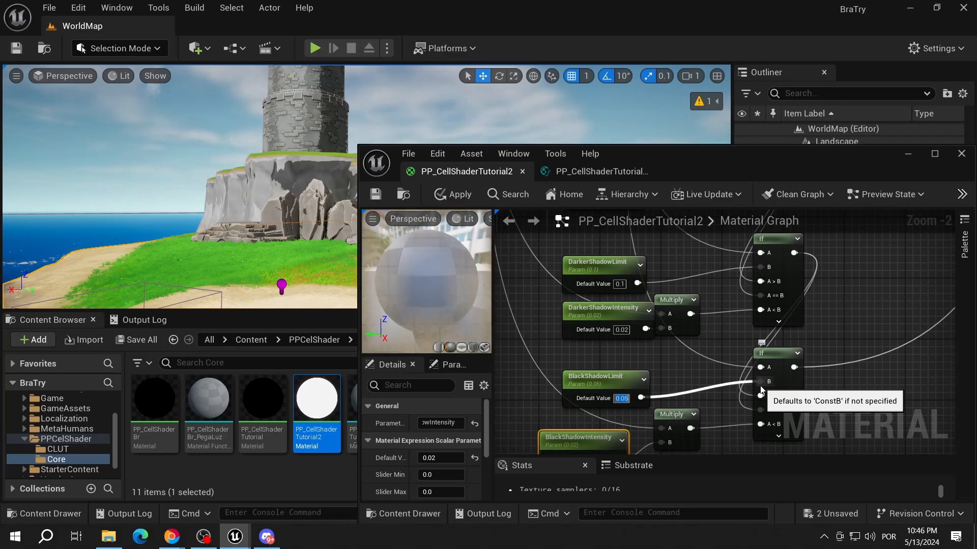
# - Set DarkerShadowLimit to 0.3 and DarkerShadowIntensity to 0.1, and save the material
pyautogui.moveTo(627, 332); pyautogui.dragTo(618, 351, button='right')
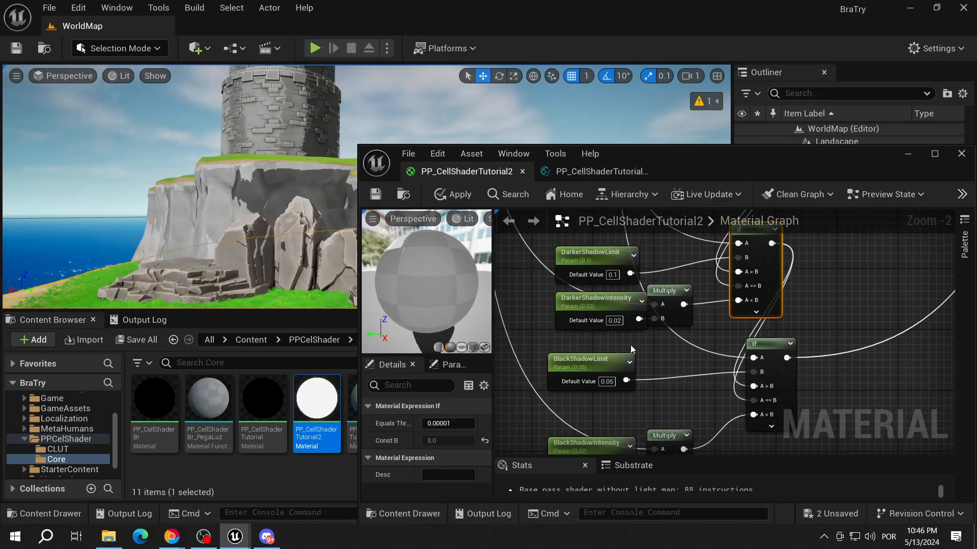
pyautogui.click(617, 305)
pyautogui.write('0.3')
pyautogui.press('Return')
pyautogui.moveTo(662, 274); pyautogui.dragTo(687, 300, button='right')
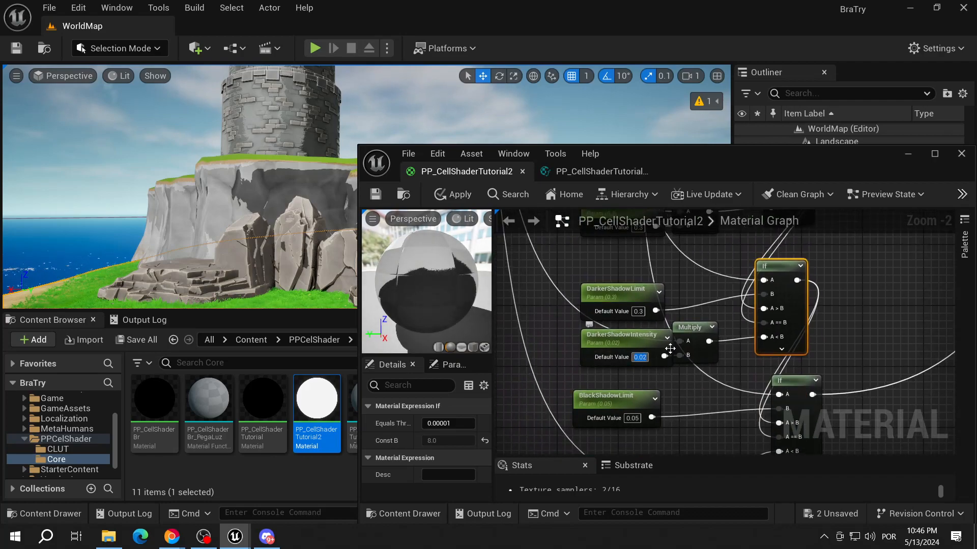
pyautogui.write('1')
pyautogui.press('Return')
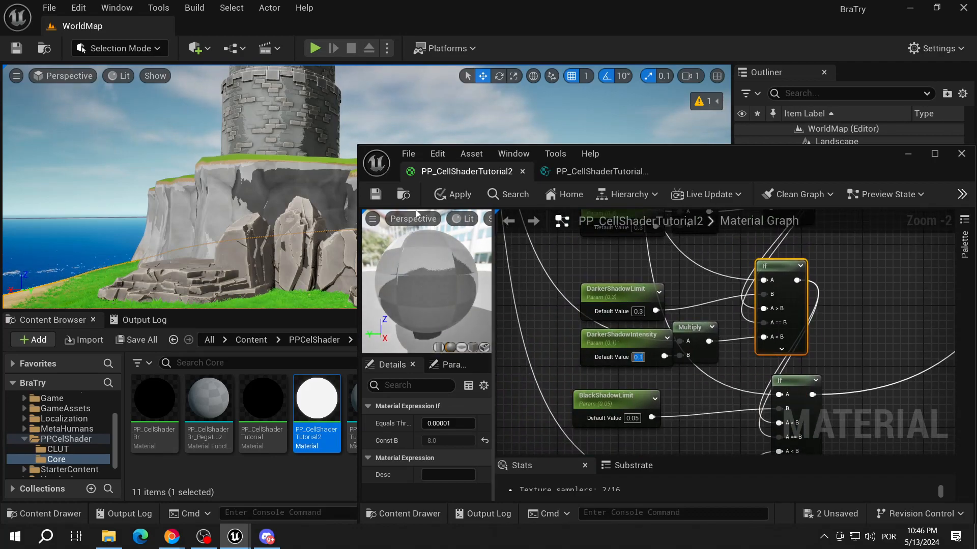
pyautogui.click(382, 201)
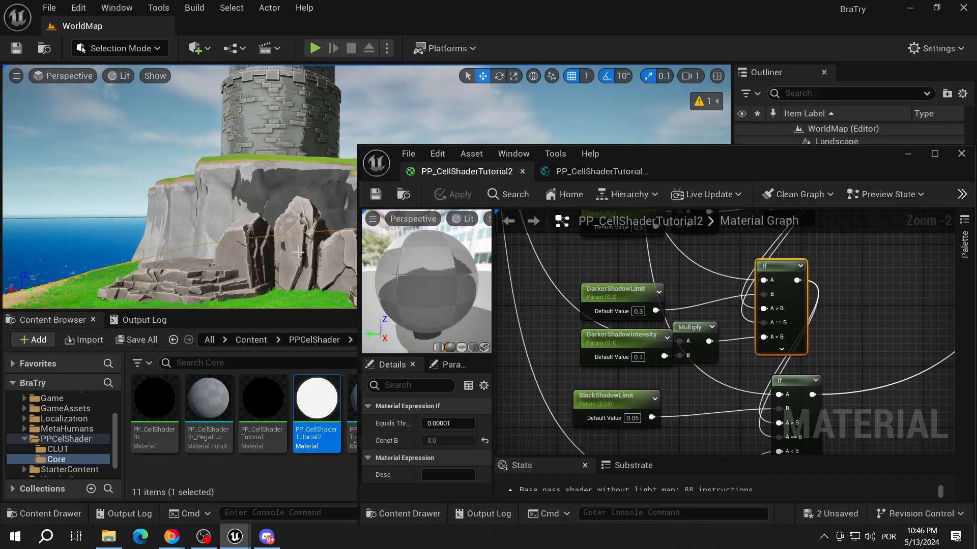
# - Raise the default value of DarkerShadowLimit to 0.4 and update the material
pyautogui.moveTo(683, 400); pyautogui.dragTo(678, 344, button='right')
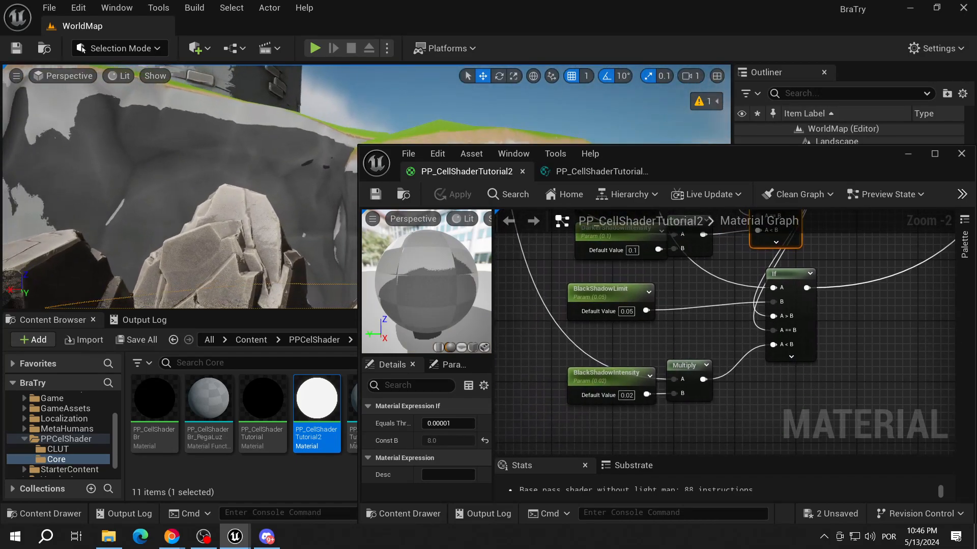
pyautogui.moveTo(709, 316); pyautogui.dragTo(689, 330, button='right')
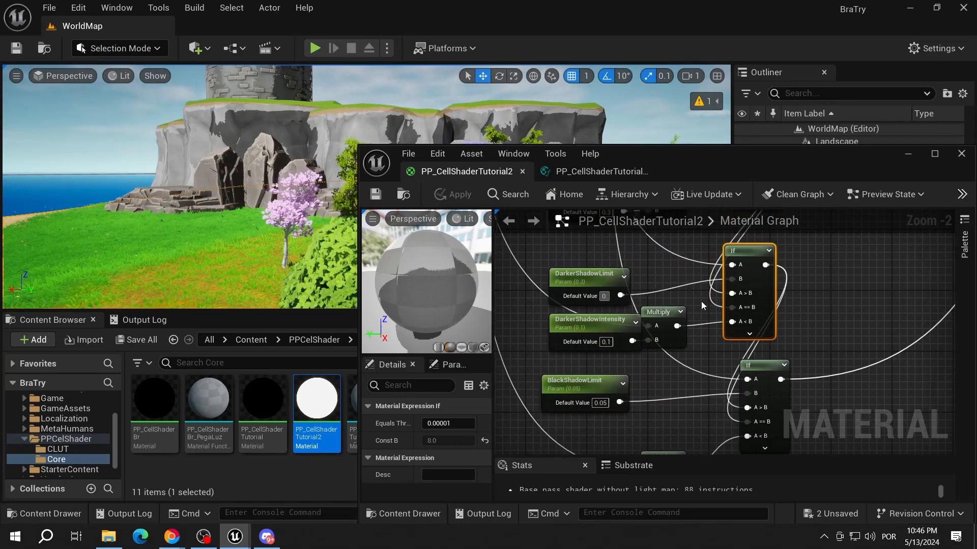
pyautogui.write('0.4')
pyautogui.press('Return')
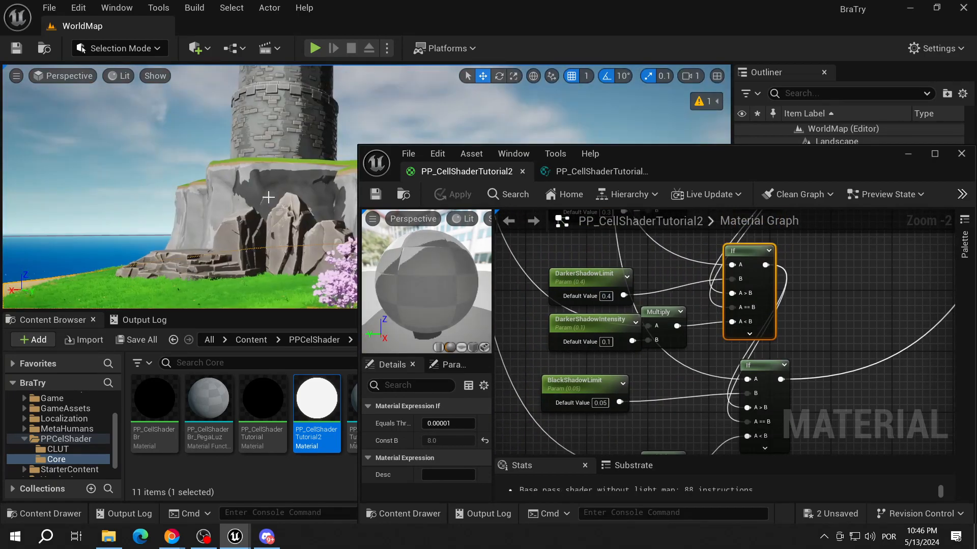
# - Minimize the material editor and hide the DirectionalLight and SkyLight in the level to check the shading
pyautogui.moveTo(330, 189); pyautogui.dragTo(318, 208, button='right')
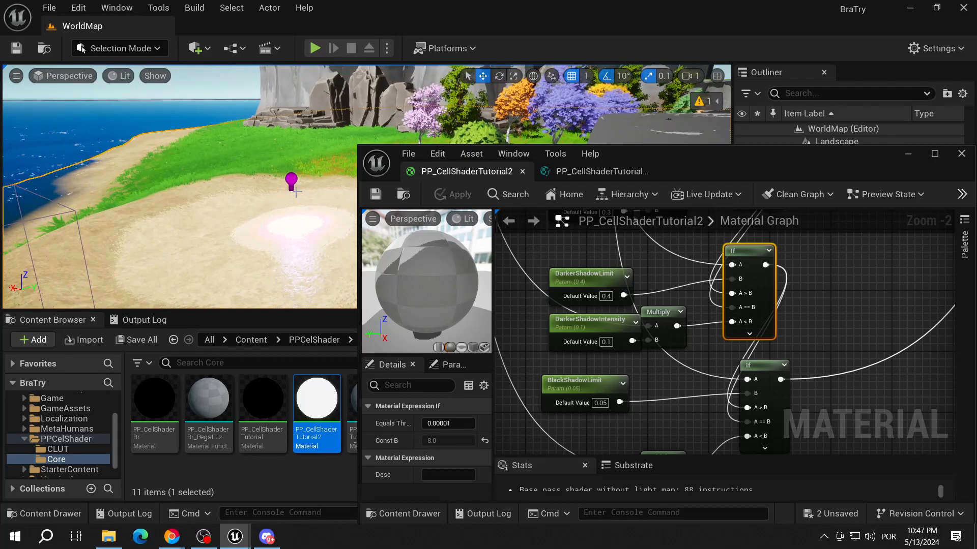
pyautogui.moveTo(308, 271); pyautogui.dragTo(382, 194, button='right')
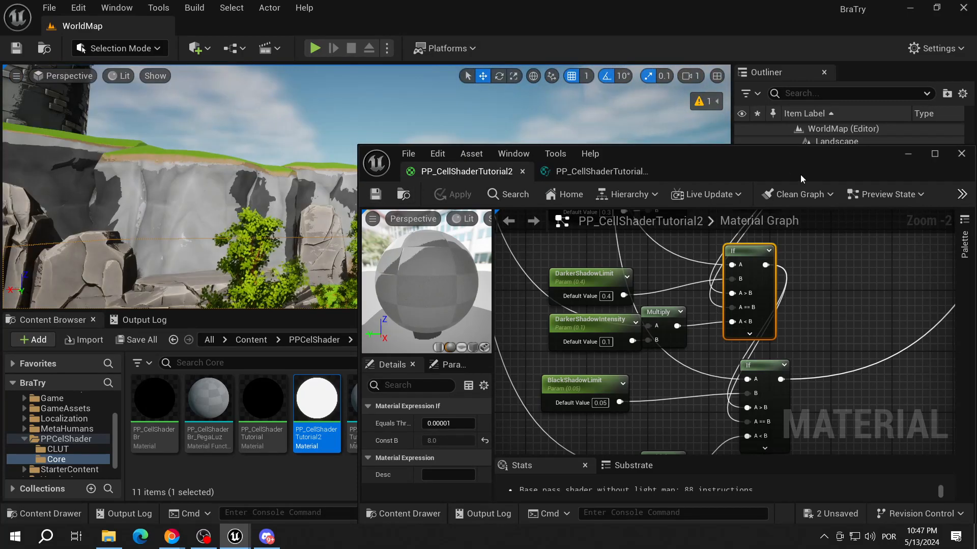
pyautogui.moveTo(718, 164); pyautogui.dragTo(729, 209)
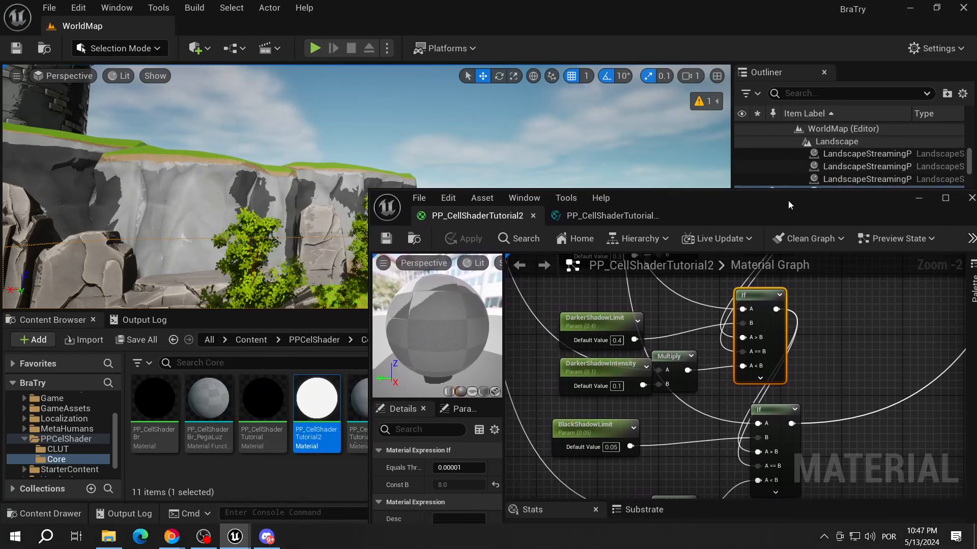
pyautogui.click(921, 197)
pyautogui.scroll(10, 805, 197)
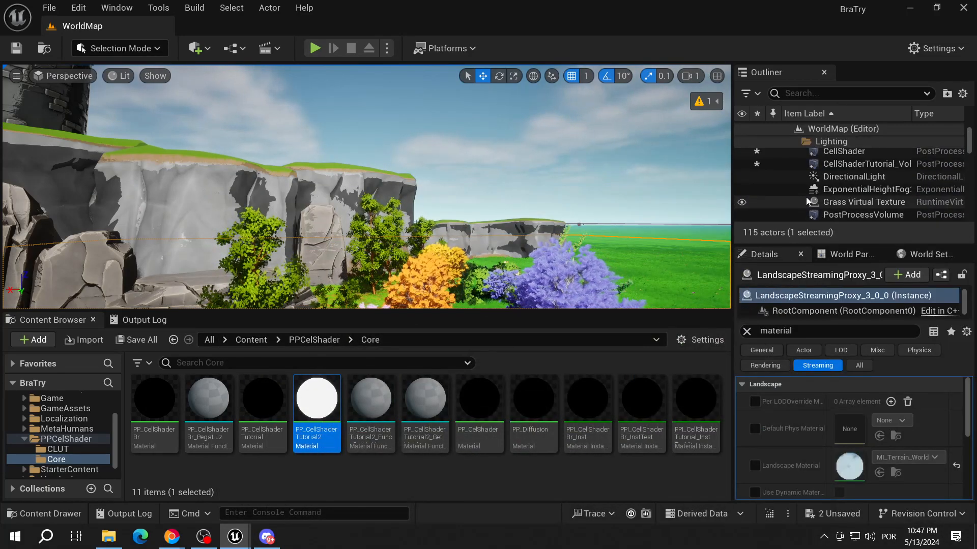
pyautogui.click(741, 196)
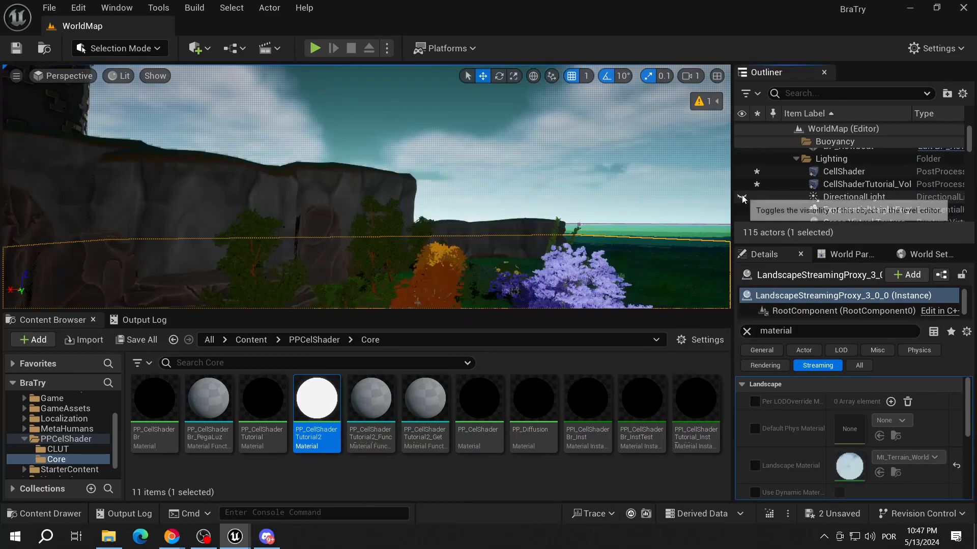
pyautogui.scroll(-2, 828, 205)
pyautogui.click(741, 179)
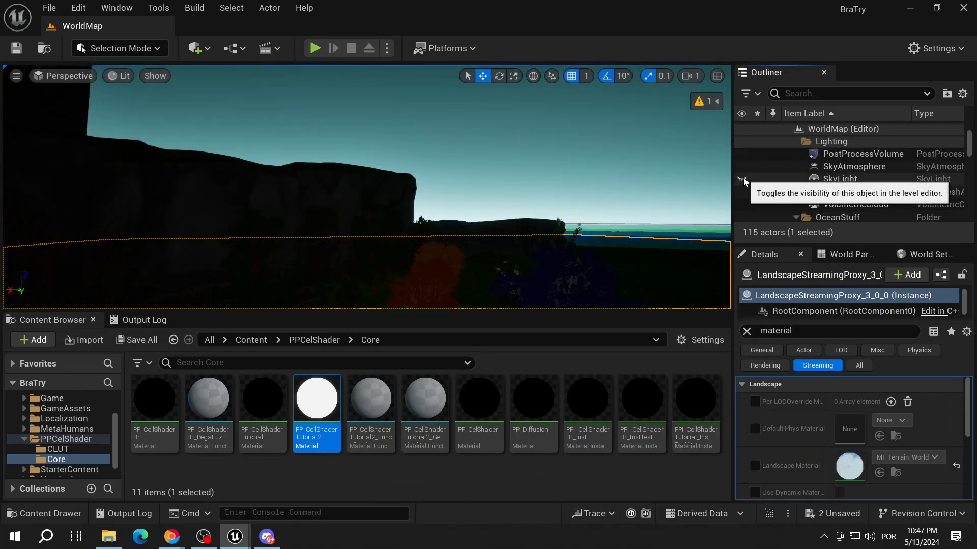
# - Show the DirectionalLight and SkyLight again and view the lit scene around the beach
pyautogui.moveTo(366, 187); pyautogui.dragTo(407, 183, button='right')
pyautogui.scroll(3, 758, 182)
pyautogui.scroll(-1, 761, 197)
pyautogui.click(741, 197)
pyautogui.moveTo(689, 203); pyautogui.dragTo(576, 200, button='right')
pyautogui.press('w')
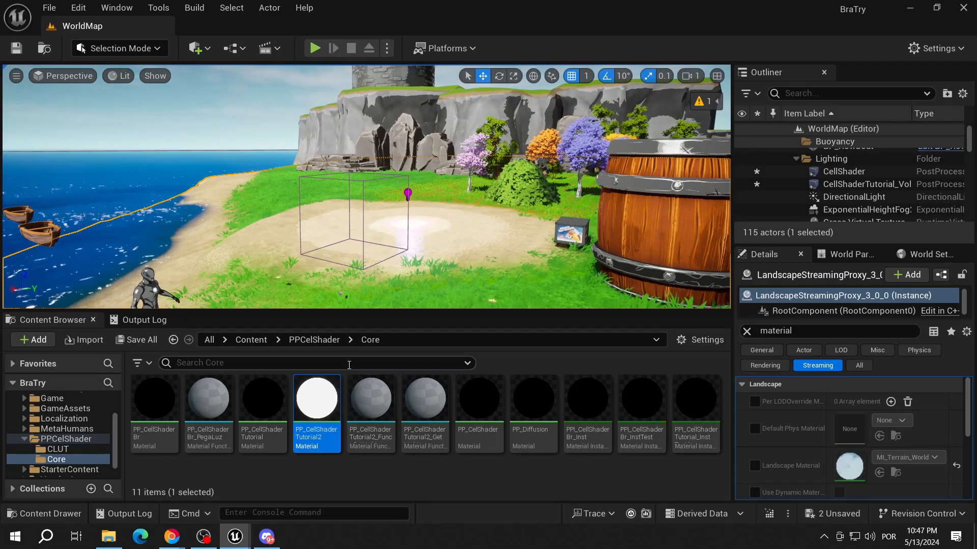
# - Reopen the PP_CellShaderTutorial2 material and duplicate the SceneTexture:PostProcessInput0 node
pyautogui.doubleClick(317, 399)
pyautogui.moveTo(699, 470); pyautogui.dragTo(710, 498, button='right')
pyautogui.click(574, 329)
pyautogui.hotkey('ctrl', 'c')
pyautogui.hotkey('ctrl', 'v')
# - Move the copied SceneTexture node down beside the DarkerShadow and BlackShadow parameters
pyautogui.moveTo(663, 476); pyautogui.dragTo(631, 348, button='right')
pyautogui.moveTo(694, 290); pyautogui.dragTo(638, 464)
pyautogui.moveTo(639, 463); pyautogui.dragTo(633, 287, button='right')
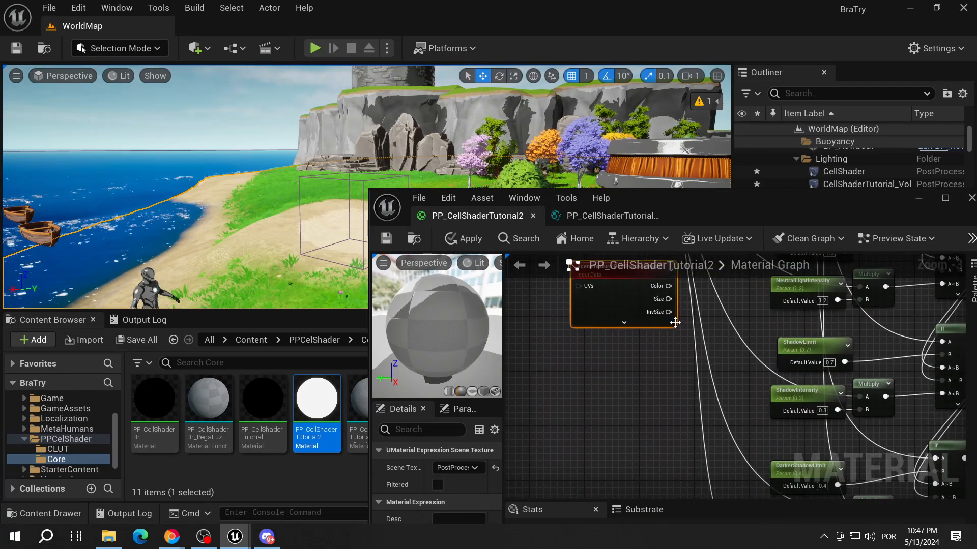
pyautogui.moveTo(641, 291); pyautogui.dragTo(645, 458)
pyautogui.moveTo(697, 463); pyautogui.dragTo(632, 315, button='right')
pyautogui.moveTo(575, 310); pyautogui.dragTo(591, 429)
pyautogui.moveTo(621, 426); pyautogui.dragTo(569, 342, button='right')
pyautogui.moveTo(557, 332); pyautogui.dragTo(565, 359)
pyautogui.moveTo(631, 355); pyautogui.dragTo(627, 370, button='right')
# - Connect the copied SceneTexture's Color output to the Multiply nodes of the shadow branches and save the material
pyautogui.moveTo(567, 389); pyautogui.dragTo(741, 429)
pyautogui.moveTo(558, 393); pyautogui.dragTo(578, 444, button='right')
pyautogui.moveTo(578, 445); pyautogui.dragTo(759, 345)
pyautogui.moveTo(592, 369); pyautogui.dragTo(590, 408, button='right')
pyautogui.moveTo(551, 464); pyautogui.dragTo(551, 396)
pyautogui.moveTo(609, 365); pyautogui.dragTo(593, 412, button='right')
pyautogui.moveTo(570, 457); pyautogui.dragTo(741, 314)
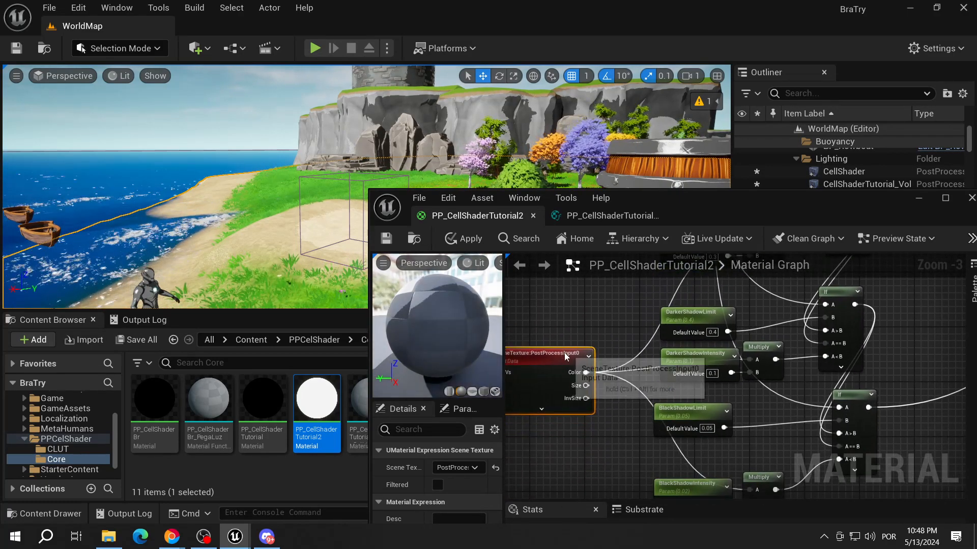
pyautogui.click(386, 237)
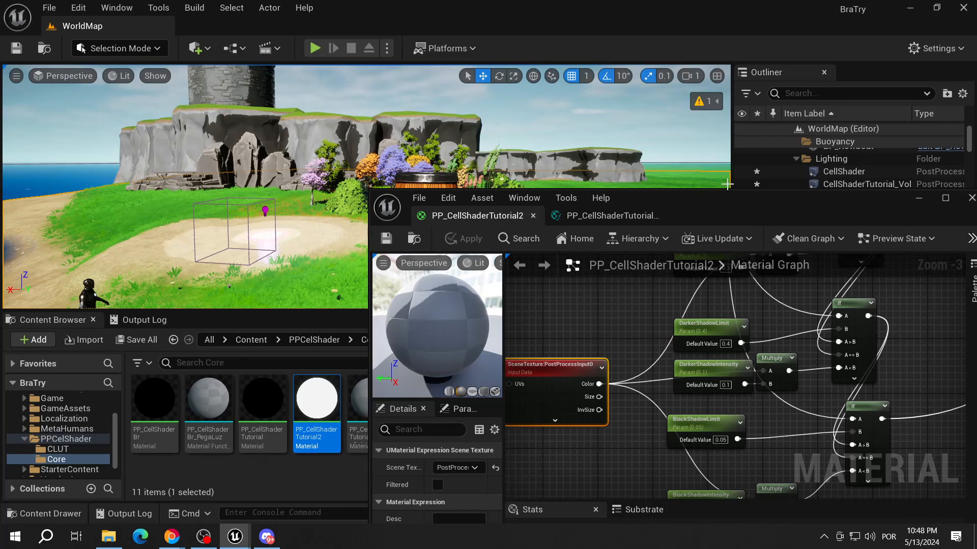
pyautogui.moveTo(561, 369); pyautogui.dragTo(556, 363)
# - Toggle the DirectionalLight and SkyLight visibility off and back on to check the shading in the dark
pyautogui.click(839, 171)
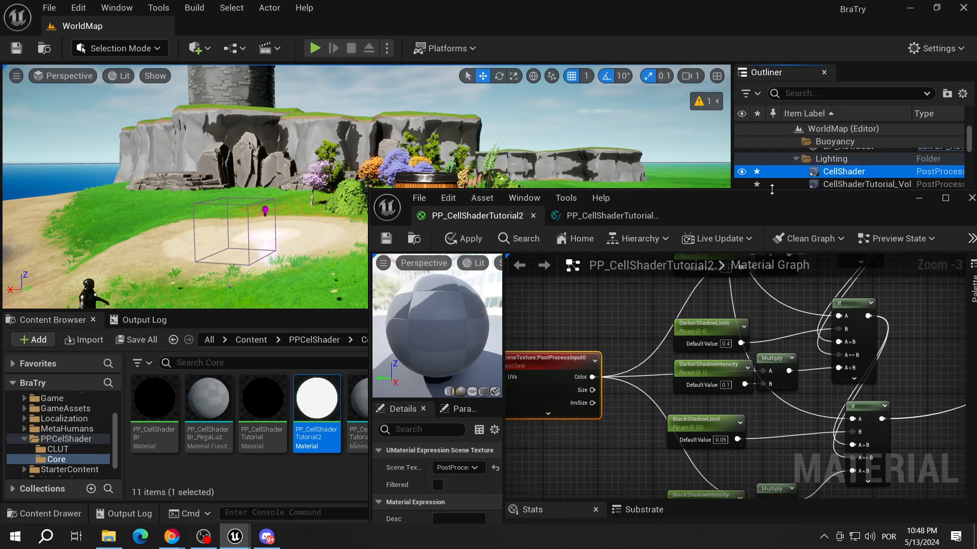
pyautogui.moveTo(750, 201); pyautogui.dragTo(746, 319)
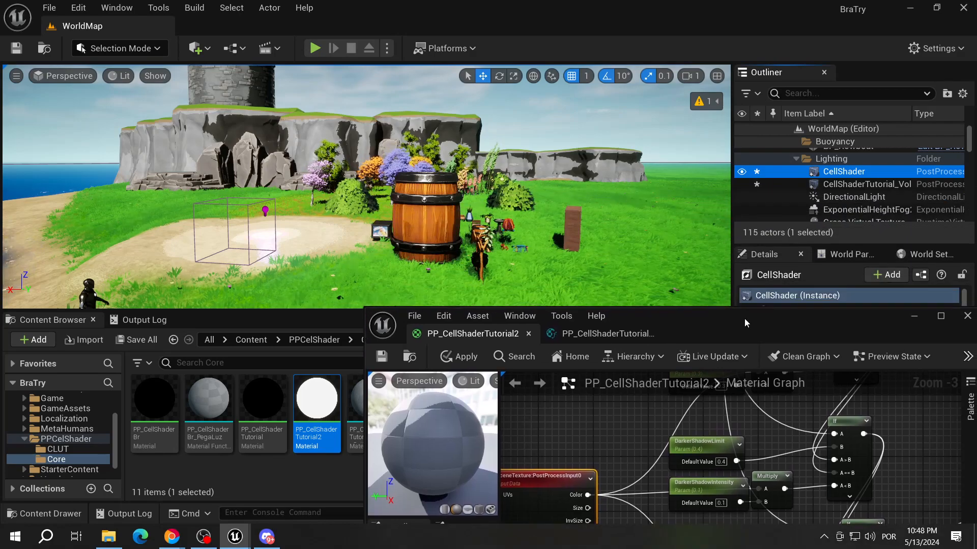
pyautogui.click(744, 197)
pyautogui.scroll(-5, 807, 195)
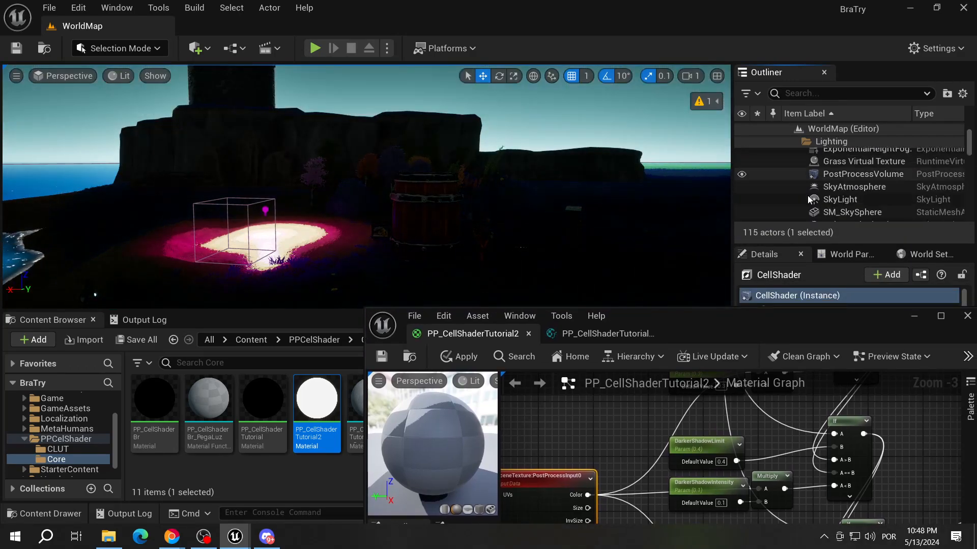
pyautogui.click(840, 199)
pyautogui.click(741, 199)
pyautogui.moveTo(488, 203); pyautogui.dragTo(410, 183, button='right')
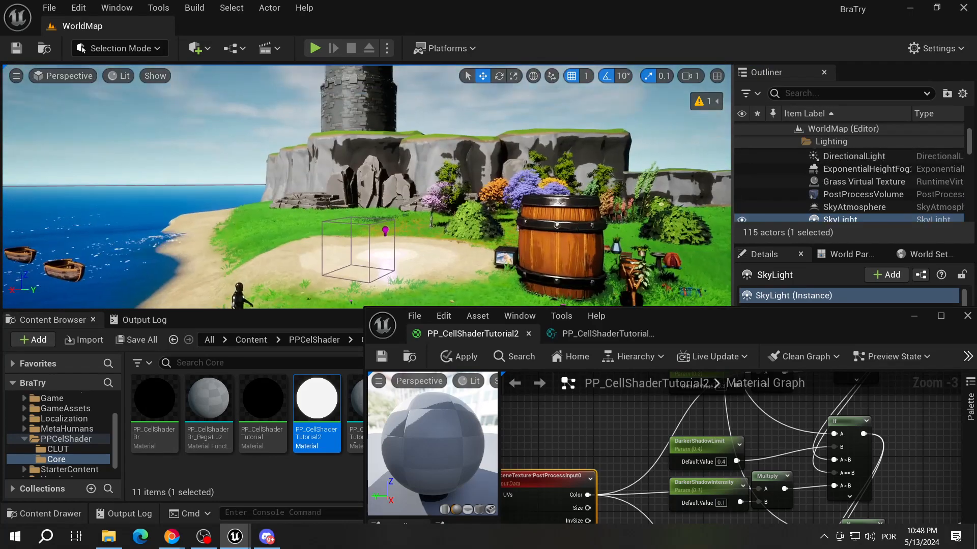
pyautogui.moveTo(559, 204)
pyautogui.mouseDown(button='right')
pyautogui.moveTo(561, 179)
pyautogui.moveTo(588, 201)
pyautogui.moveTo(569, 199)
pyautogui.mouseUp(button='right')
# - Apply the material changes and look over the cel-shaded coast, cliffs and character in the level
pyautogui.moveTo(707, 316); pyautogui.dragTo(698, 166)
pyautogui.scroll(-1, 683, 382)
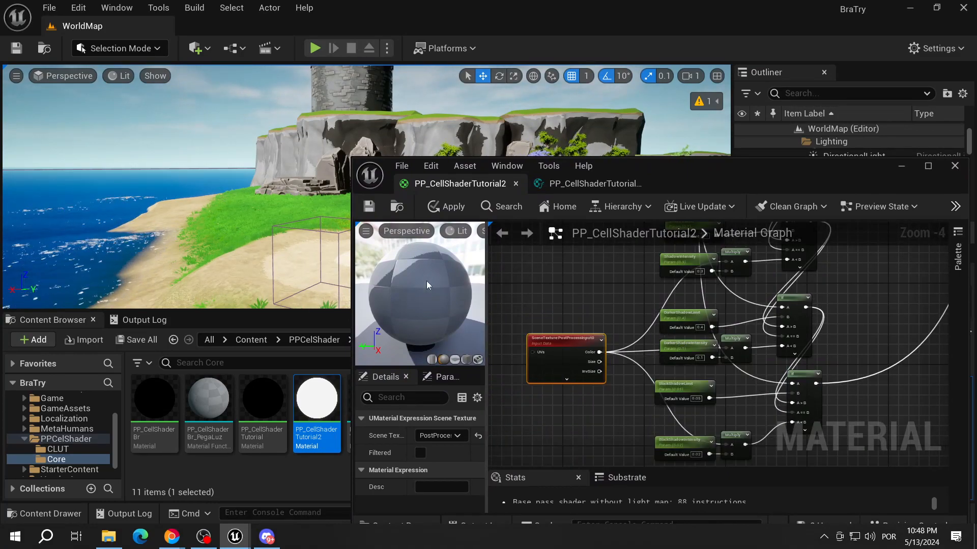
pyautogui.moveTo(305, 229); pyautogui.dragTo(338, 240, button='right')
pyautogui.moveTo(320, 131); pyautogui.dragTo(293, 165, button='right')
pyautogui.moveTo(336, 204)
pyautogui.mouseDown(button='right')
pyautogui.moveTo(351, 203)
pyautogui.moveTo(280, 192)
pyautogui.moveTo(326, 204)
pyautogui.mouseUp(button='right')
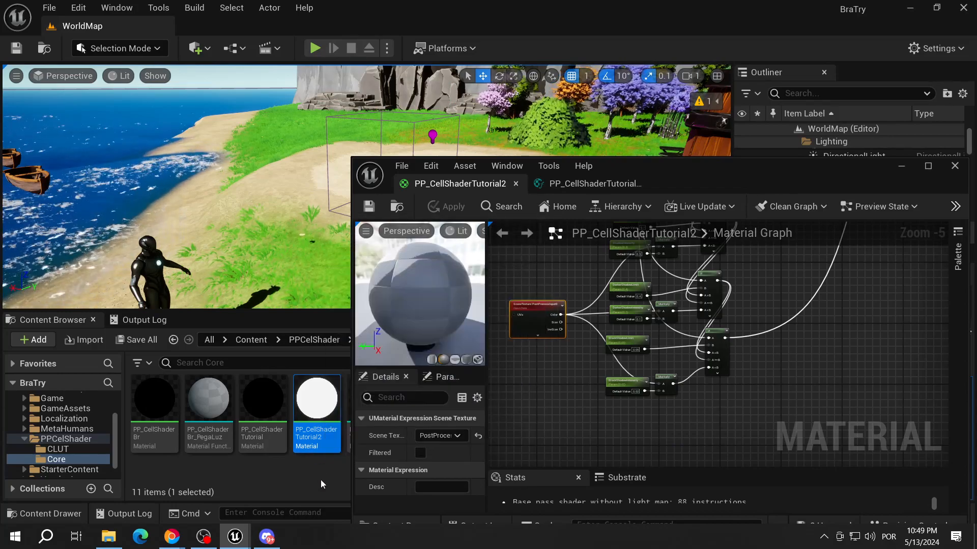
pyautogui.rightClick(319, 414)
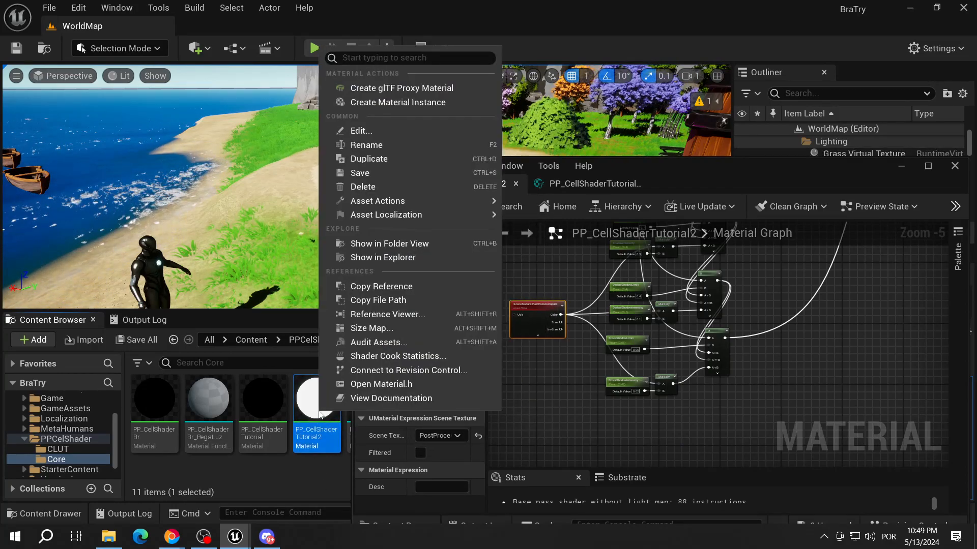
pyautogui.click(321, 448)
pyautogui.moveTo(320, 443)
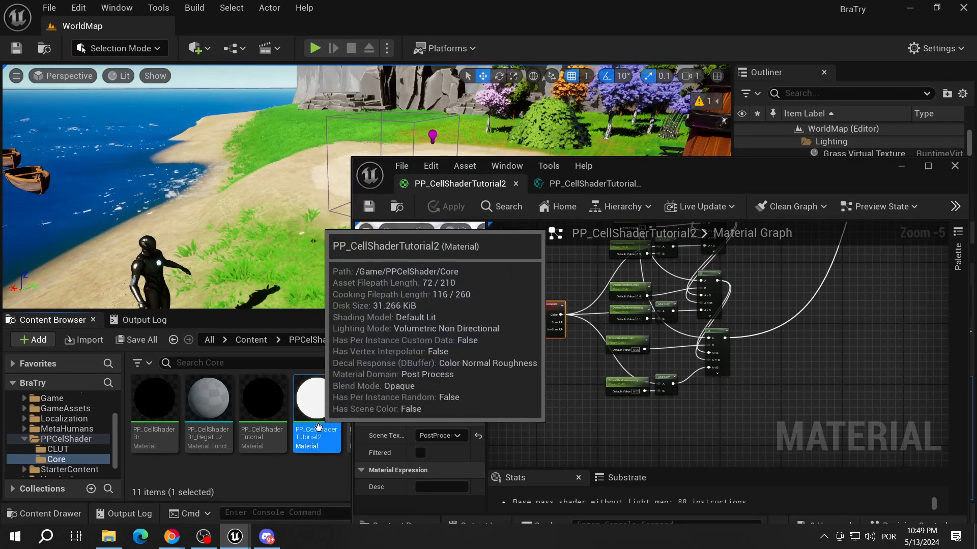
# - Create a material instance of PP_CellShaderTutorial2 and open it to its scalar parameters
pyautogui.rightClick(320, 420)
pyautogui.click(423, 112)
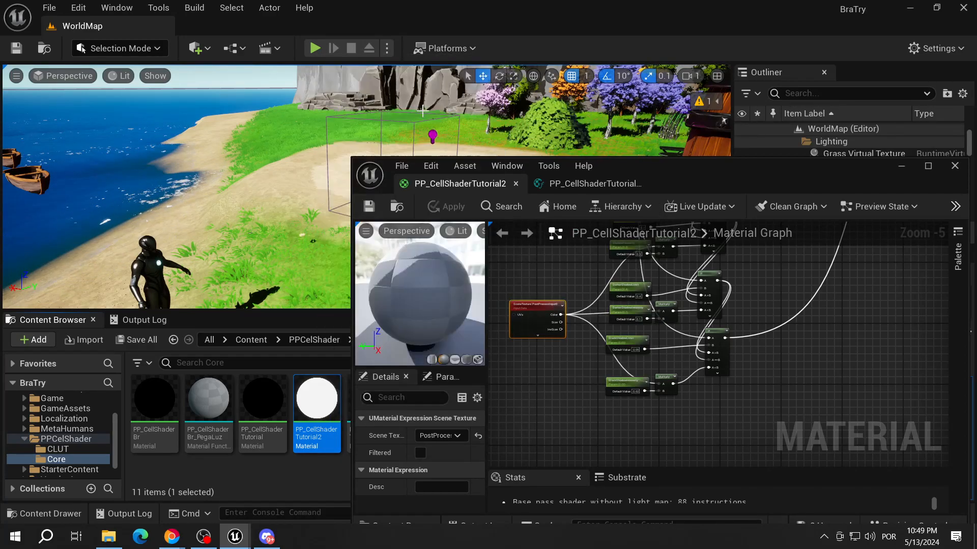
pyautogui.scroll(-2, 254, 440)
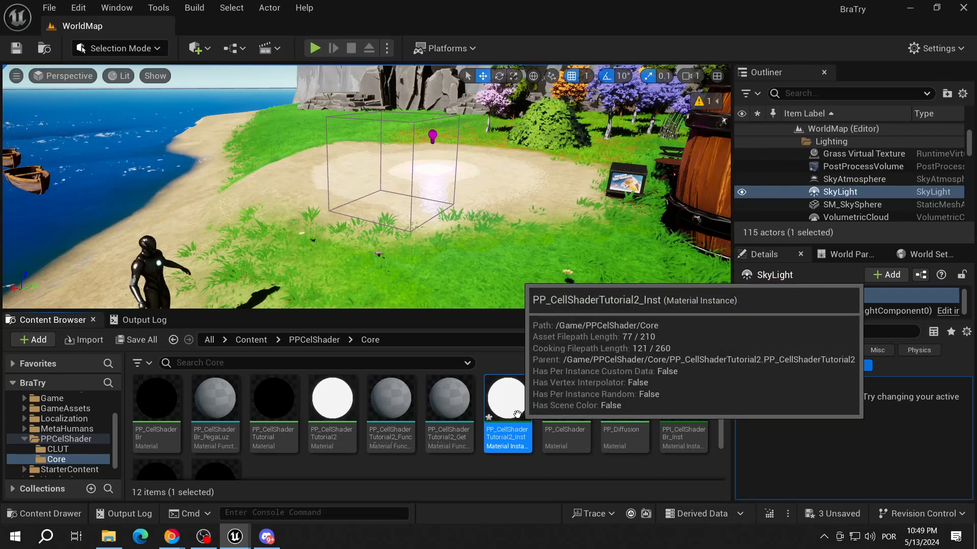
pyautogui.rightClick(518, 412)
pyautogui.click(500, 453)
pyautogui.doubleClick(500, 452)
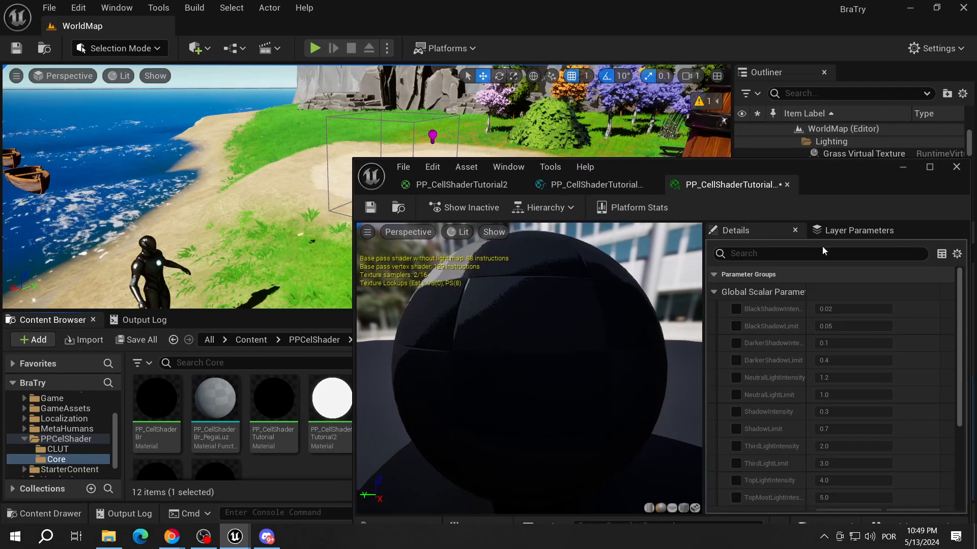
pyautogui.scroll(-2, 767, 347)
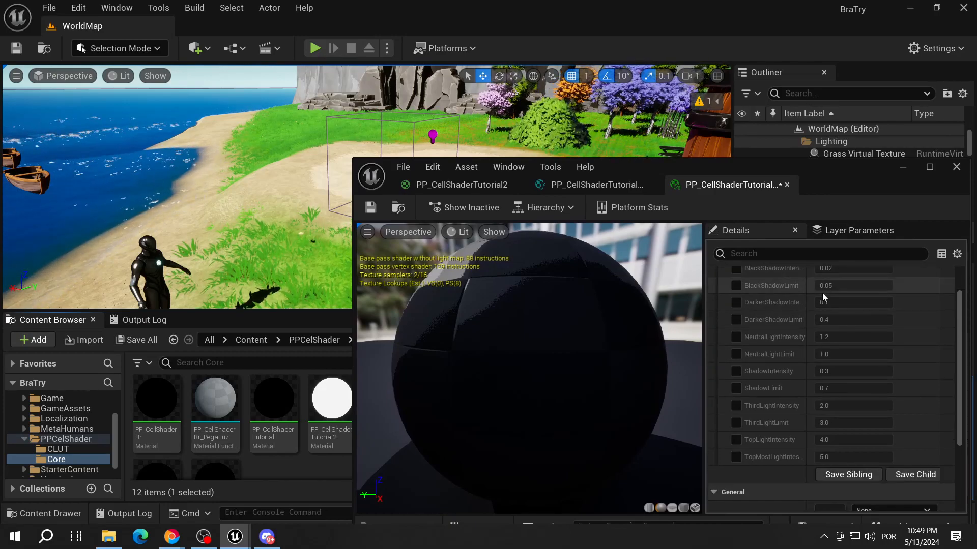
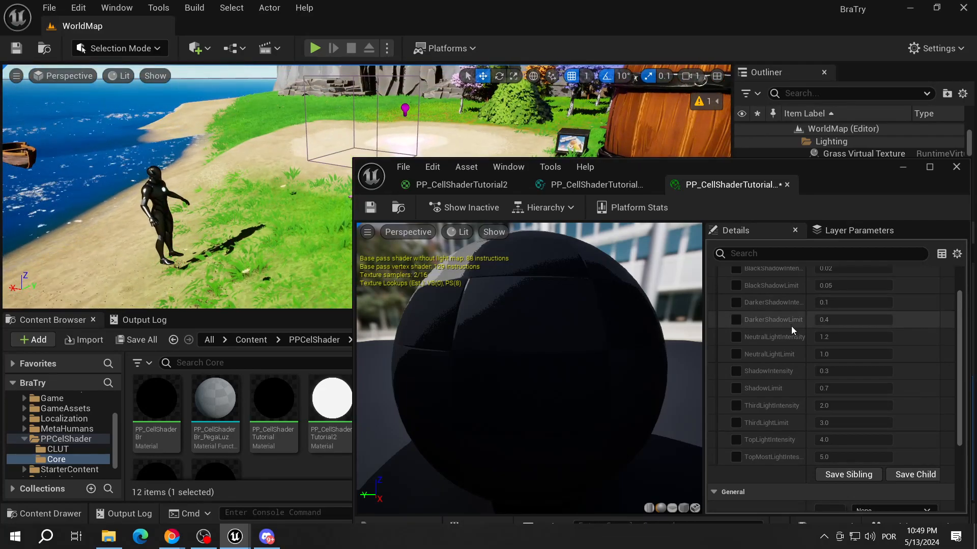
pyautogui.scroll(2, 792, 329)
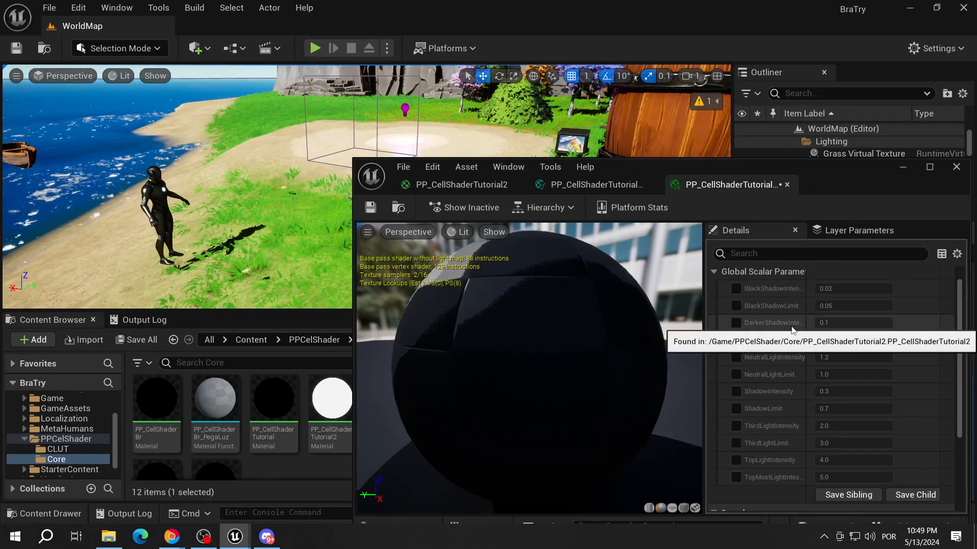
# - Override the instance's ShadowIntensity and set it to about 0.417
pyautogui.rightClick(301, 237)
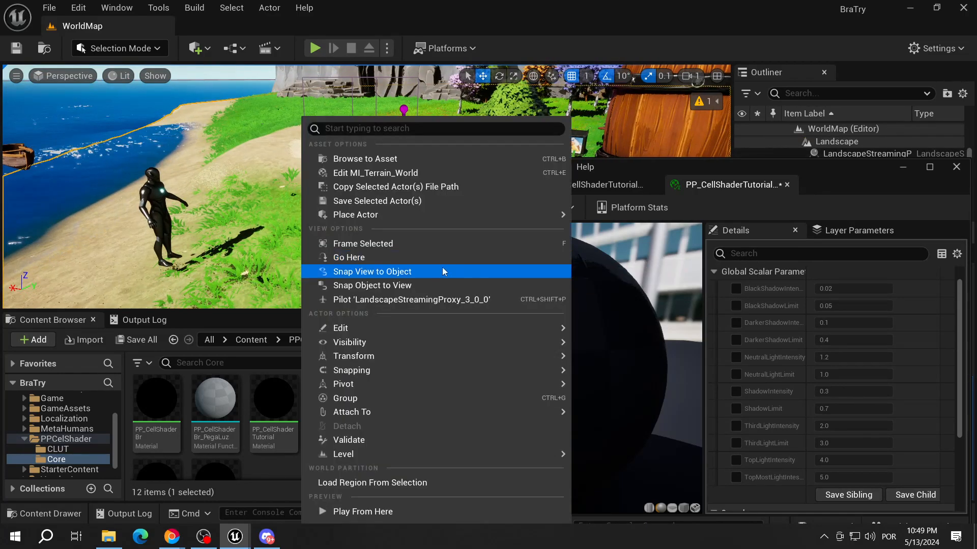
pyautogui.click(250, 236)
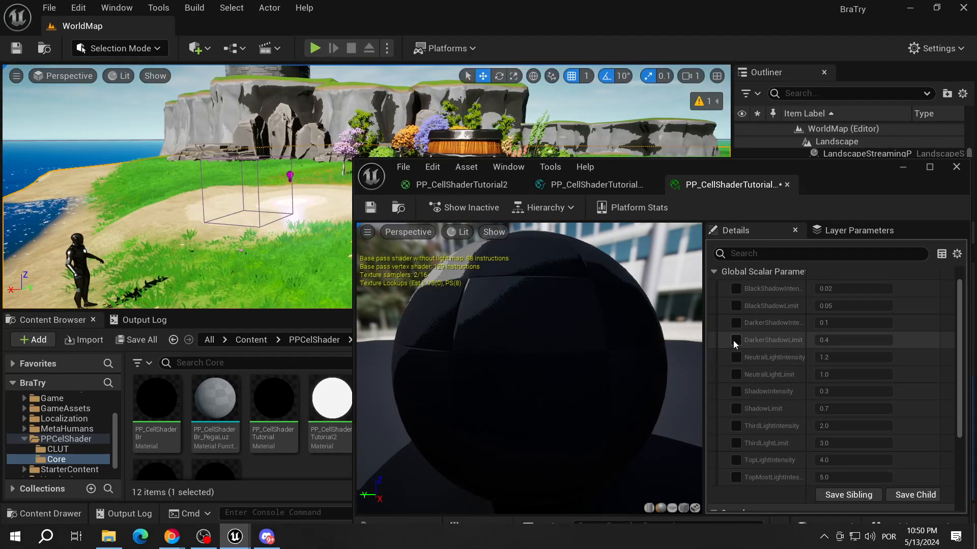
pyautogui.click(736, 392)
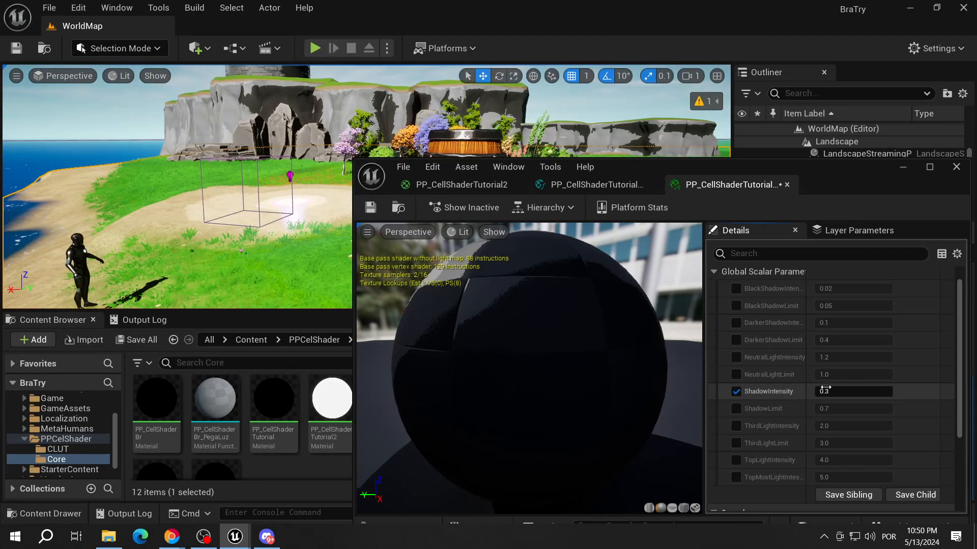
pyautogui.moveTo(830, 392)
pyautogui.mouseDown()
pyautogui.moveTo(915, 391)
pyautogui.moveTo(827, 391)
pyautogui.mouseUp()
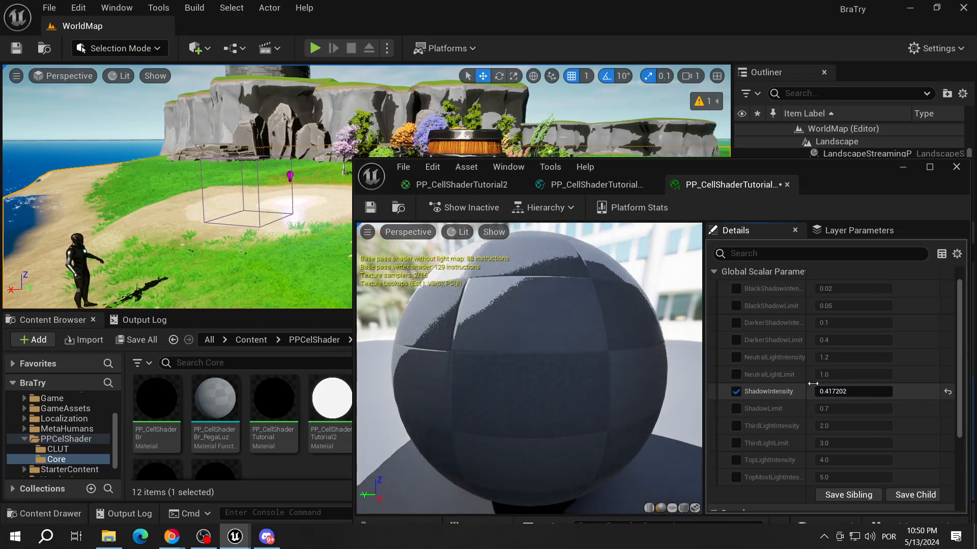
# - Assign PP_CellShaderTutorial2_Inst as the post process material of CellShaderTutorial_Volume and reopen the instance
pyautogui.click(903, 167)
pyautogui.scroll(5, 867, 200)
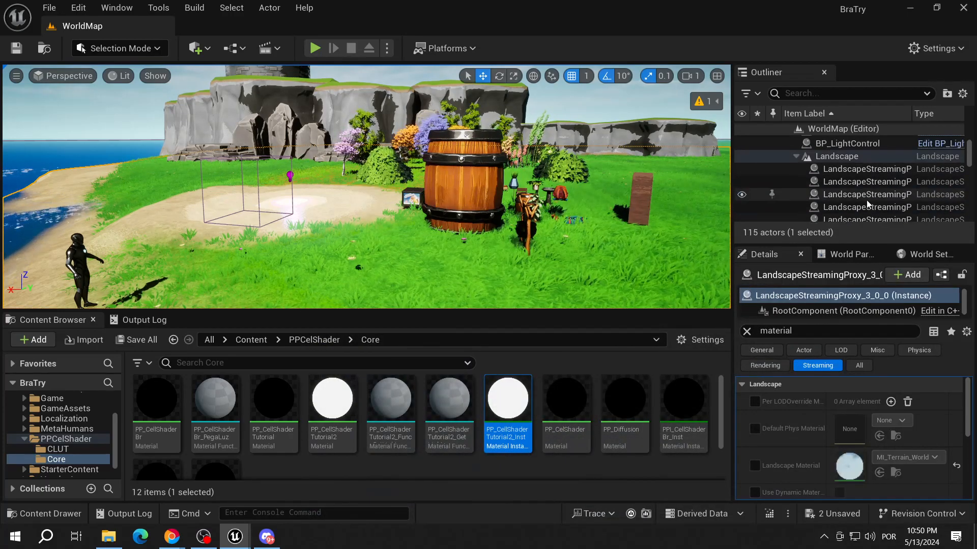
pyautogui.click(865, 192)
pyautogui.moveTo(512, 399); pyautogui.dragTo(869, 437)
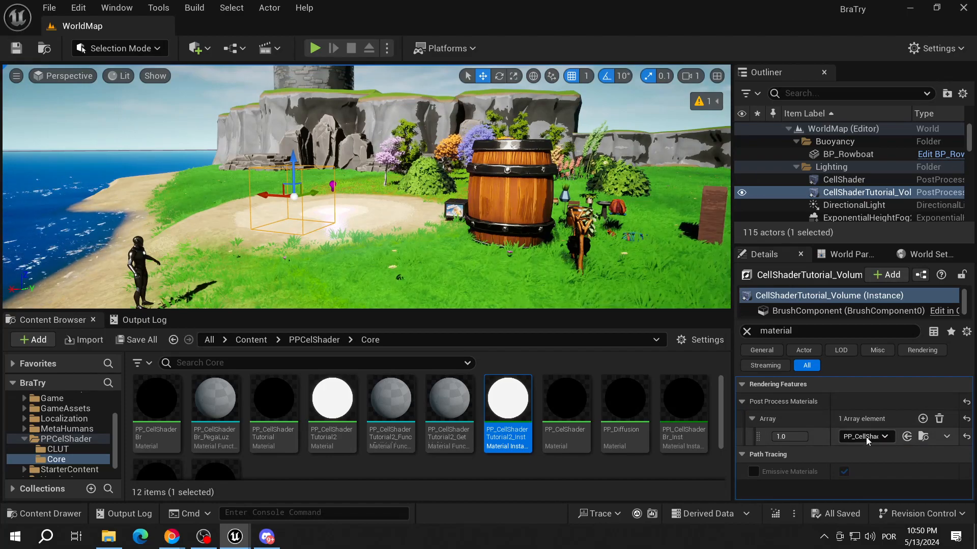
pyautogui.doubleClick(865, 437)
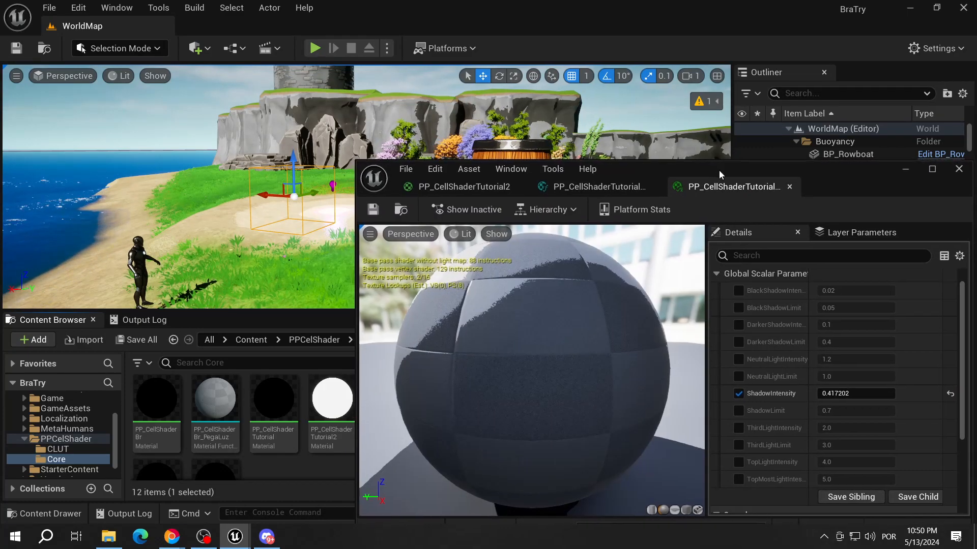
# - Raise ShadowIntensity to about 1.15 while viewing the cliffs in the level
pyautogui.moveTo(719, 169); pyautogui.dragTo(722, 175)
pyautogui.moveTo(837, 398)
pyautogui.mouseDown()
pyautogui.moveTo(875, 398)
pyautogui.moveTo(854, 397)
pyautogui.mouseUp()
pyautogui.moveTo(229, 204)
pyautogui.mouseDown(button='right')
pyautogui.moveTo(245, 187)
pyautogui.moveTo(233, 178)
pyautogui.moveTo(235, 196)
pyautogui.mouseUp(button='right')
pyautogui.press('w')
pyautogui.moveTo(859, 397)
pyautogui.mouseDown()
pyautogui.moveTo(891, 397)
pyautogui.moveTo(870, 398)
pyautogui.mouseUp()
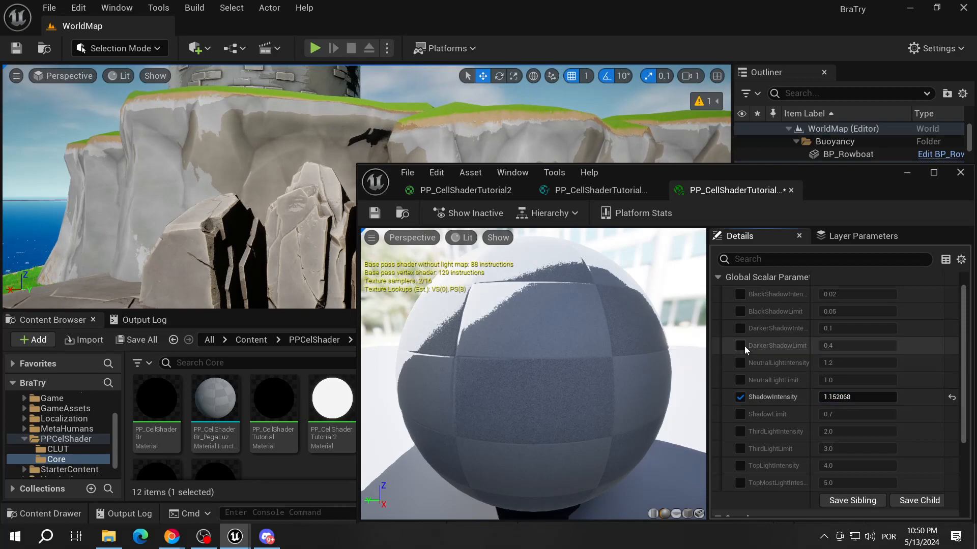
# - Override DarkerShadowIntensity at about 0.6 and BlackShadowIntensity at about 1.72
pyautogui.click(740, 329)
pyautogui.moveTo(860, 329)
pyautogui.mouseDown()
pyautogui.moveTo(894, 329)
pyautogui.moveTo(873, 328)
pyautogui.mouseUp()
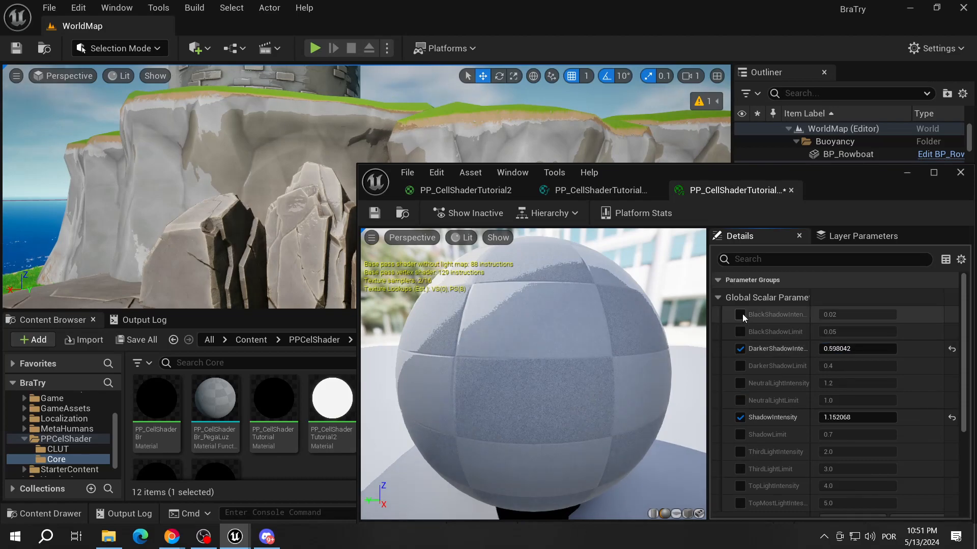
pyautogui.click(741, 314)
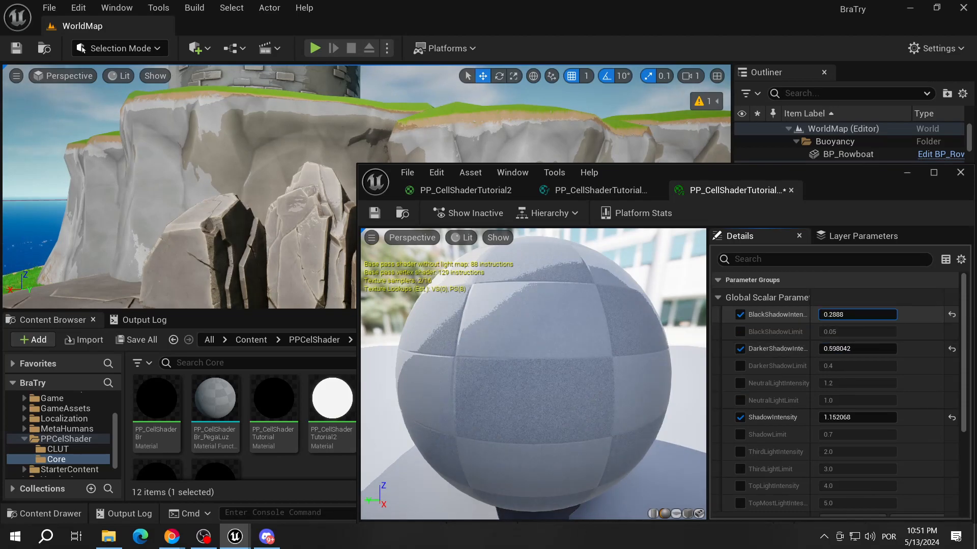
pyautogui.moveTo(859, 314); pyautogui.dragTo(895, 314)
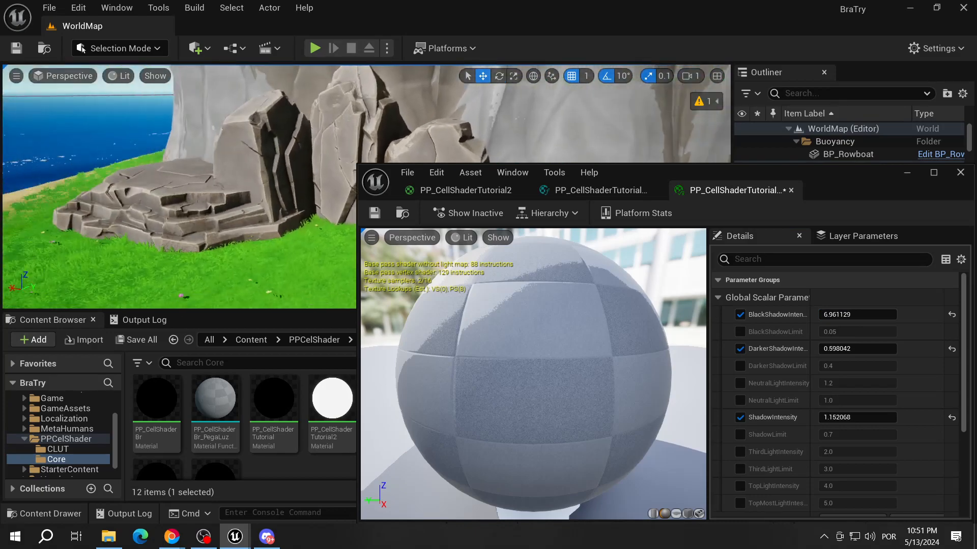
pyautogui.moveTo(179, 186); pyautogui.dragTo(184, 178, button='right')
pyautogui.moveTo(860, 314)
pyautogui.mouseDown()
pyautogui.moveTo(877, 314)
pyautogui.moveTo(858, 314)
pyautogui.mouseUp()
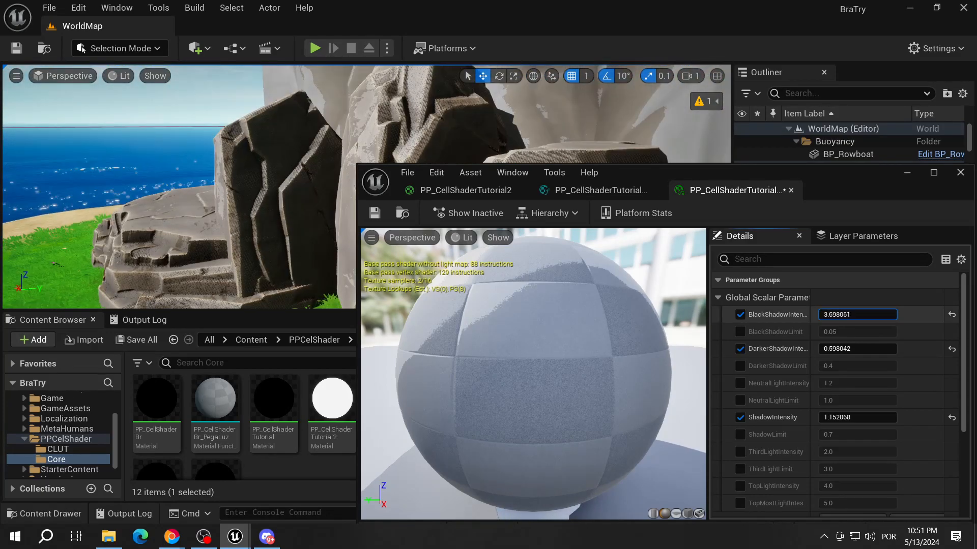
pyautogui.moveTo(860, 314); pyautogui.dragTo(849, 314)
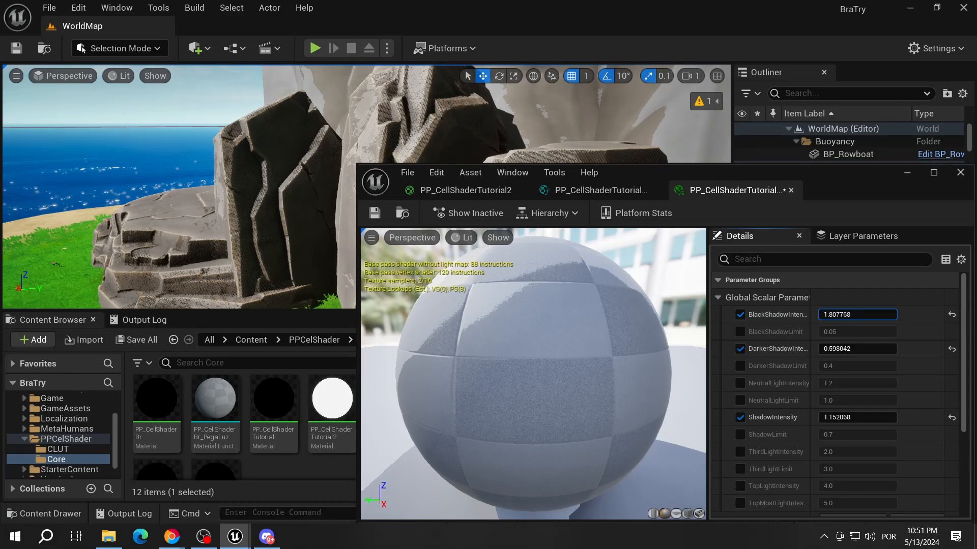
# - Lower ShadowIntensity to about 0.776 and DarkerShadowIntensity to about 0.464
pyautogui.moveTo(285, 229)
pyautogui.mouseDown(button='right')
pyautogui.moveTo(290, 255)
pyautogui.moveTo(336, 255)
pyautogui.moveTo(269, 260)
pyautogui.moveTo(270, 284)
pyautogui.moveTo(295, 249)
pyautogui.moveTo(280, 216)
pyautogui.mouseUp(button='right')
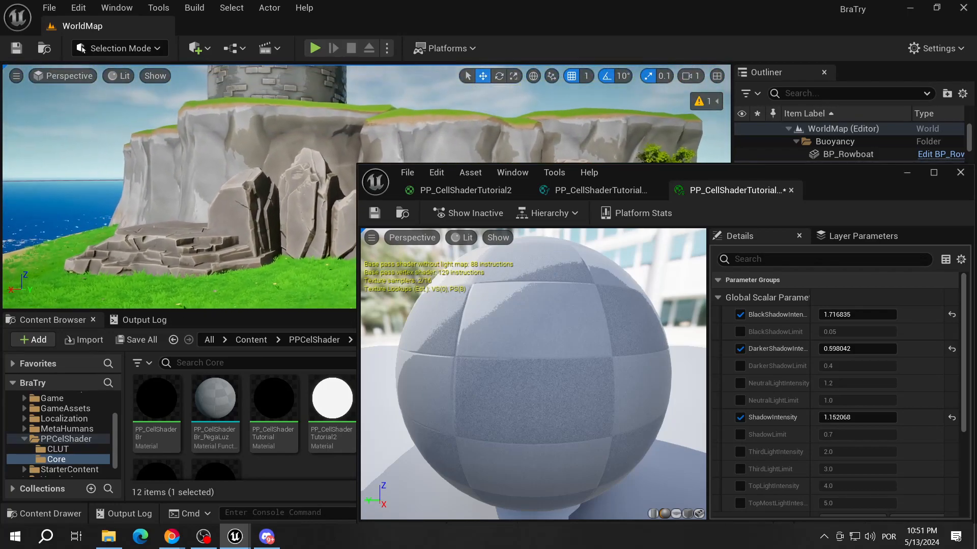
pyautogui.moveTo(857, 417); pyautogui.dragTo(847, 418)
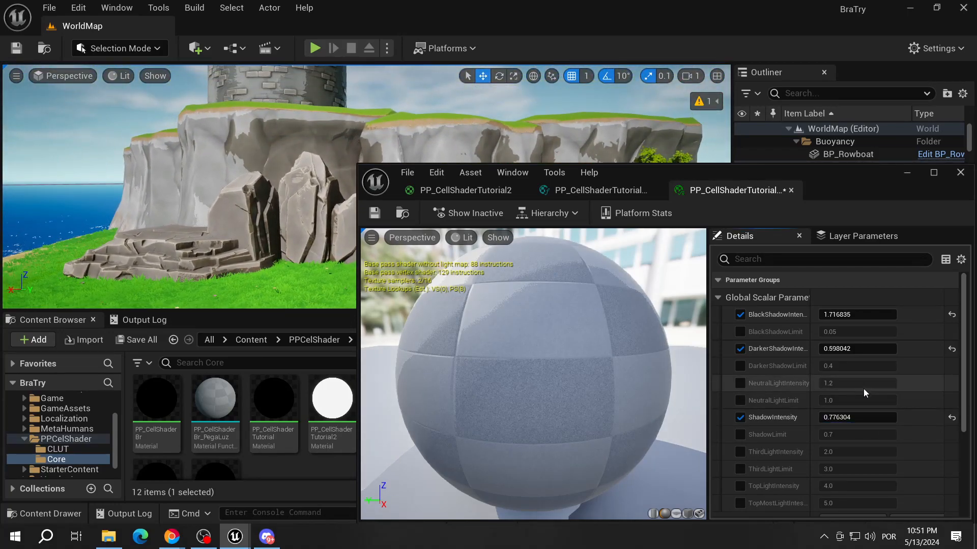
pyautogui.moveTo(857, 348); pyautogui.dragTo(837, 349)
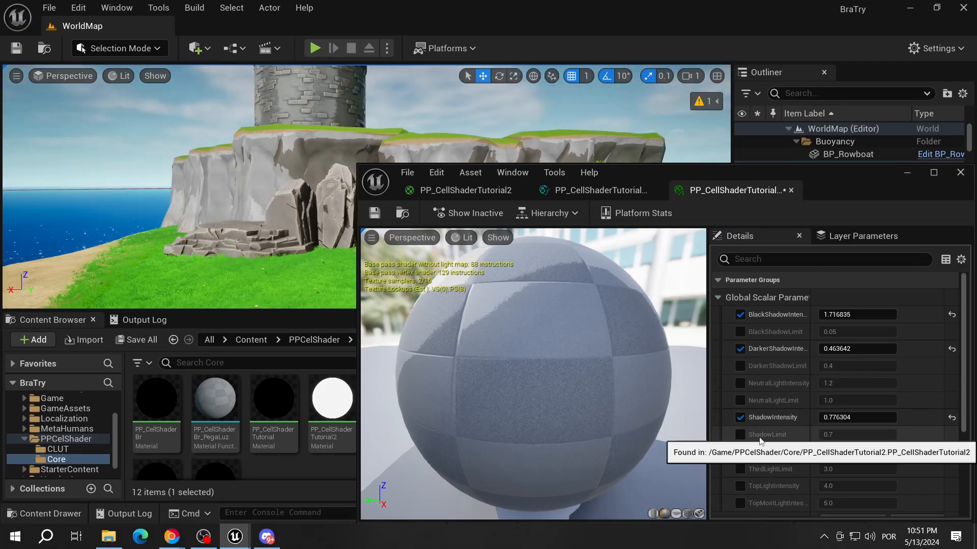
# - Override ShadowLimit at about 0.674 and DarkerShadowLimit at about 0.515, and save the instance
pyautogui.click(740, 434)
pyautogui.moveTo(832, 435); pyautogui.dragTo(838, 435)
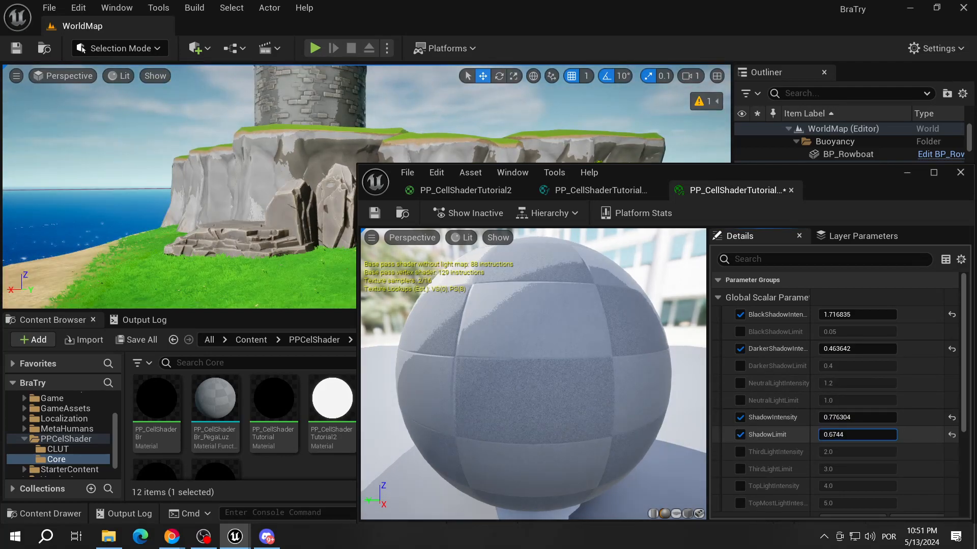
pyautogui.click(741, 365)
pyautogui.moveTo(831, 366); pyautogui.dragTo(859, 367)
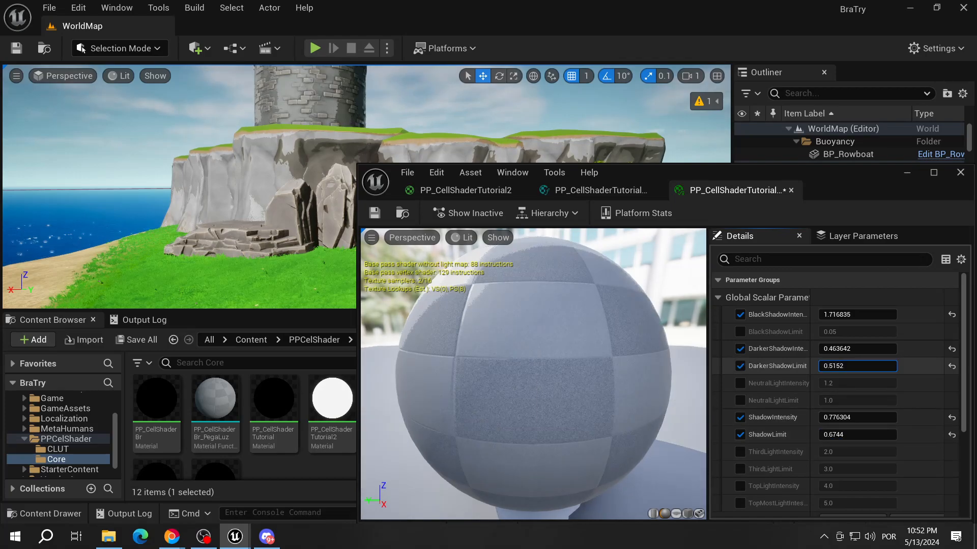
pyautogui.press('s')
pyautogui.moveTo(178, 204); pyautogui.dragTo(198, 220, button='right')
pyautogui.press('w')
pyautogui.click(375, 214)
# - Look over the shadow branches in the PP_CellShaderTutorial2 material graph and the brightly lit sand in the level
pyautogui.click(593, 192)
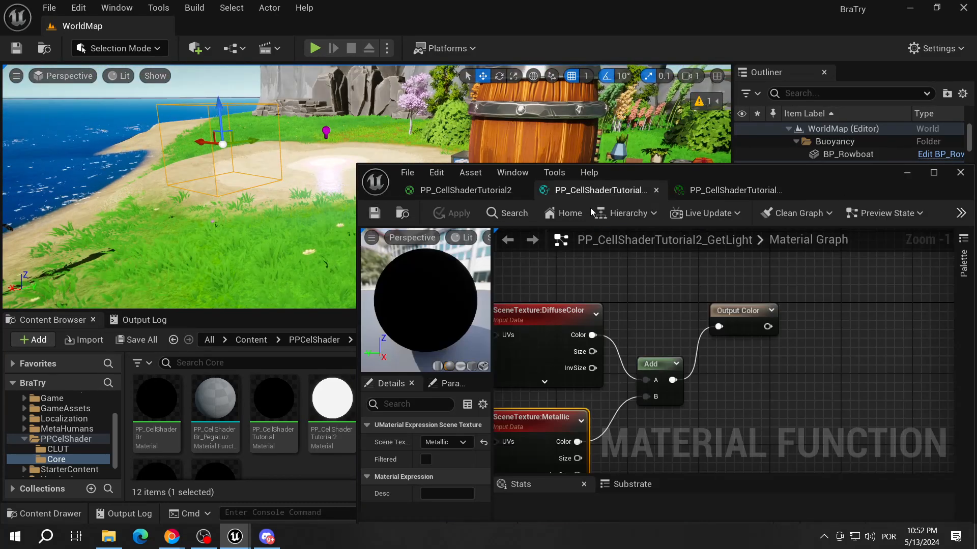
pyautogui.click(476, 195)
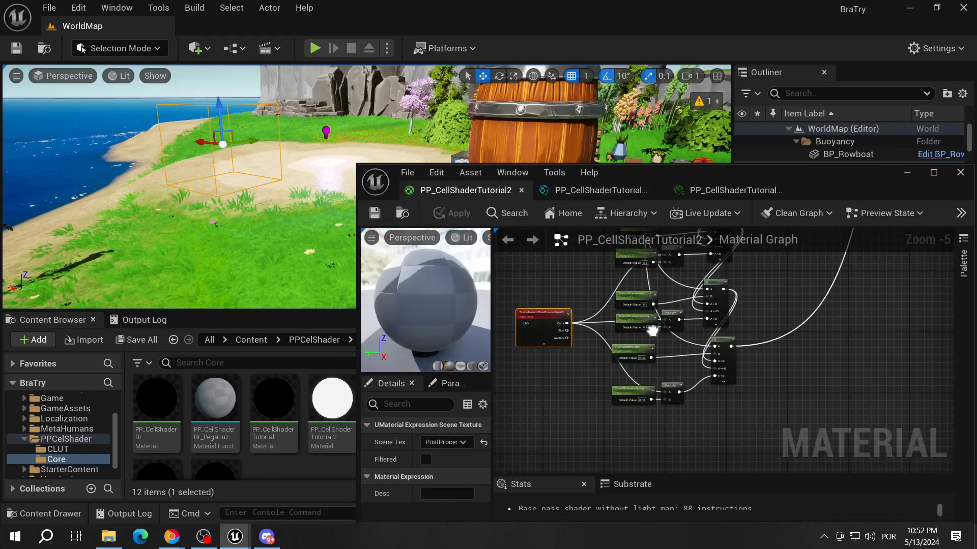
pyautogui.scroll(-4, 647, 380)
pyautogui.moveTo(647, 377); pyautogui.dragTo(610, 412, button='right')
pyautogui.moveTo(590, 458); pyautogui.dragTo(704, 273)
pyautogui.moveTo(688, 328); pyautogui.dragTo(692, 364)
pyautogui.moveTo(692, 364); pyautogui.dragTo(716, 290, button='right')
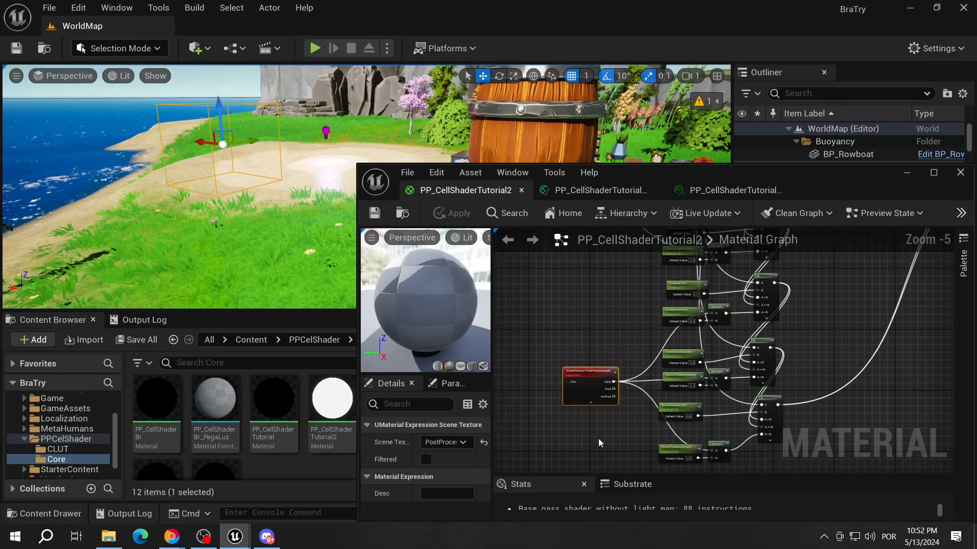
pyautogui.scroll(-2, 598, 438)
pyautogui.moveTo(633, 368); pyautogui.dragTo(752, 363, button='right')
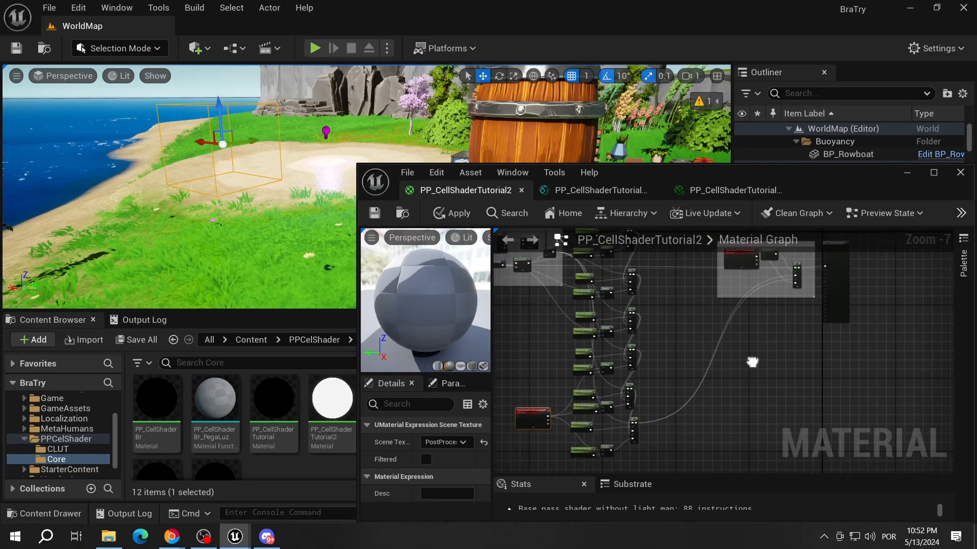
pyautogui.moveTo(316, 225); pyautogui.dragTo(320, 252, button='right')
pyautogui.press('w')
pyautogui.press('s')
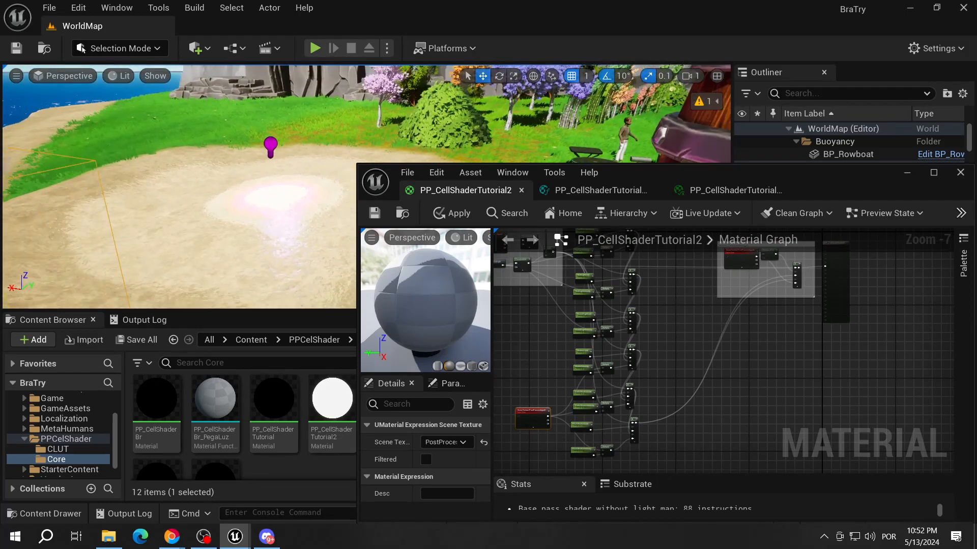
# - Move the final comment block and the material output node farther away from the If chain to make room
pyautogui.moveTo(763, 355); pyautogui.dragTo(707, 384, button='right')
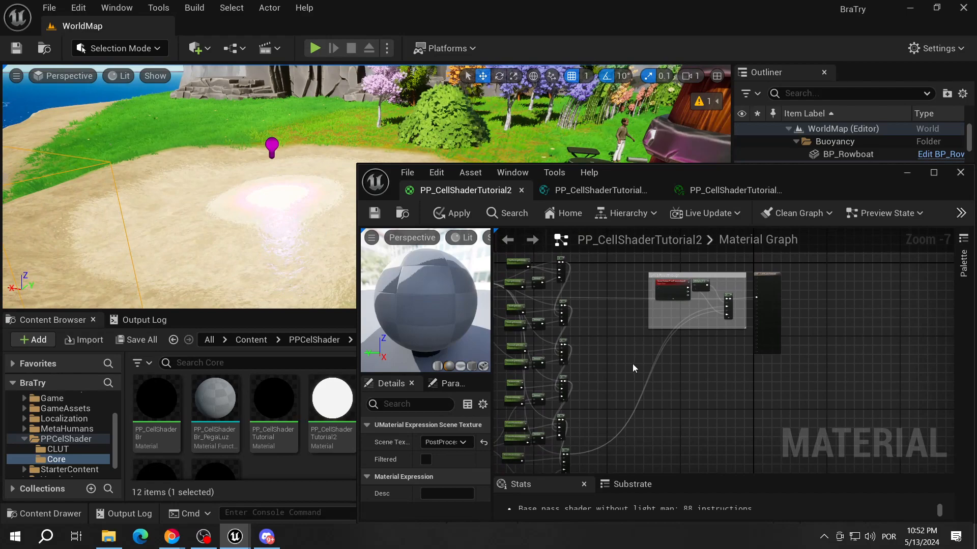
pyautogui.moveTo(811, 265); pyautogui.dragTo(830, 299)
pyautogui.moveTo(609, 380); pyautogui.dragTo(632, 371, button='right')
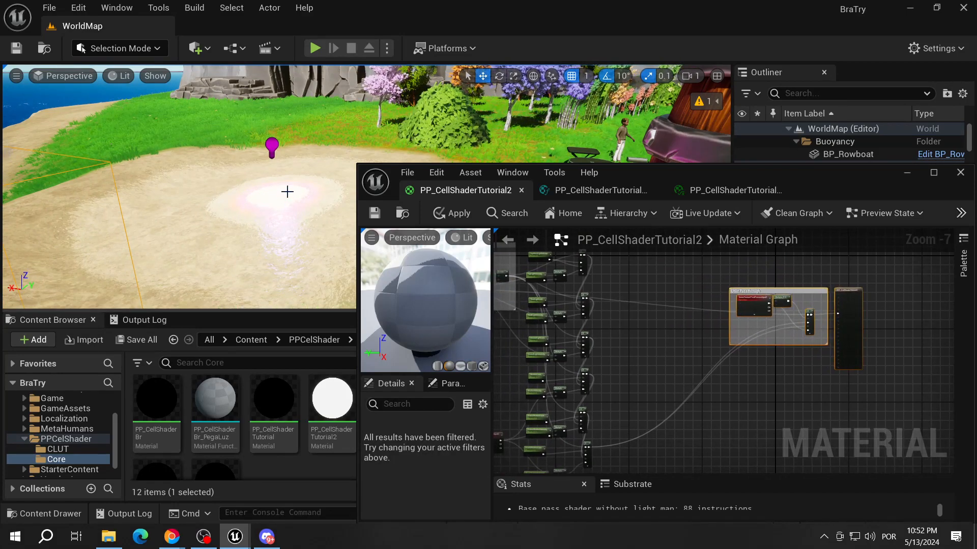
pyautogui.moveTo(638, 348)
pyautogui.mouseDown(button='right')
pyautogui.moveTo(646, 320)
pyautogui.moveTo(651, 345)
pyautogui.mouseUp(button='right')
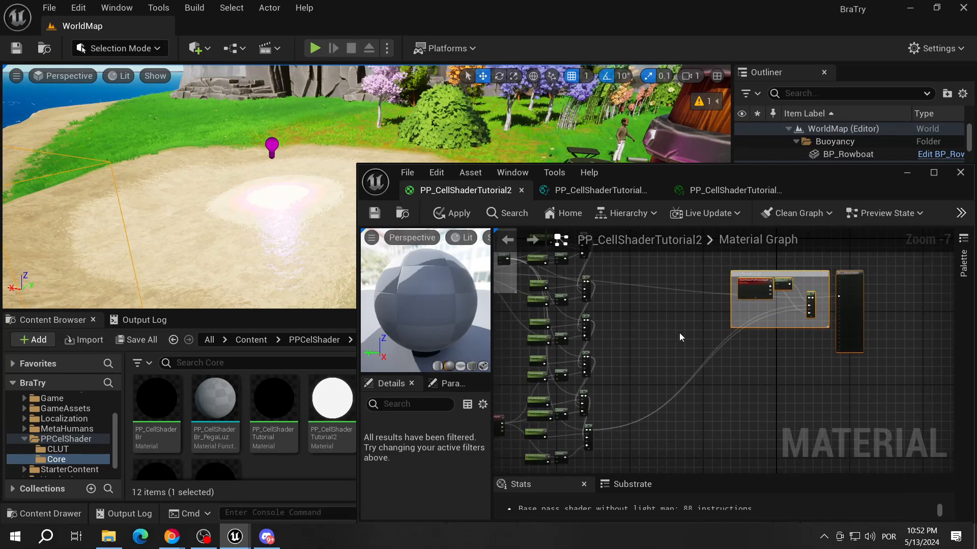
# - Add a Desaturation node fed by the output of the last If node in the chain
pyautogui.scroll(3, 678, 335)
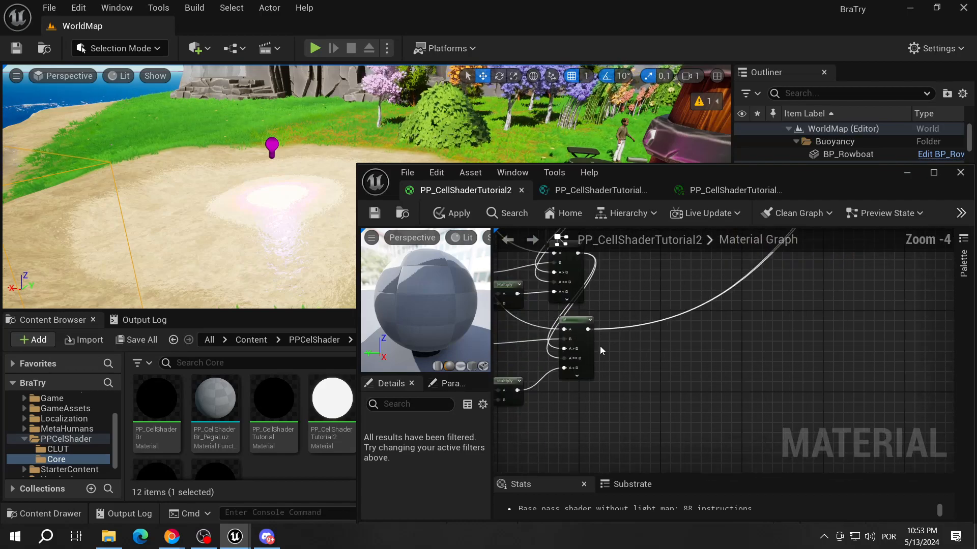
pyautogui.moveTo(624, 346); pyautogui.dragTo(625, 346)
pyautogui.write('desa')
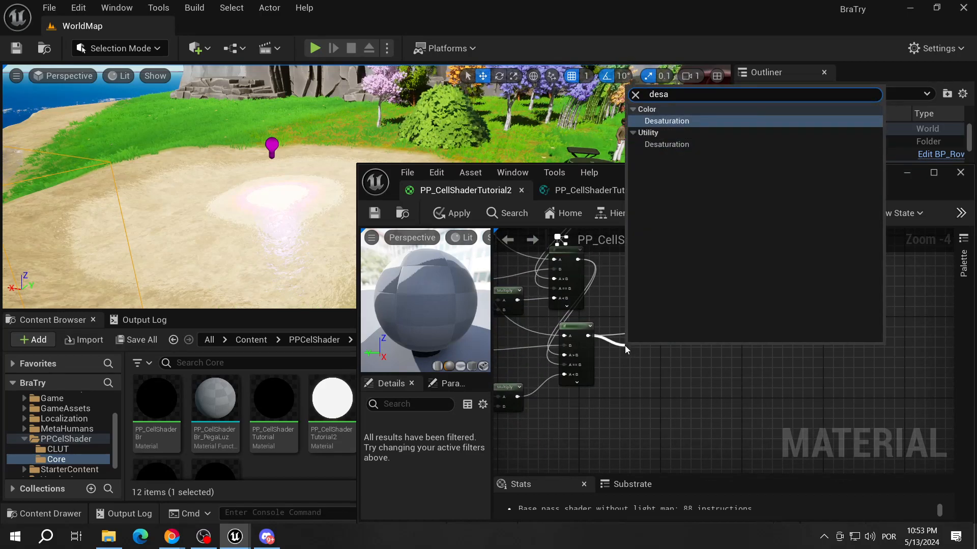
pyautogui.press('Return')
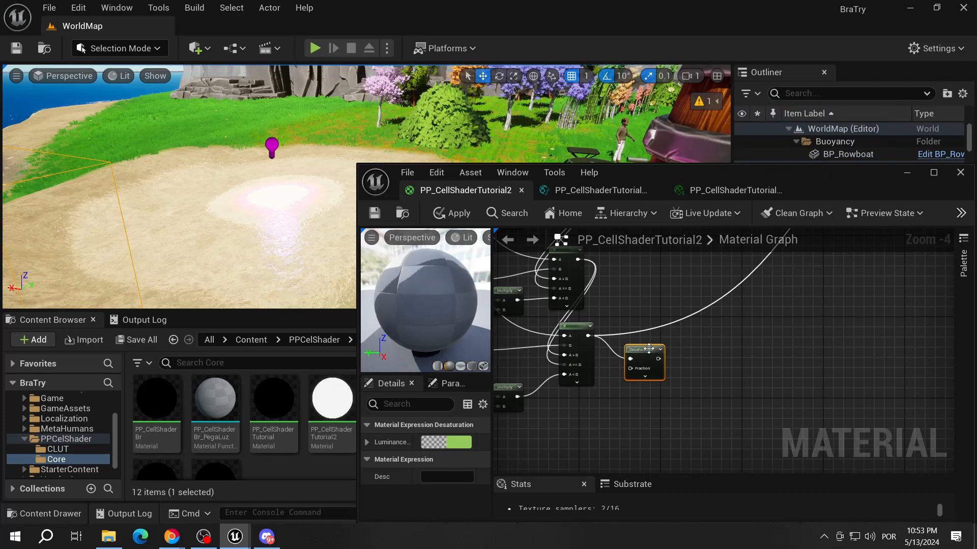
# - Connect the Desaturation output to the A == B and A < B inputs of the Unlit Passthrough If node and save the material
pyautogui.moveTo(691, 348); pyautogui.dragTo(626, 383, button='right')
pyautogui.scroll(-1, 627, 382)
pyautogui.moveTo(584, 377); pyautogui.dragTo(654, 416)
pyautogui.moveTo(634, 434); pyautogui.dragTo(713, 324, button='right')
pyautogui.scroll(-2, 712, 326)
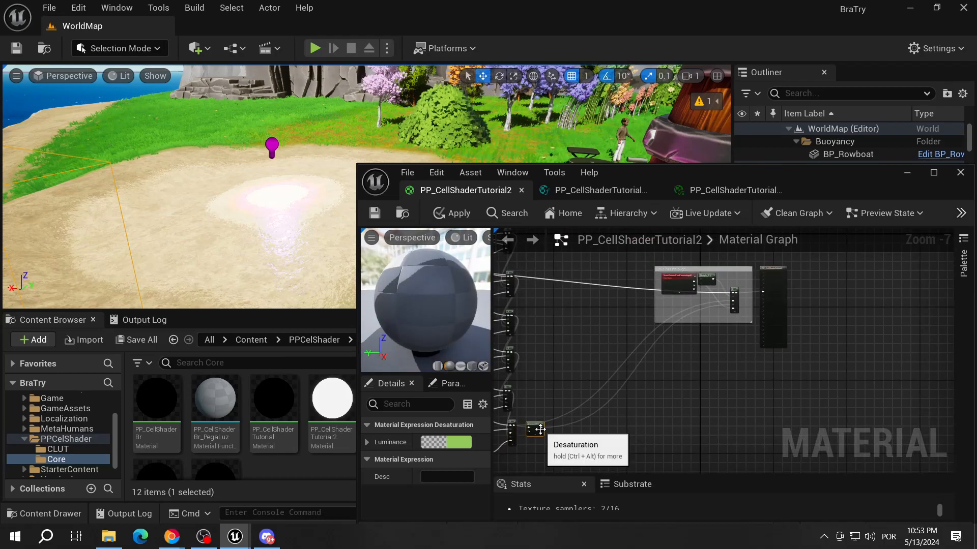
pyautogui.scroll(2, 540, 428)
pyautogui.moveTo(542, 427); pyautogui.dragTo(860, 320)
pyautogui.click(375, 214)
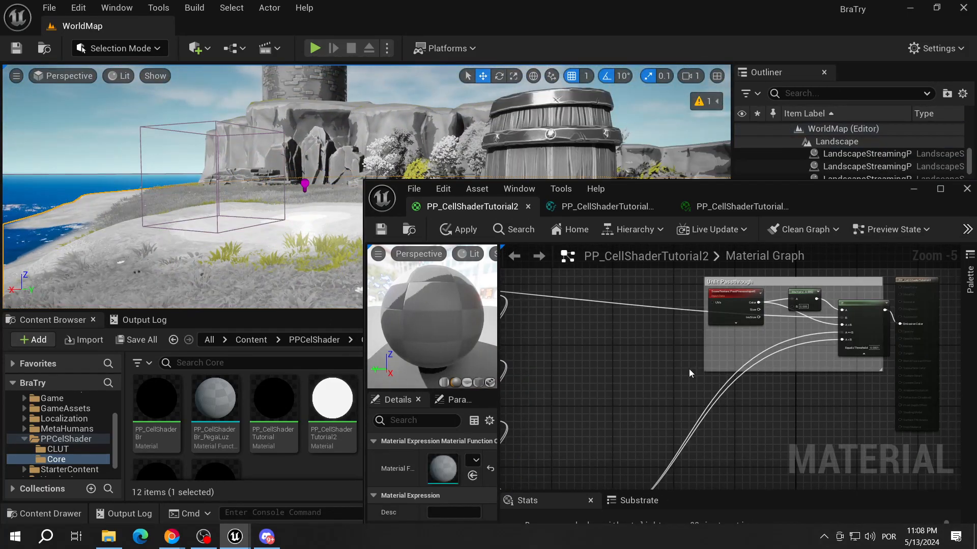
# - Examine the Desaturation wiring between the last If node and the Unlit Passthrough block, and the desaturated level
pyautogui.moveTo(748, 400); pyautogui.dragTo(713, 394, button='right')
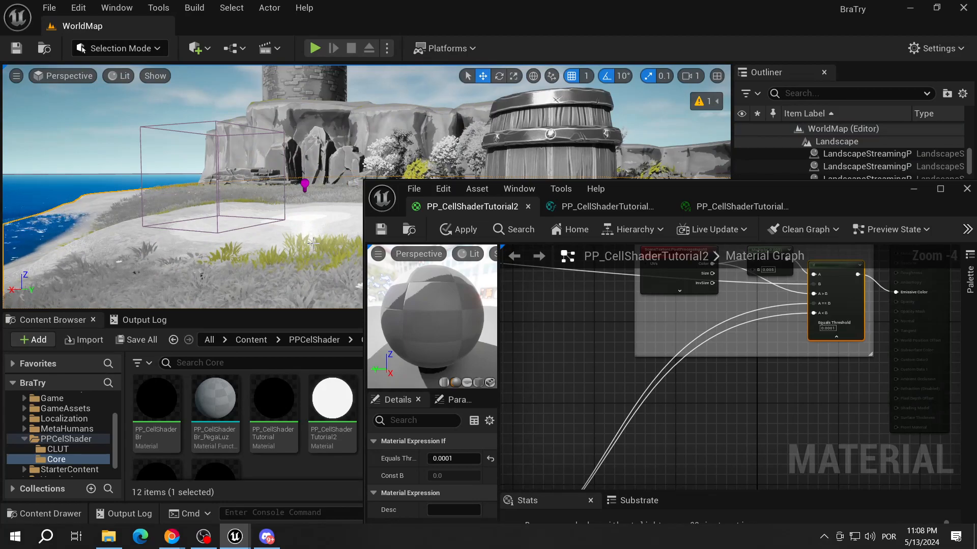
pyautogui.moveTo(634, 328); pyautogui.dragTo(635, 381, button='right')
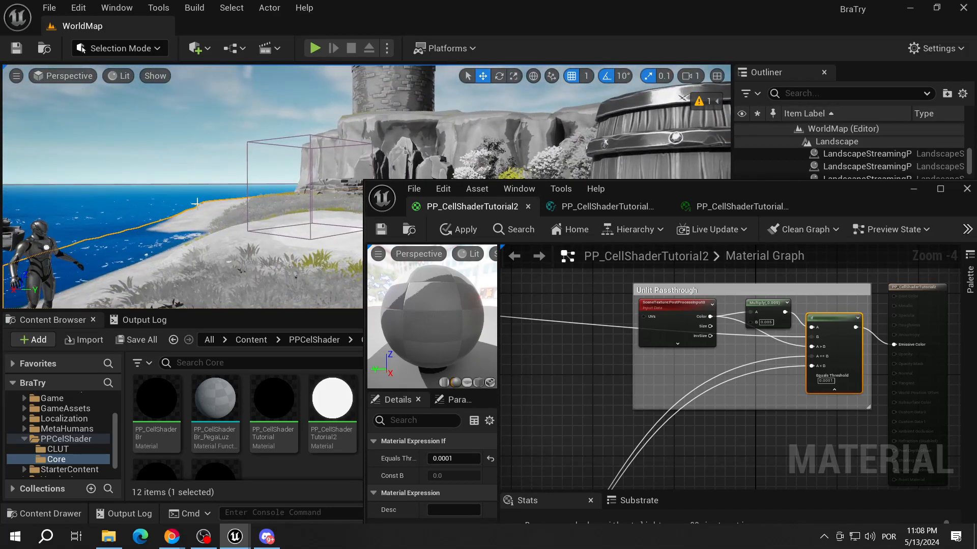
pyautogui.moveTo(658, 383); pyautogui.dragTo(761, 318, button='right')
pyautogui.scroll(-2, 761, 319)
pyautogui.moveTo(649, 394); pyautogui.dragTo(879, 304)
pyautogui.moveTo(606, 370); pyautogui.dragTo(780, 355, button='right')
pyautogui.scroll(-1, 780, 355)
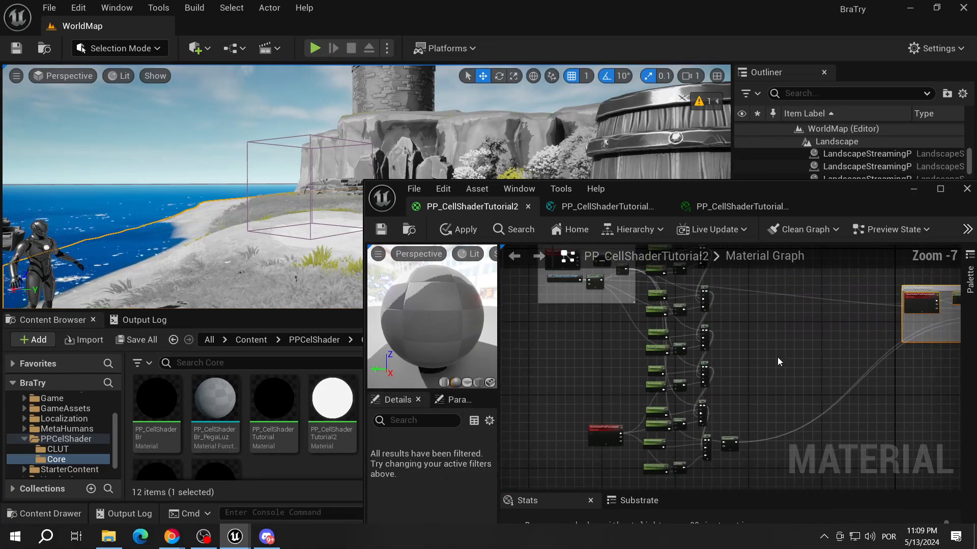
pyautogui.moveTo(700, 402); pyautogui.dragTo(763, 371)
pyautogui.moveTo(771, 318); pyautogui.dragTo(673, 370, button='right')
pyautogui.press('w')
pyautogui.moveTo(173, 232)
pyautogui.mouseDown(button='right')
pyautogui.moveTo(176, 246)
pyautogui.moveTo(196, 231)
pyautogui.moveTo(183, 232)
pyautogui.mouseUp(button='right')
pyautogui.moveTo(264, 176); pyautogui.dragTo(287, 199, button='right')
pyautogui.scroll(5, 663, 371)
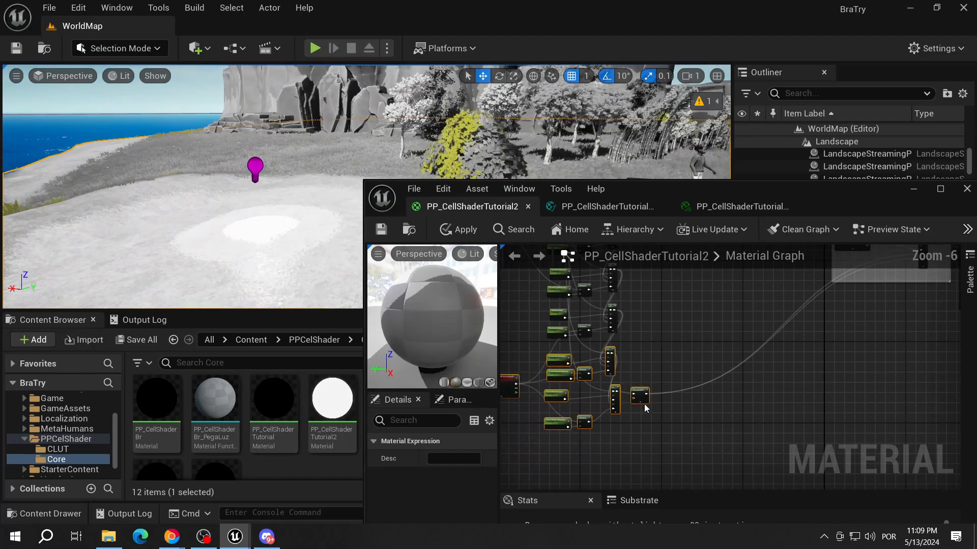
pyautogui.click(648, 331)
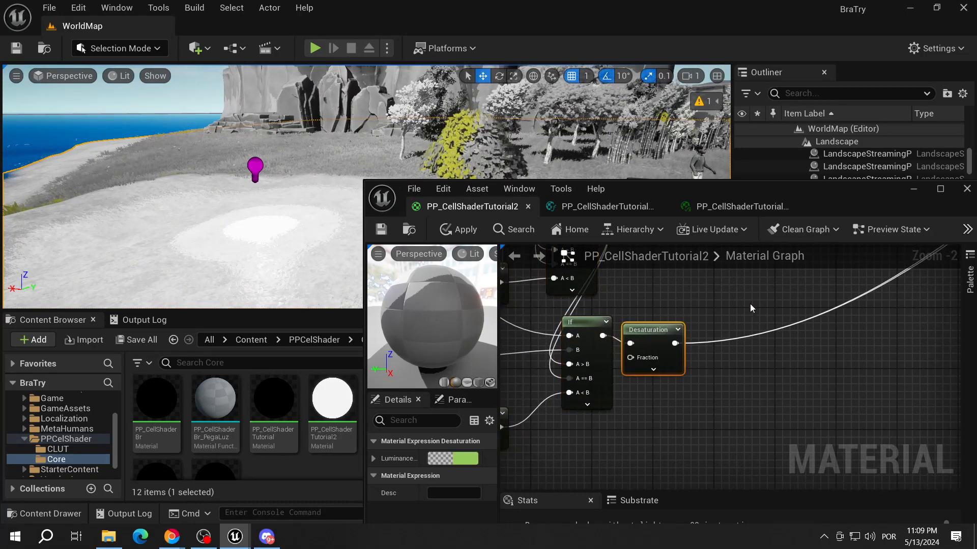
pyautogui.moveTo(749, 304); pyautogui.dragTo(715, 389, button='right')
pyautogui.scroll(-1, 716, 389)
pyautogui.moveTo(285, 198); pyautogui.dragTo(249, 182, button='right')
pyautogui.scroll(-2, 636, 352)
pyautogui.moveTo(644, 360); pyautogui.dragTo(604, 436, button='right')
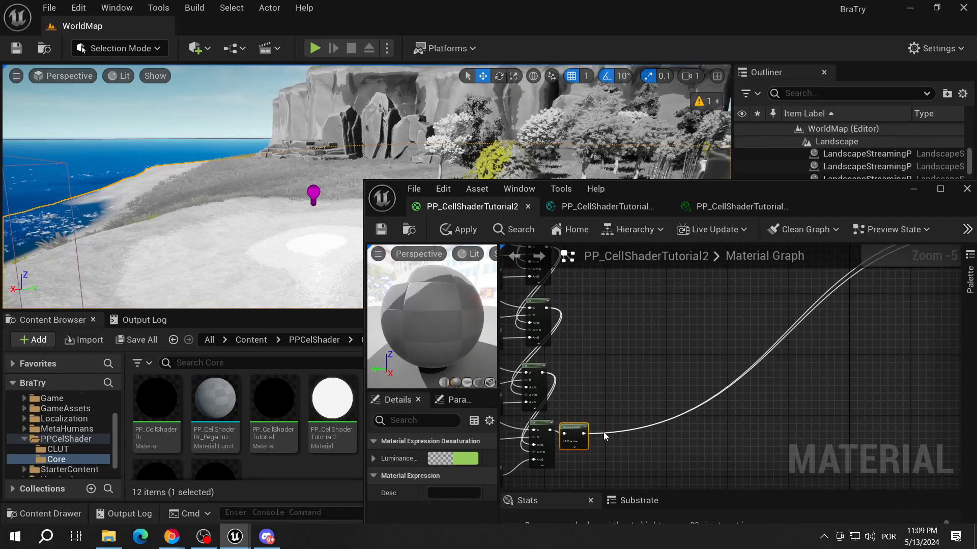
pyautogui.moveTo(632, 383); pyautogui.dragTo(587, 386, button='right')
pyautogui.moveTo(646, 307); pyautogui.dragTo(652, 407, button='right')
pyautogui.moveTo(718, 390); pyautogui.dragTo(679, 447, button='right')
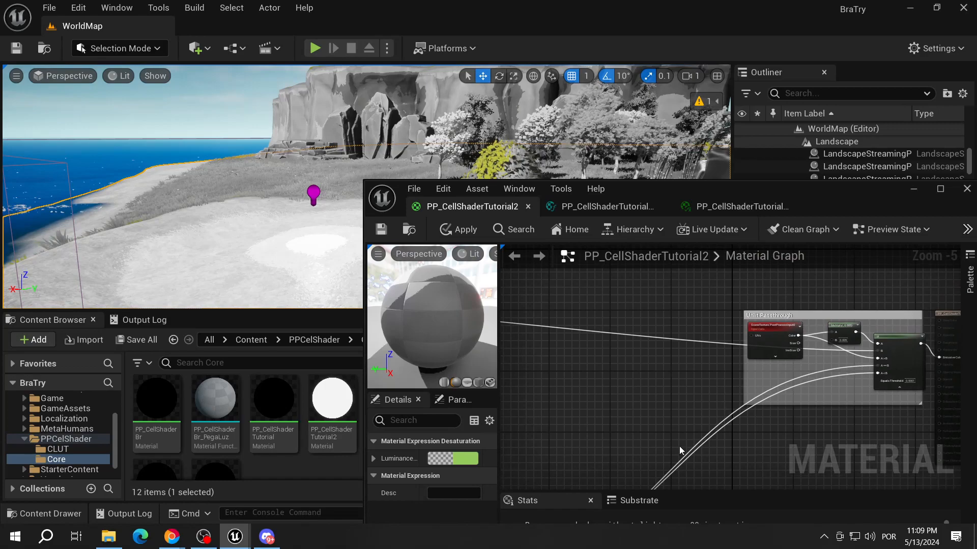
# - Duplicate the SceneTexture PostProcessInput0 node from the Unlit Passthrough block and place the copy outside that block
pyautogui.moveTo(765, 414); pyautogui.dragTo(741, 404, button='right')
pyautogui.moveTo(861, 349); pyautogui.dragTo(853, 349)
pyautogui.moveTo(752, 423); pyautogui.dragTo(731, 353, button='right')
pyautogui.click(819, 313)
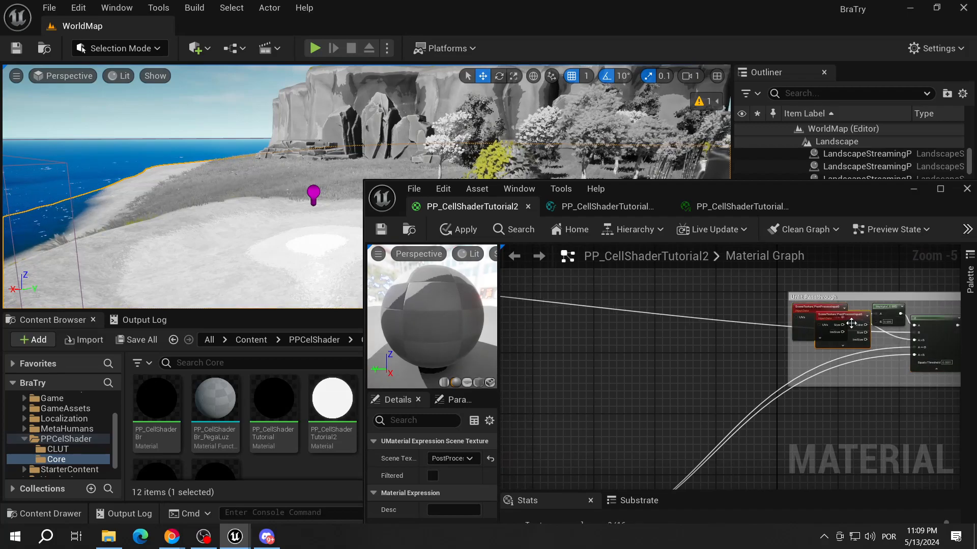
pyautogui.moveTo(819, 312); pyautogui.dragTo(552, 323)
pyautogui.scroll(2, 564, 326)
pyautogui.moveTo(744, 326); pyautogui.dragTo(704, 369, button='right')
pyautogui.moveTo(573, 340); pyautogui.dragTo(622, 338)
pyautogui.moveTo(748, 390); pyautogui.dragTo(604, 369, button='right')
pyautogui.scroll(-1, 610, 370)
pyautogui.moveTo(700, 372); pyautogui.dragTo(586, 351, button='right')
pyautogui.scroll(-1, 778, 382)
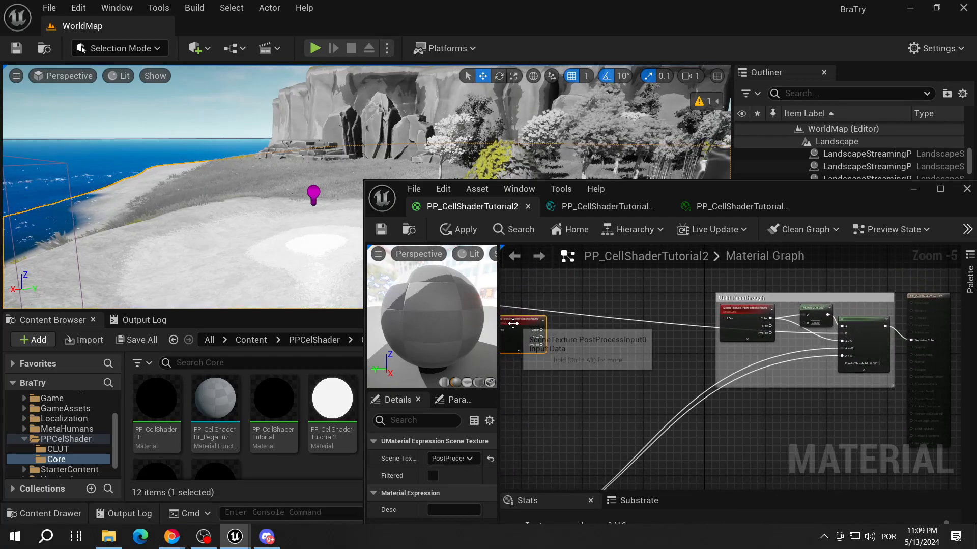
# - Add a Normalize node fed by the Color output of the duplicated SceneTexture node
pyautogui.moveTo(510, 325); pyautogui.dragTo(583, 333)
pyautogui.moveTo(624, 337); pyautogui.dragTo(649, 339)
pyautogui.write('norm')
pyautogui.press('Return')
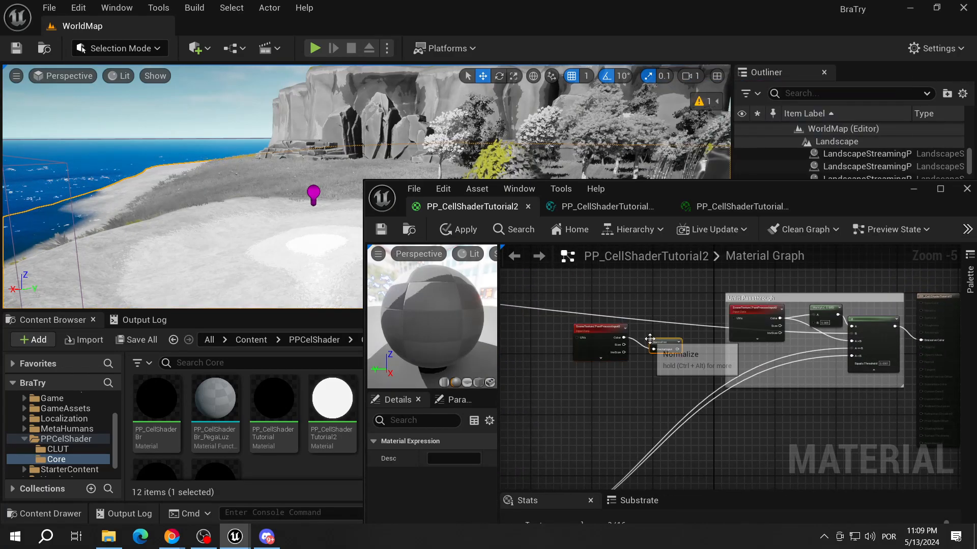
# - Connect the Normalize output directly to Emissive Color and apply the material to preview the normalized colors in the level
pyautogui.moveTo(701, 352); pyautogui.dragTo(596, 352, button='right')
pyautogui.moveTo(558, 338); pyautogui.dragTo(827, 346)
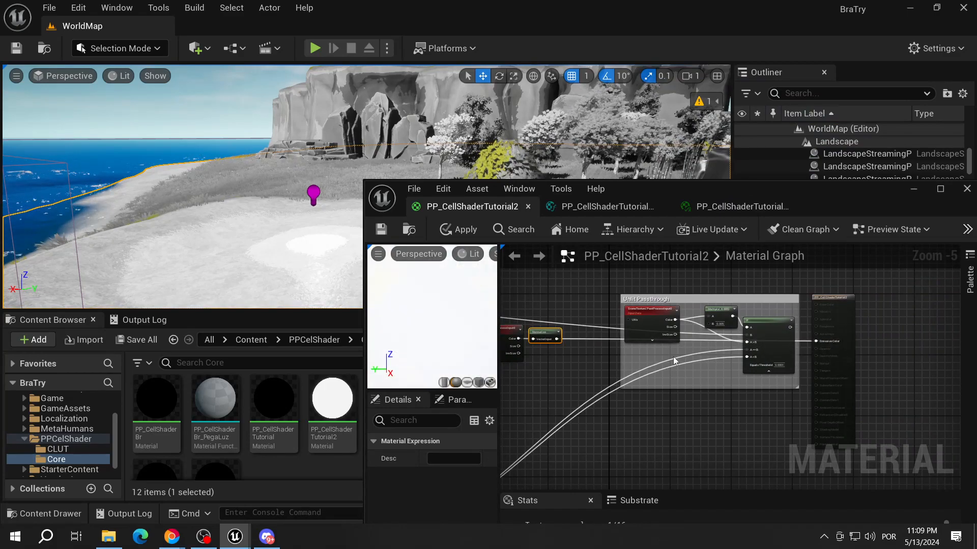
pyautogui.moveTo(544, 364); pyautogui.dragTo(626, 358, button='right')
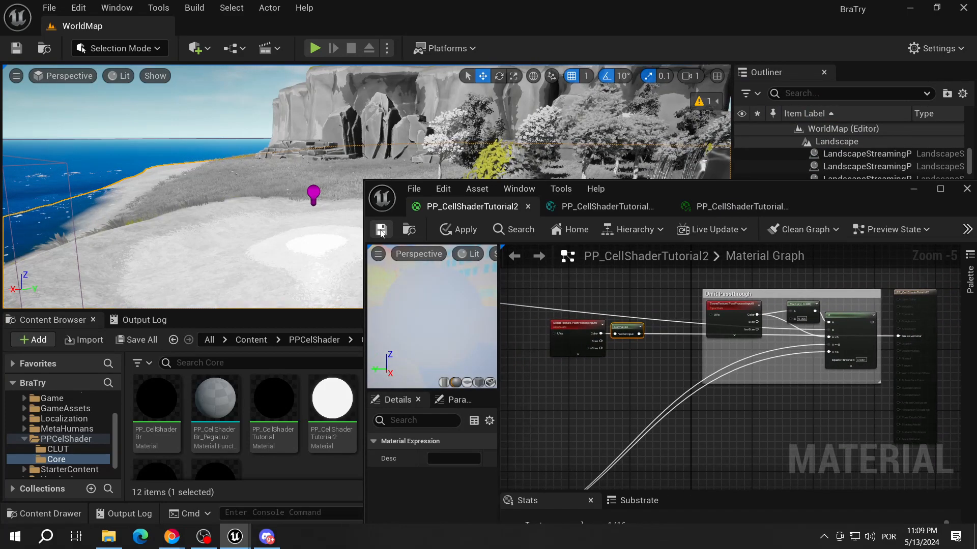
pyautogui.click(458, 230)
pyautogui.moveTo(341, 248); pyautogui.dragTo(51, 206, button='right')
pyautogui.press('w')
pyautogui.press('w')
pyautogui.moveTo(604, 396); pyautogui.dragTo(663, 351, button='right')
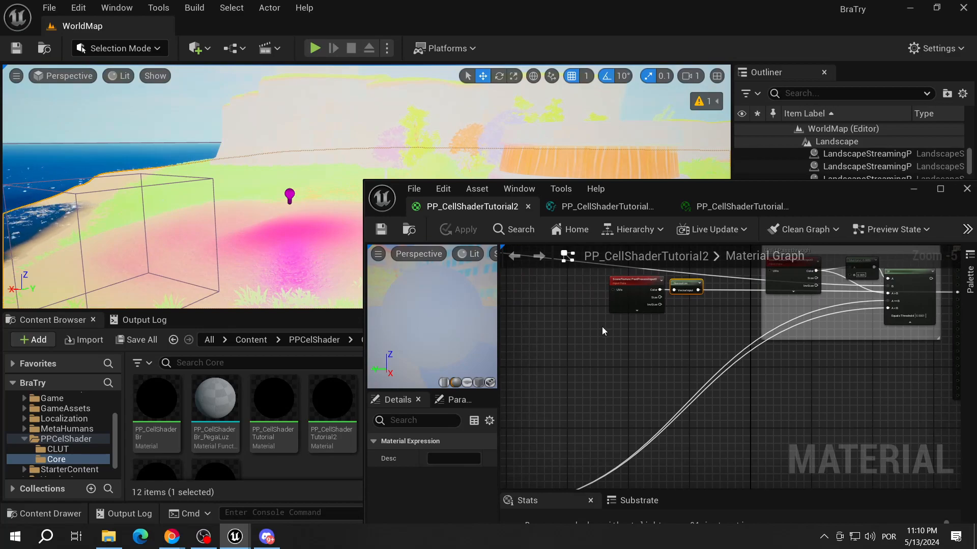
# - Move the duplicated SceneTexture and Normalize nodes closer to the If chain
pyautogui.moveTo(681, 286); pyautogui.dragTo(544, 278)
pyautogui.moveTo(571, 293); pyautogui.dragTo(661, 291, button='right')
pyautogui.scroll(-2, 630, 346)
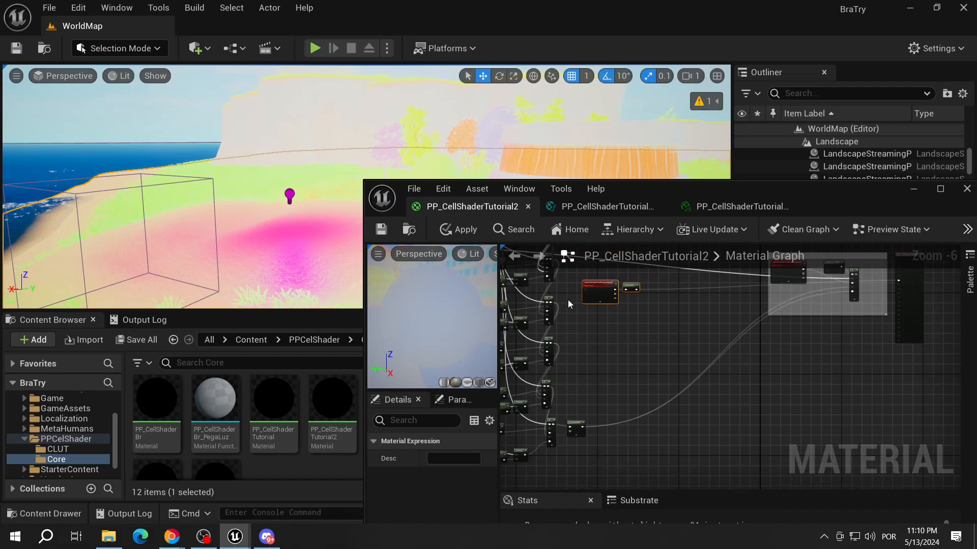
pyautogui.moveTo(591, 382); pyautogui.dragTo(579, 411, button='right')
pyautogui.scroll(2, 655, 314)
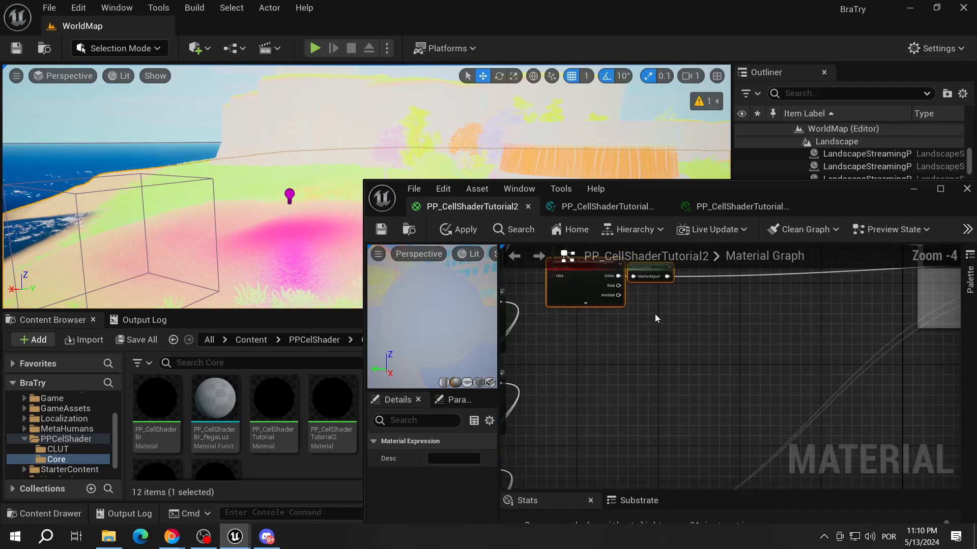
# - Add a Multiply node with the Normalize output as its A input
pyautogui.moveTo(665, 309); pyautogui.dragTo(690, 307)
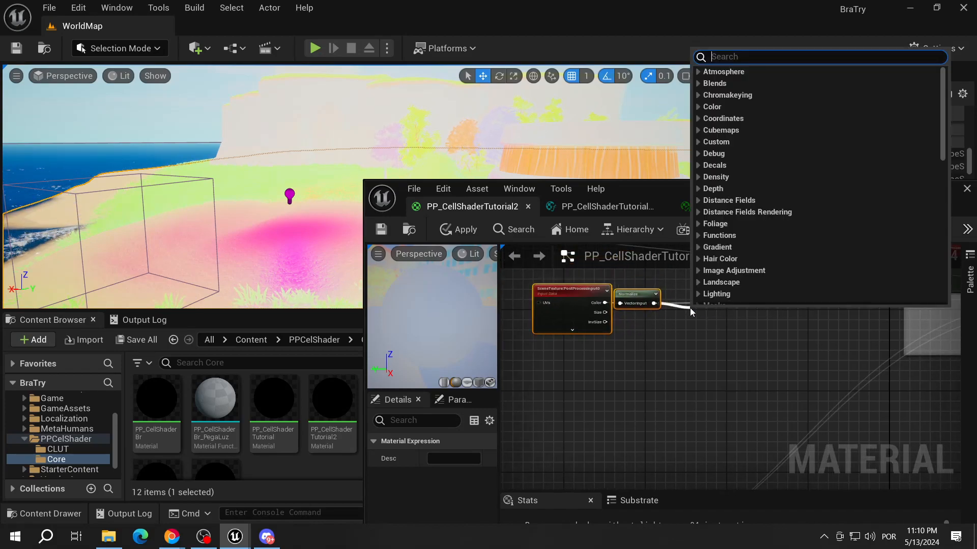
pyautogui.write('mult')
pyautogui.press('Return')
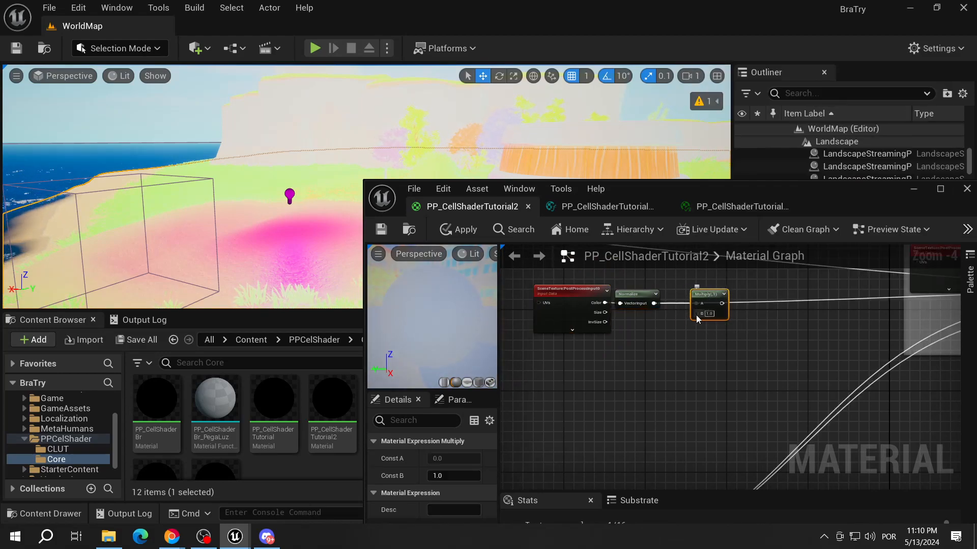
# - Feed the Multiply node's B input with a constant converted to a parameter named ColorIntensity, default value 1.5
pyautogui.moveTo(696, 314); pyautogui.dragTo(667, 319)
pyautogui.write('const')
pyautogui.press('Return')
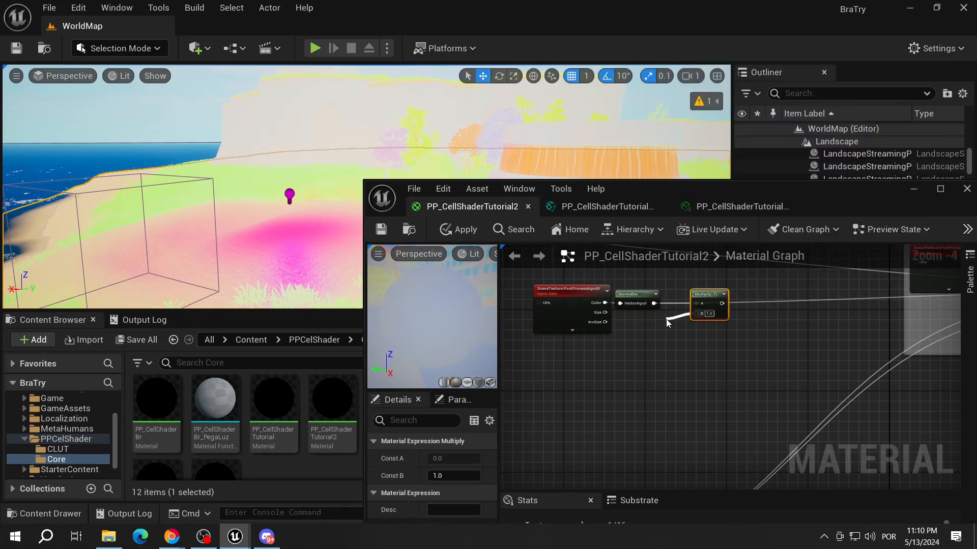
pyautogui.rightClick(651, 322)
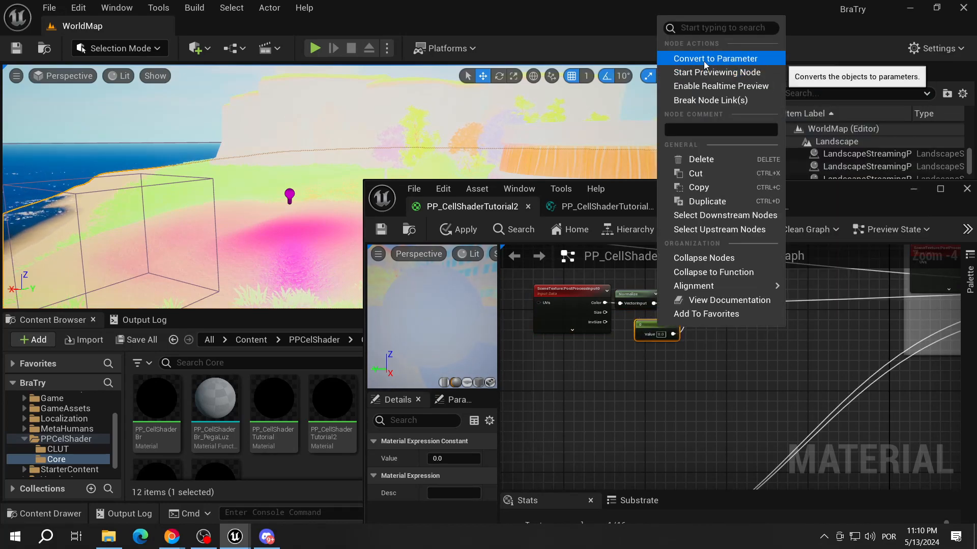
pyautogui.click(703, 61)
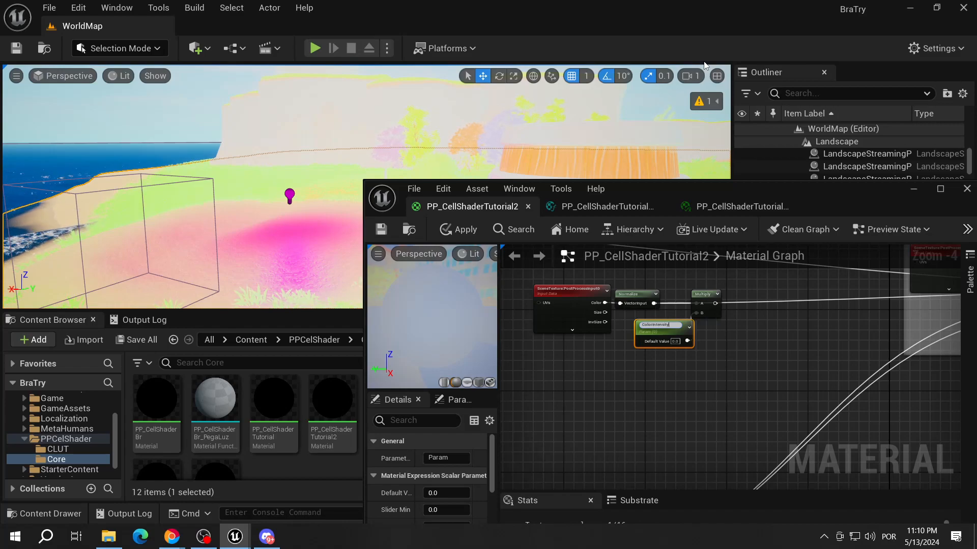
pyautogui.press('BackSpace')
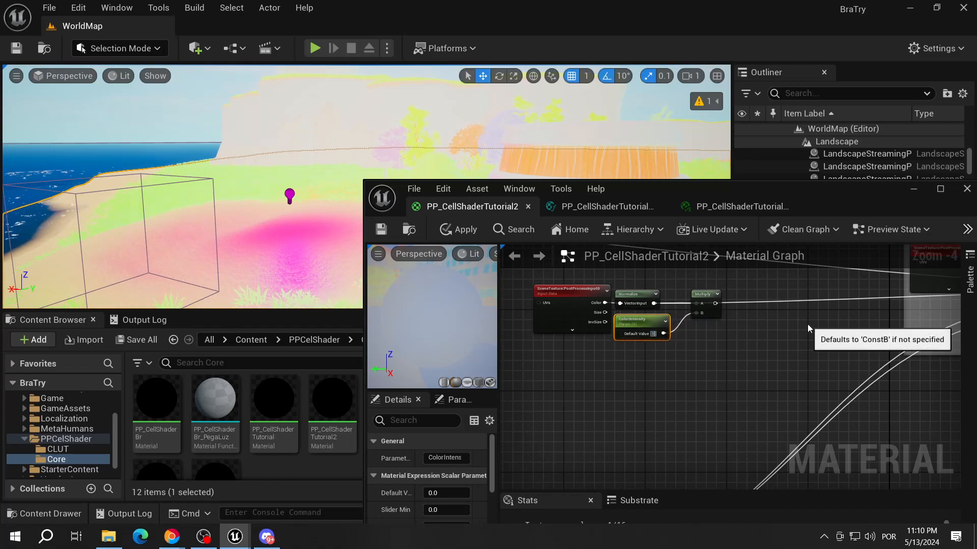
pyautogui.write('1.5')
pyautogui.press('Return')
# - Add a second Multiply node combining the Desaturation output with the intensity-scaled color
pyautogui.moveTo(807, 324); pyautogui.dragTo(563, 445, button='right')
pyautogui.moveTo(563, 445); pyautogui.dragTo(755, 367)
pyautogui.write('mult')
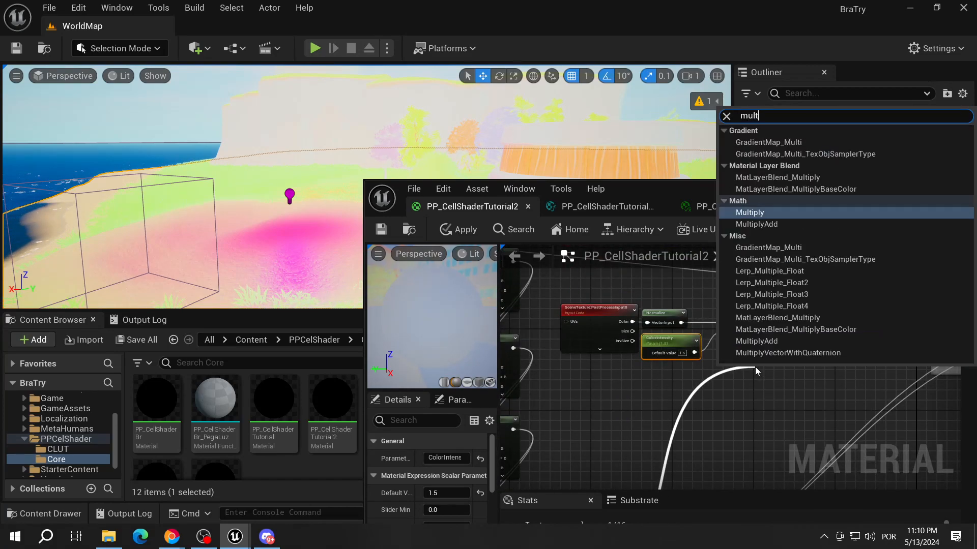
pyautogui.press('Return')
# - Connect the second Multiply node to the A == B and A < B inputs of the Unlit Passthrough If node
pyautogui.moveTo(754, 367); pyautogui.dragTo(554, 374, button='right')
pyautogui.moveTo(540, 371); pyautogui.dragTo(626, 367)
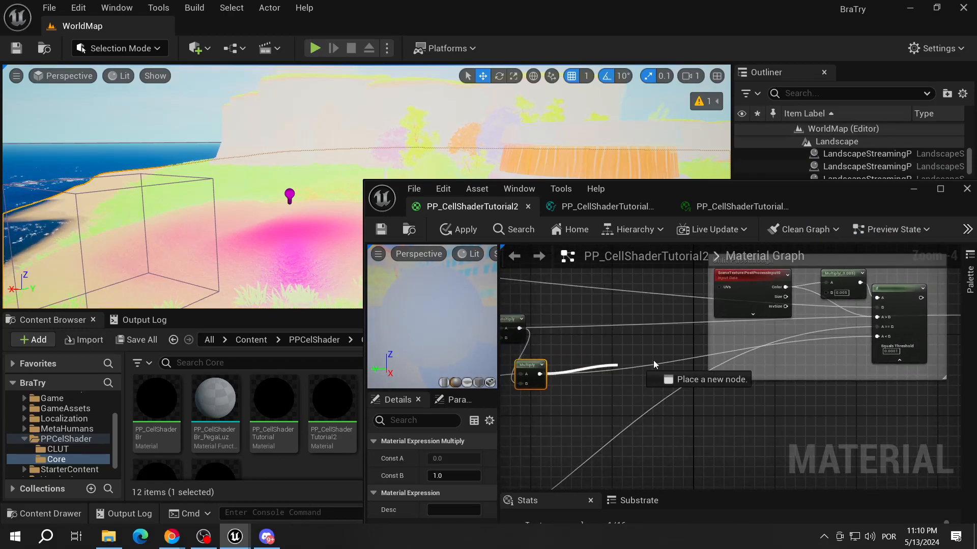
pyautogui.moveTo(877, 325); pyautogui.dragTo(877, 333)
# - Reconnect the Unlit Passthrough If output to Emissive Color, apply the material and check the recolored level
pyautogui.moveTo(919, 380); pyautogui.dragTo(699, 362, button='right')
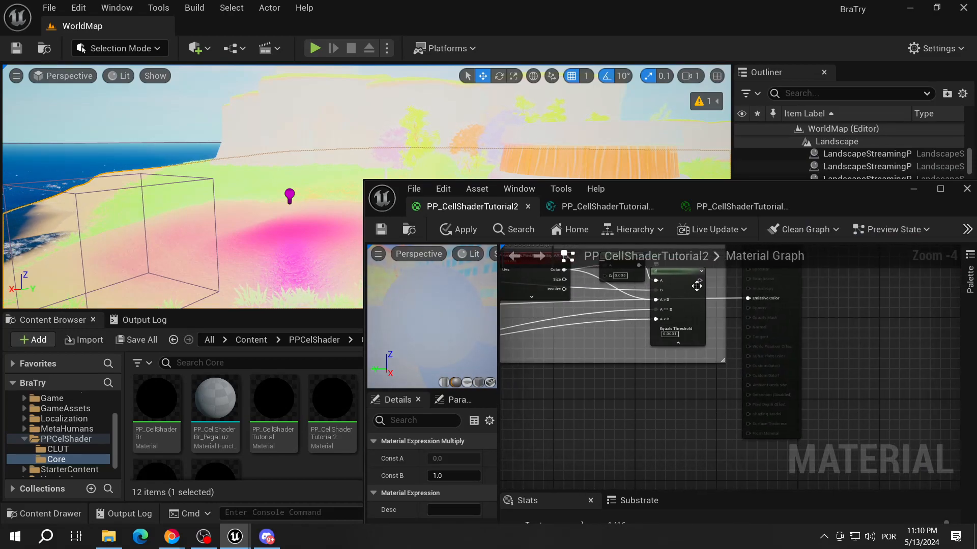
pyautogui.moveTo(699, 281); pyautogui.dragTo(748, 298)
pyautogui.moveTo(679, 372); pyautogui.dragTo(931, 396, button='right')
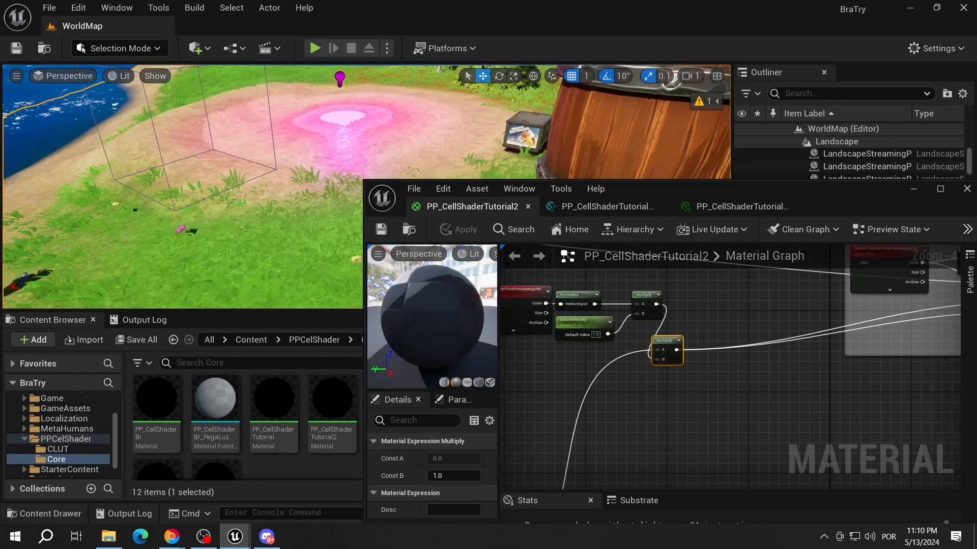
pyautogui.moveTo(203, 178); pyautogui.dragTo(325, 145, button='right')
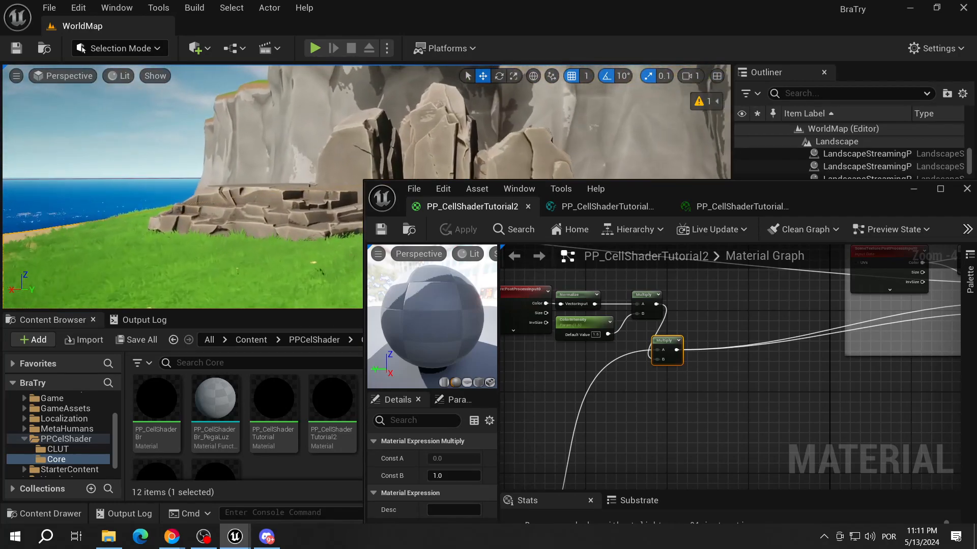
# - Select the SceneTexture, Normalize, ColorIntensity and both Multiply nodes and shift them slightly away from the If chain
pyautogui.scroll(-1, 568, 326)
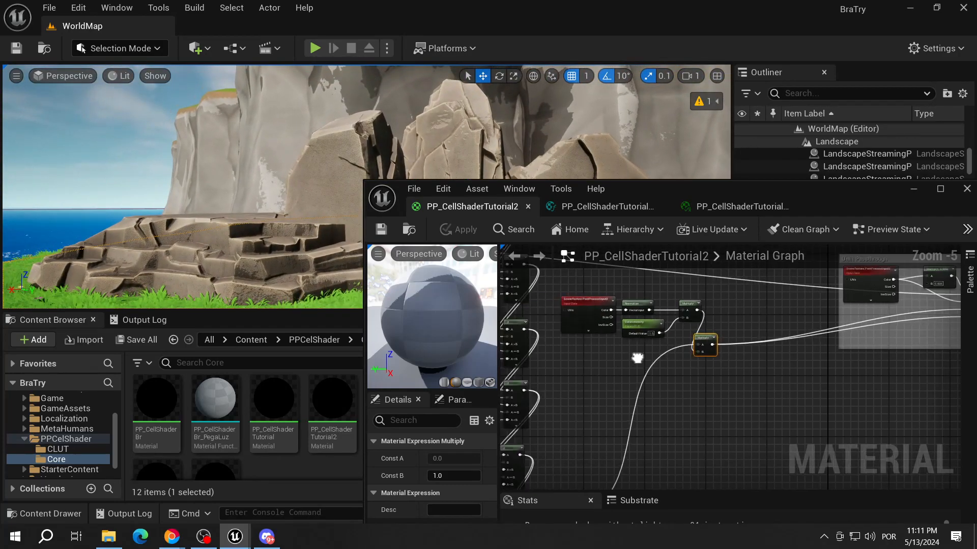
pyautogui.moveTo(590, 356); pyautogui.dragTo(635, 387, button='right')
pyautogui.moveTo(772, 286); pyautogui.dragTo(771, 288)
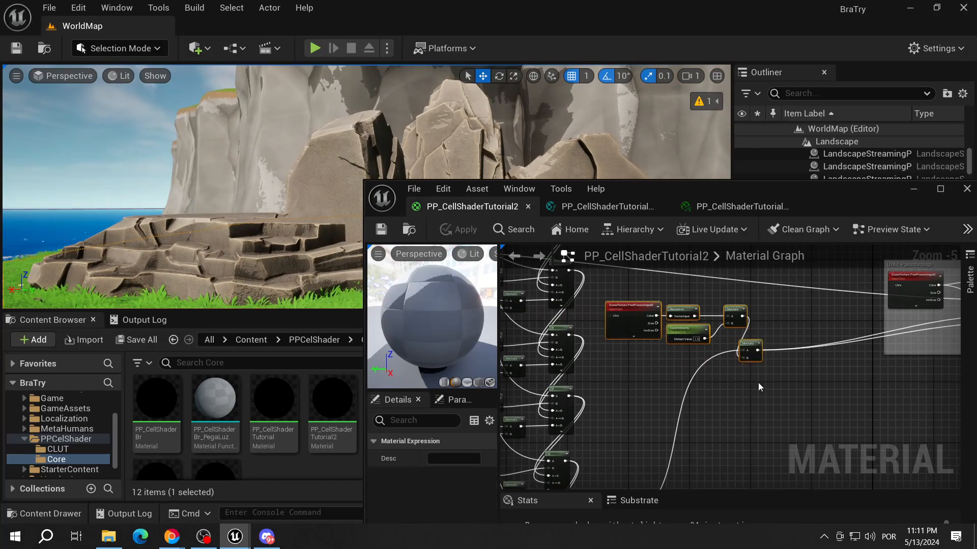
pyautogui.moveTo(764, 377); pyautogui.dragTo(757, 433, button='right')
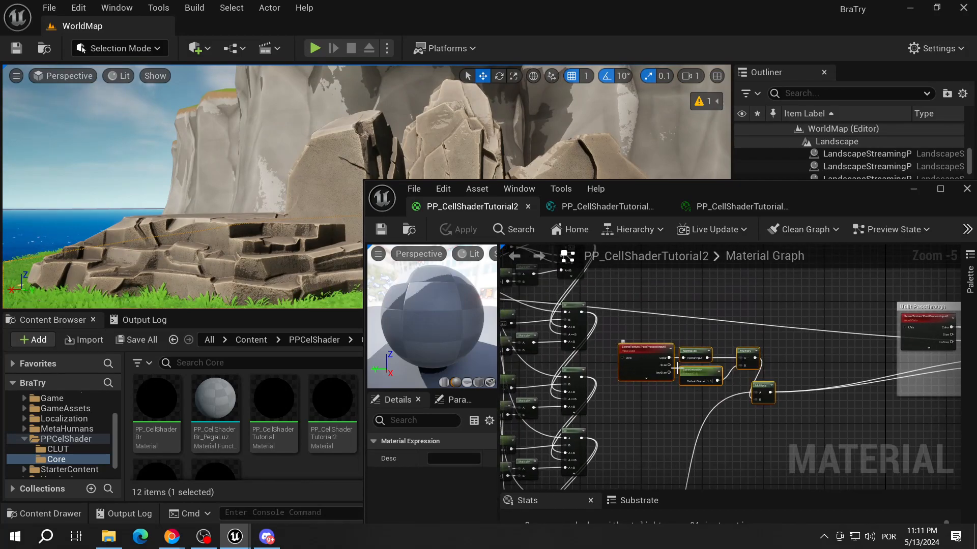
pyautogui.moveTo(765, 390); pyautogui.dragTo(770, 390)
# - Wrap the color intensity nodes in a comment block titled Color Add
pyautogui.click(769, 390)
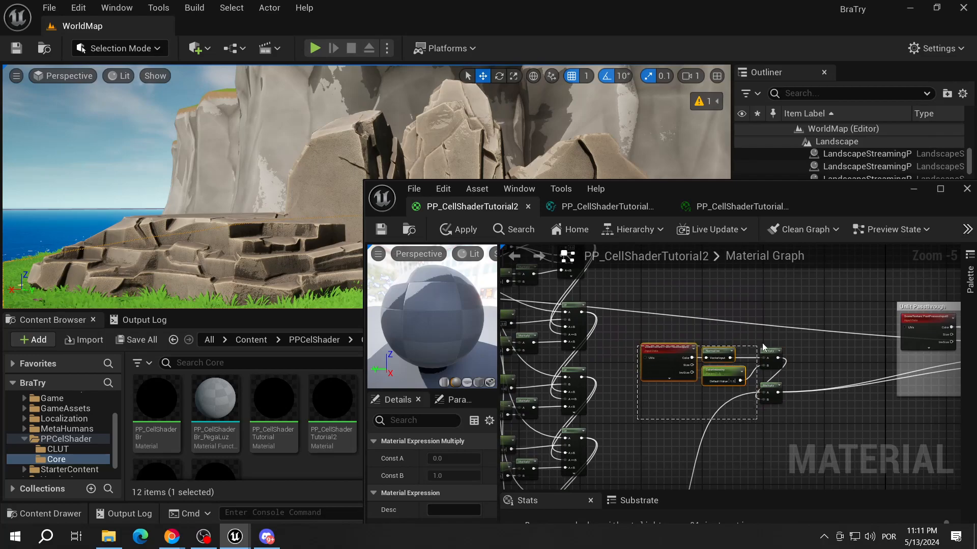
pyautogui.moveTo(758, 345); pyautogui.dragTo(764, 344)
pyautogui.rightClick(715, 355)
pyautogui.click(725, 162)
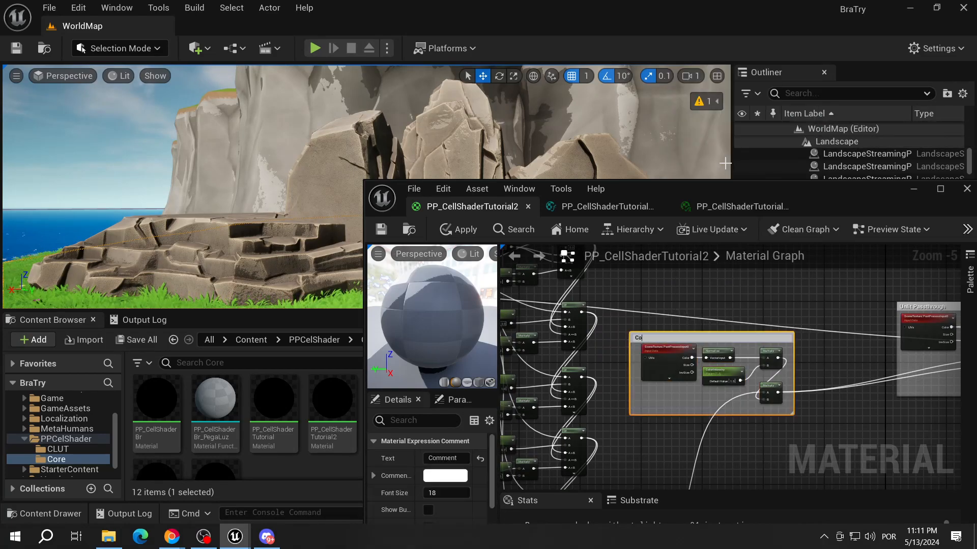
# - Move the Color Add comment block closer to the Unlit Passthrough block
pyautogui.scroll(-1, 767, 356)
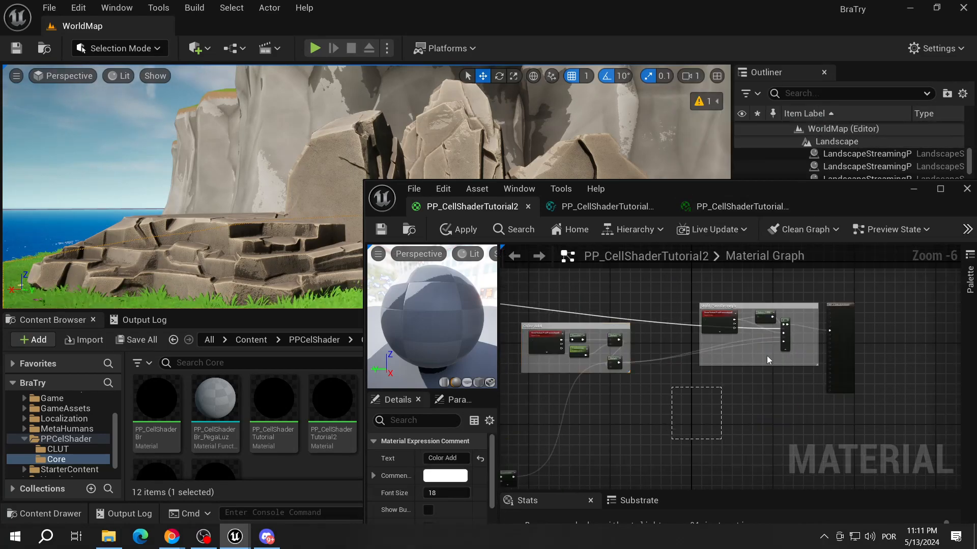
pyautogui.click(767, 355)
pyautogui.moveTo(593, 325); pyautogui.dragTo(685, 326)
pyautogui.moveTo(577, 377); pyautogui.dragTo(642, 382, button='right')
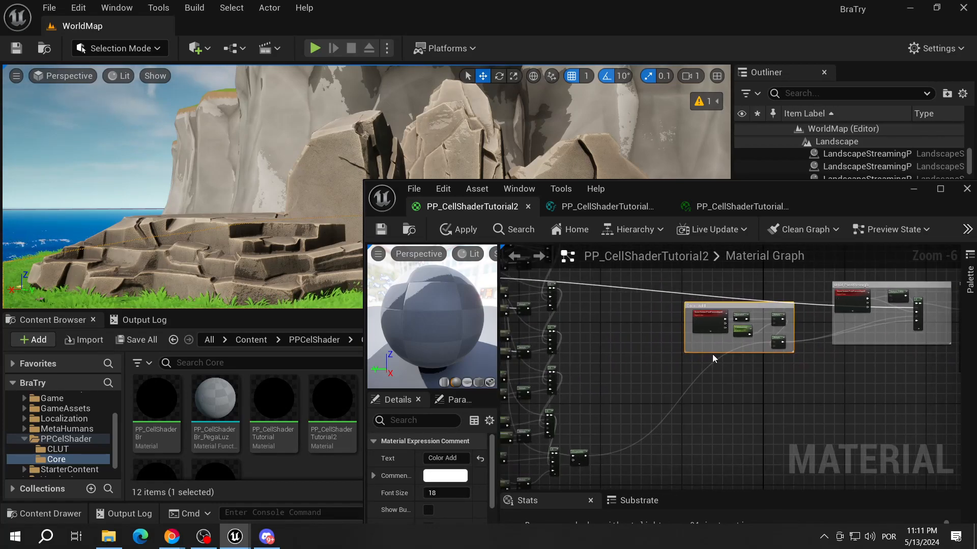
# - Duplicate the Color Add block's SceneTexture node outside the block and set it to read Ambient Occlusion
pyautogui.click(746, 316)
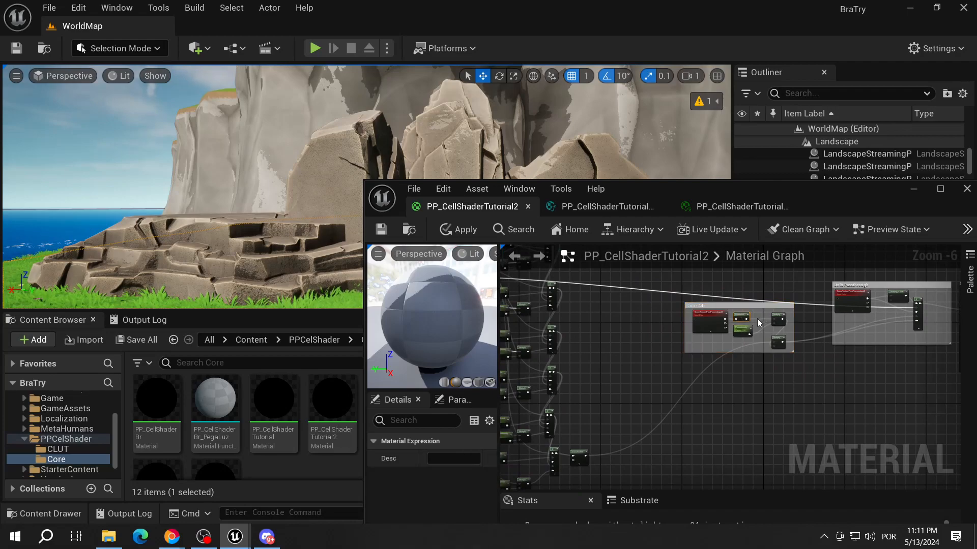
pyautogui.click(701, 321)
pyautogui.moveTo(701, 322); pyautogui.dragTo(592, 309)
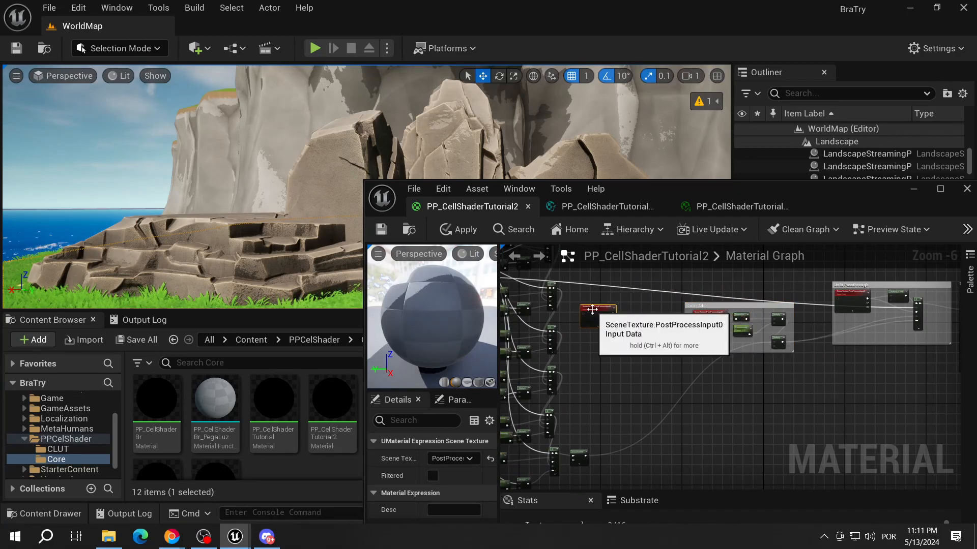
pyautogui.click(448, 458)
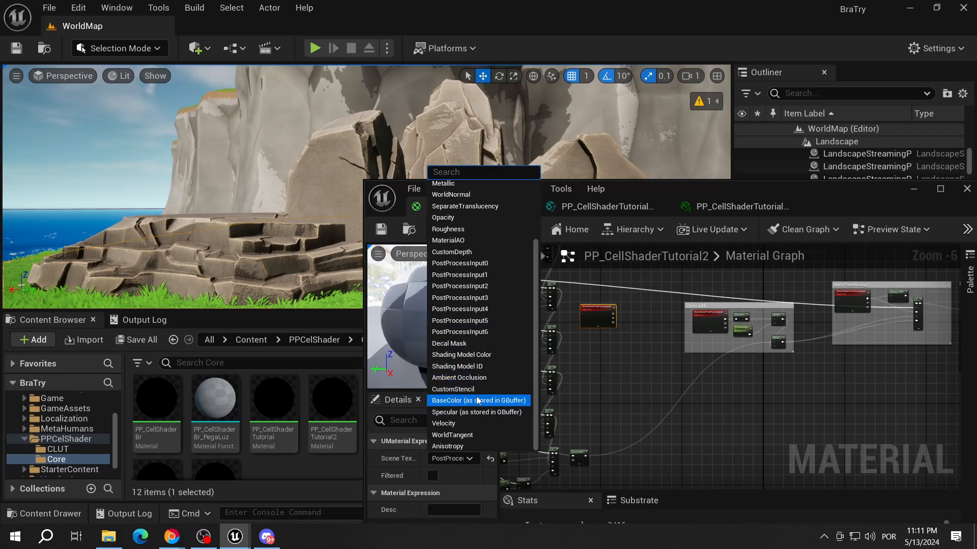
pyautogui.click(475, 379)
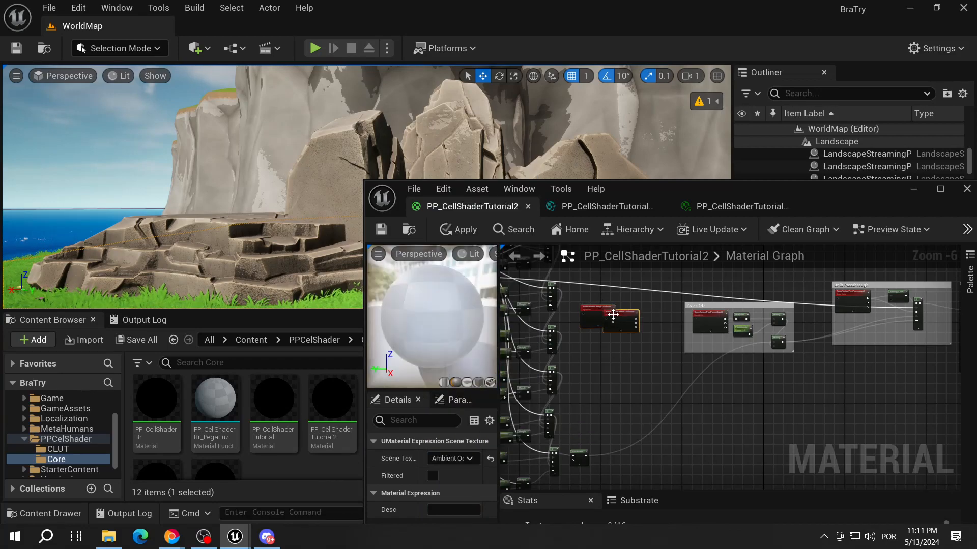
# - Place another SceneTexture node below the Ambient Occlusion one and set it to MaterialAO
pyautogui.moveTo(626, 319); pyautogui.dragTo(600, 348)
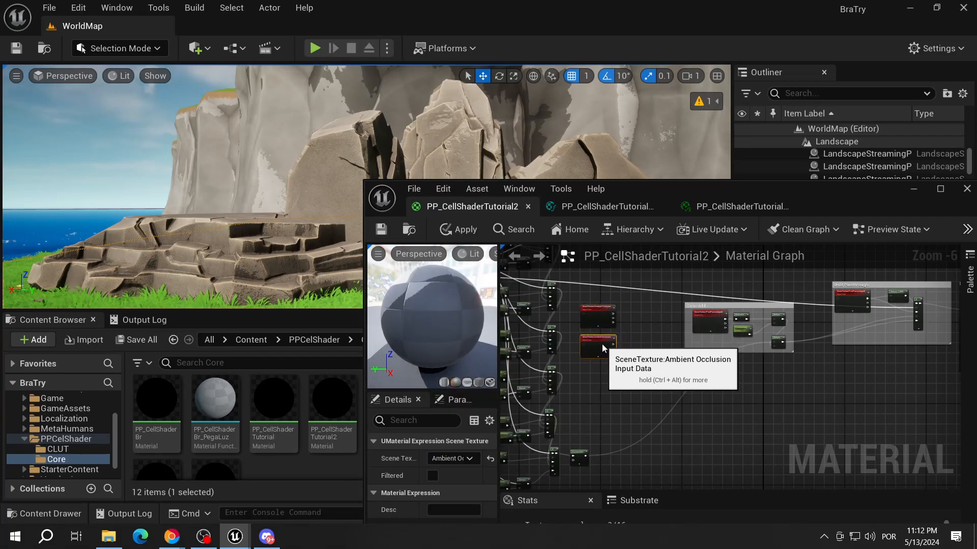
pyautogui.click(449, 458)
pyautogui.click(445, 240)
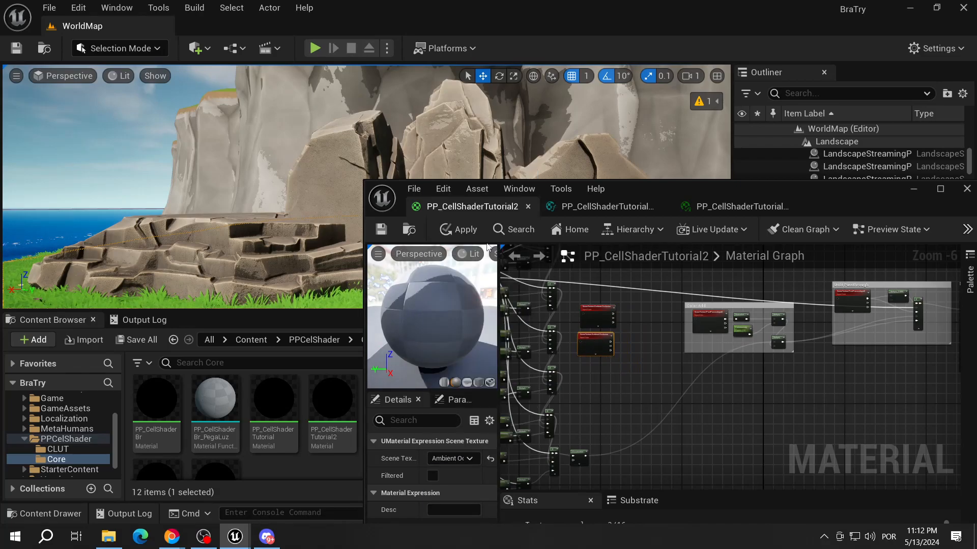
# - Multiply the Ambient Occlusion and MaterialAO colors and feed the product into a second Multiply node
pyautogui.scroll(2, 588, 342)
pyautogui.moveTo(610, 285); pyautogui.dragTo(625, 306)
pyautogui.write('mu')
pyautogui.press('Escape')
pyautogui.moveTo(605, 341); pyautogui.dragTo(668, 322)
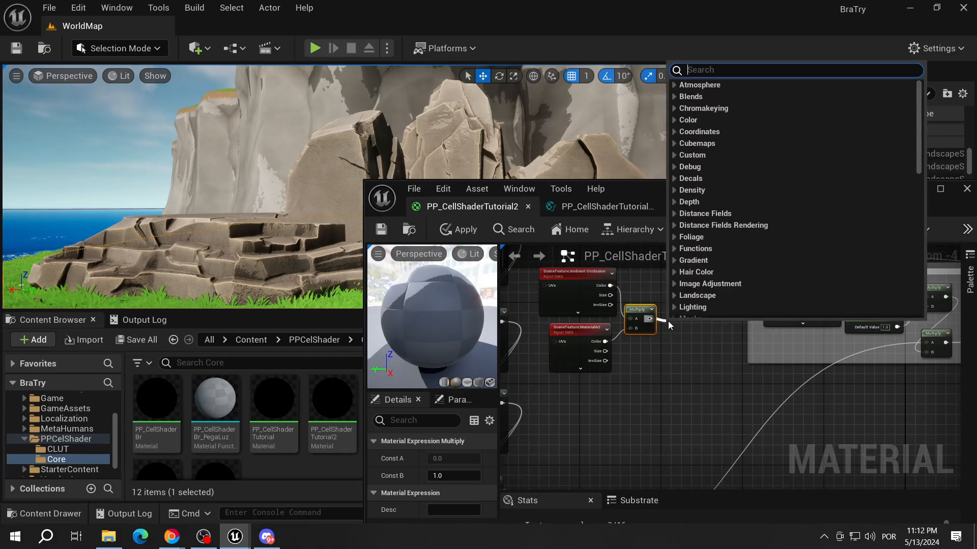
pyautogui.write('mult')
pyautogui.press('Return')
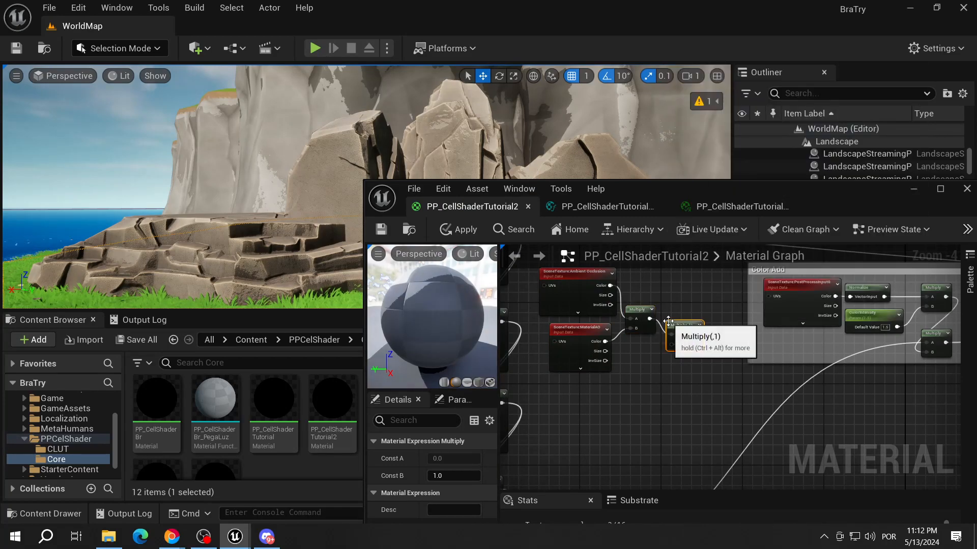
# - Add a constant connected to input B of the second ambient occlusion Multiply and place it below the node
pyautogui.moveTo(679, 321); pyautogui.dragTo(649, 344)
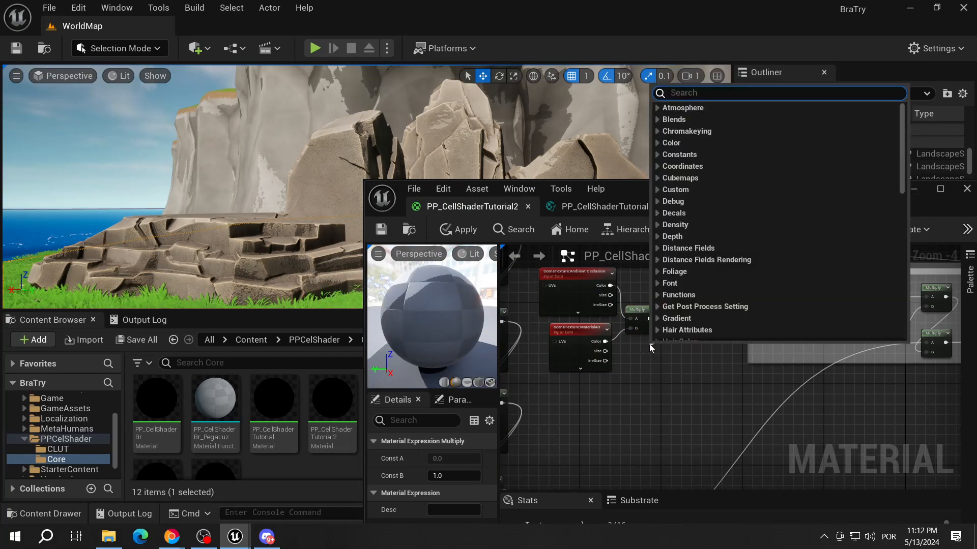
pyautogui.write('con')
pyautogui.press('Return')
pyautogui.moveTo(654, 348); pyautogui.dragTo(632, 349)
# - Convert the constant to a parameter named AmbientOclusionLevel with a default value of 1.0 and reposition it
pyautogui.rightClick(633, 350)
pyautogui.click(666, 81)
pyautogui.write('AmbientOclus')
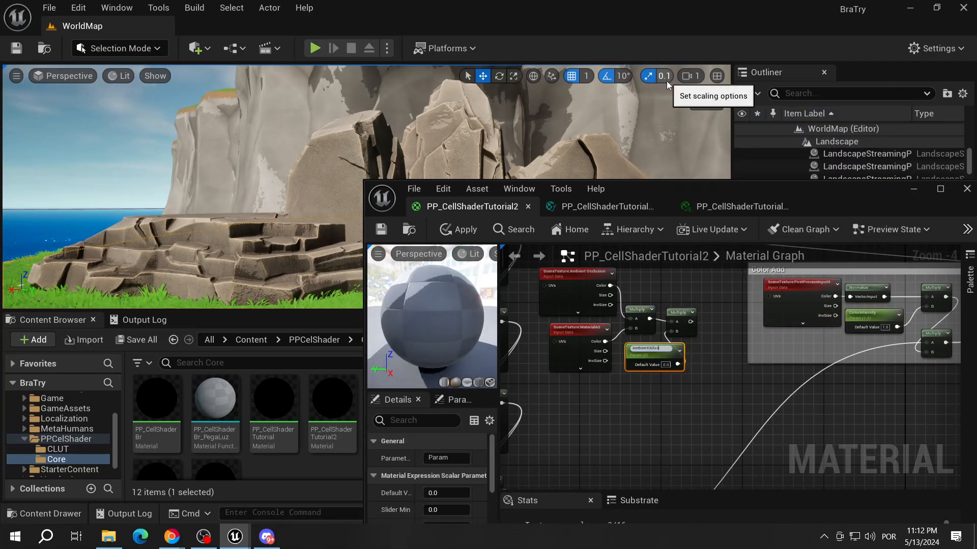
pyautogui.write('ionLe')
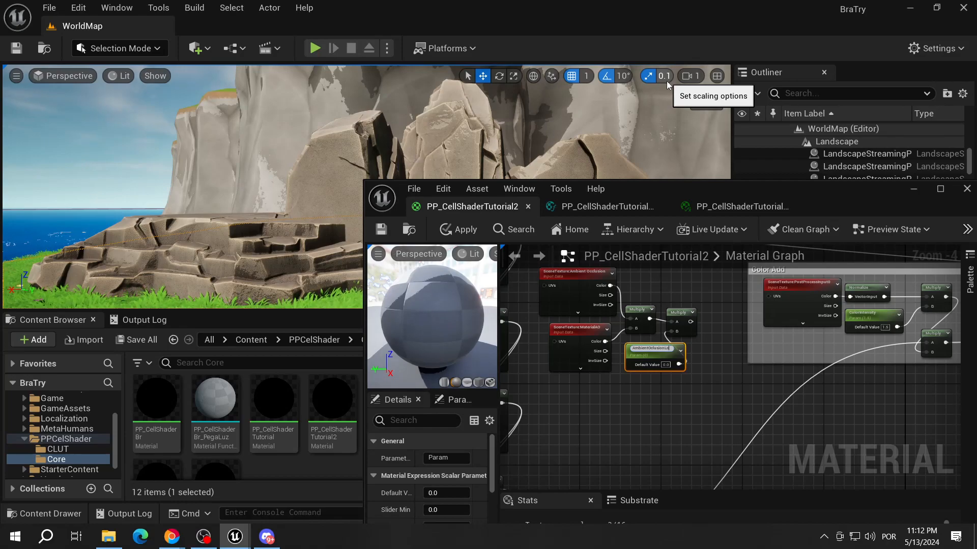
pyautogui.write('vel')
pyautogui.press('Return')
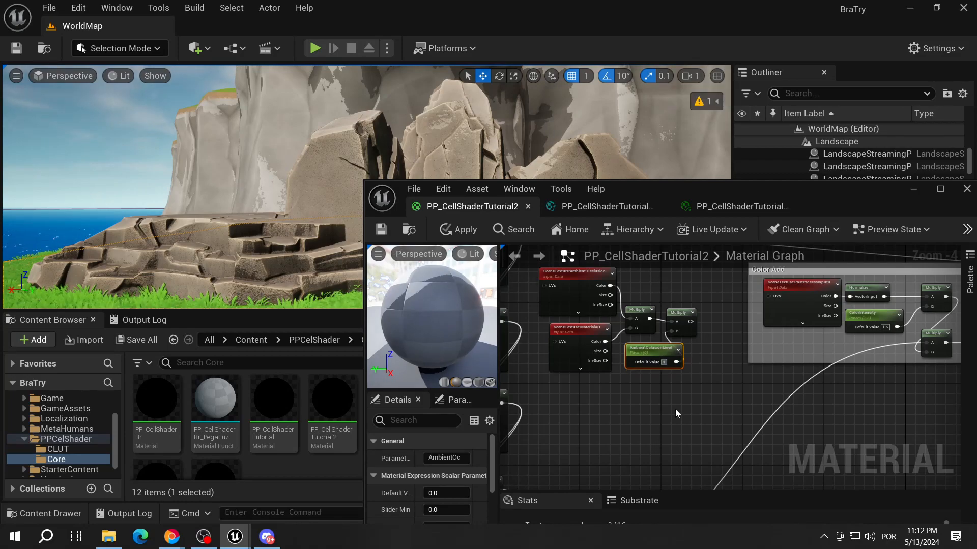
pyautogui.click(675, 409)
pyautogui.moveTo(656, 351); pyautogui.dragTo(640, 349)
# - Multiply the shadow band result by the ambient occlusion result, connect it to the Color Add block's lower Multiply and save the material
pyautogui.moveTo(718, 372); pyautogui.dragTo(733, 282, button='right')
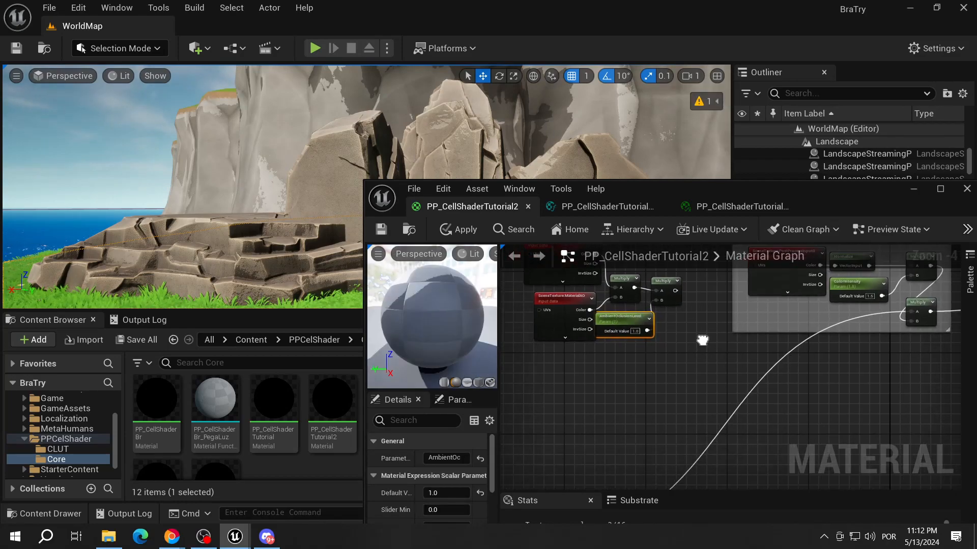
pyautogui.moveTo(568, 475); pyautogui.dragTo(687, 337)
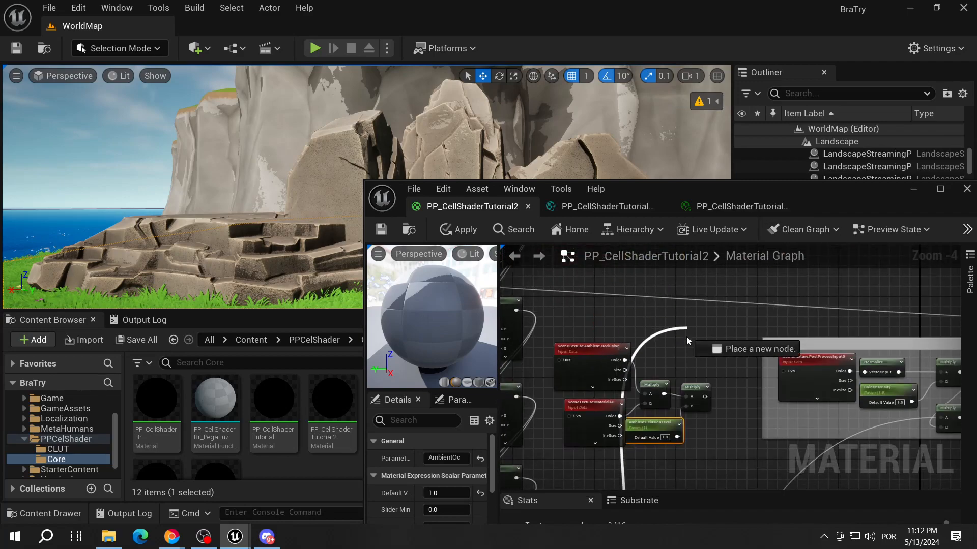
pyautogui.moveTo(703, 438); pyautogui.dragTo(709, 444)
pyautogui.write('mult')
pyautogui.press('Return')
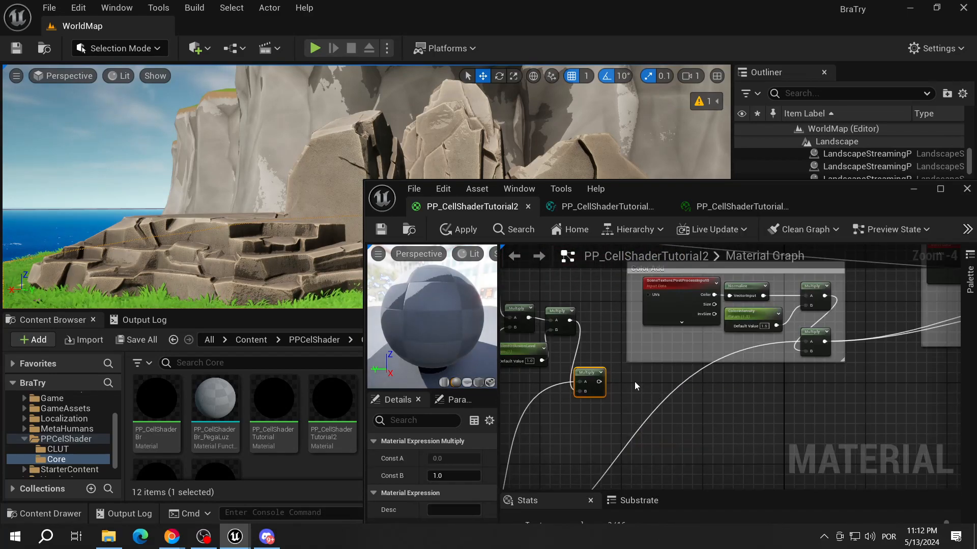
pyautogui.moveTo(588, 384); pyautogui.dragTo(800, 346)
pyautogui.click(382, 232)
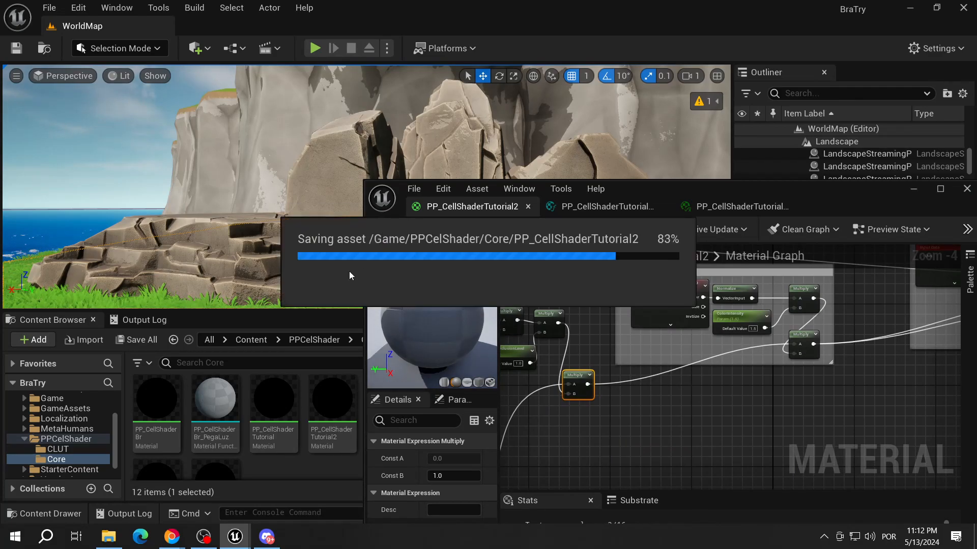
pyautogui.moveTo(260, 254); pyautogui.dragTo(285, 244, button='right')
# - Wrap the ambient occlusion nodes, including the final Multiply, in a comment block titled Ambient Occlusion
pyautogui.moveTo(568, 378); pyautogui.dragTo(709, 385, button='right')
pyautogui.scroll(-2, 682, 351)
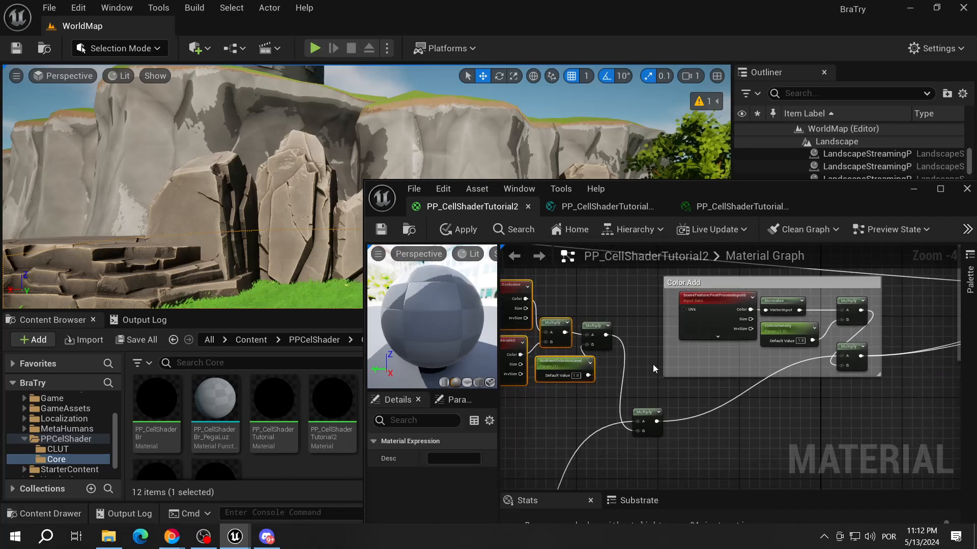
pyautogui.moveTo(660, 389); pyautogui.dragTo(631, 393, button='right')
pyautogui.press('c')
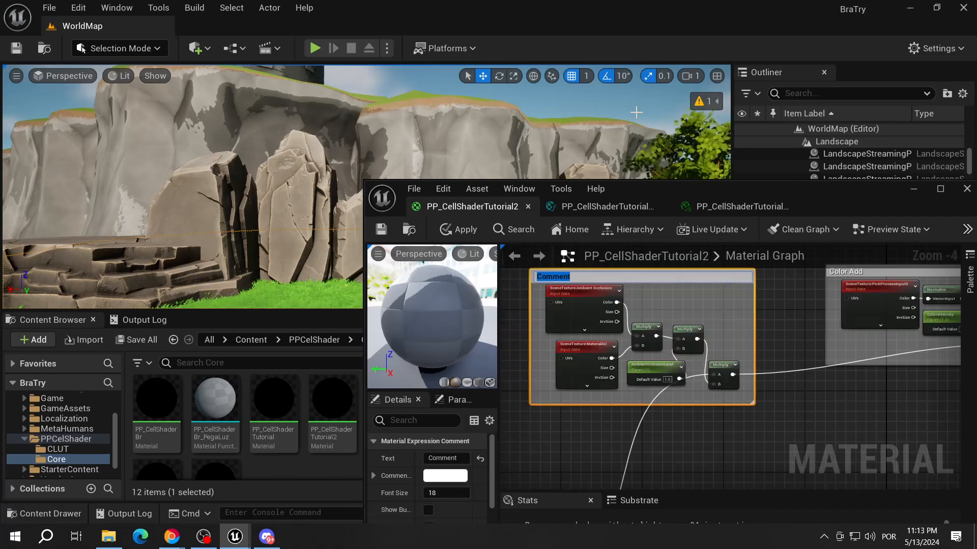
pyautogui.write('Ambient Occlusion')
pyautogui.press('Return')
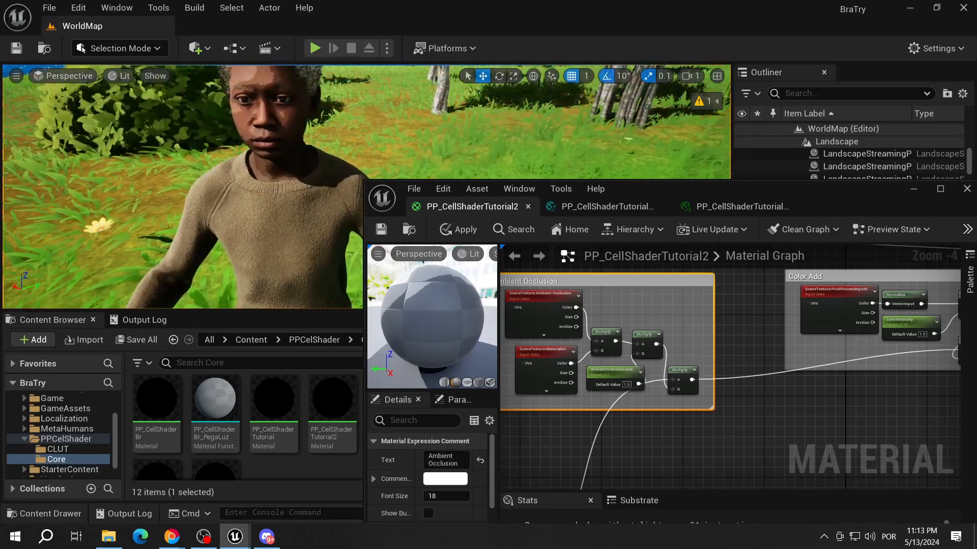
# - Open the PP_CellShaderTutorial2_GetLight function and move the DiffuseColor and Metallic SceneTexture nodes farther from the Add node
pyautogui.moveTo(562, 351); pyautogui.dragTo(723, 423, button='right')
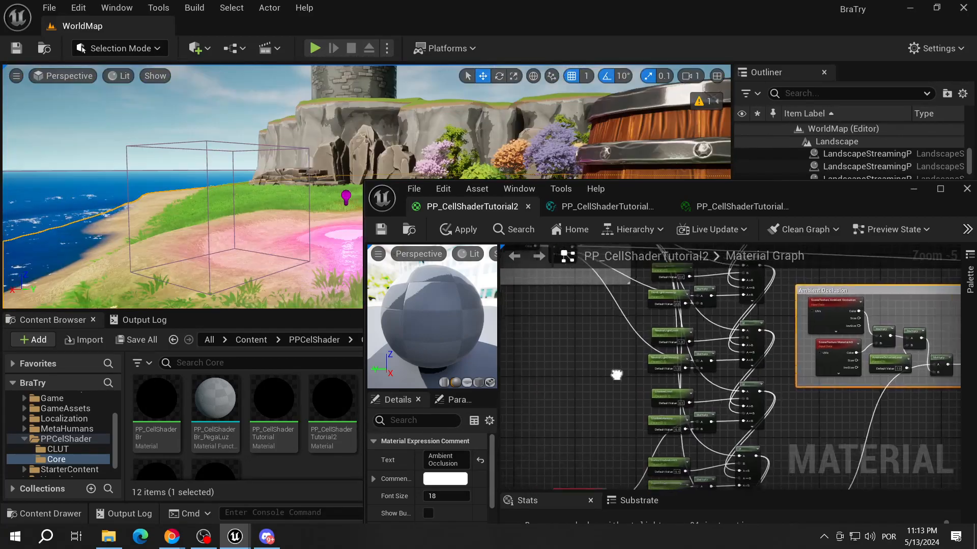
pyautogui.scroll(3, 722, 423)
pyautogui.doubleClick(685, 388)
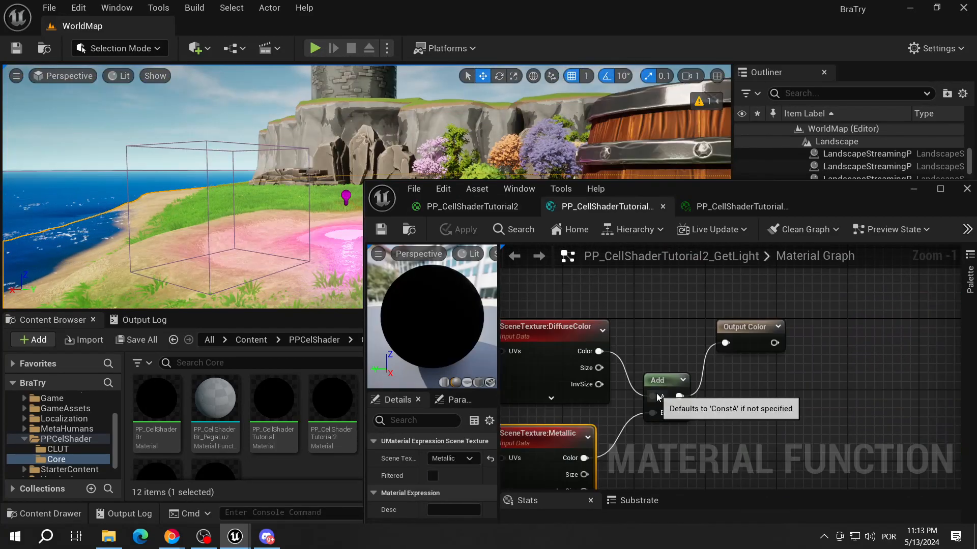
pyautogui.moveTo(685, 388); pyautogui.dragTo(749, 400, button='right')
pyautogui.moveTo(667, 334); pyautogui.dragTo(605, 297)
pyautogui.moveTo(725, 423); pyautogui.dragTo(694, 386, button='right')
pyautogui.scroll(-2, 706, 370)
pyautogui.moveTo(639, 383); pyautogui.dragTo(529, 383)
pyautogui.moveTo(534, 384); pyautogui.dragTo(630, 328, button='right')
# - Duplicate the Metallic SceneTexture node below the original and set the copy to Specular (for lighting)
pyautogui.hotkey('ctrl', 'd')
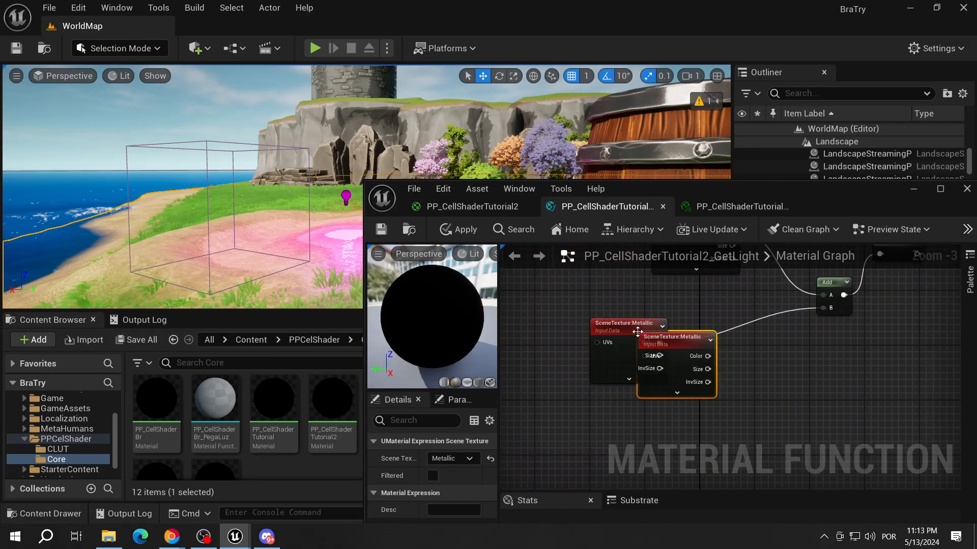
pyautogui.moveTo(683, 340); pyautogui.dragTo(634, 404)
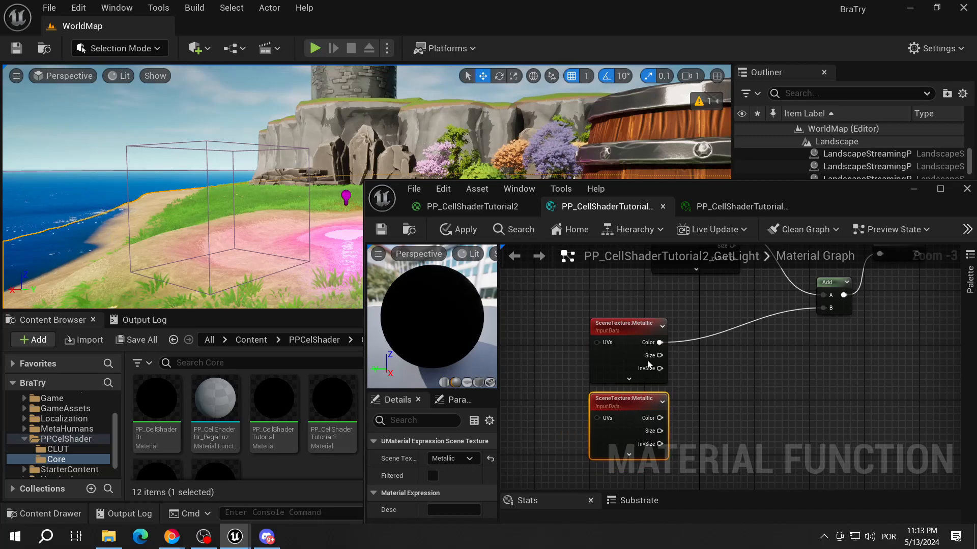
pyautogui.rightClick(749, 371)
pyautogui.click(690, 413)
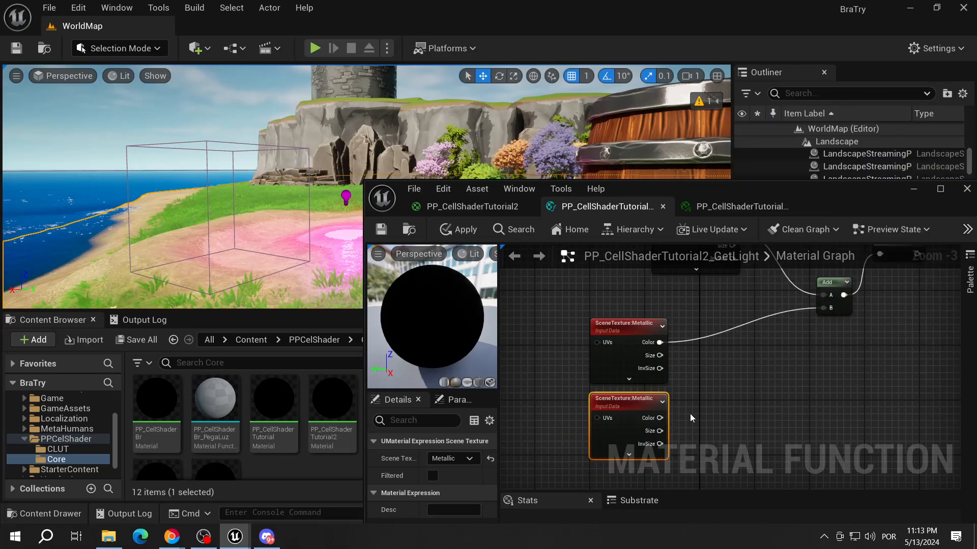
pyautogui.click(613, 405)
pyautogui.click(452, 459)
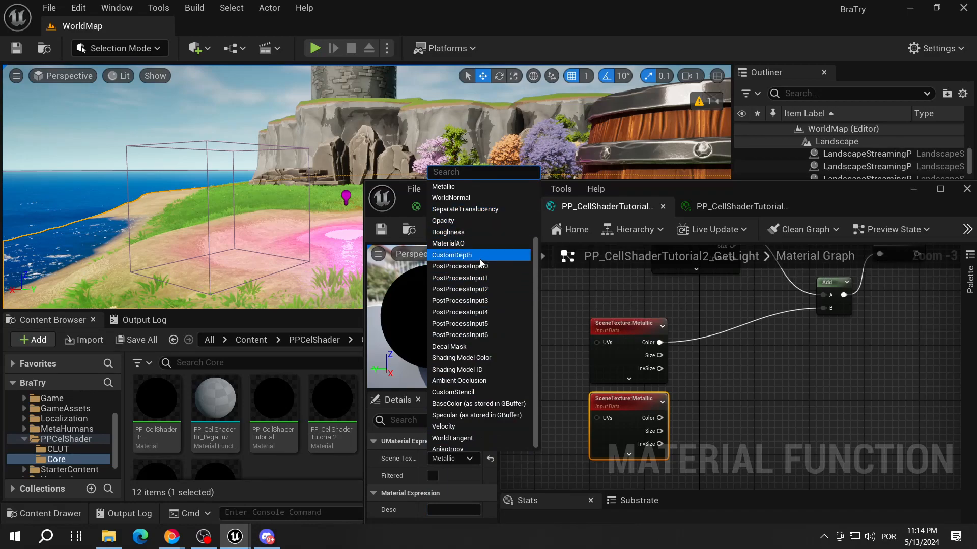
pyautogui.scroll(3, 479, 286)
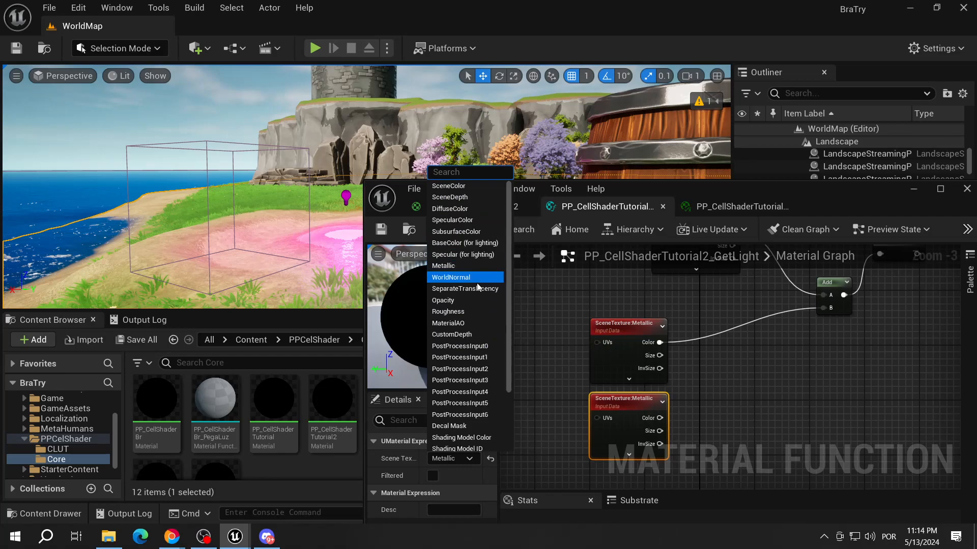
pyautogui.click(481, 254)
# - Multiply the Metallic color by the Specular color, feed the product into input B of Add and save the function
pyautogui.moveTo(616, 380); pyautogui.dragTo(646, 359)
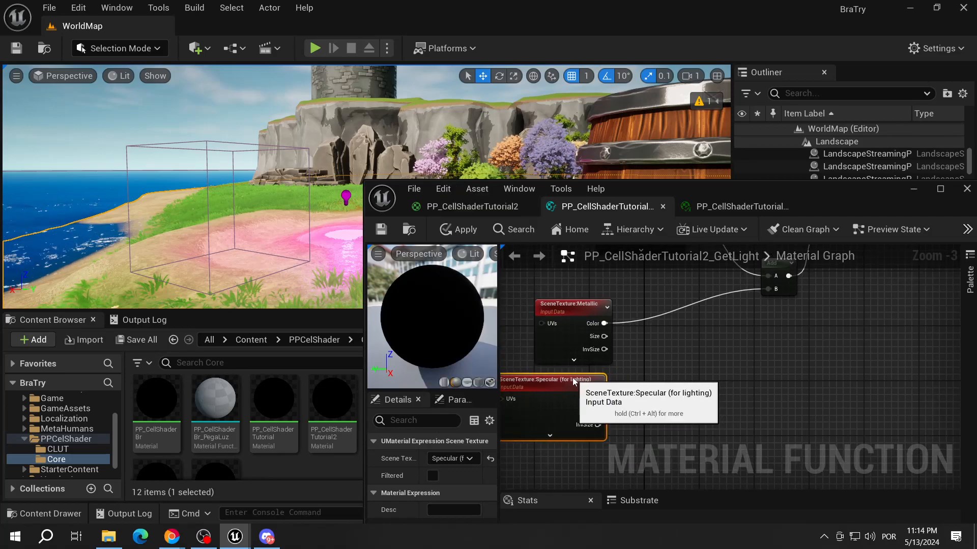
pyautogui.write('mask')
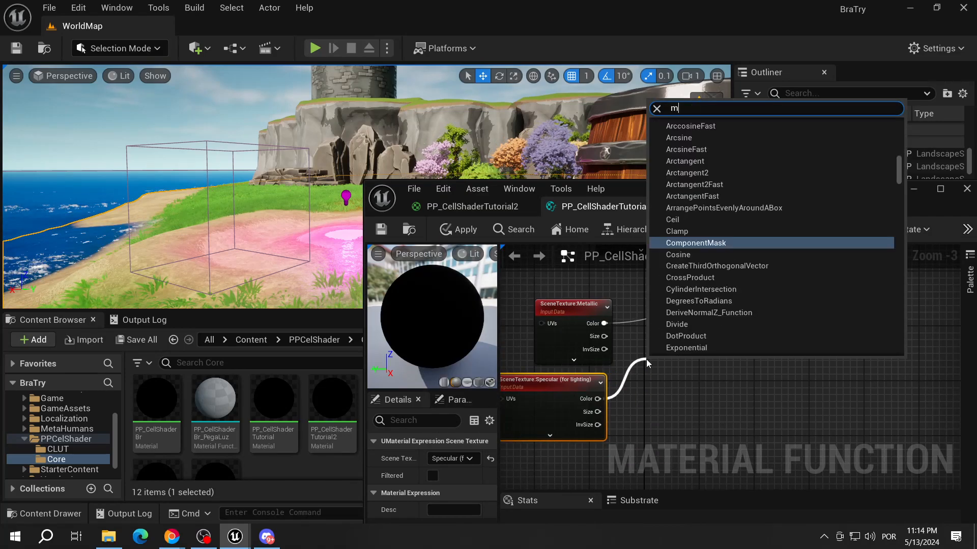
pyautogui.press('Return')
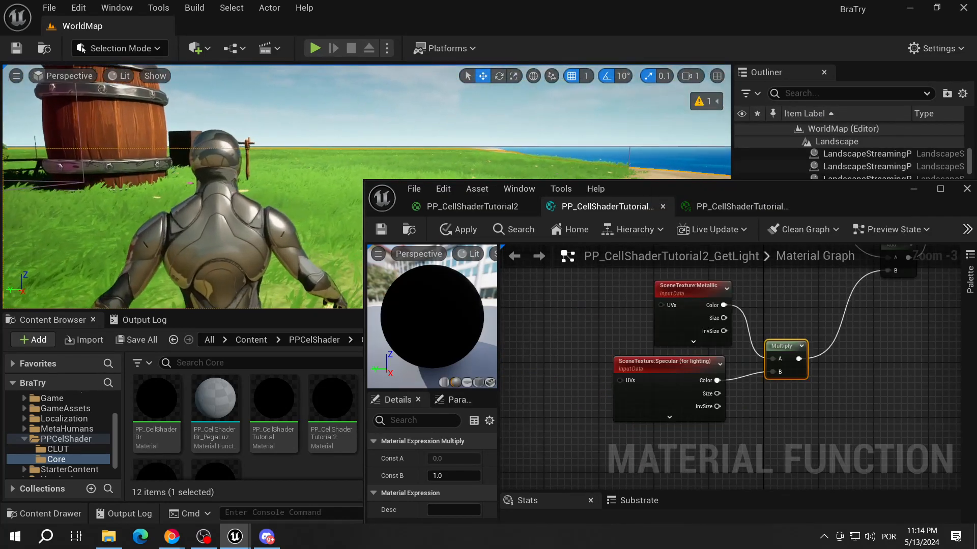
pyautogui.hotkey('ctrl', 's')
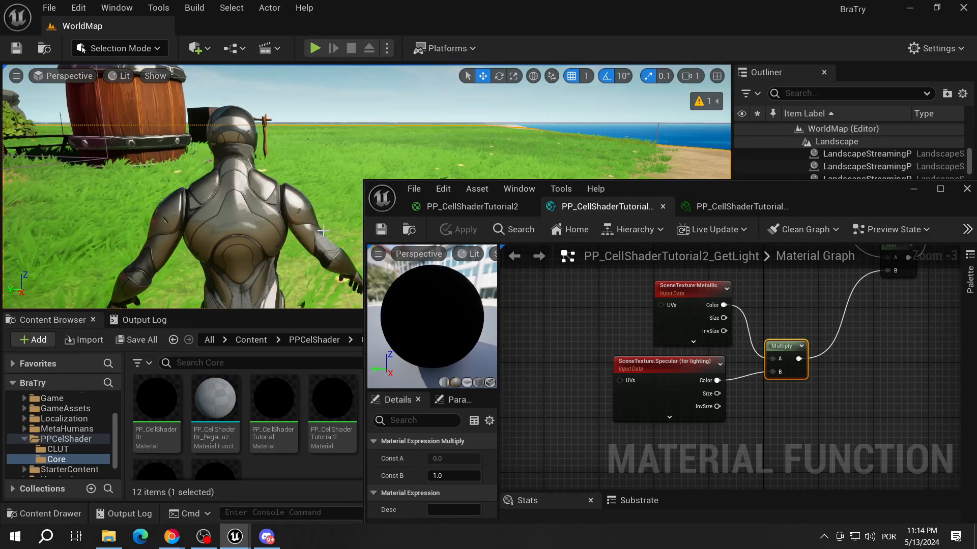
# - Duplicate the DiffuseColor SceneTexture node, place the copy below it and set it to SubsurfaceColor
pyautogui.moveTo(662, 362); pyautogui.dragTo(611, 364, button='right')
pyautogui.click(692, 338)
pyautogui.scroll(-1, 676, 338)
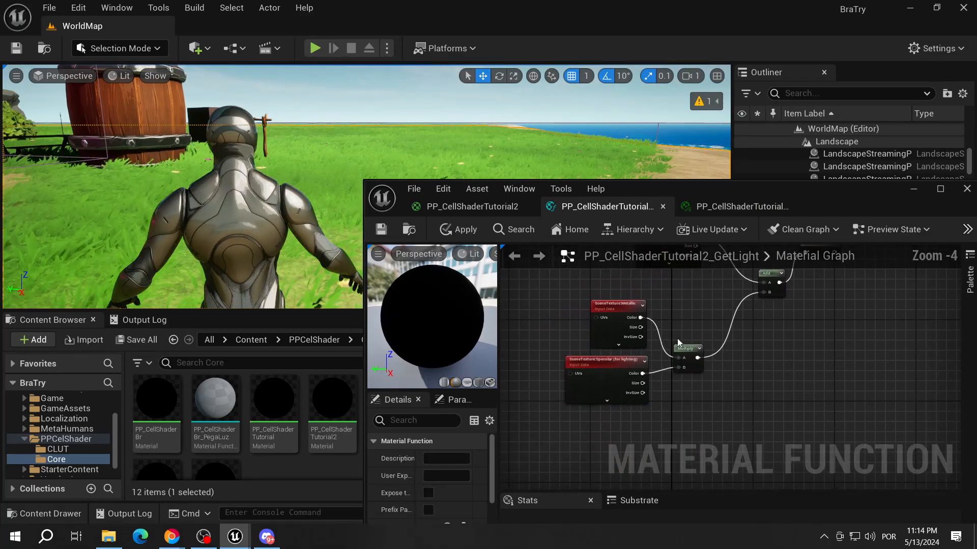
pyautogui.moveTo(677, 337); pyautogui.dragTo(659, 477, button='right')
pyautogui.click(603, 348)
pyautogui.hotkey('ctrl', 'd')
pyautogui.moveTo(637, 332); pyautogui.dragTo(546, 368)
pyautogui.click(450, 458)
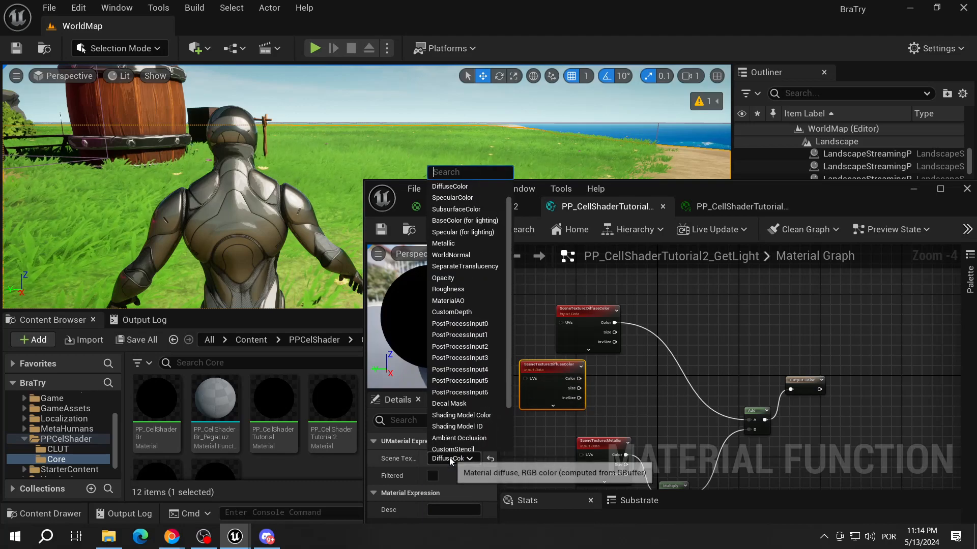
pyautogui.click(471, 213)
# - Multiply the SubsurfaceColor output by a new scalar parameter named SubsurfaceLightFactor
pyautogui.moveTo(587, 378); pyautogui.dragTo(617, 371)
pyautogui.write('mul')
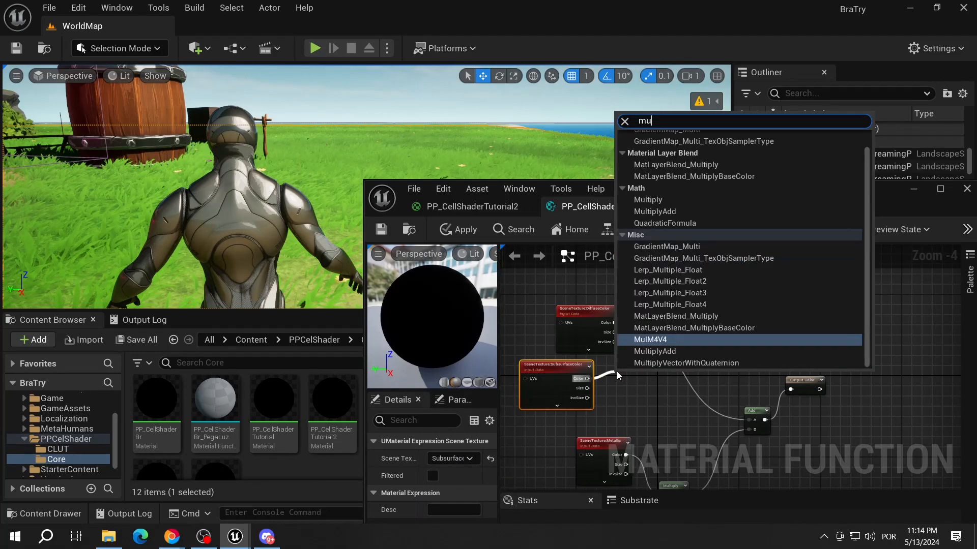
pyautogui.press('Return')
pyautogui.moveTo(630, 374); pyautogui.dragTo(620, 397)
pyautogui.write('const')
pyautogui.press('Return')
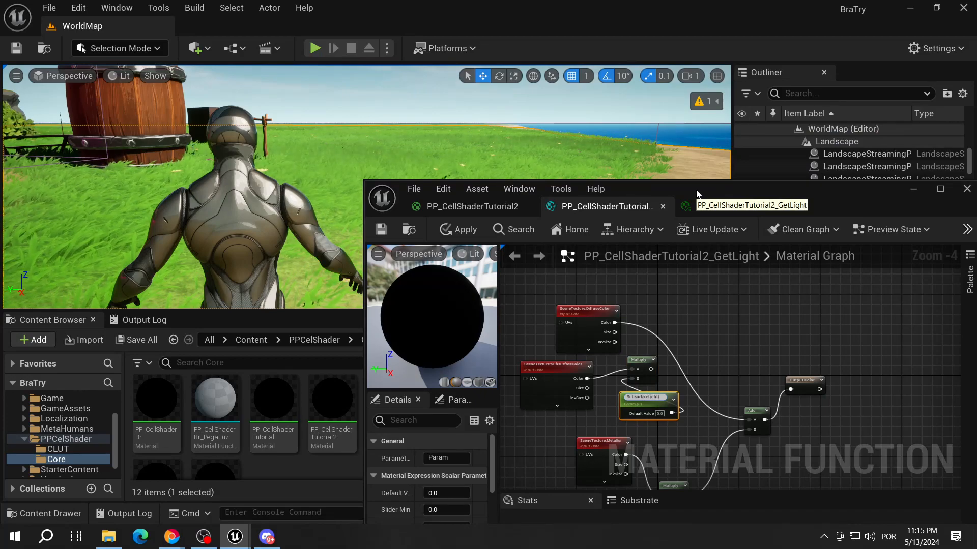
pyautogui.write('Factor')
pyautogui.press('Return')
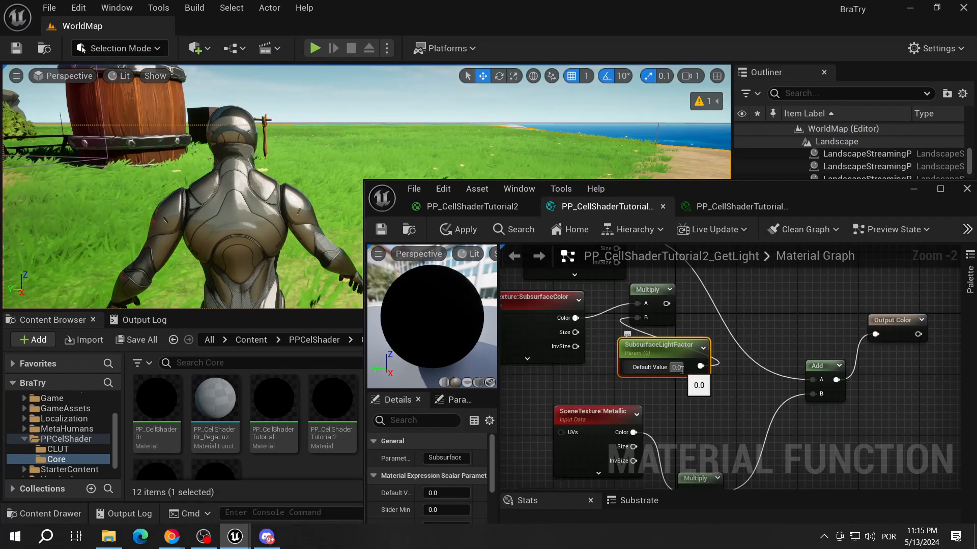
# - Set SubsurfaceLightFactor to 0.2, add the scaled subsurface color to the DiffuseColor output and feed the sum into the final Add's input A
pyautogui.write('.2')
pyautogui.press('Return')
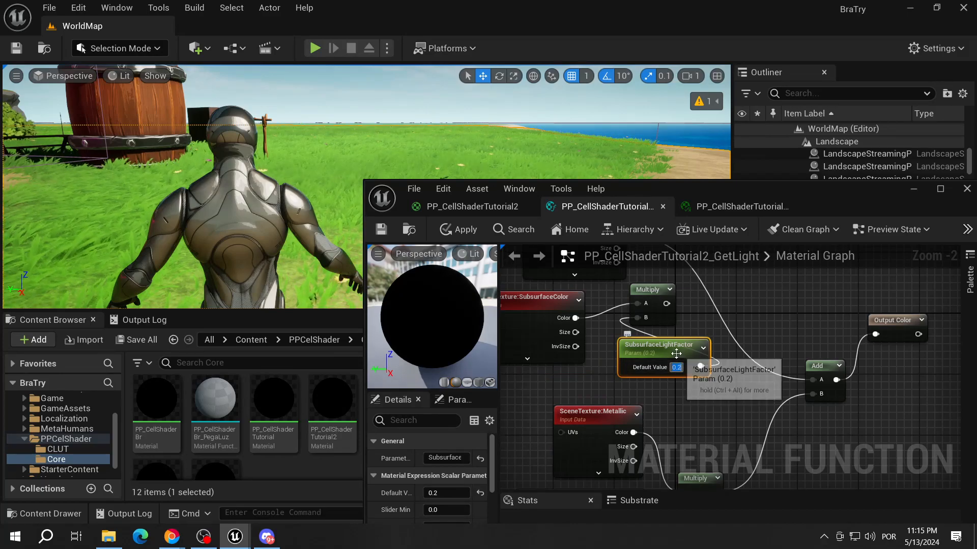
pyautogui.moveTo(708, 298); pyautogui.dragTo(700, 362, button='right')
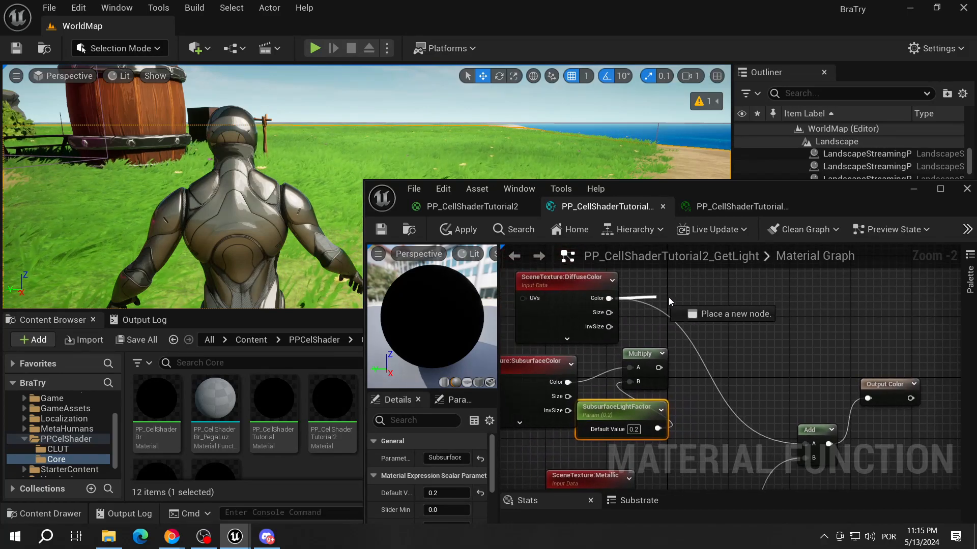
pyautogui.moveTo(668, 297); pyautogui.dragTo(698, 313)
pyautogui.write('add')
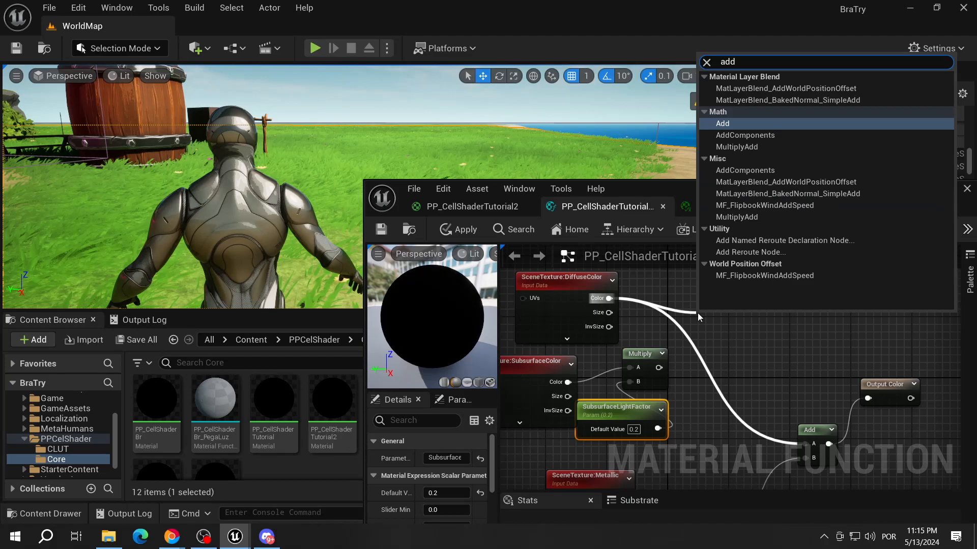
pyautogui.press('Return')
pyautogui.moveTo(686, 358); pyautogui.dragTo(703, 349)
pyautogui.moveTo(704, 349); pyautogui.dragTo(633, 273, button='right')
pyautogui.moveTo(608, 273); pyautogui.dragTo(690, 383)
pyautogui.moveTo(634, 349); pyautogui.dragTo(726, 344, button='right')
# - Examine the metallic character in the level with the subsurface light contribution applied
pyautogui.moveTo(260, 222); pyautogui.dragTo(245, 221, button='right')
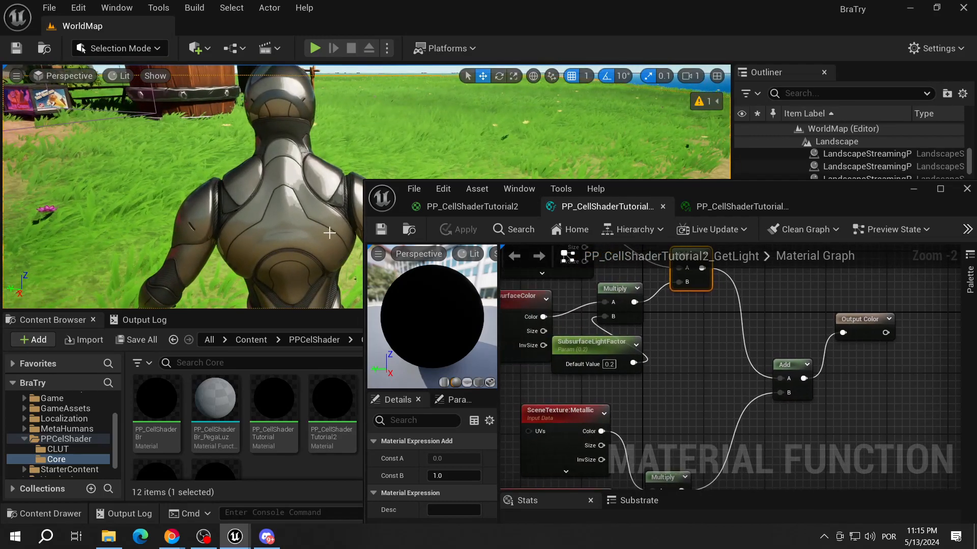
pyautogui.scroll(-1, 531, 341)
pyautogui.moveTo(531, 340); pyautogui.dragTo(593, 342, button='right')
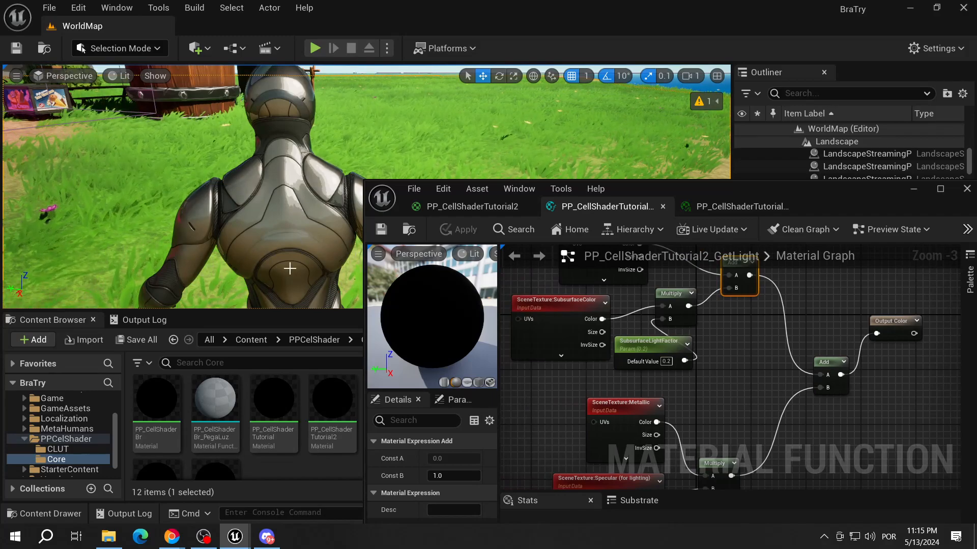
pyautogui.click(633, 351)
pyautogui.scroll(-2, 607, 345)
pyautogui.press('s')
pyautogui.moveTo(227, 230)
pyautogui.mouseDown(button='right')
pyautogui.moveTo(71, 234)
pyautogui.moveTo(220, 244)
pyautogui.mouseUp(button='right')
pyautogui.press('d')
pyautogui.scroll(2, 631, 396)
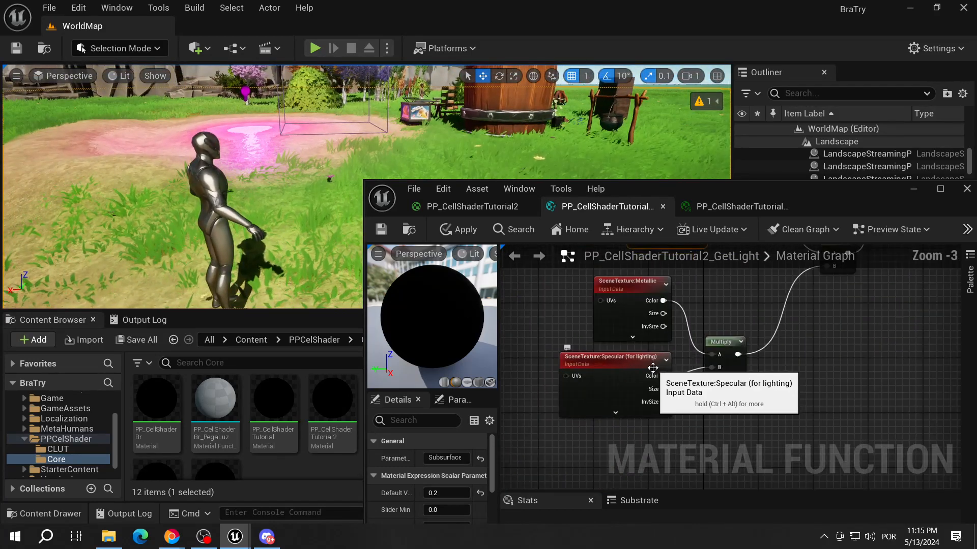
# - Make room around the Metallic and Specular nodes and add a Multiply node fed by the Metallic color
pyautogui.moveTo(663, 377); pyautogui.dragTo(712, 375)
pyautogui.moveTo(712, 375); pyautogui.dragTo(677, 369, button='right')
pyautogui.moveTo(631, 328); pyautogui.dragTo(621, 308)
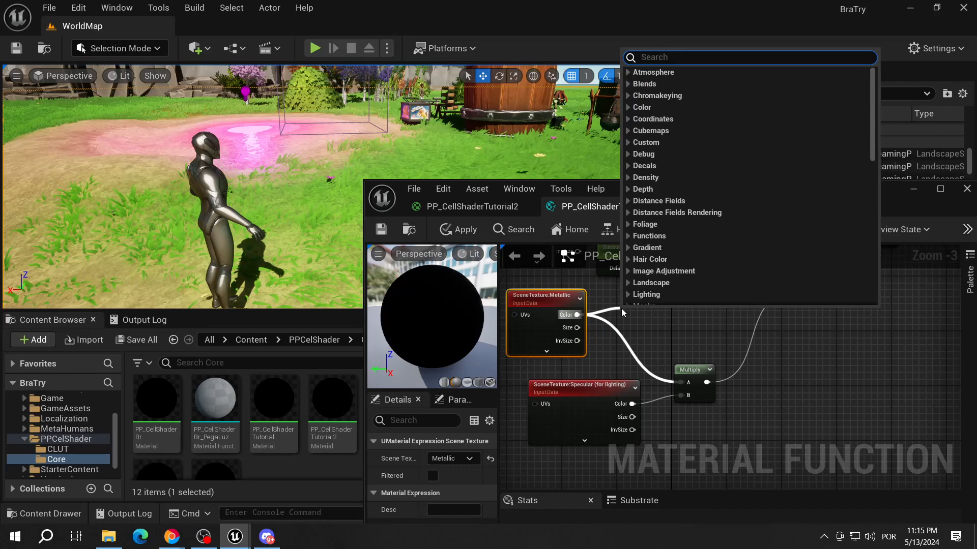
pyautogui.write('mult')
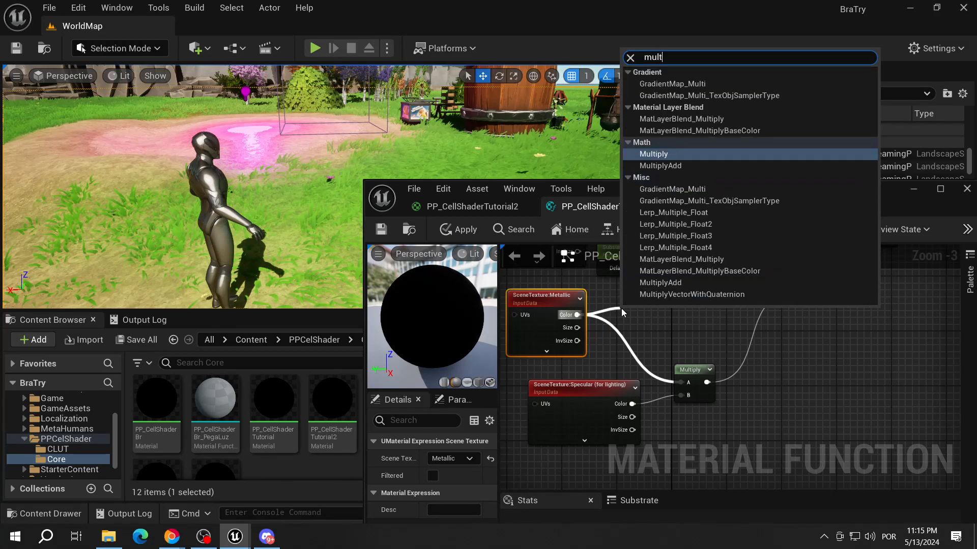
pyautogui.press('Return')
# - Scale Metallic by a new scalar parameter MetalLightLevel of 0.2, route the product into the Specular Multiply's input A and apply
pyautogui.rightClick(618, 334)
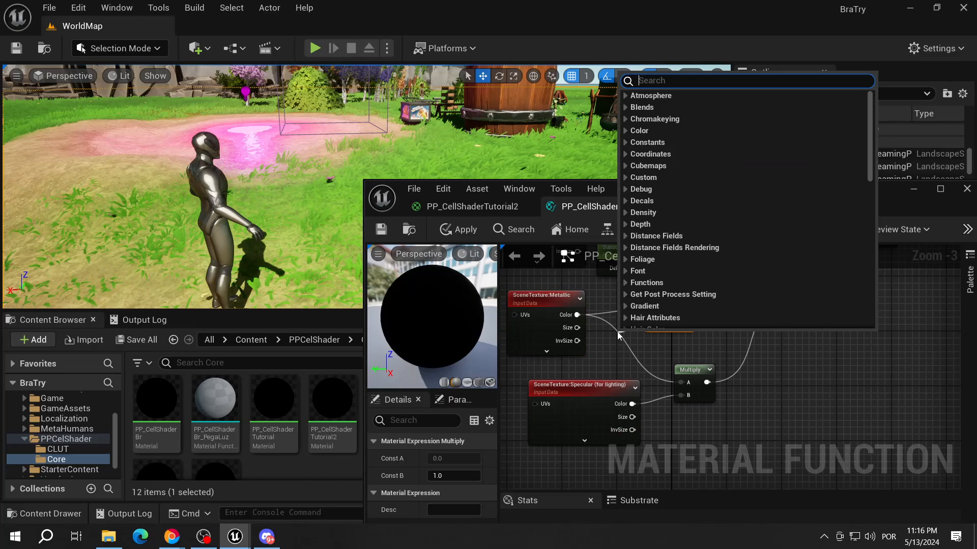
pyautogui.write('param')
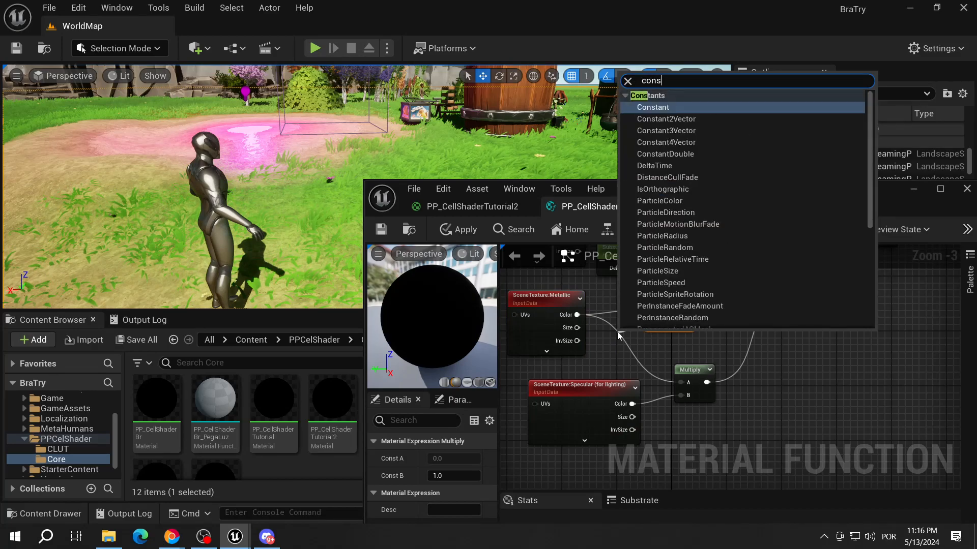
pyautogui.press('Return')
pyautogui.write('MetalLightLevel')
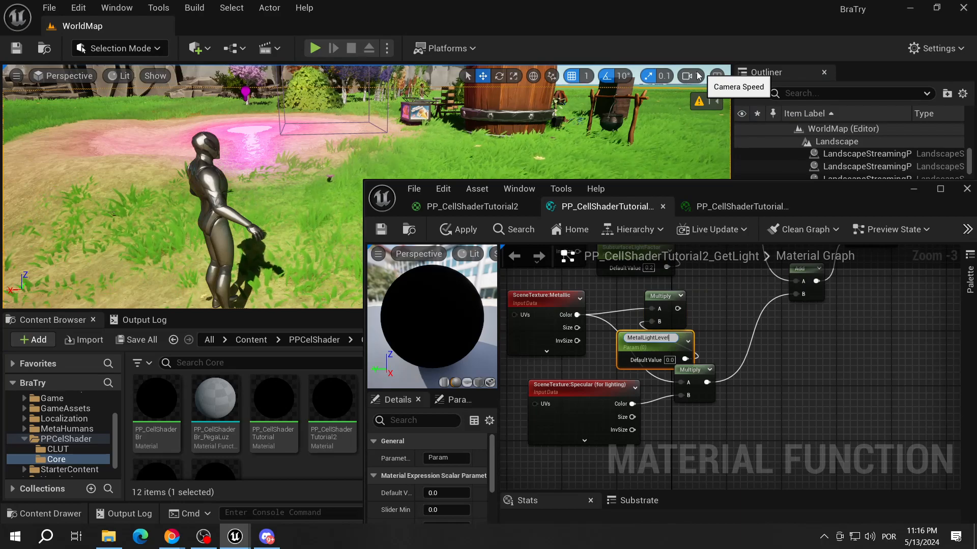
pyautogui.press('Return')
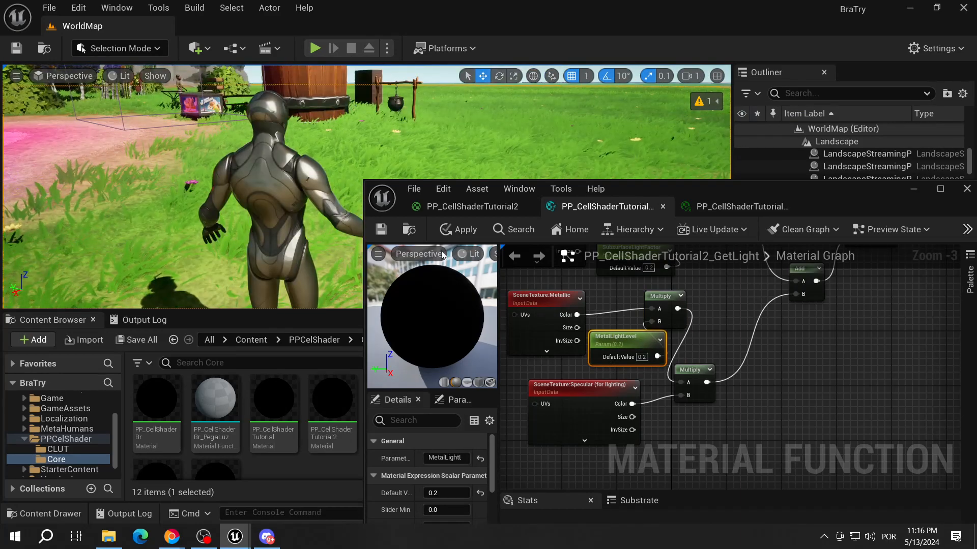
pyautogui.click(458, 229)
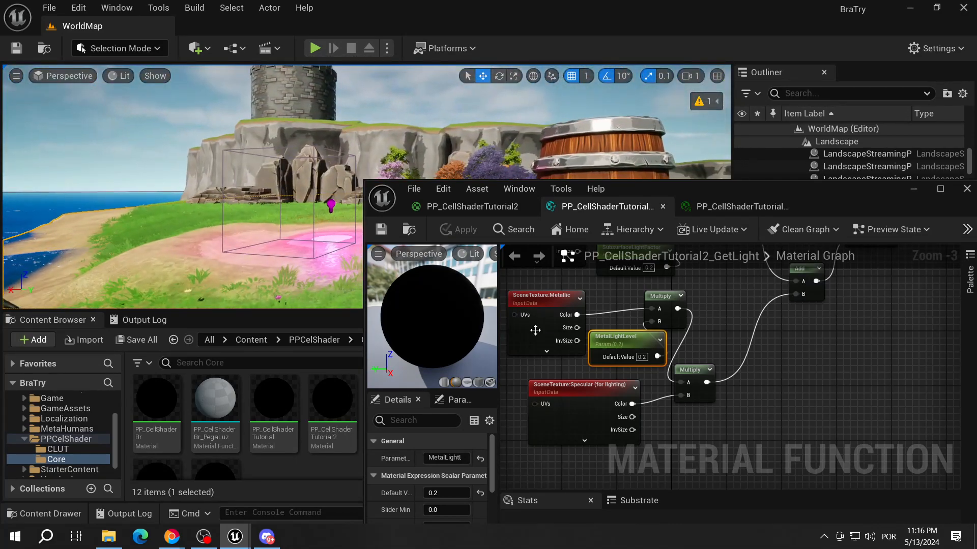
# - Tidy the GetLight graph by shifting the Specular node and spacing the diffuse and subsurface group away from the Metallic group
pyautogui.moveTo(565, 402); pyautogui.dragTo(535, 402)
pyautogui.moveTo(619, 285); pyautogui.dragTo(690, 305, button='right')
pyautogui.scroll(-4, 791, 371)
pyautogui.moveTo(791, 371); pyautogui.dragTo(690, 329, button='right')
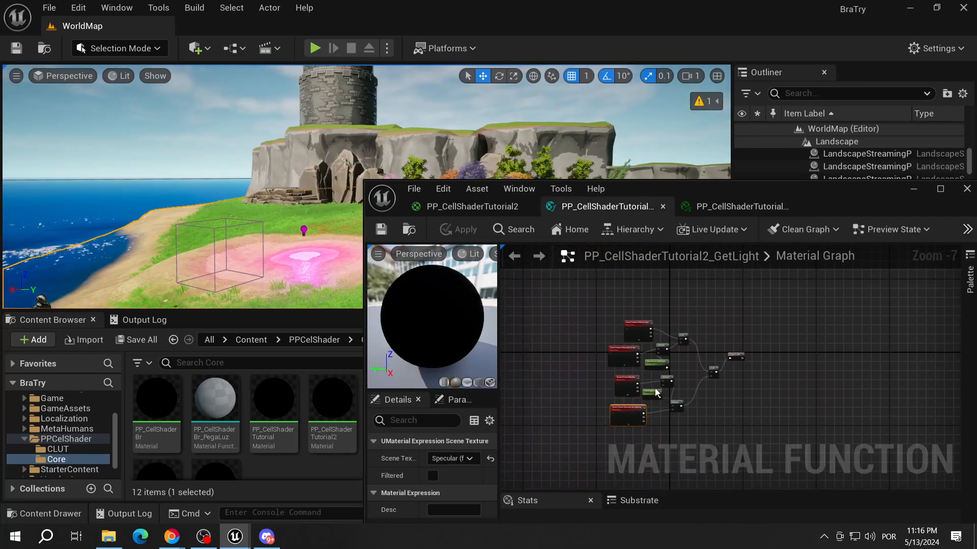
pyautogui.scroll(2, 594, 394)
pyautogui.moveTo(693, 319); pyautogui.dragTo(666, 373)
pyautogui.moveTo(617, 292); pyautogui.dragTo(621, 393, button='right')
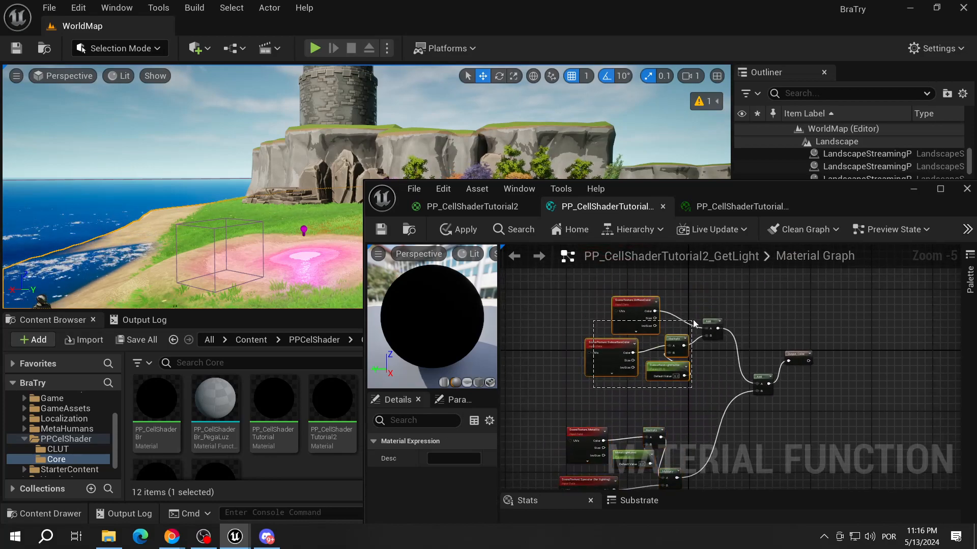
pyautogui.moveTo(596, 367); pyautogui.dragTo(714, 313)
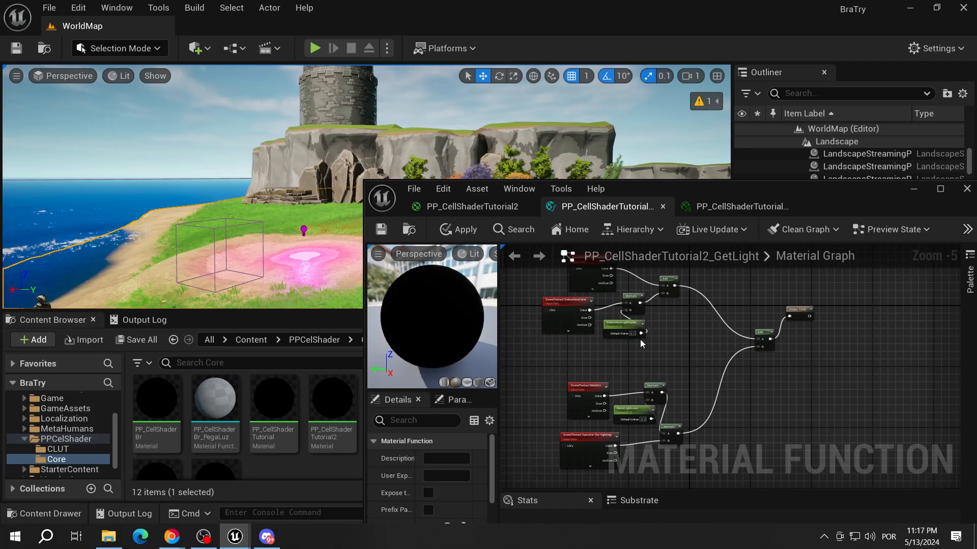
pyautogui.scroll(1, 612, 352)
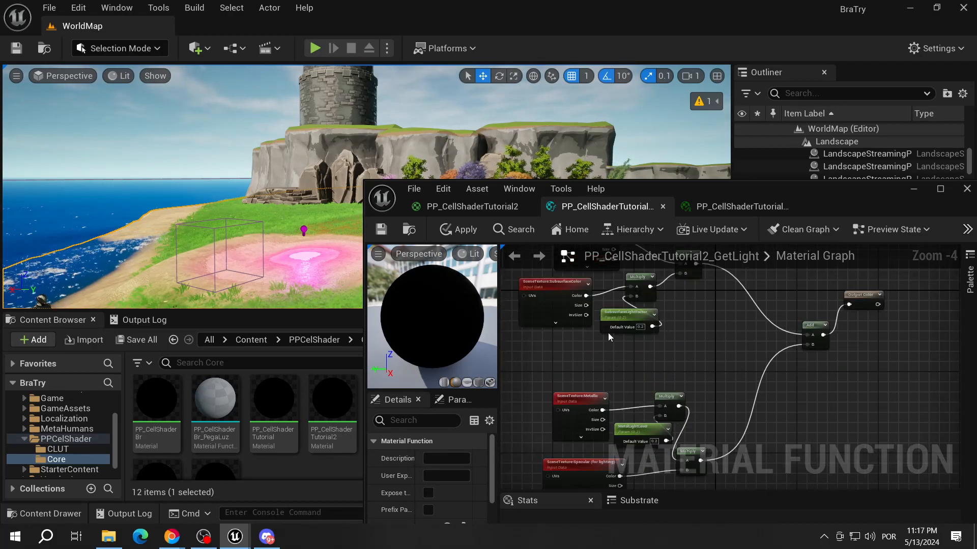
# - Switch to the PP_CellShaderTutorial2 material and move its output node farther from the passthrough comment group
pyautogui.click(472, 206)
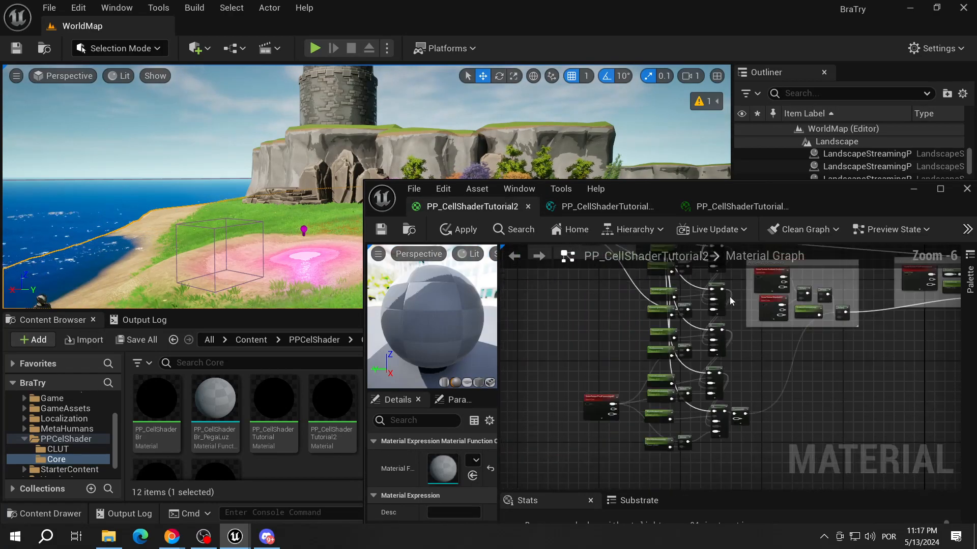
pyautogui.moveTo(738, 312); pyautogui.dragTo(702, 352, button='right')
pyautogui.scroll(1, 649, 328)
pyautogui.moveTo(771, 315); pyautogui.dragTo(600, 340, button='right')
pyautogui.moveTo(762, 350); pyautogui.dragTo(704, 319, button='right')
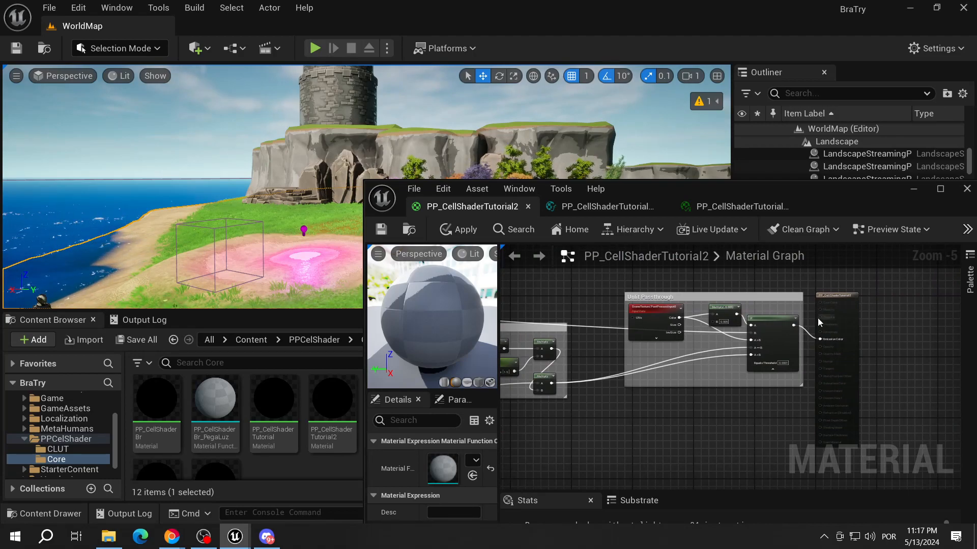
pyautogui.moveTo(731, 296); pyautogui.dragTo(697, 306)
pyautogui.moveTo(874, 374); pyautogui.dragTo(759, 347, button='right')
pyautogui.moveTo(723, 271); pyautogui.dragTo(838, 279)
# - Duplicate the PostProcessInput0 SceneTexture node and place the copy between the If node and the material output
pyautogui.moveTo(518, 301); pyautogui.dragTo(562, 303, button='right')
pyautogui.click(562, 303)
pyautogui.moveTo(562, 303); pyautogui.dragTo(745, 302)
pyautogui.scroll(1, 759, 302)
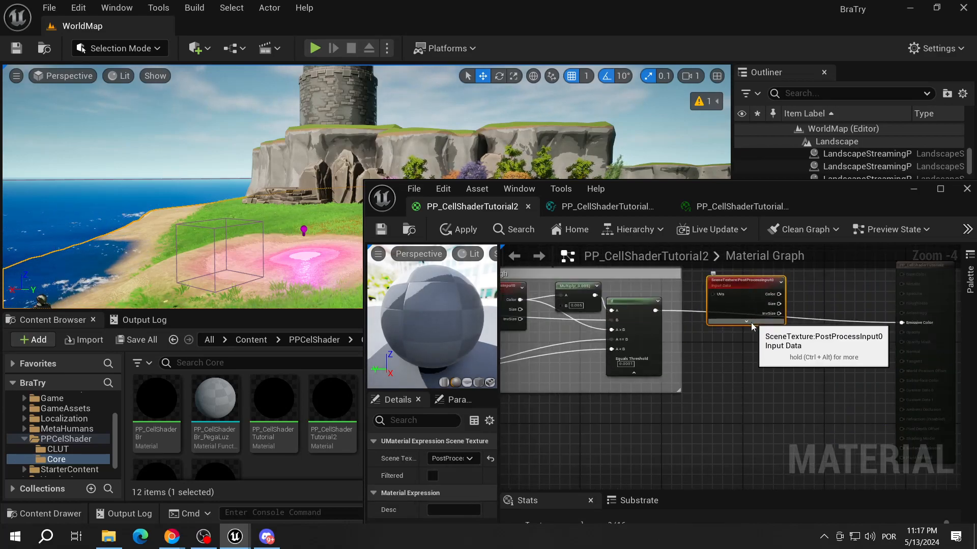
pyautogui.moveTo(758, 349); pyautogui.dragTo(692, 387, button='right')
pyautogui.scroll(1, 718, 376)
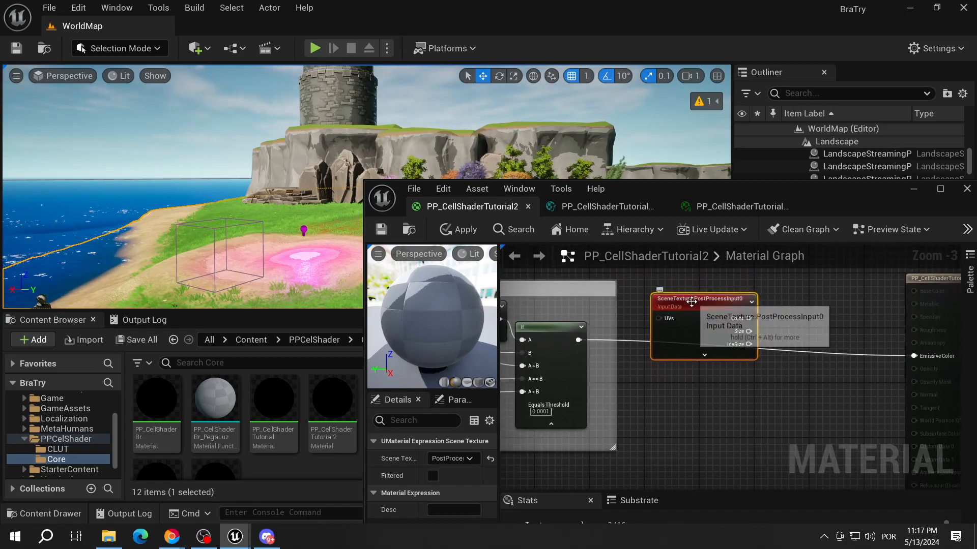
pyautogui.moveTo(693, 304); pyautogui.dragTo(698, 297)
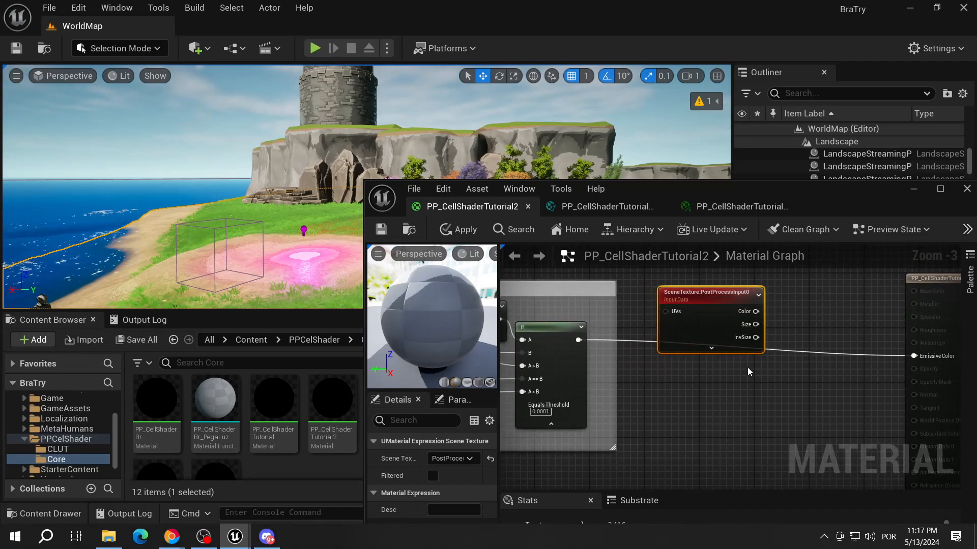
# - Create two more SceneTexture copies below PostProcessInput0, one set to SceneDepth and the other to CustomDepth
pyautogui.moveTo(746, 369); pyautogui.dragTo(685, 363, button='right')
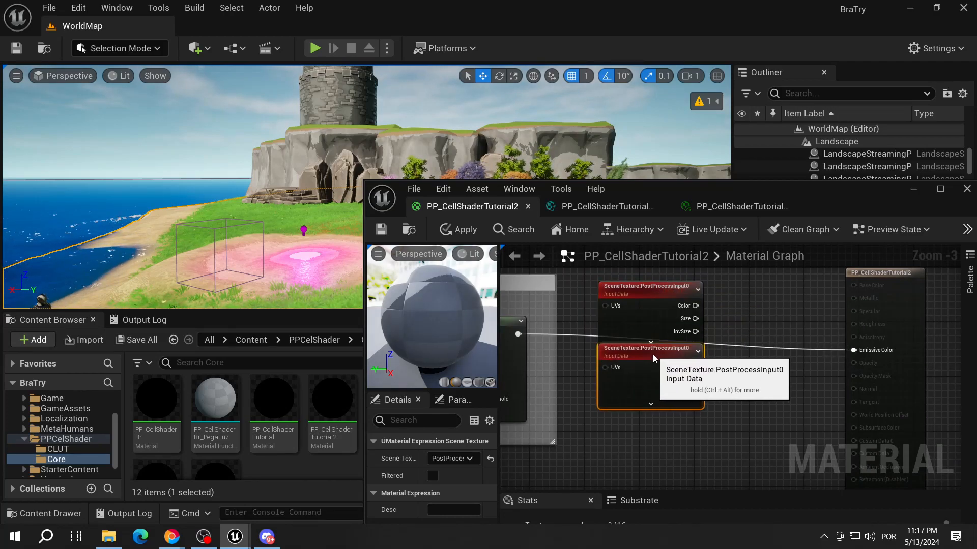
pyautogui.hotkey('ctrl', 'd')
pyautogui.click(453, 459)
pyautogui.scroll(3, 477, 219)
pyautogui.click(458, 197)
pyautogui.moveTo(657, 459); pyautogui.dragTo(652, 395, button='right')
pyautogui.hotkey('ctrl', 'd')
pyautogui.moveTo(658, 395); pyautogui.dragTo(649, 393)
# - Add a ComponentMask to the SceneDepth color output and limit it to the R channel
pyautogui.write('mask')
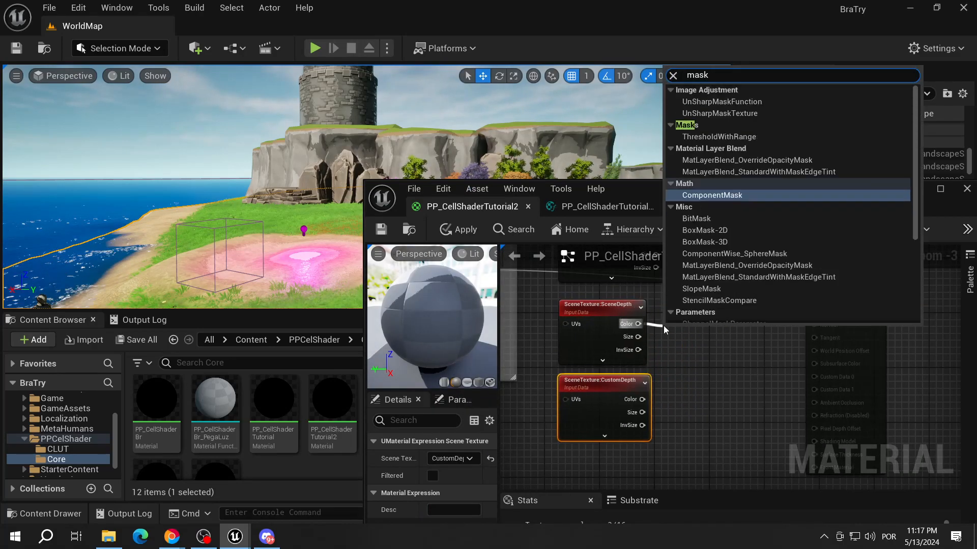
pyautogui.press('Return')
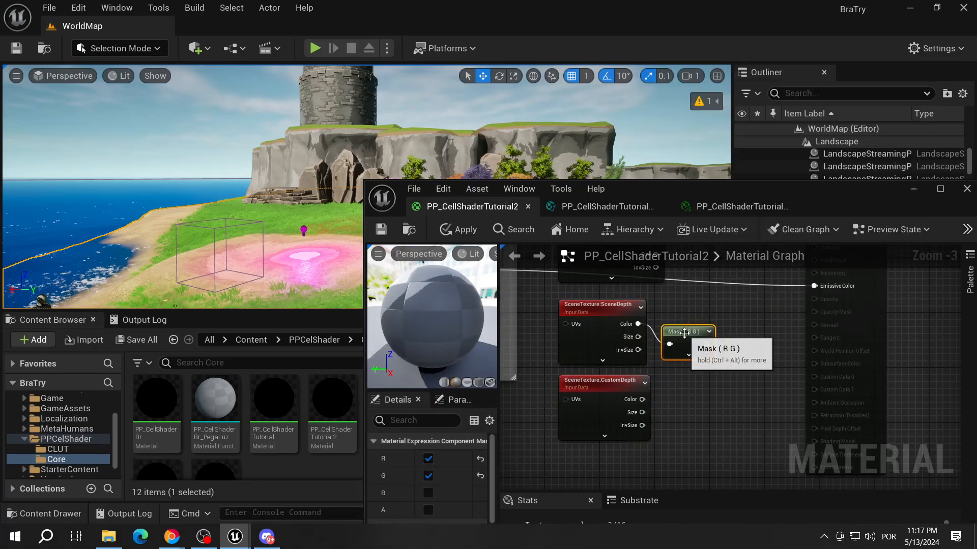
pyautogui.moveTo(685, 333); pyautogui.dragTo(677, 313)
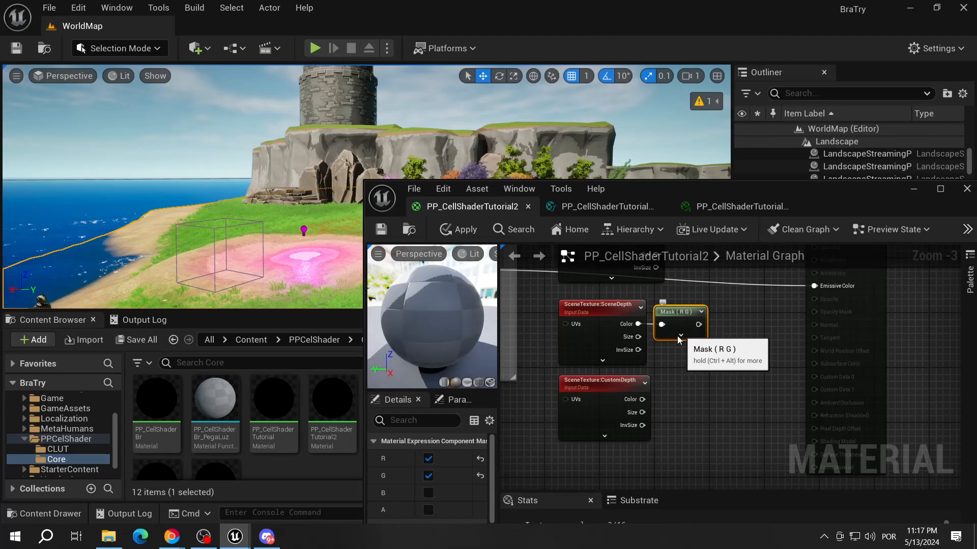
pyautogui.click(680, 336)
pyautogui.click(677, 353)
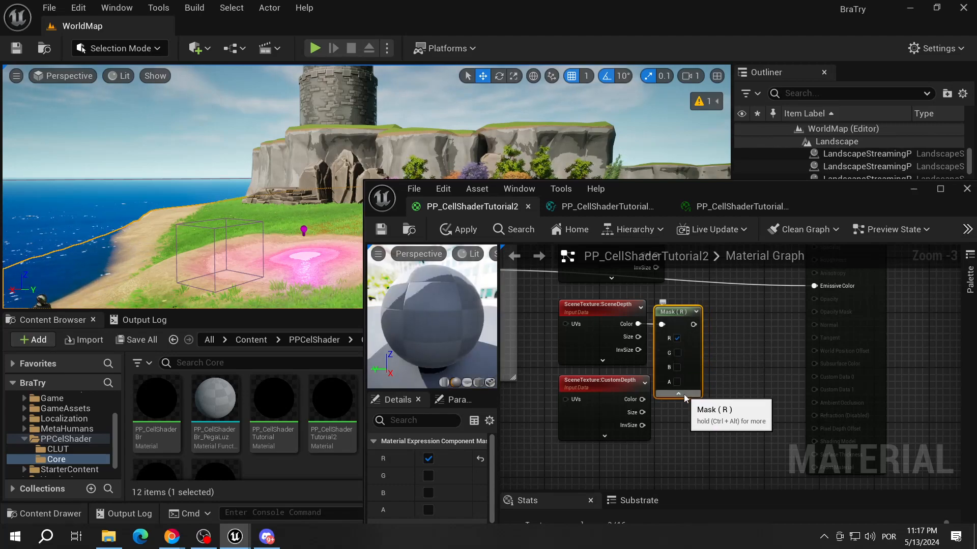
# - Add an R-only ComponentMask to the CustomDepth color output
pyautogui.rightClick(658, 391)
pyautogui.write('com')
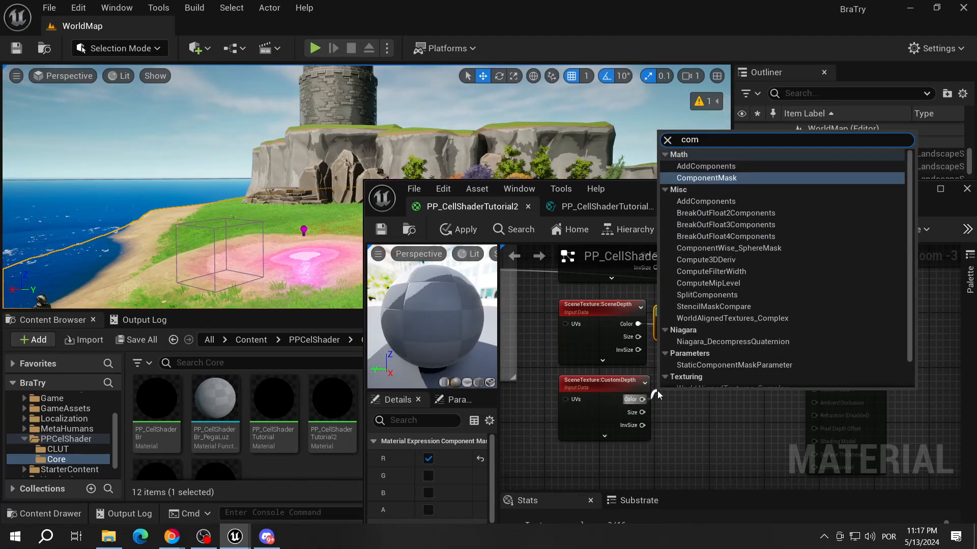
pyautogui.press('Return')
pyautogui.moveTo(658, 390); pyautogui.dragTo(579, 409, button='right')
# - Add an If node comparing masked SceneDepth (A) with masked CustomDepth (B), PostProcessInput0 on A < B, and output it to Emissive Color
pyautogui.moveTo(615, 344); pyautogui.dragTo(655, 341)
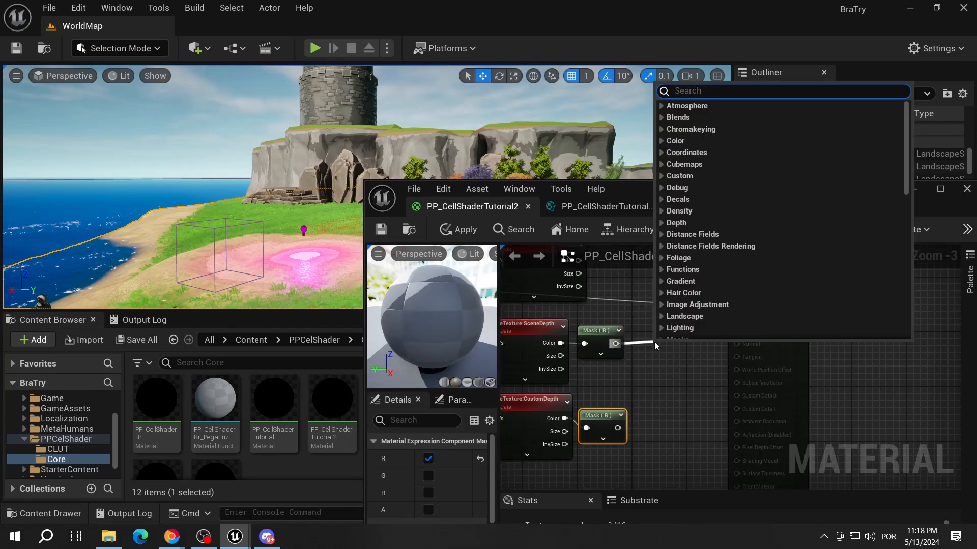
pyautogui.write('if')
pyautogui.press('Return')
pyautogui.moveTo(609, 298); pyautogui.dragTo(703, 445)
pyautogui.moveTo(678, 457); pyautogui.dragTo(679, 434, button='right')
pyautogui.moveTo(779, 327); pyautogui.dragTo(785, 318)
# - Feed the passthrough If node's result into A > B of the new depth If node and save the material
pyautogui.moveTo(544, 281); pyautogui.dragTo(562, 345, button='right')
pyautogui.moveTo(700, 424); pyautogui.dragTo(743, 400, button='right')
pyautogui.scroll(-1, 762, 417)
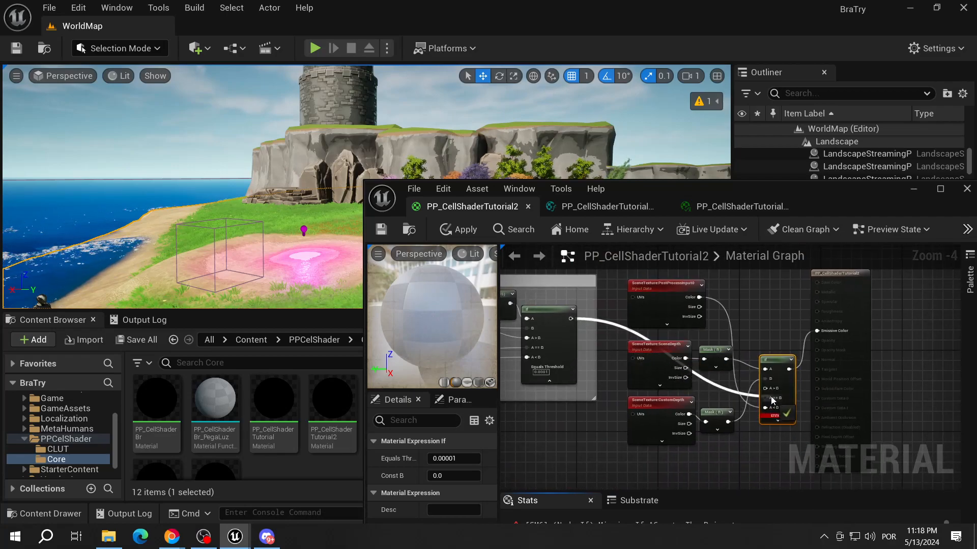
pyautogui.hotkey('ctrl', 's')
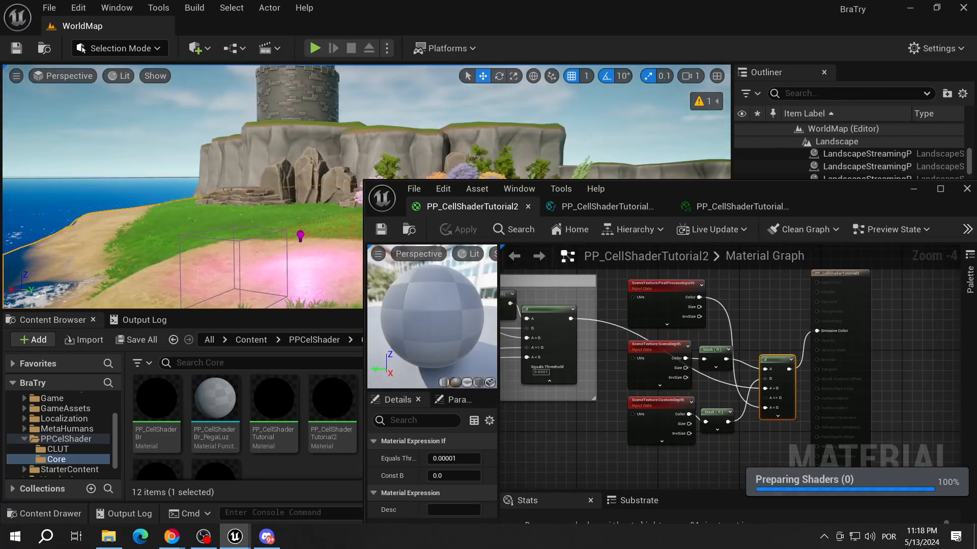
# - Swap the depth If branches, with PostProcessInput0 on A > B and the passthrough result on A < B, and save the material
pyautogui.moveTo(668, 332); pyautogui.dragTo(642, 332, button='right')
pyautogui.scroll(1, 694, 338)
pyautogui.moveTo(617, 284); pyautogui.dragTo(706, 407)
pyautogui.scroll(-1, 666, 395)
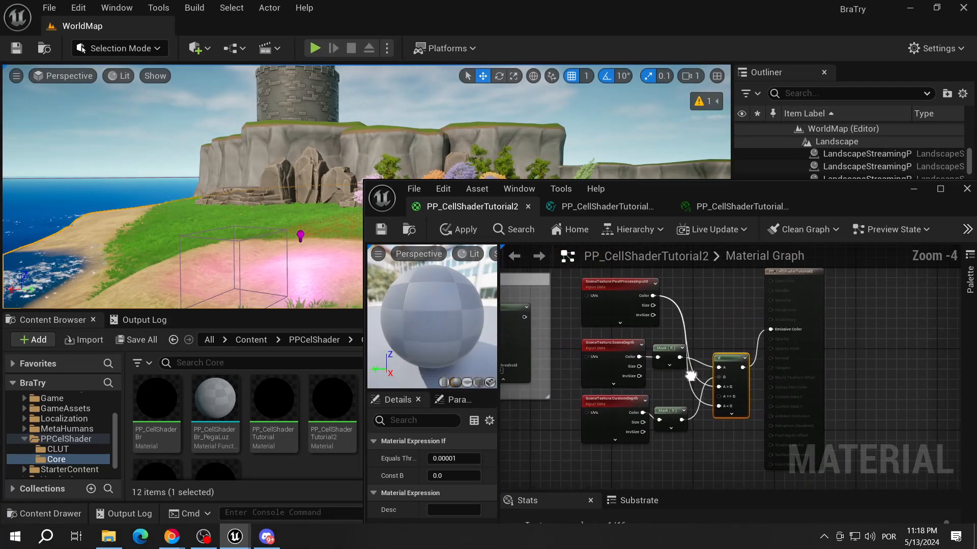
pyautogui.moveTo(528, 316); pyautogui.dragTo(722, 403)
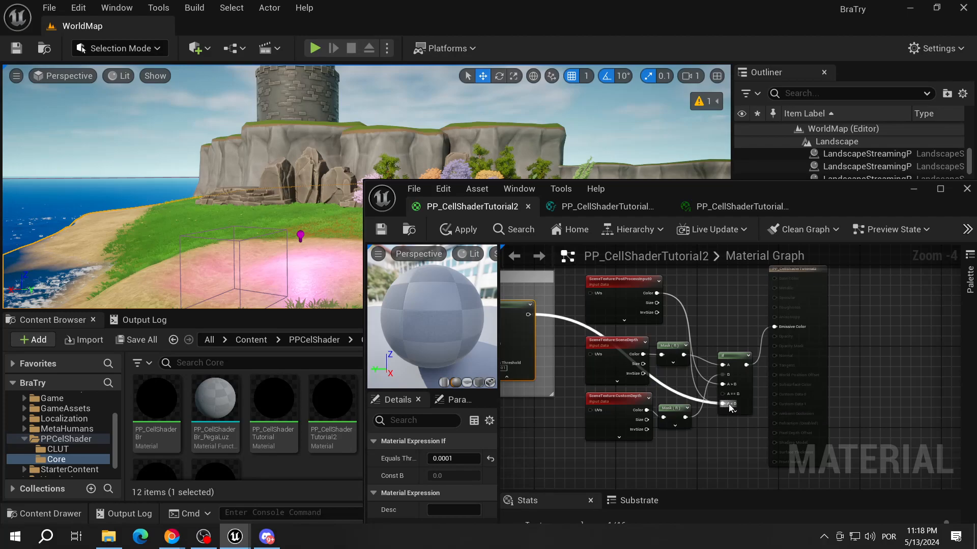
pyautogui.click(387, 231)
# - Enable Render CustomDepth Pass on the SM_Cliff_05_2 rock mesh in the level
pyautogui.press('w')
pyautogui.moveTo(239, 168); pyautogui.dragTo(265, 176, button='right')
pyautogui.click(249, 171)
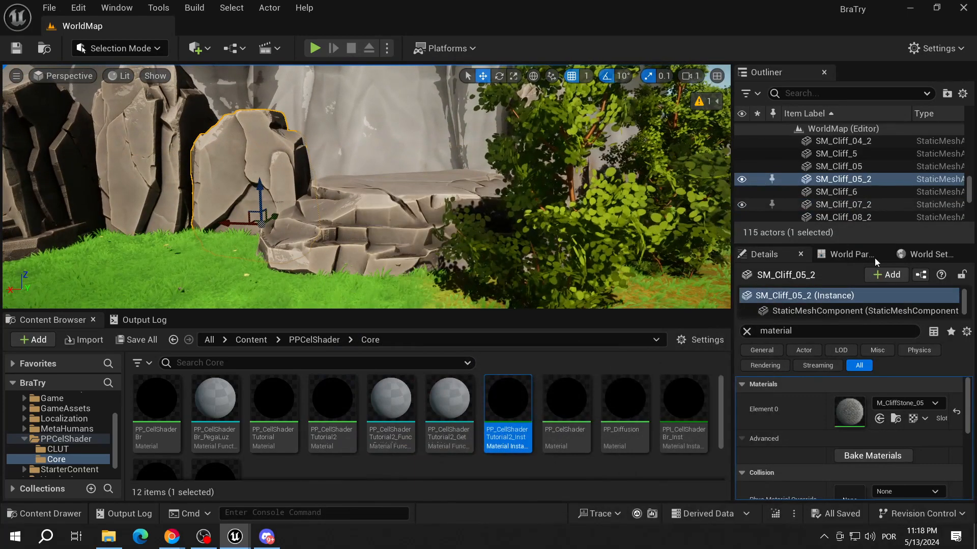
pyautogui.click(784, 330)
pyautogui.write('custom')
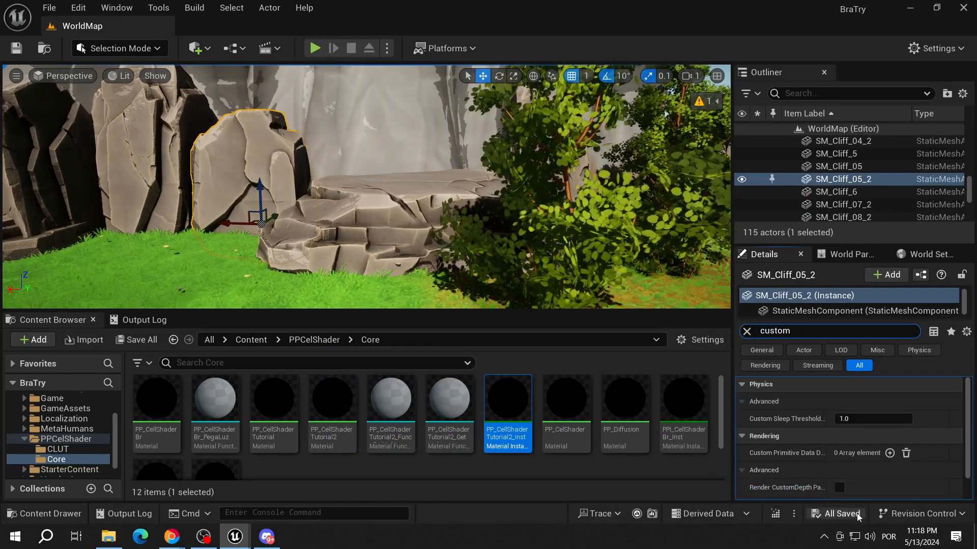
pyautogui.click(840, 487)
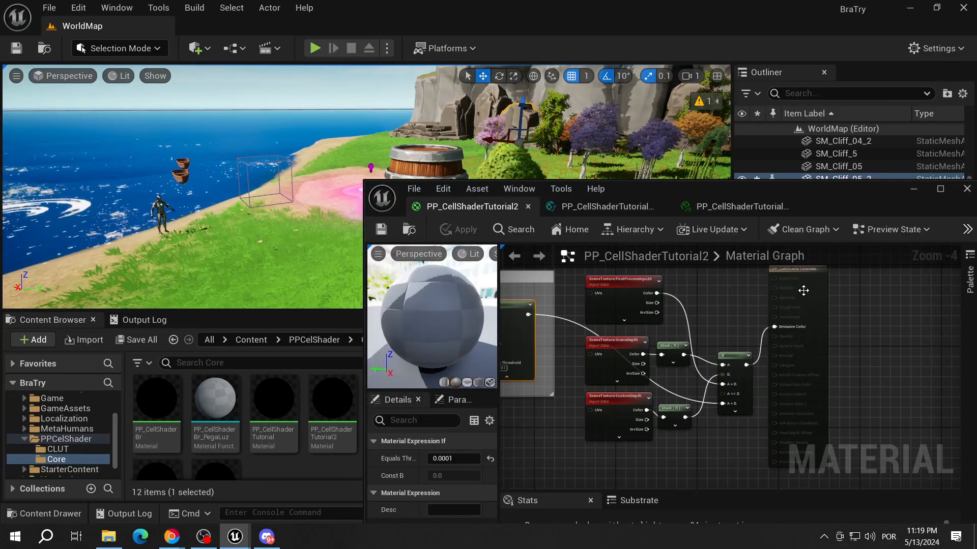
# - Move the material output node aside and group the depth comparison nodes in a comment titled "CustomDepth Passthrough"
pyautogui.moveTo(800, 273); pyautogui.dragTo(869, 273)
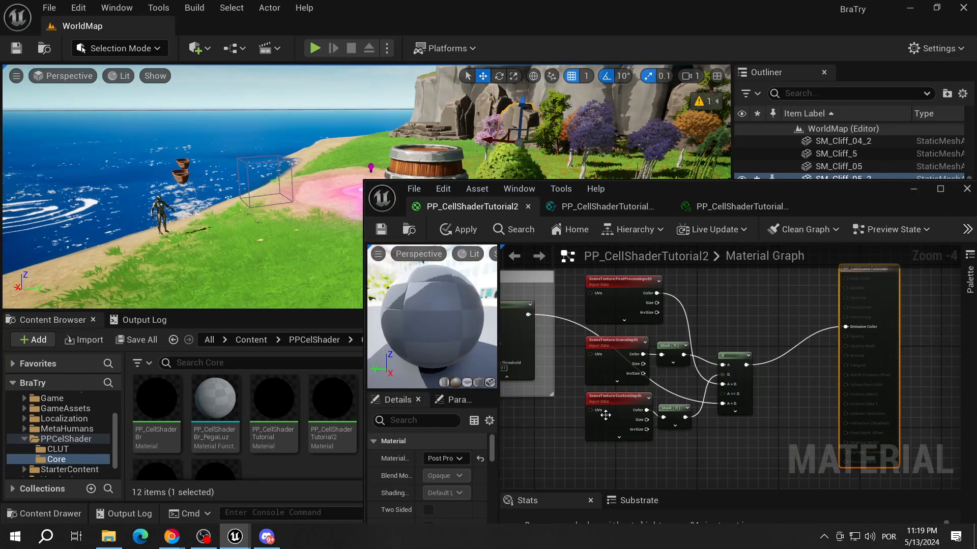
pyautogui.moveTo(593, 435); pyautogui.dragTo(735, 310)
pyautogui.moveTo(743, 356); pyautogui.dragTo(773, 356)
pyautogui.write('cCustom')
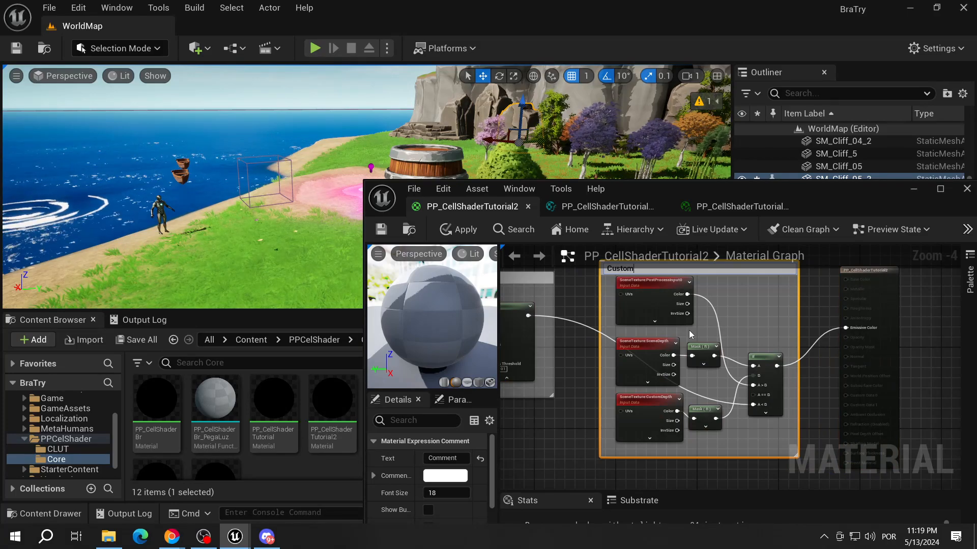
pyautogui.write('Depth Pas')
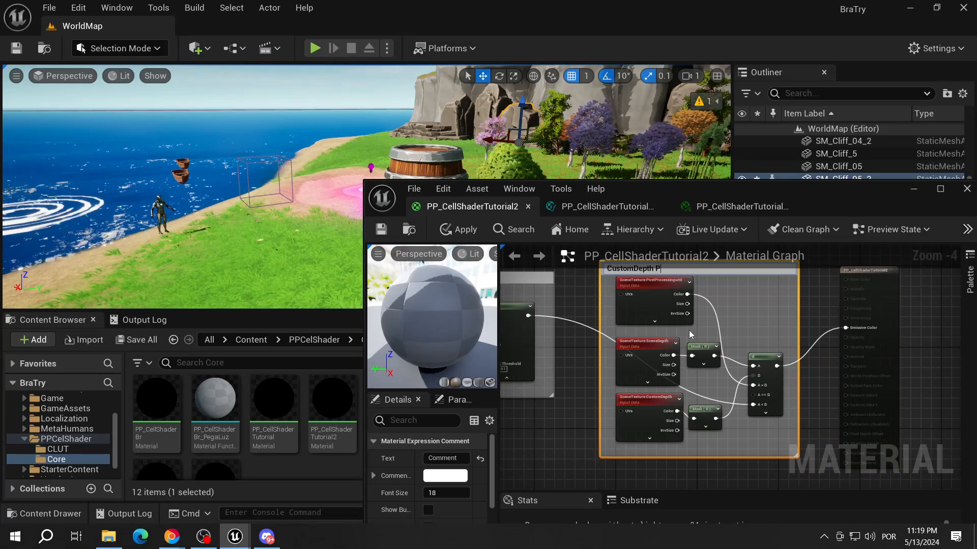
pyautogui.write('sthrough')
pyautogui.press('Return')
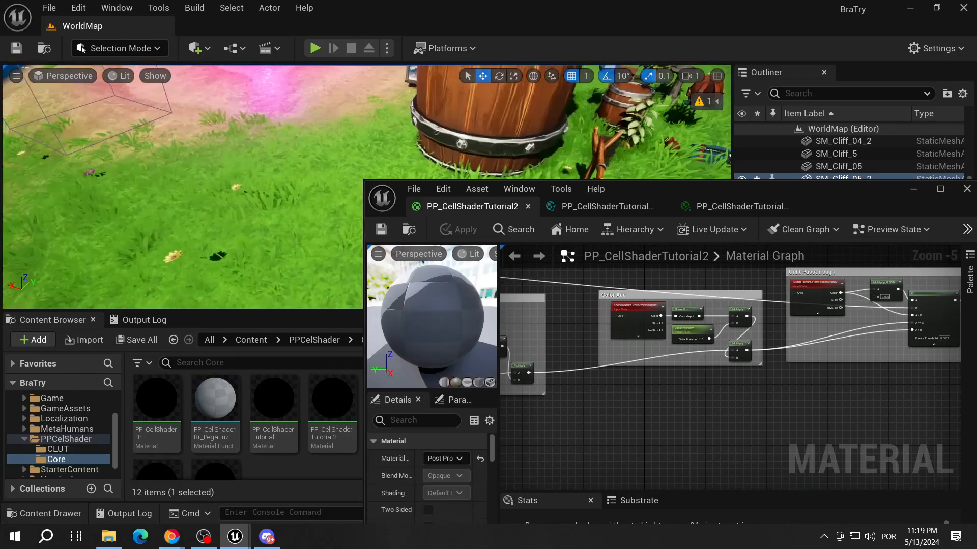
# - Try overriding TopMostLightIntensity at about 11.79 and TopLightIntensity at about 4.24 in the material instance, and disable both overrides
pyautogui.moveTo(213, 188); pyautogui.dragTo(178, 122, button='right')
pyautogui.click(214, 254)
pyautogui.moveTo(214, 255); pyautogui.dragTo(193, 285, button='right')
pyautogui.click(738, 206)
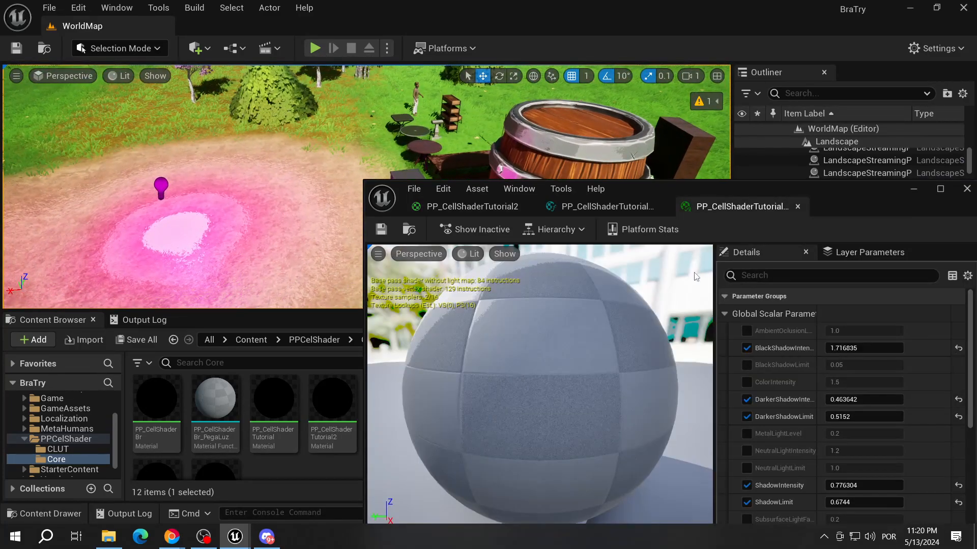
pyautogui.moveTo(275, 275); pyautogui.dragTo(299, 253, button='right')
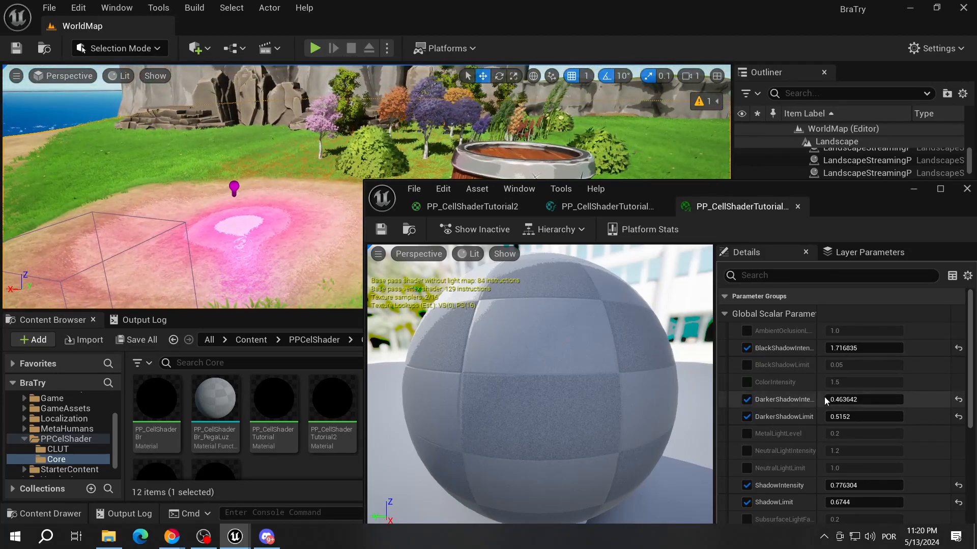
pyautogui.scroll(-5, 822, 399)
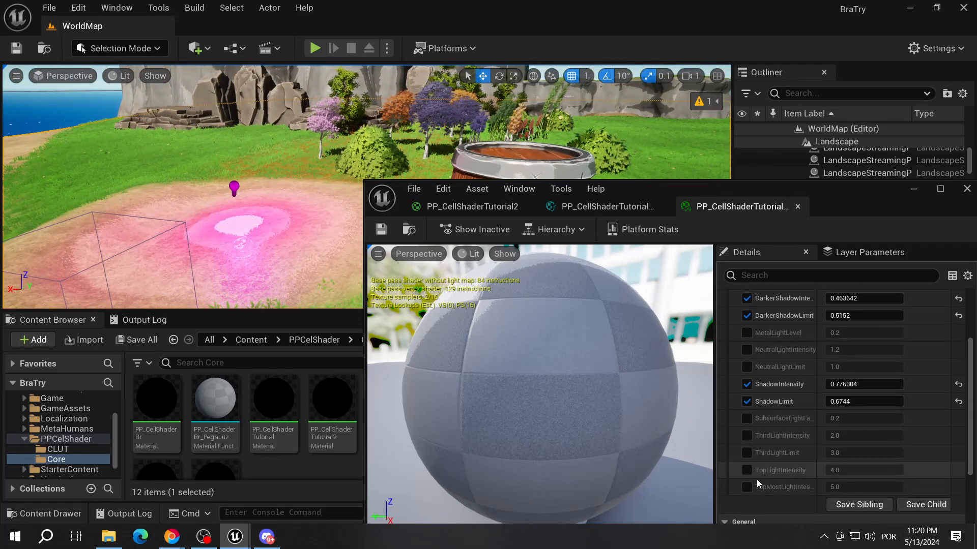
pyautogui.click(746, 486)
pyautogui.moveTo(863, 487); pyautogui.dragTo(890, 487)
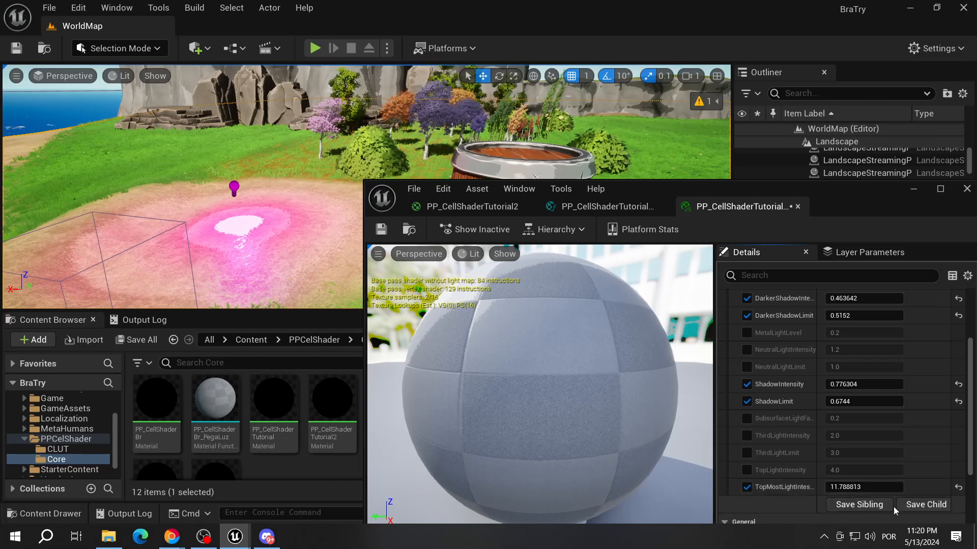
pyautogui.click(746, 487)
pyautogui.click(746, 470)
pyautogui.click(746, 470)
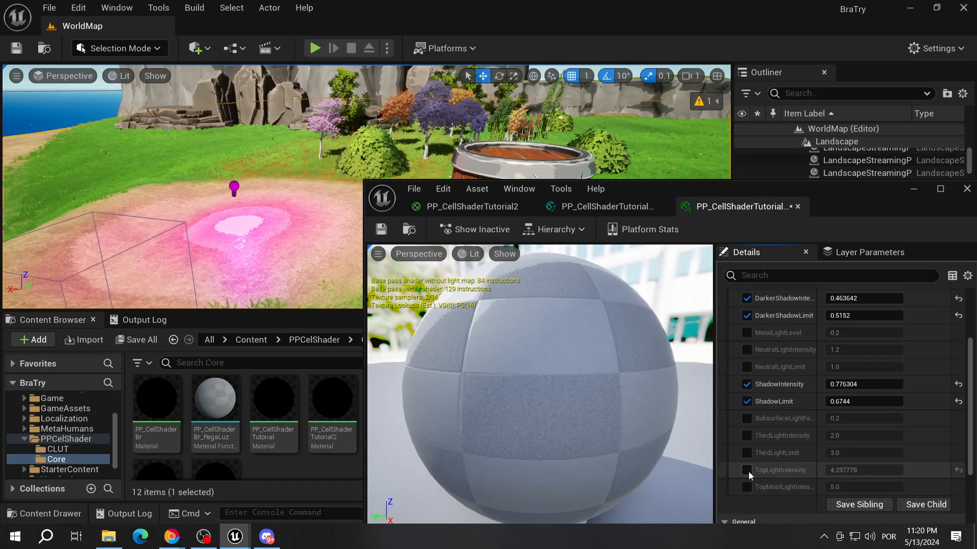
# - Override ThirdLightIntensity at about 2.47 and ThirdLightLimit at about 1.64 in the material instance and save it
pyautogui.moveTo(863, 453); pyautogui.dragTo(849, 453)
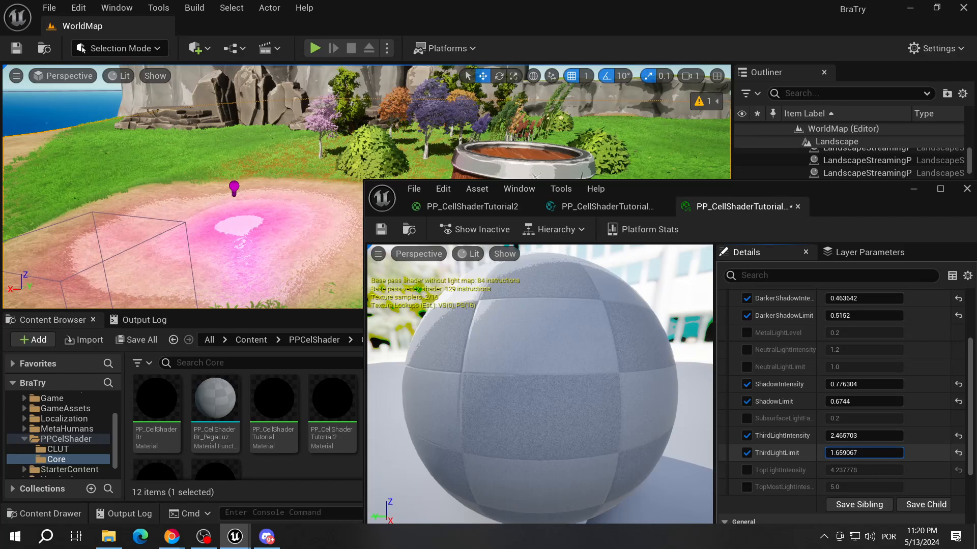
pyautogui.moveTo(305, 168); pyautogui.dragTo(358, 160, button='right')
pyautogui.moveTo(618, 145); pyautogui.dragTo(627, 173, button='right')
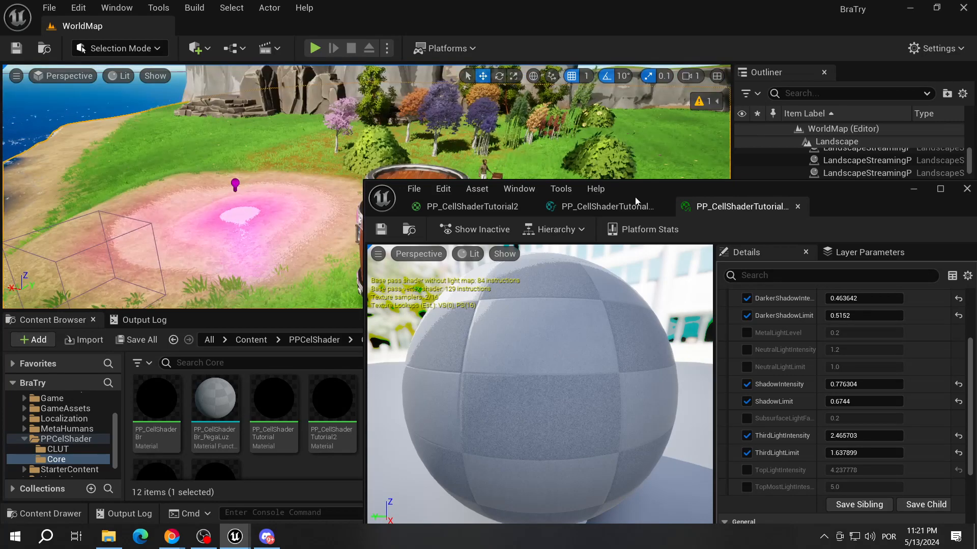
# - Look through the assets in the Core folder and open the PP_CellShaderBr material
pyautogui.click(504, 206)
pyautogui.scroll(-5, 636, 406)
pyautogui.moveTo(633, 402); pyautogui.dragTo(725, 366, button='right')
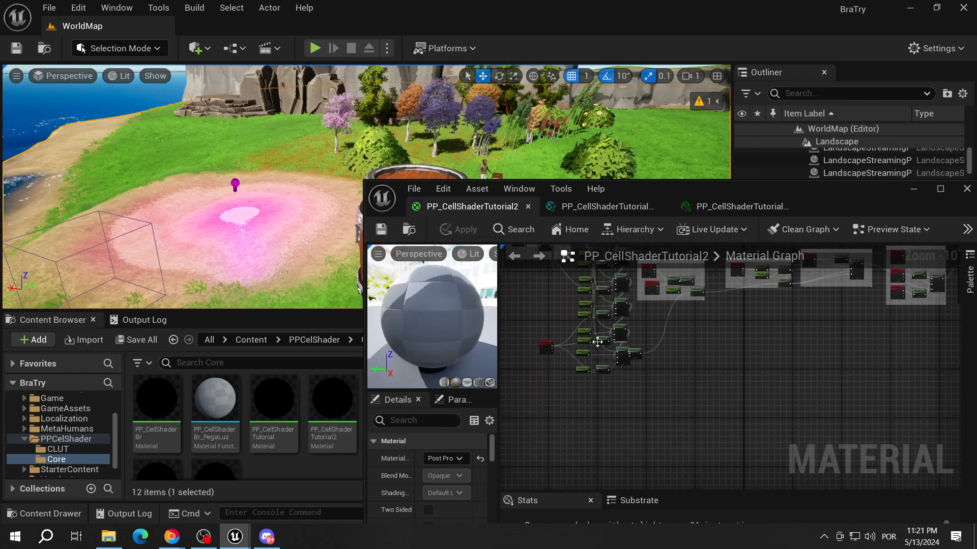
pyautogui.click(913, 191)
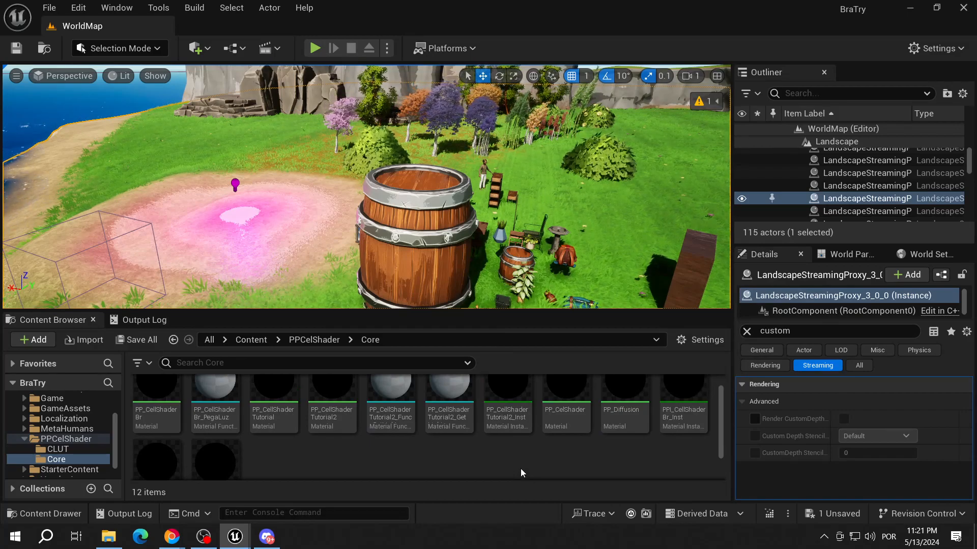
pyautogui.scroll(-2, 412, 455)
pyautogui.scroll(2, 383, 454)
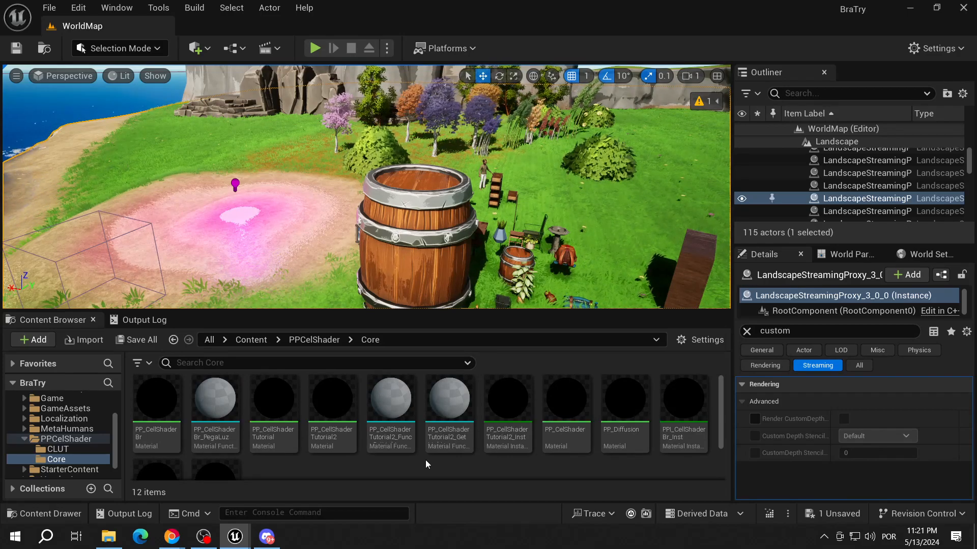
pyautogui.scroll(-1, 425, 459)
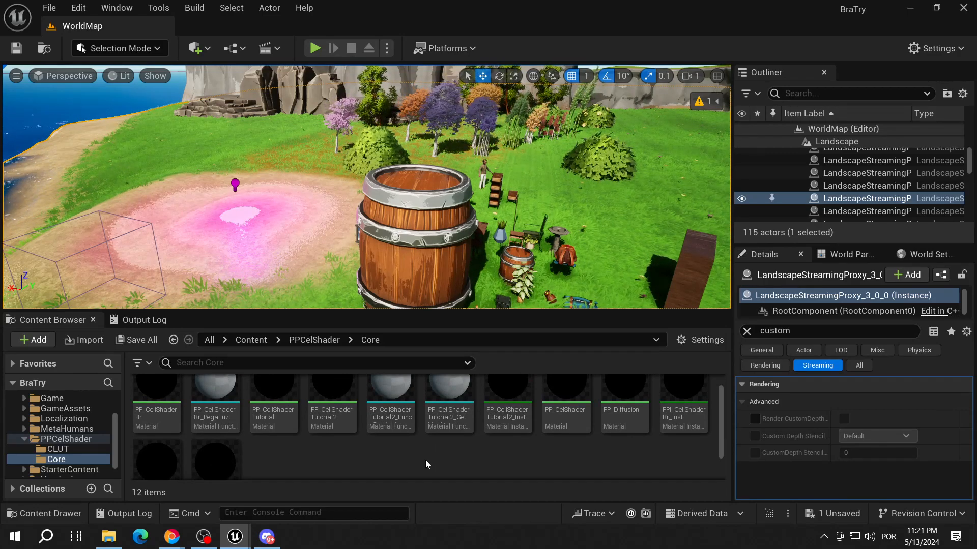
pyautogui.scroll(1, 426, 460)
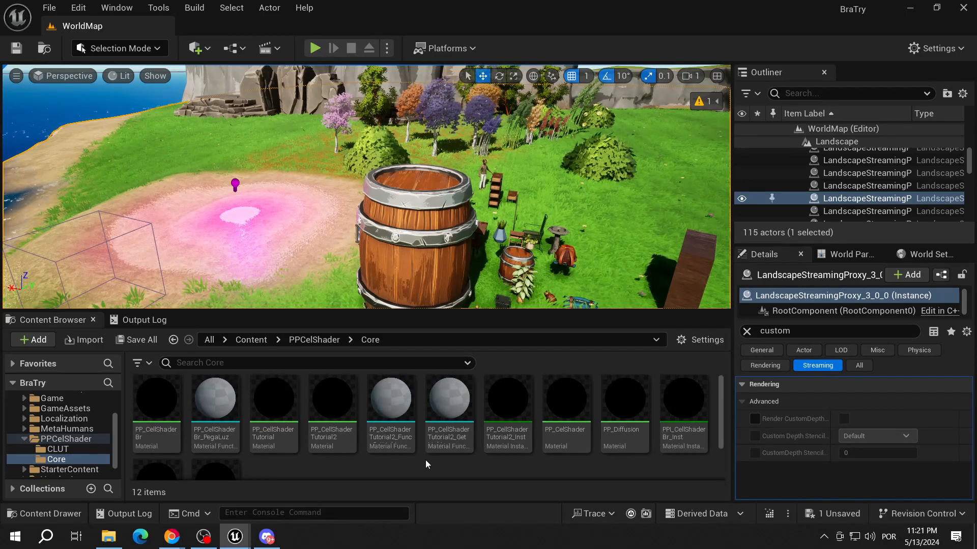
pyautogui.scroll(-3, 313, 466)
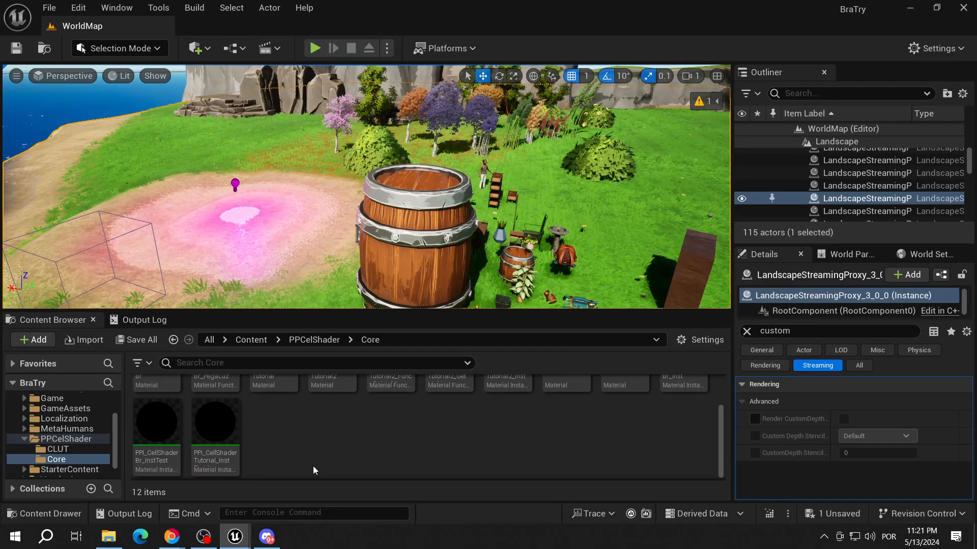
pyautogui.scroll(3, 315, 466)
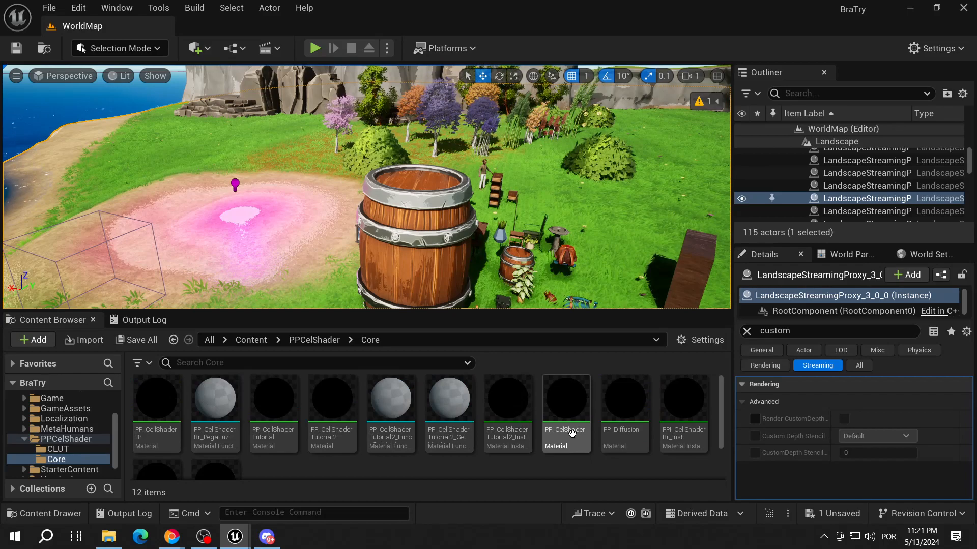
pyautogui.moveTo(564, 403)
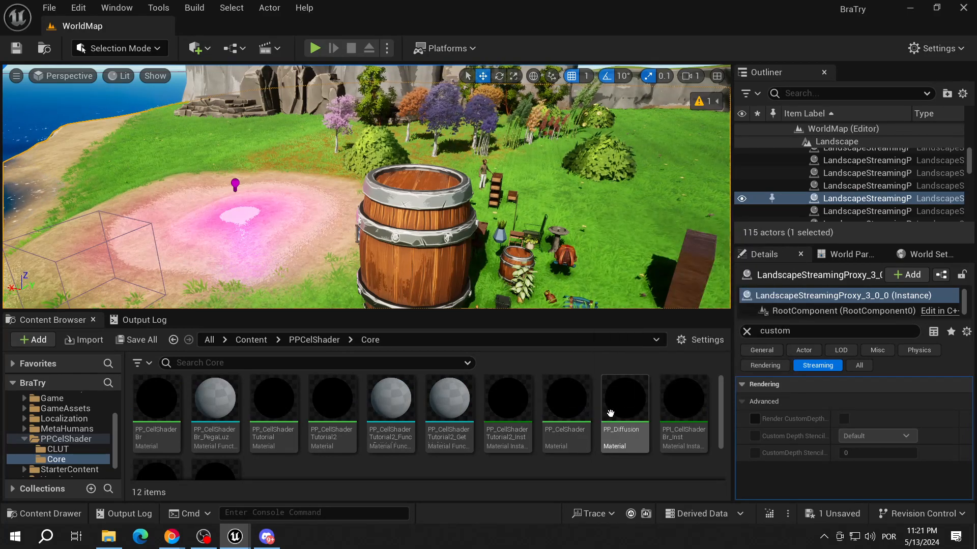
pyautogui.moveTo(411, 409)
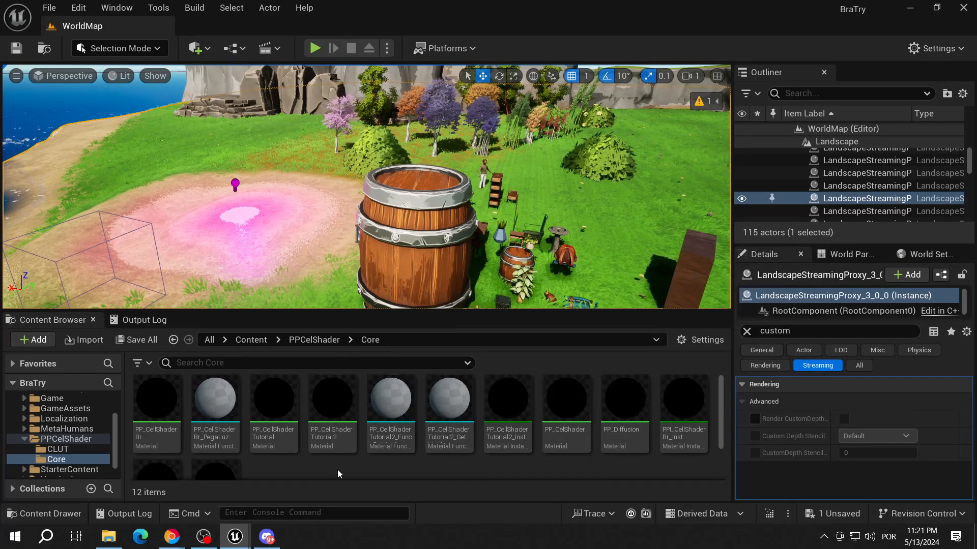
pyautogui.doubleClick(156, 402)
# - Select the outline color nodes in PP_CellShaderBr (Outline Color, Lerp, masks and MakeFloat) and reposition them
pyautogui.scroll(-2, 544, 367)
pyautogui.moveTo(544, 366); pyautogui.dragTo(792, 269, button='right')
pyautogui.scroll(-5, 791, 270)
pyautogui.moveTo(759, 319); pyautogui.dragTo(530, 297, button='right')
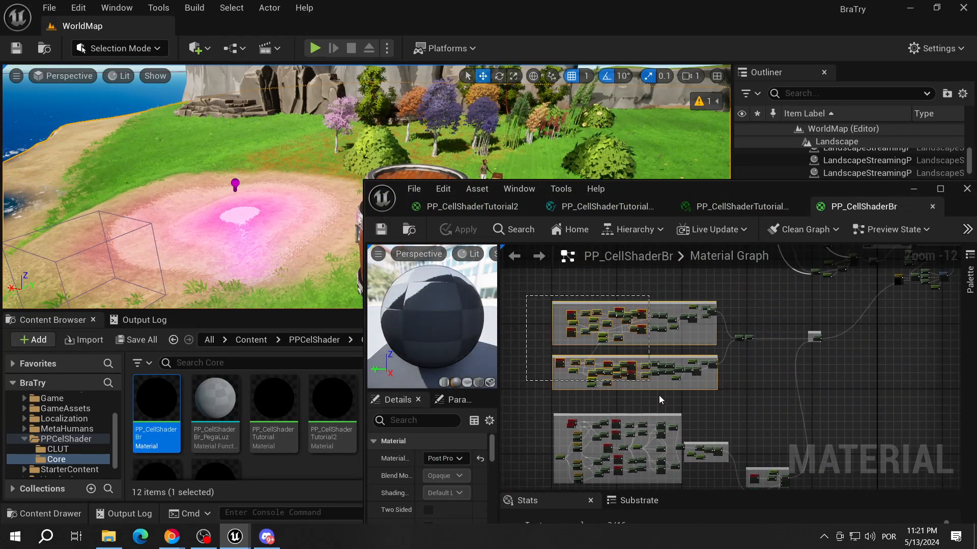
pyautogui.moveTo(655, 390); pyautogui.dragTo(759, 456)
pyautogui.moveTo(835, 396); pyautogui.dragTo(777, 453)
pyautogui.scroll(8, 735, 360)
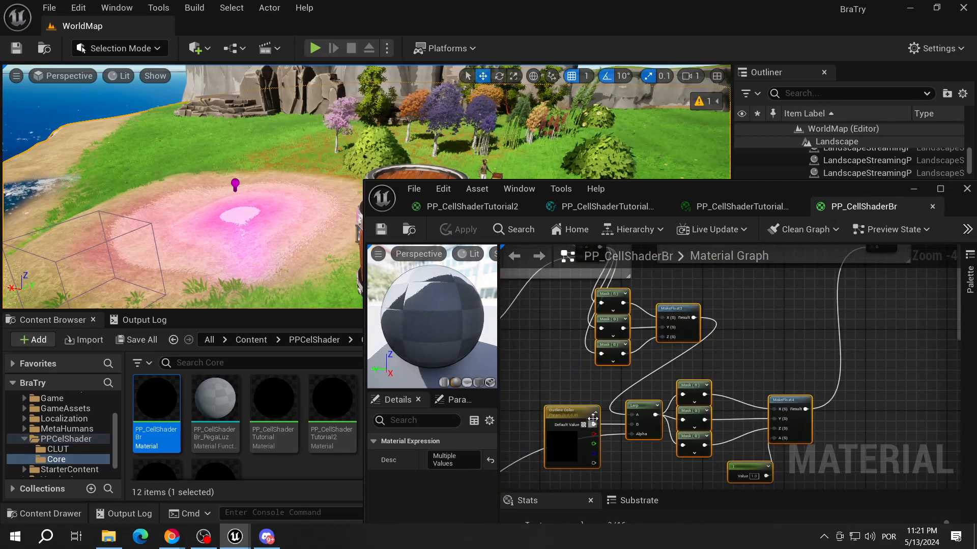
pyautogui.moveTo(593, 418); pyautogui.dragTo(665, 356)
pyautogui.scroll(-8, 666, 351)
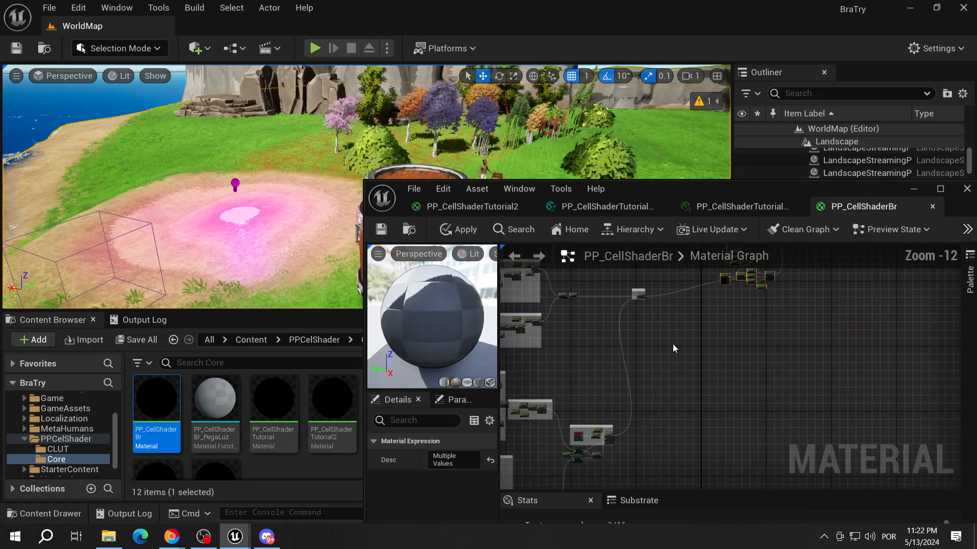
# - Copy the outline comment groups, their combining nodes and the outline color nodes into PP_CellShaderTutorial2, placing them below the existing graph
pyautogui.press('Home')
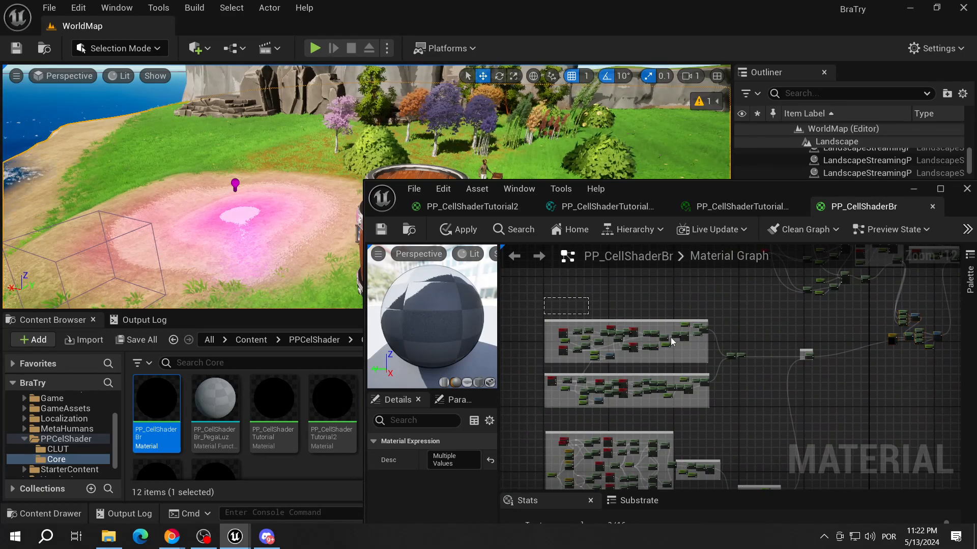
pyautogui.scroll(2, 750, 389)
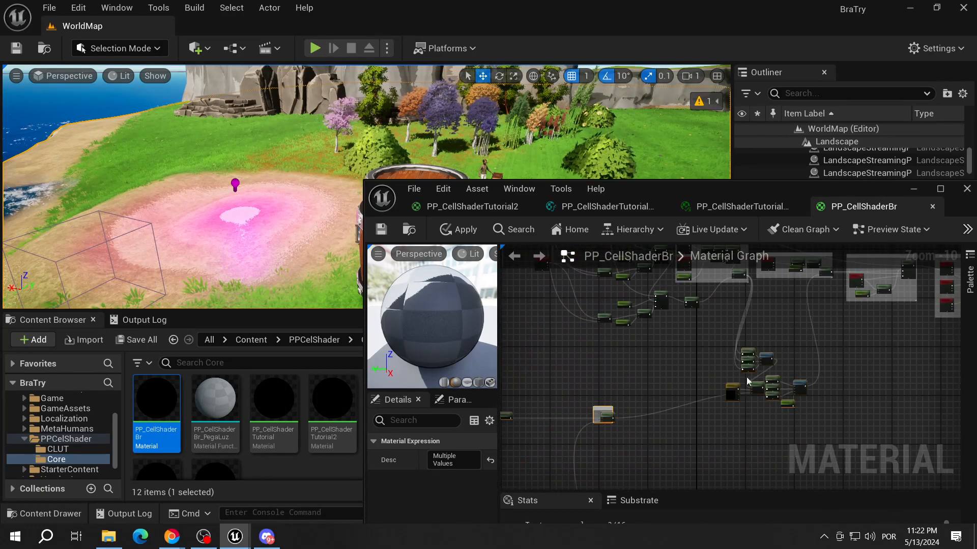
pyautogui.moveTo(667, 373); pyautogui.dragTo(697, 390, button='right')
pyautogui.click(605, 206)
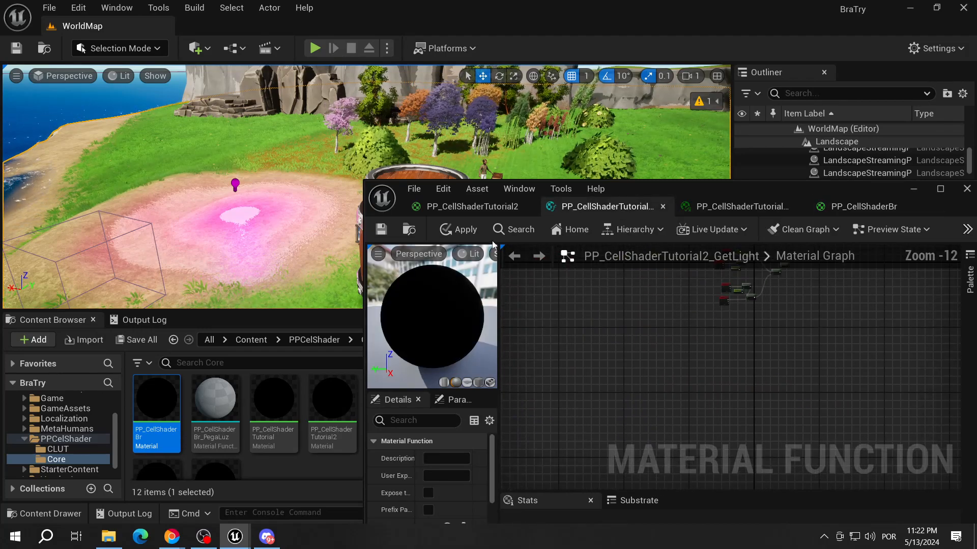
pyautogui.click(458, 206)
pyautogui.scroll(-1, 629, 367)
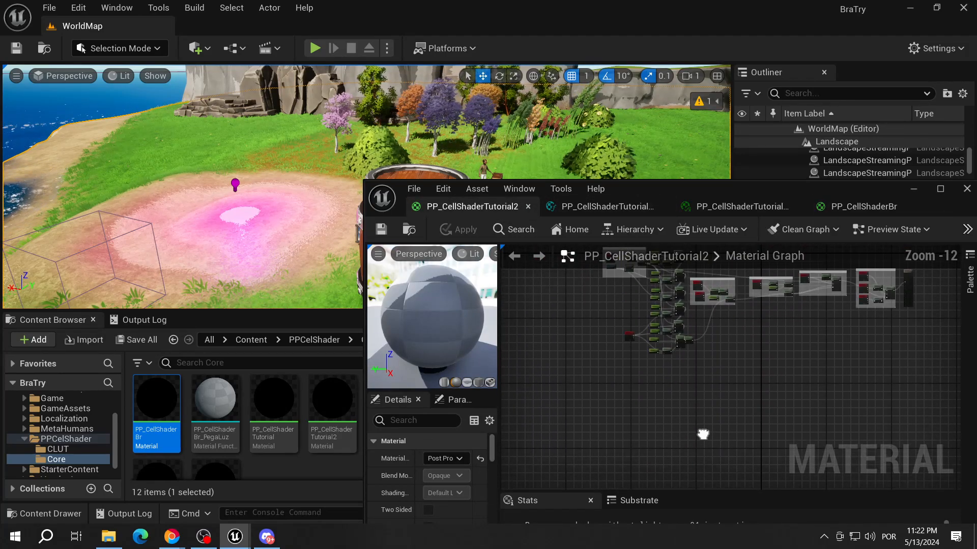
pyautogui.hotkey('ctrl', 'v')
pyautogui.moveTo(707, 307); pyautogui.dragTo(631, 391)
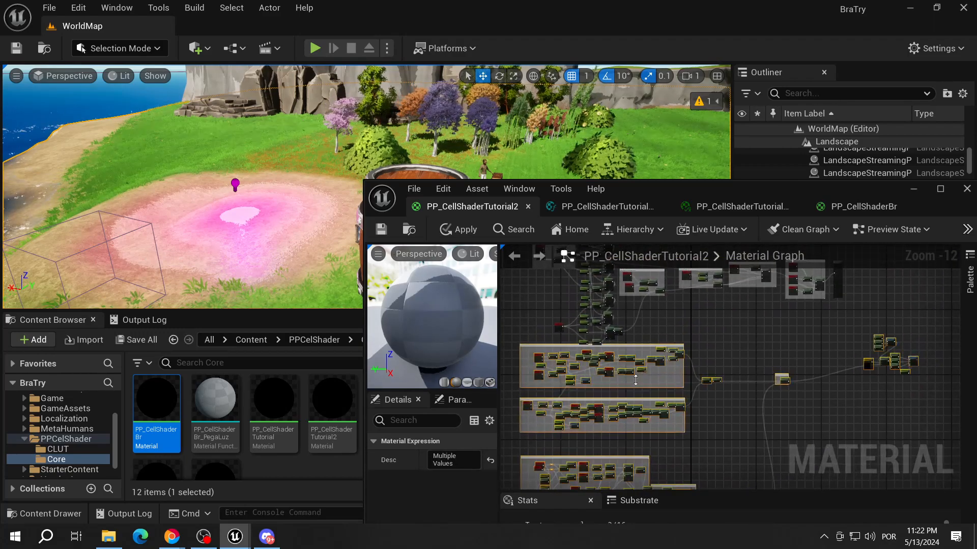
pyautogui.moveTo(676, 360); pyautogui.dragTo(585, 389)
# - Look over the pasted outline comment groups, including Grease Line, Depth Based Outline and the normal-based outline
pyautogui.scroll(7, 585, 390)
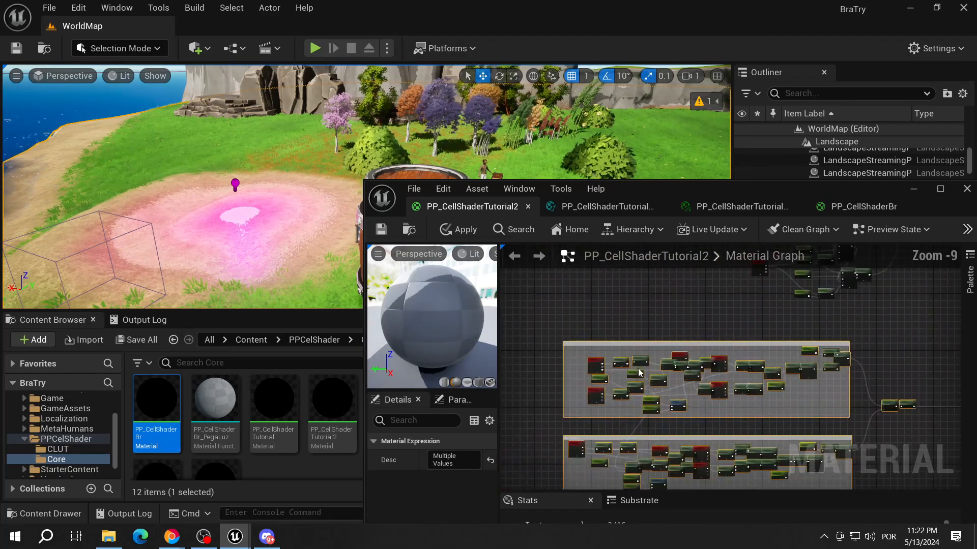
pyautogui.moveTo(563, 399); pyautogui.dragTo(592, 387, button='right')
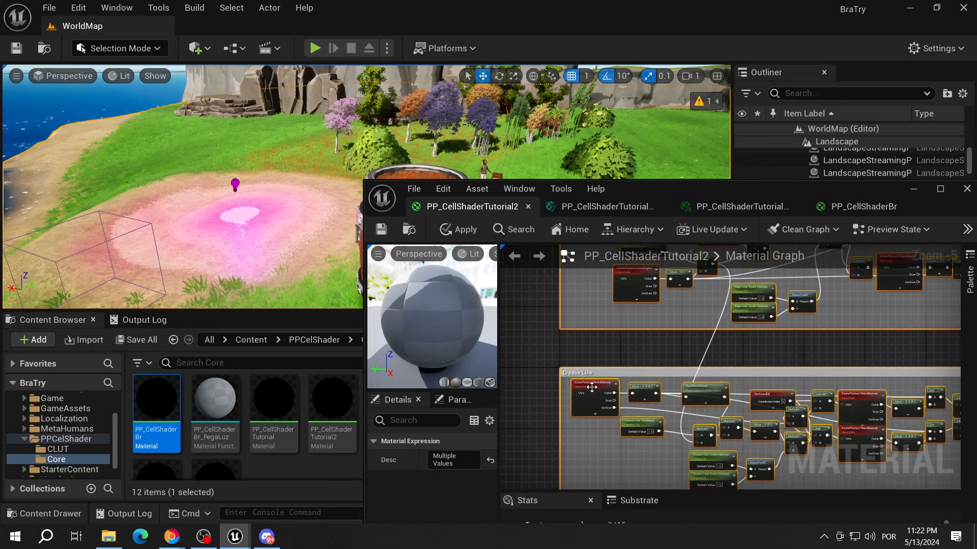
pyautogui.moveTo(578, 428); pyautogui.dragTo(566, 361, button='right')
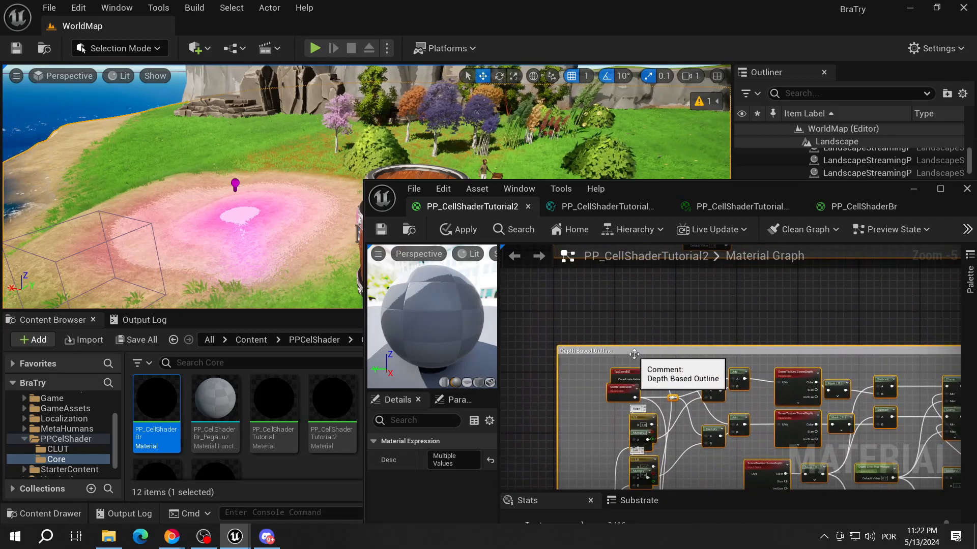
pyautogui.moveTo(576, 288); pyautogui.dragTo(571, 260, button='right')
pyautogui.moveTo(583, 392); pyautogui.dragTo(567, 247, button='right')
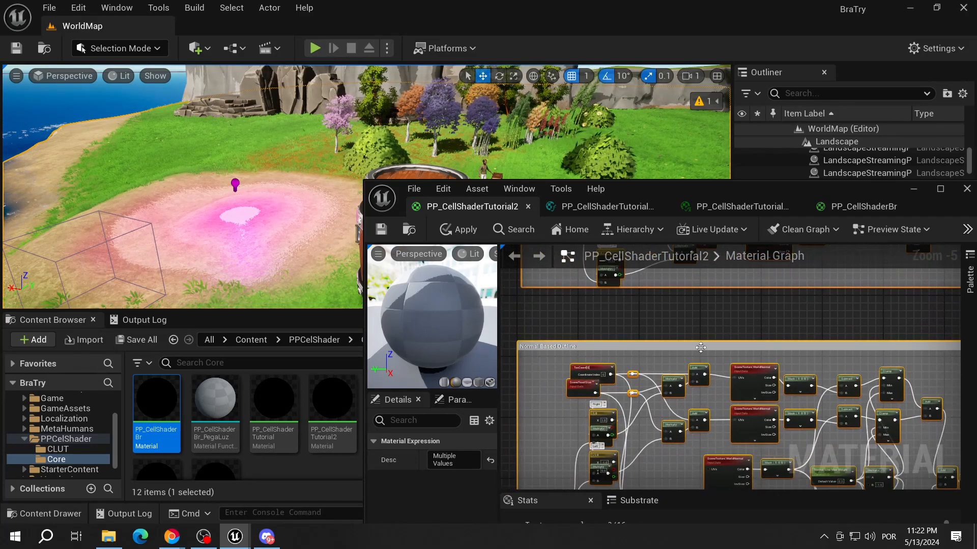
pyautogui.scroll(-3, 579, 440)
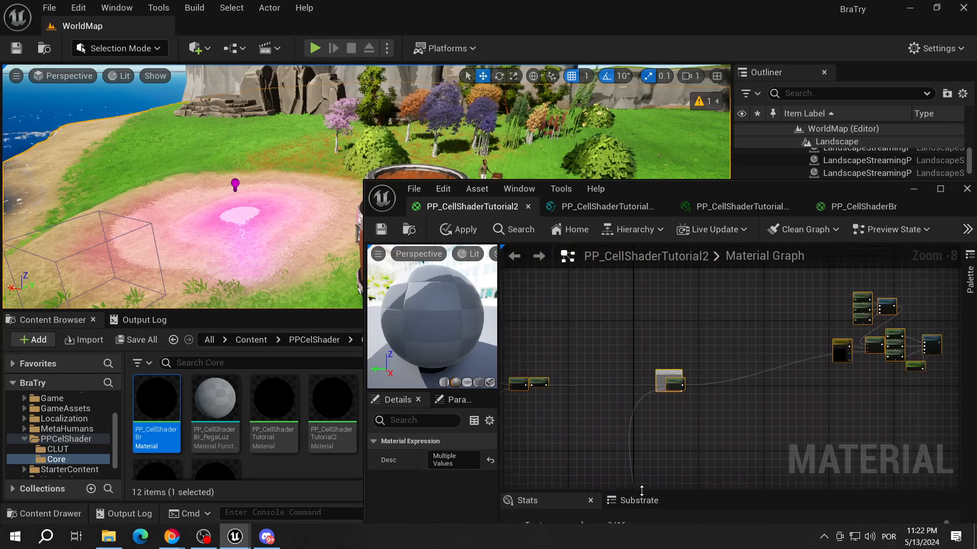
pyautogui.scroll(-4, 682, 368)
# - Delete the pasted Mask nodes and the MakeFloat3 node feeding the outline Lerp
pyautogui.moveTo(631, 431); pyautogui.dragTo(522, 425)
pyautogui.scroll(9, 608, 399)
pyautogui.scroll(-1, 656, 358)
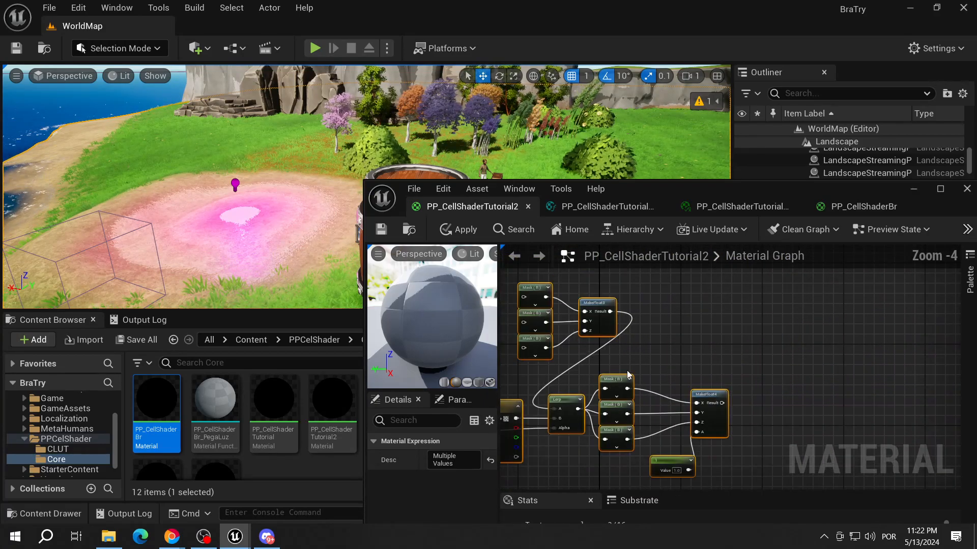
pyautogui.moveTo(627, 375); pyautogui.dragTo(767, 391, button='right')
pyautogui.click(621, 456)
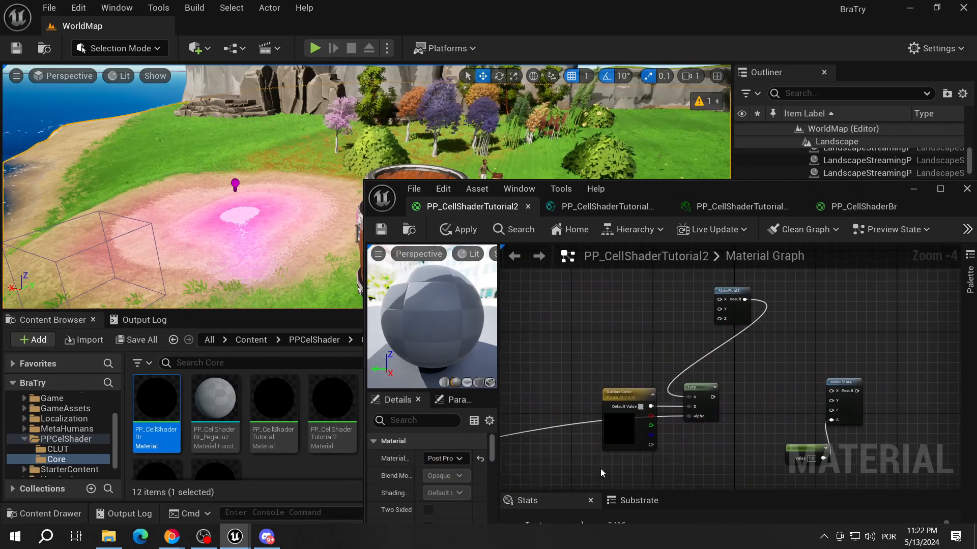
pyautogui.moveTo(588, 470); pyautogui.dragTo(774, 343)
pyautogui.click(731, 306)
pyautogui.press('Delete')
# - Delete the pasted MakeFloat4 node and the constant wired to its alpha
pyautogui.moveTo(564, 463); pyautogui.dragTo(746, 366)
pyautogui.moveTo(764, 367); pyautogui.dragTo(686, 354, button='right')
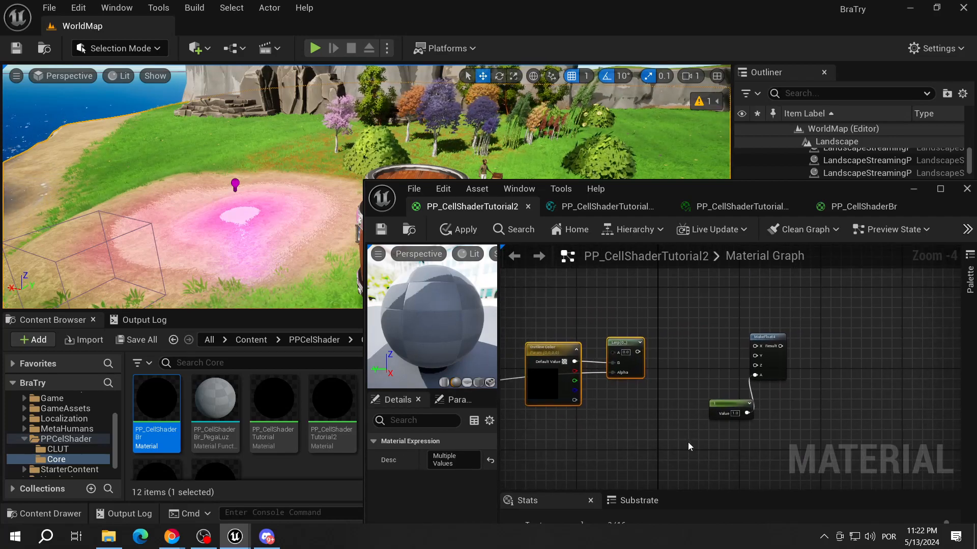
pyautogui.moveTo(688, 441); pyautogui.dragTo(755, 375)
pyautogui.press('Delete')
pyautogui.rightClick(756, 375)
# - Move the Outline Color and Lerp nodes up beneath the Ambient Occlusion and Color Add groups
pyautogui.click(697, 369)
pyautogui.moveTo(698, 369); pyautogui.dragTo(743, 423, button='right')
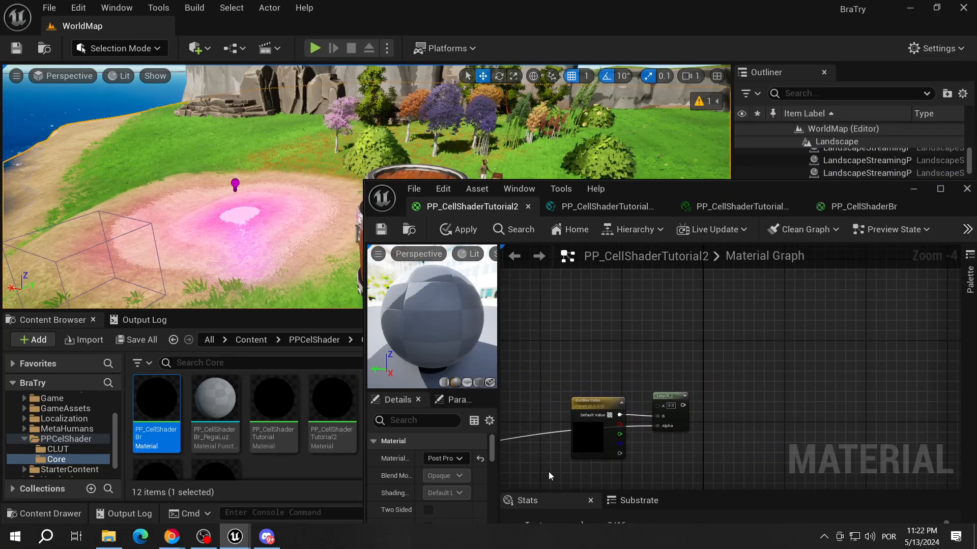
pyautogui.moveTo(723, 350); pyautogui.dragTo(723, 348)
pyautogui.moveTo(665, 397); pyautogui.dragTo(689, 271)
pyautogui.scroll(-2, 688, 271)
pyautogui.moveTo(688, 271); pyautogui.dragTo(675, 358, button='right')
pyautogui.scroll(1, 656, 408)
pyautogui.moveTo(672, 308); pyautogui.dragTo(630, 315)
# - Connect the combined outline result straight to Emissive Color and view the raw lines in the level viewport
pyautogui.scroll(-1, 630, 317)
pyautogui.moveTo(564, 468); pyautogui.dragTo(713, 414, button='right')
pyautogui.scroll(2, 600, 395)
pyautogui.moveTo(568, 382); pyautogui.dragTo(809, 331)
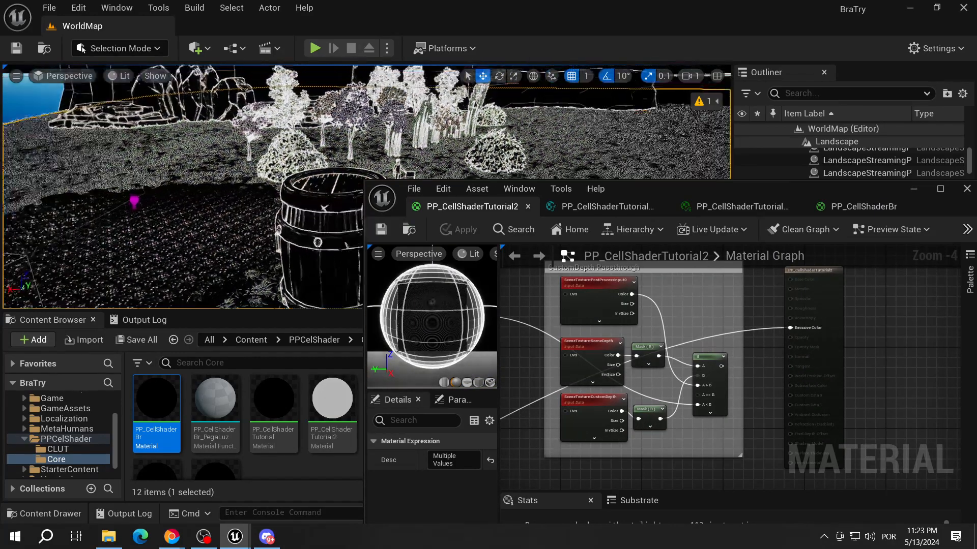
pyautogui.moveTo(204, 178); pyautogui.dragTo(239, 175, button='right')
# - Adjust the position of the Outline Color and Lerp nodes below the Ambient Occlusion group
pyautogui.scroll(-2, 767, 319)
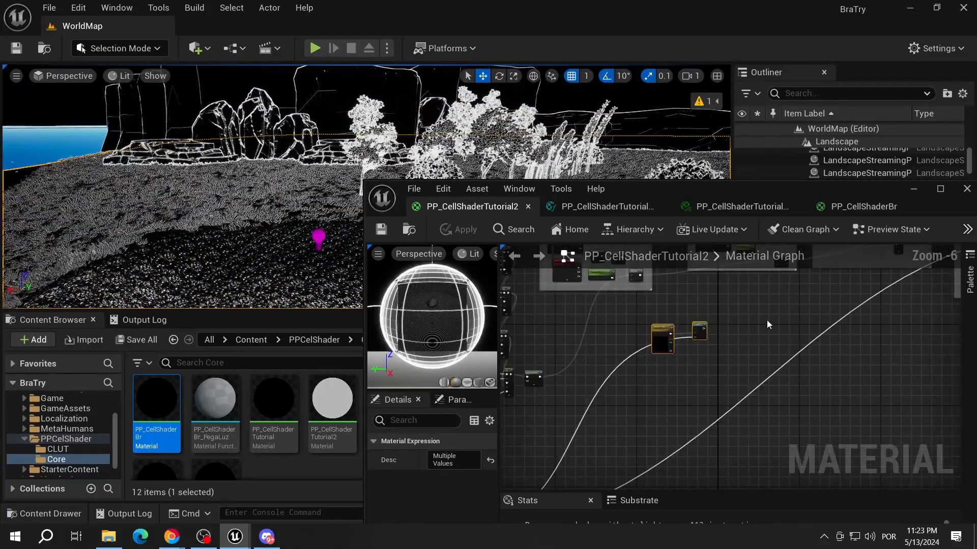
pyautogui.scroll(2, 727, 322)
pyautogui.moveTo(672, 361); pyautogui.dragTo(696, 398, button='right')
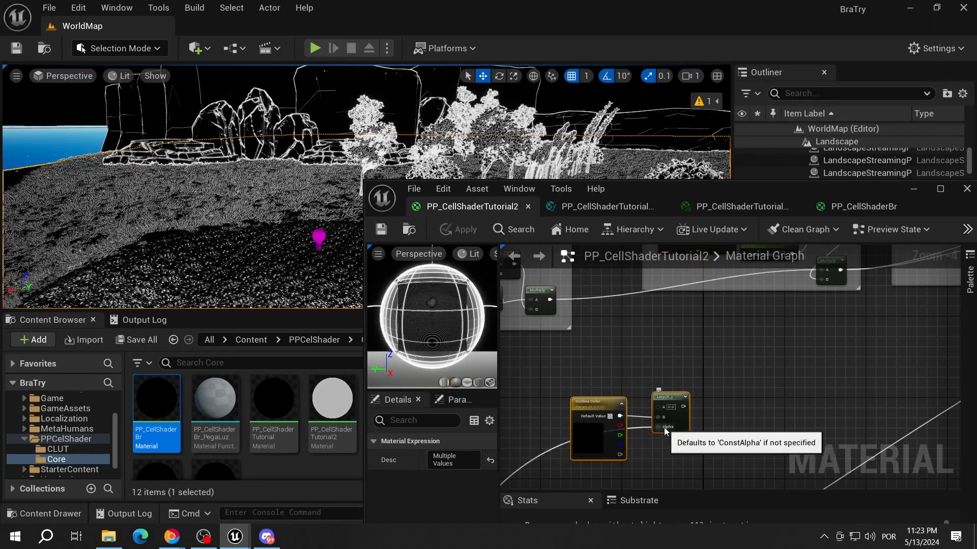
pyautogui.moveTo(592, 443); pyautogui.dragTo(597, 428)
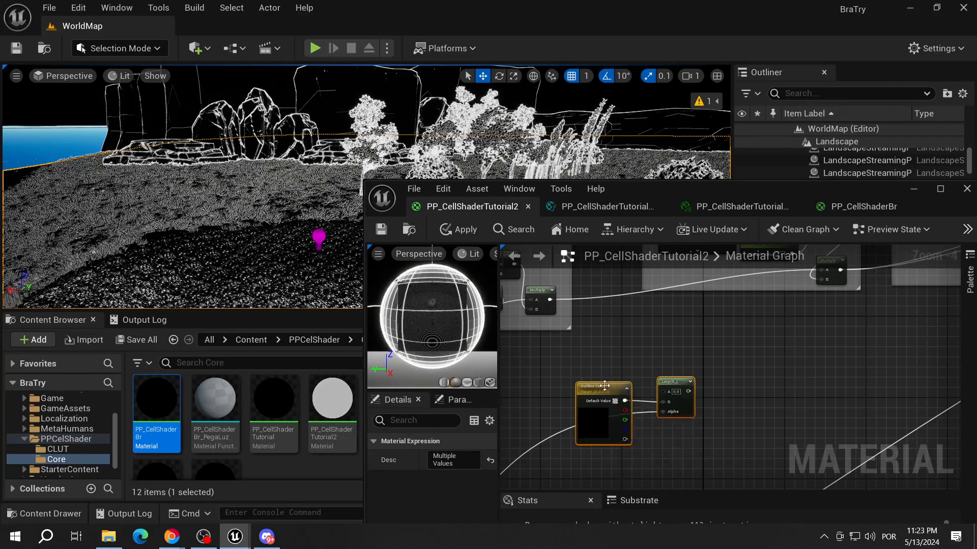
pyautogui.moveTo(661, 417); pyautogui.dragTo(653, 444, button='right')
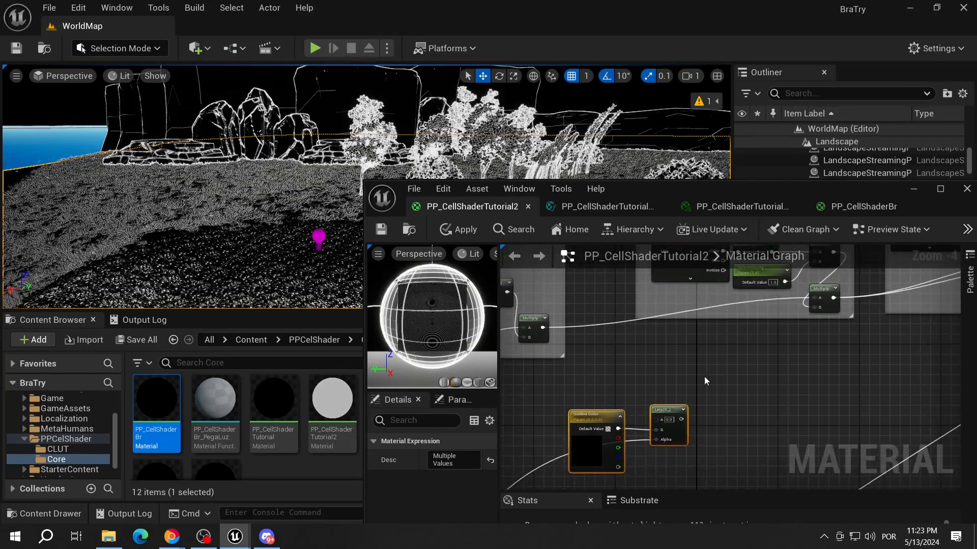
# - Add a MakeFloat3 node from the output of the Ambient Occlusion group's final Multiply
pyautogui.moveTo(597, 361); pyautogui.dragTo(739, 311, button='right')
pyautogui.scroll(-1, 722, 472)
pyautogui.scroll(1, 682, 390)
pyautogui.moveTo(655, 310); pyautogui.dragTo(722, 326)
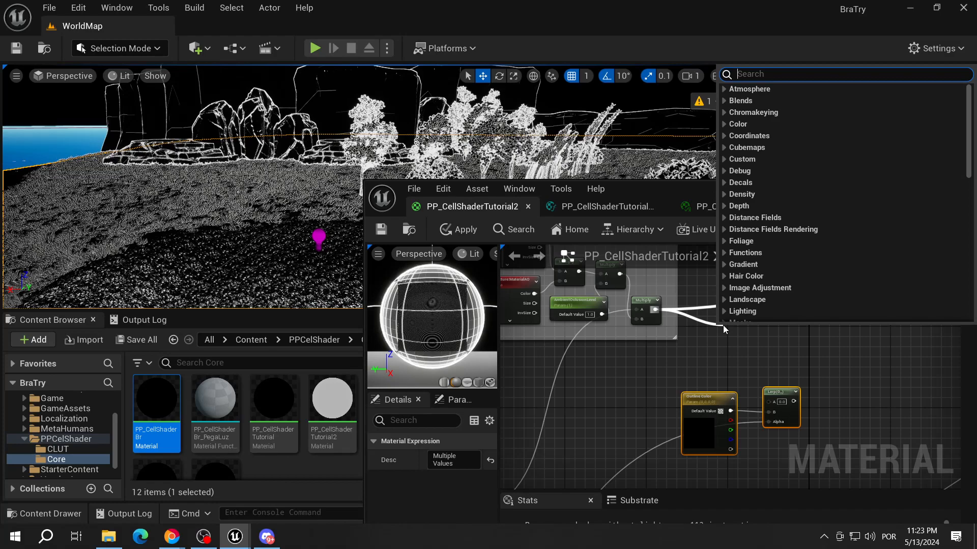
pyautogui.write('makefl')
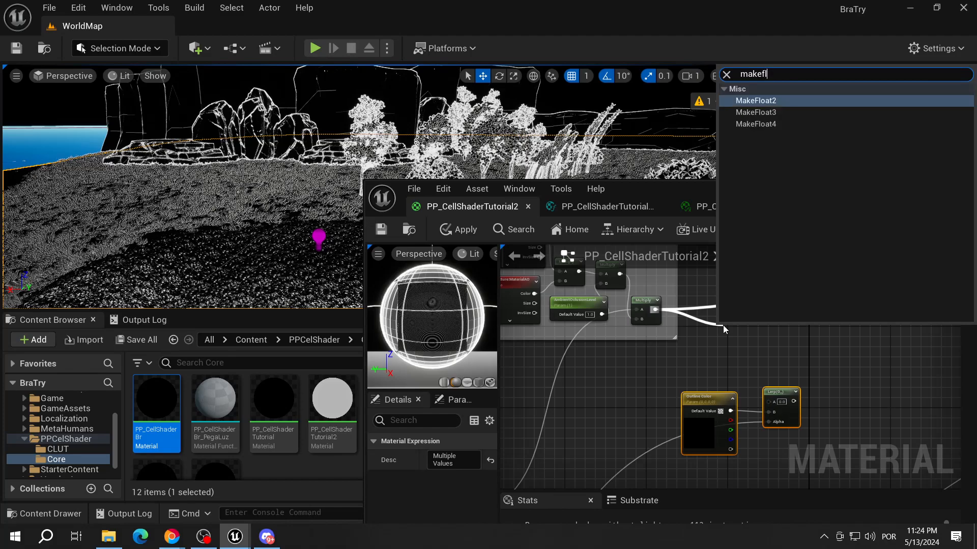
pyautogui.press('Down')
pyautogui.press('Return')
# - Wire the Ambient Occlusion Multiply into the remaining MakeFloat3 inputs and connect the result to A of the outline Lerp
pyautogui.moveTo(568, 280); pyautogui.dragTo(685, 328)
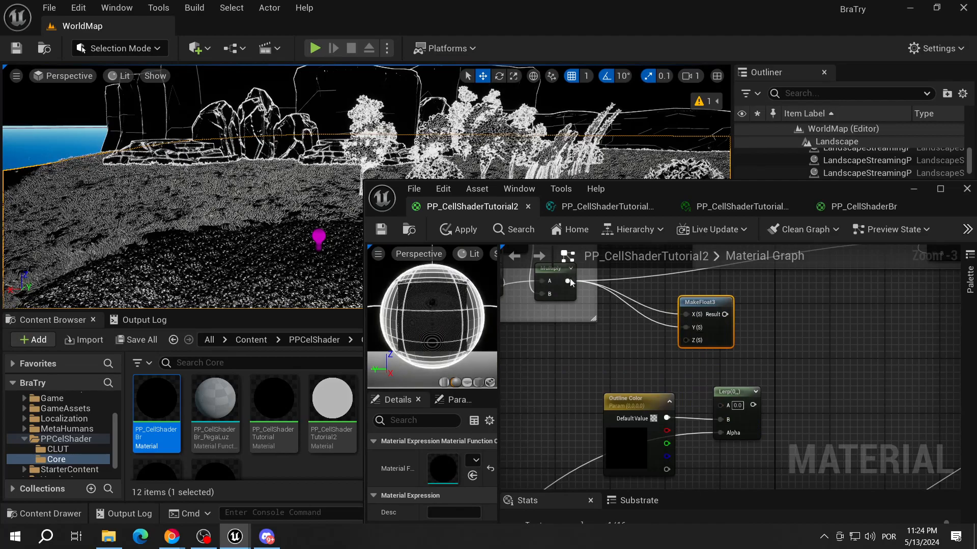
pyautogui.moveTo(572, 295); pyautogui.dragTo(572, 289)
pyautogui.moveTo(577, 282); pyautogui.dragTo(697, 344)
pyautogui.moveTo(697, 343); pyautogui.dragTo(721, 405)
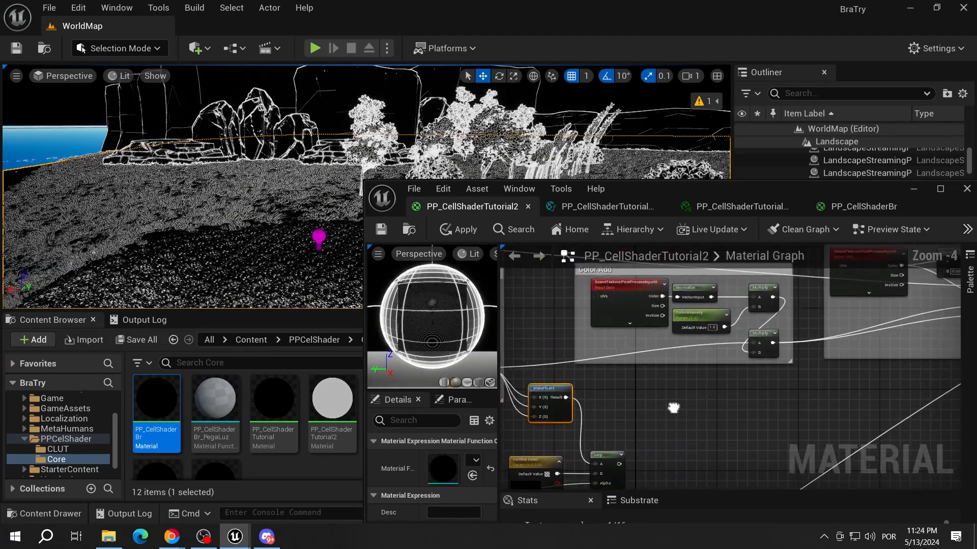
# - Connect the outline Lerp to A of the Color Add Multiply and reconnect the CustomDepth Passthrough If to Emissive Color
pyautogui.moveTo(673, 407)
pyautogui.mouseDown(button='right')
pyautogui.moveTo(647, 450)
pyautogui.moveTo(634, 441)
pyautogui.moveTo(712, 397)
pyautogui.moveTo(687, 409)
pyautogui.mouseUp(button='right')
pyautogui.moveTo(632, 436); pyautogui.dragTo(770, 316)
pyautogui.moveTo(770, 315); pyautogui.dragTo(383, 248, button='right')
pyautogui.scroll(1, 715, 374)
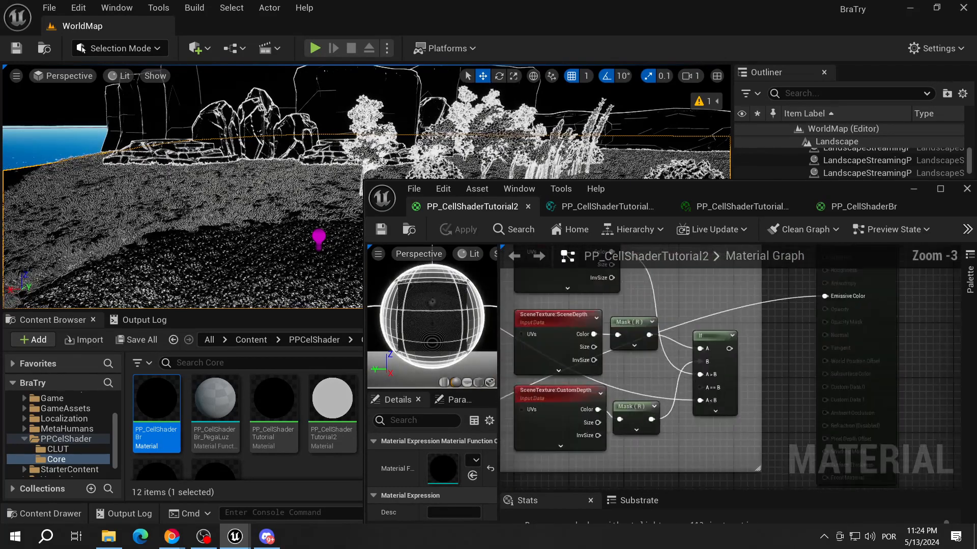
pyautogui.moveTo(715, 374); pyautogui.dragTo(657, 406, button='right')
pyautogui.moveTo(670, 381); pyautogui.dragTo(761, 335)
pyautogui.moveTo(580, 428); pyautogui.dragTo(758, 370, button='right')
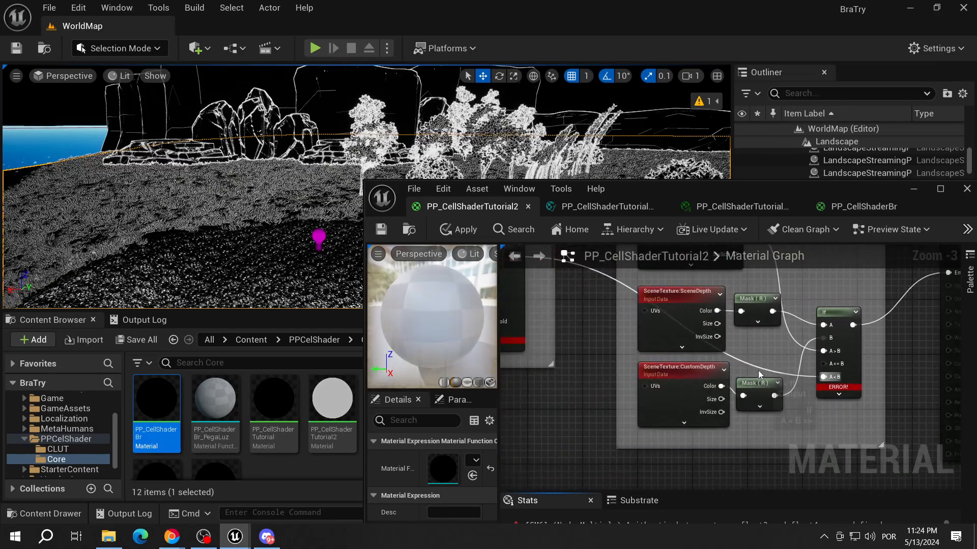
# - Add a MakeFloat4 node from the outline Lerp output
pyautogui.scroll(-3, 657, 406)
pyautogui.moveTo(645, 405); pyautogui.dragTo(865, 392, button='right')
pyautogui.moveTo(638, 377); pyautogui.dragTo(656, 349, button='right')
pyautogui.scroll(2, 656, 350)
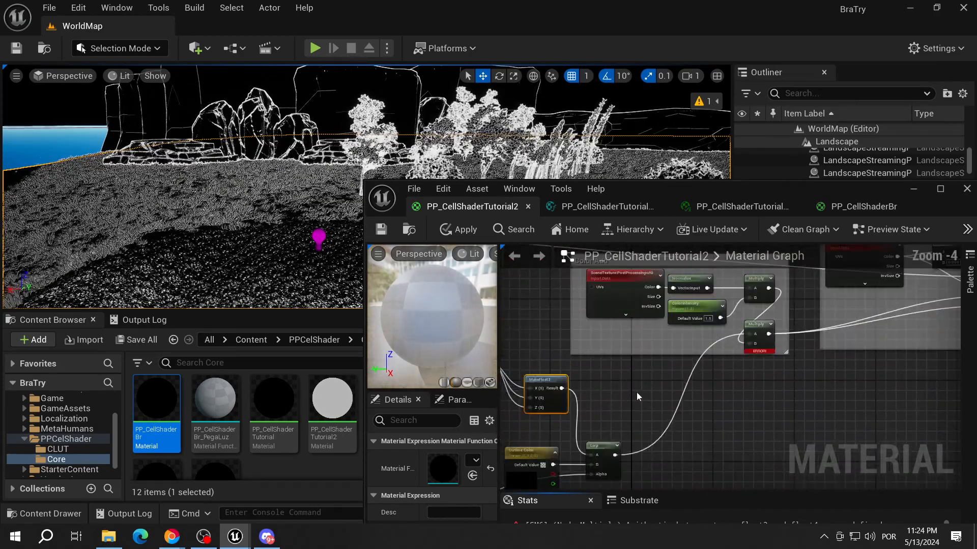
pyautogui.rightClick(640, 412)
pyautogui.write('m')
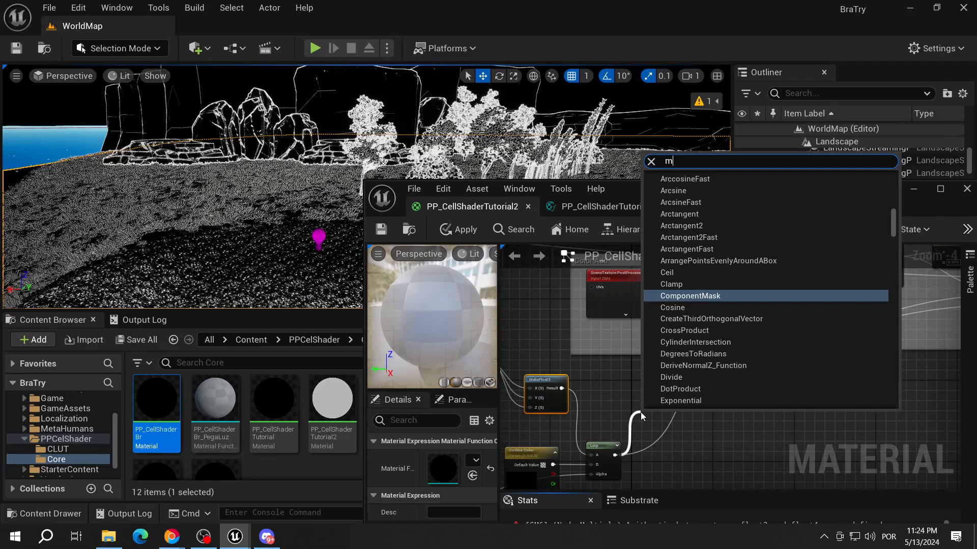
pyautogui.write('ake')
pyautogui.press('Down')
pyautogui.press('Down')
pyautogui.press('Return')
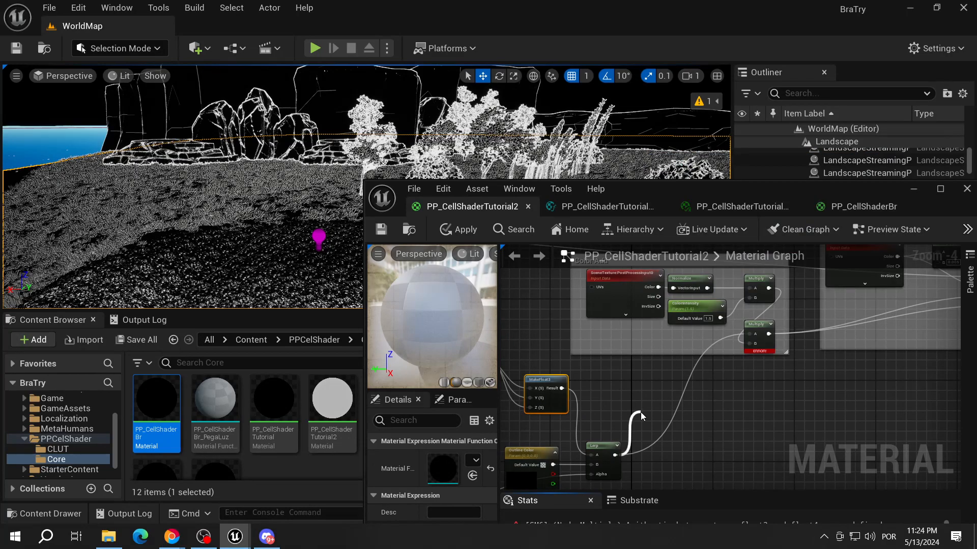
# - Add a constant of 1.0 for the MakeFloat4 alpha, connect the result to the Color Add Multiply, and save the material
pyautogui.moveTo(674, 423); pyautogui.dragTo(662, 452)
pyautogui.write('const')
pyautogui.press('Return')
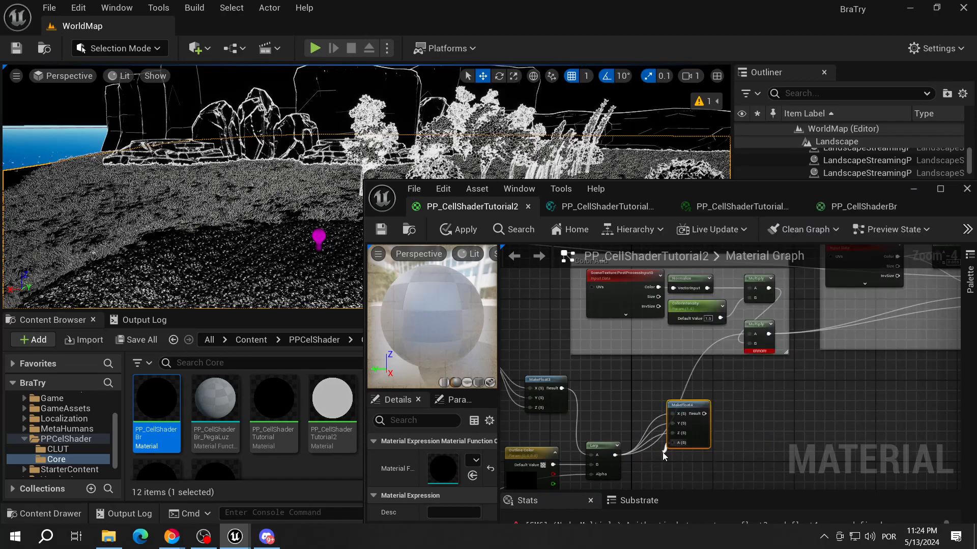
pyautogui.moveTo(705, 414); pyautogui.dragTo(749, 336)
pyautogui.hotkey('ctrl', 's')
# - Examine the cel-shaded scene from several viewpoints in the level viewport
pyautogui.moveTo(203, 203); pyautogui.dragTo(249, 194, button='right')
pyautogui.press('w')
pyautogui.press('s')
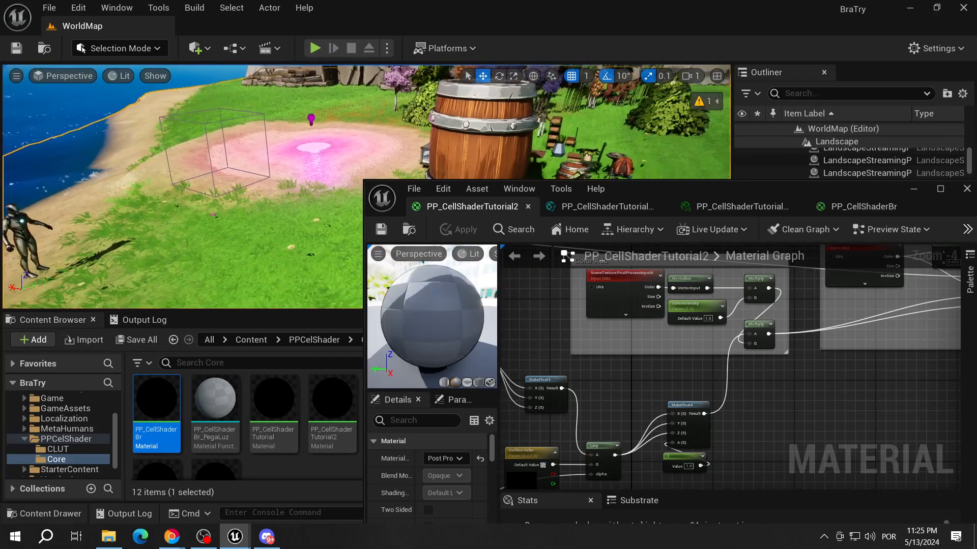
pyautogui.scroll(-1, 702, 402)
pyautogui.scroll(-1, 676, 382)
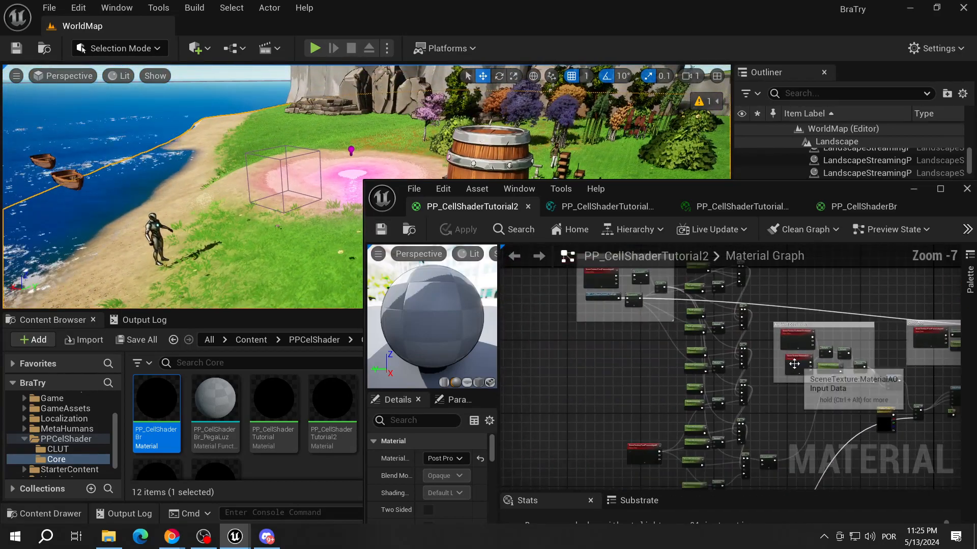
pyautogui.scroll(3, 661, 404)
pyautogui.moveTo(224, 189)
pyautogui.mouseDown(button='right')
pyautogui.moveTo(168, 191)
pyautogui.moveTo(229, 188)
pyautogui.mouseUp(button='right')
pyautogui.press('w')
pyautogui.scroll(1, 653, 391)
pyautogui.scroll(-1, 652, 391)
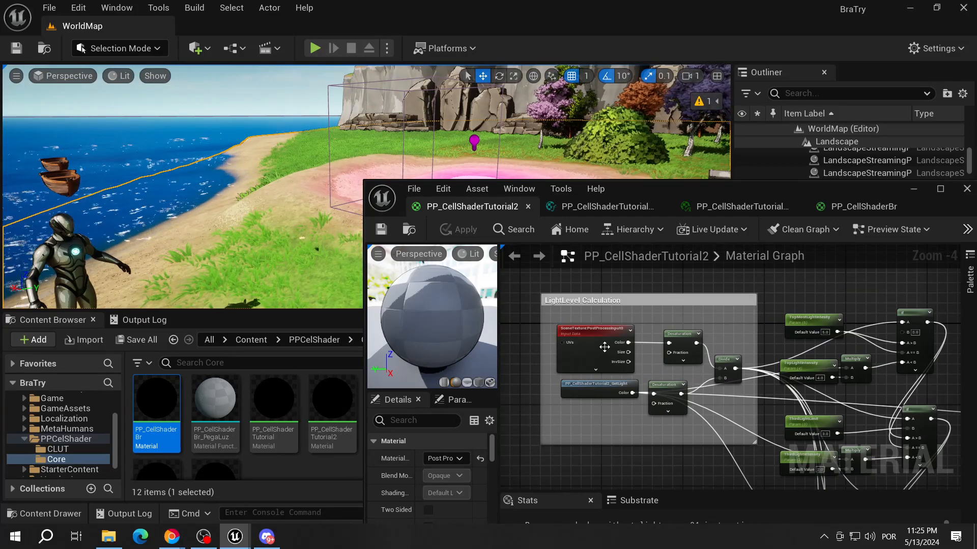
# - Review the LightLevel Calculation group's Divide and the light band parameters with their Multiply and If nodes
pyautogui.moveTo(717, 357); pyautogui.dragTo(696, 341, button='right')
pyautogui.click(707, 347)
pyautogui.moveTo(793, 348); pyautogui.dragTo(712, 330, button='right')
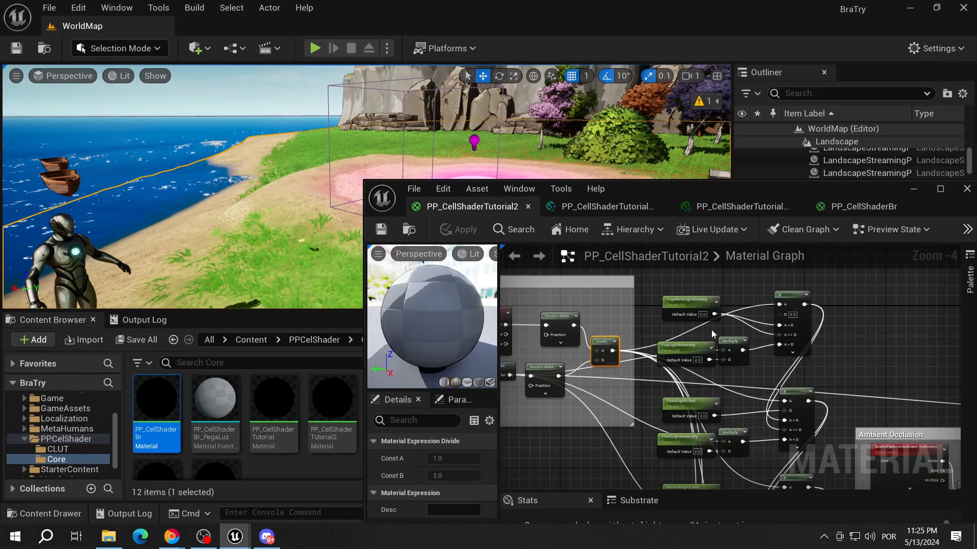
pyautogui.moveTo(722, 363); pyautogui.dragTo(675, 371, button='right')
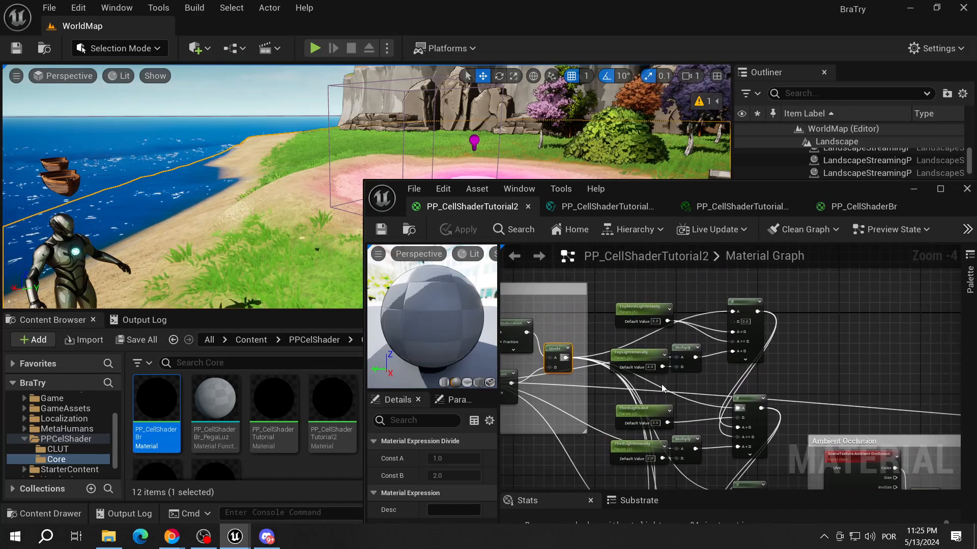
pyautogui.moveTo(599, 288); pyautogui.dragTo(783, 379)
pyautogui.moveTo(738, 396); pyautogui.dragTo(737, 350, button='right')
pyautogui.moveTo(777, 338); pyautogui.dragTo(600, 421)
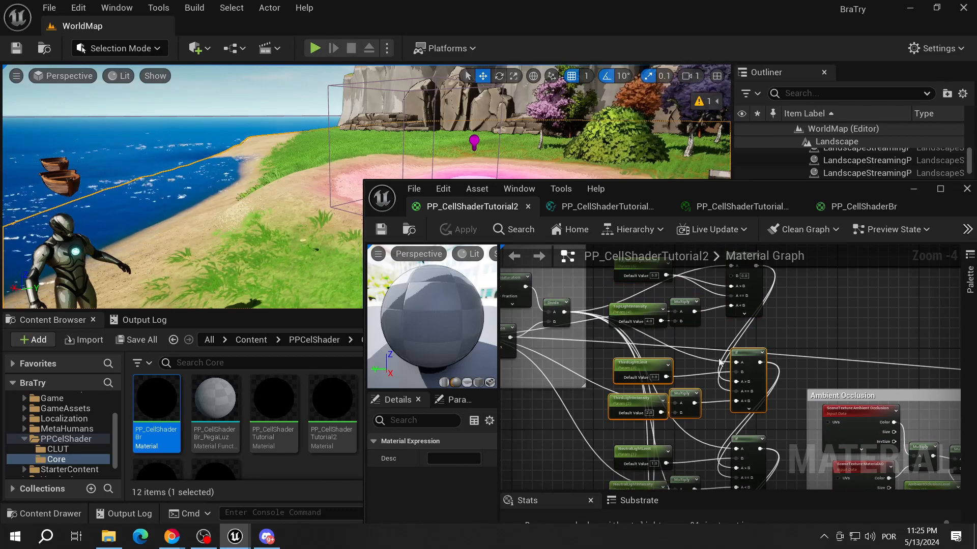
pyautogui.moveTo(682, 358); pyautogui.dragTo(675, 333, button='right')
pyautogui.moveTo(603, 354); pyautogui.dragTo(571, 401, button='right')
pyautogui.scroll(-1, 571, 400)
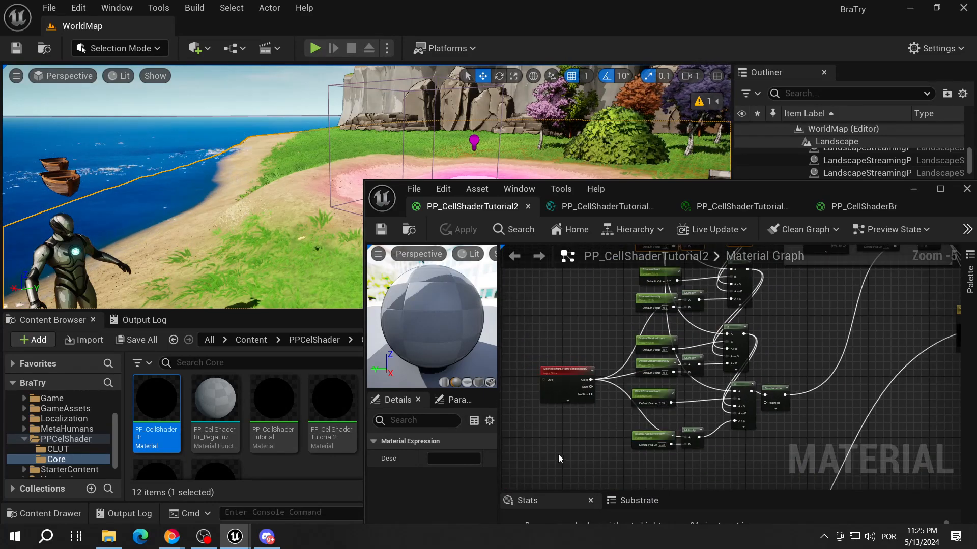
# - Review the shadow band nodes and the SceneTexture:PostProcessInput0 node that feeds them
pyautogui.moveTo(551, 441); pyautogui.dragTo(766, 279)
pyautogui.scroll(2, 598, 350)
pyautogui.moveTo(591, 369); pyautogui.dragTo(707, 311, button='right')
pyautogui.click(631, 372)
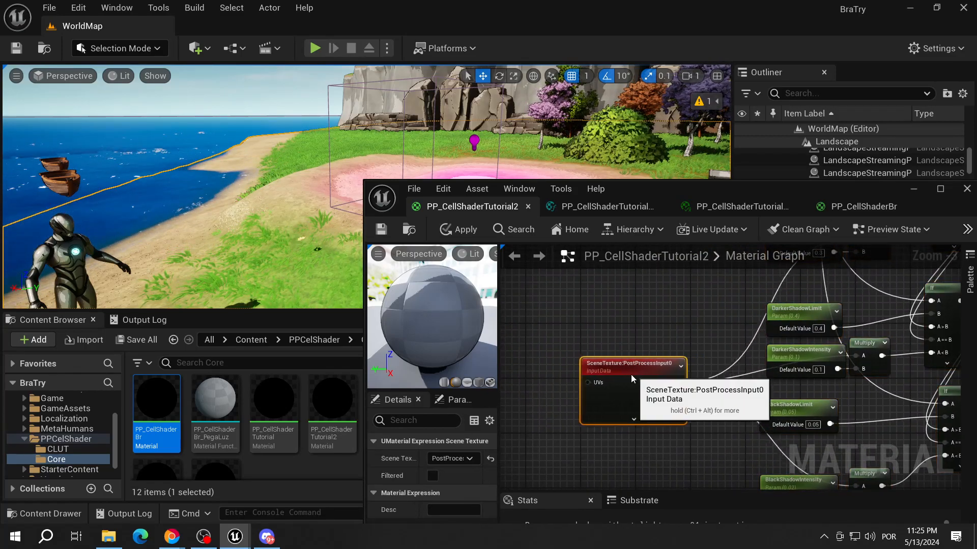
pyautogui.moveTo(630, 372); pyautogui.dragTo(644, 355, button='right')
pyautogui.moveTo(674, 448); pyautogui.dragTo(650, 376, button='right')
pyautogui.moveTo(733, 354); pyautogui.dragTo(653, 456, button='right')
pyautogui.scroll(-2, 819, 391)
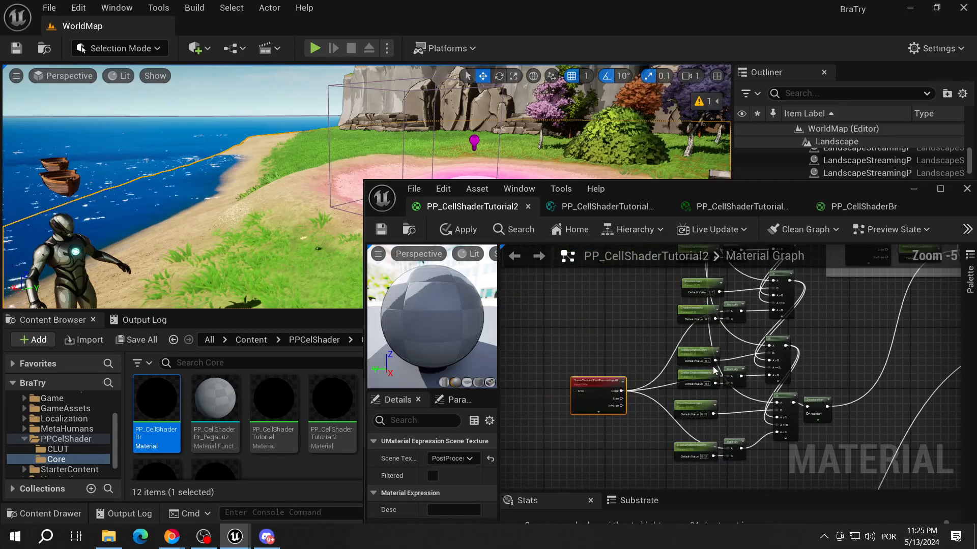
pyautogui.moveTo(658, 382); pyautogui.dragTo(657, 423, button='right')
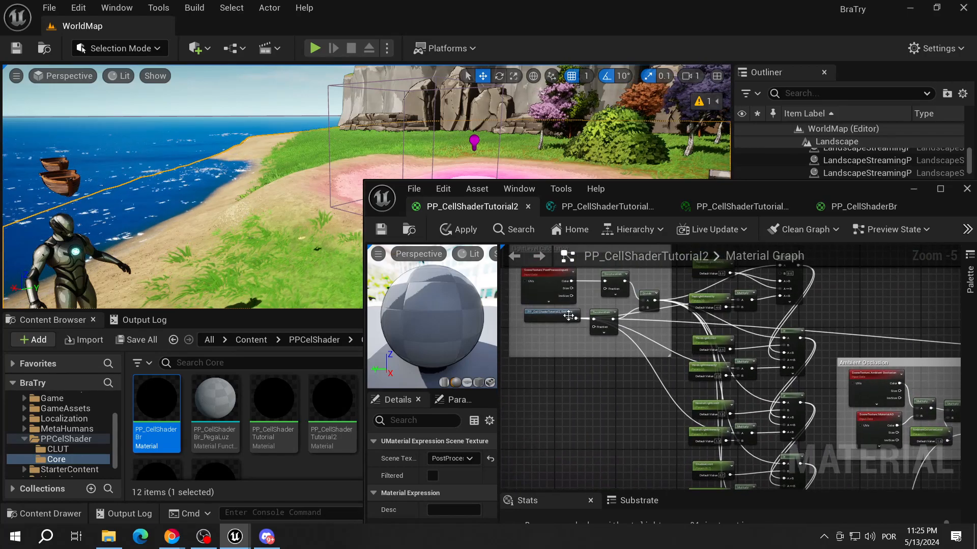
# - Examine the light function node, the Ambient Occlusion group and the outline Lerp nodes connected after it
pyautogui.click(552, 316)
pyautogui.moveTo(865, 473); pyautogui.dragTo(599, 378, button='right')
pyautogui.scroll(1, 593, 372)
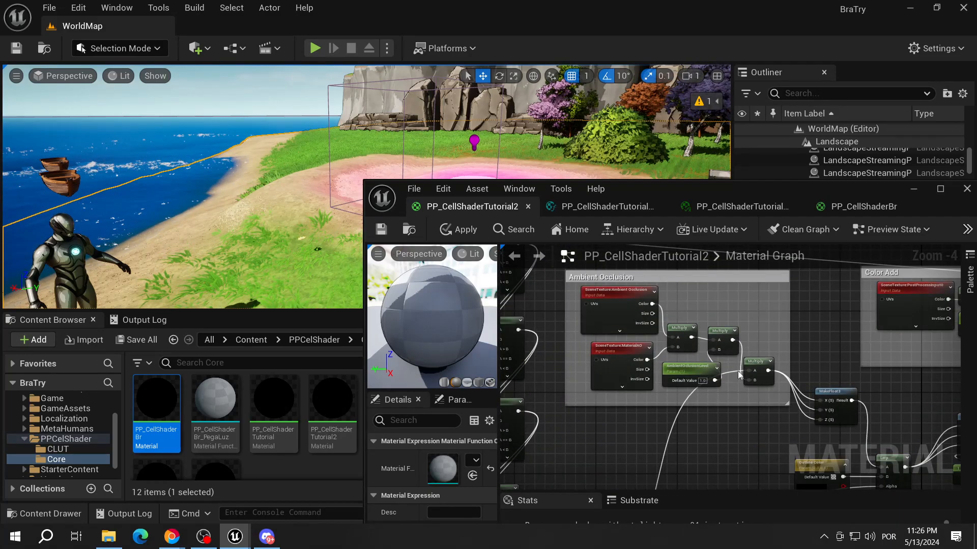
pyautogui.moveTo(748, 389); pyautogui.dragTo(557, 267)
pyautogui.moveTo(579, 310); pyautogui.dragTo(580, 327, button='right')
pyautogui.click(809, 466)
pyautogui.moveTo(808, 465); pyautogui.dragTo(557, 371, button='right')
pyautogui.scroll(-1, 557, 375)
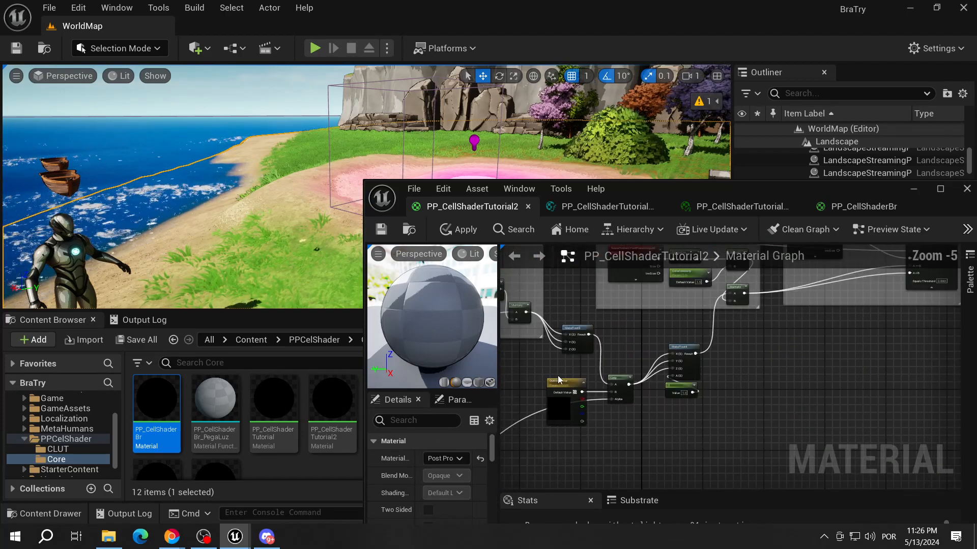
pyautogui.scroll(1, 558, 379)
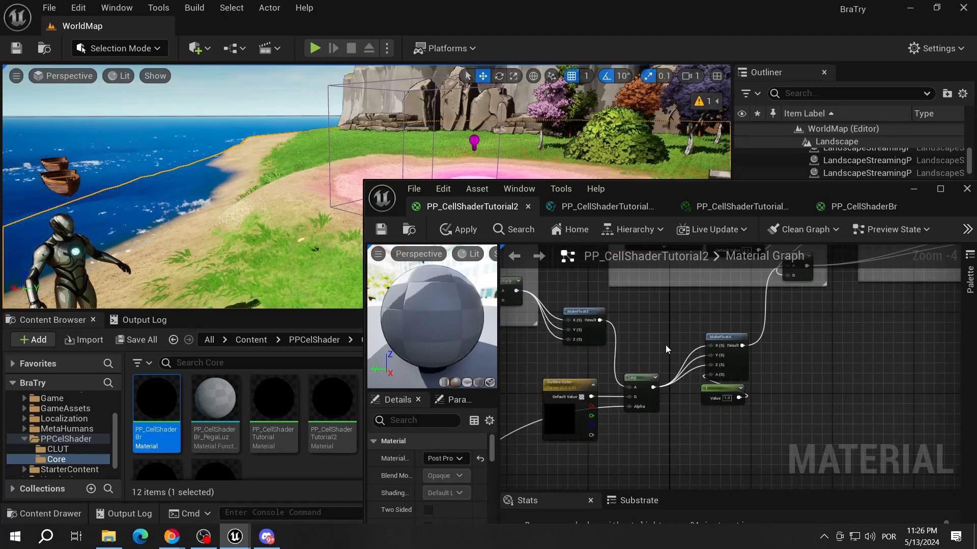
# - Check the graph from the outline blend through the CustomDepth Passthrough group and save the material
pyautogui.moveTo(666, 343); pyautogui.dragTo(649, 389, button='right')
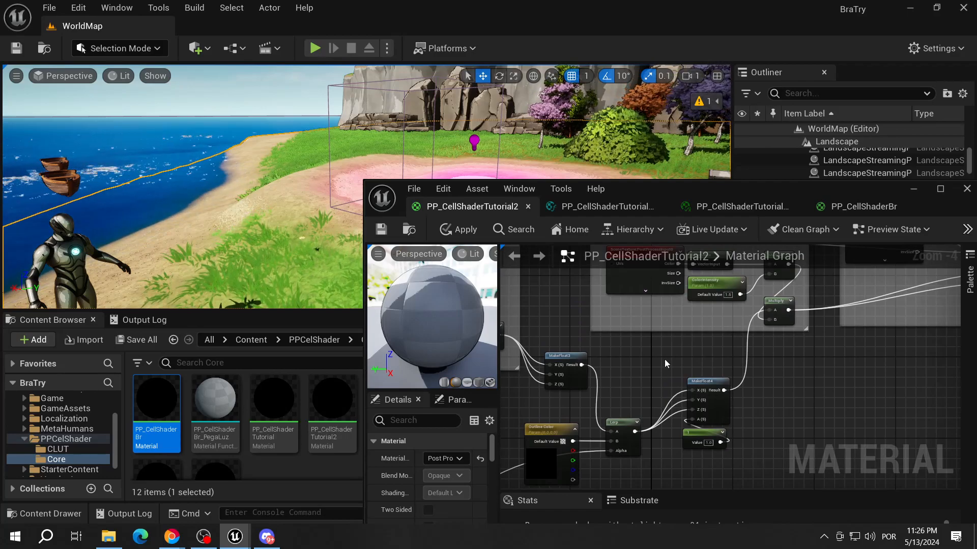
pyautogui.moveTo(664, 360); pyautogui.dragTo(640, 432, button='right')
pyautogui.scroll(-1, 704, 386)
pyautogui.moveTo(759, 413); pyautogui.dragTo(545, 397, button='right')
pyautogui.scroll(1, 625, 382)
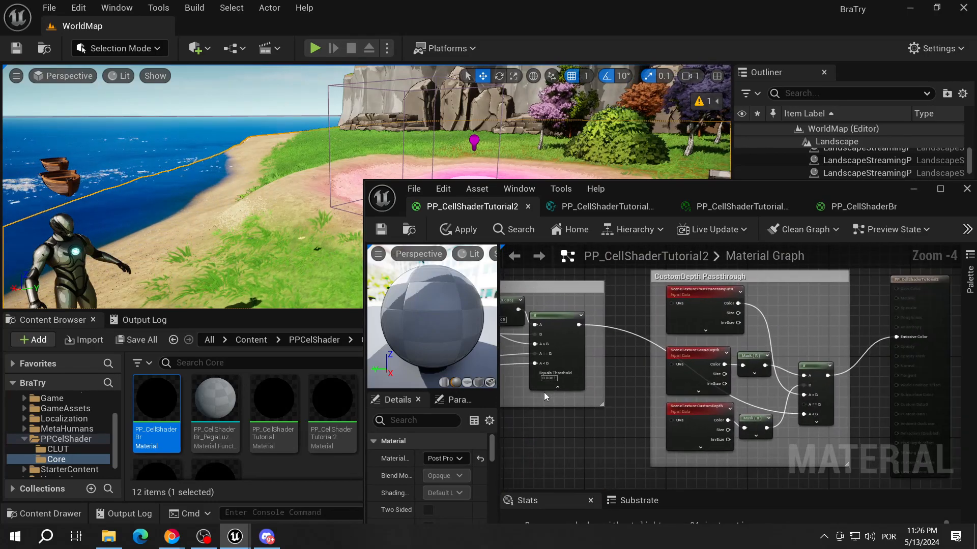
pyautogui.click(385, 233)
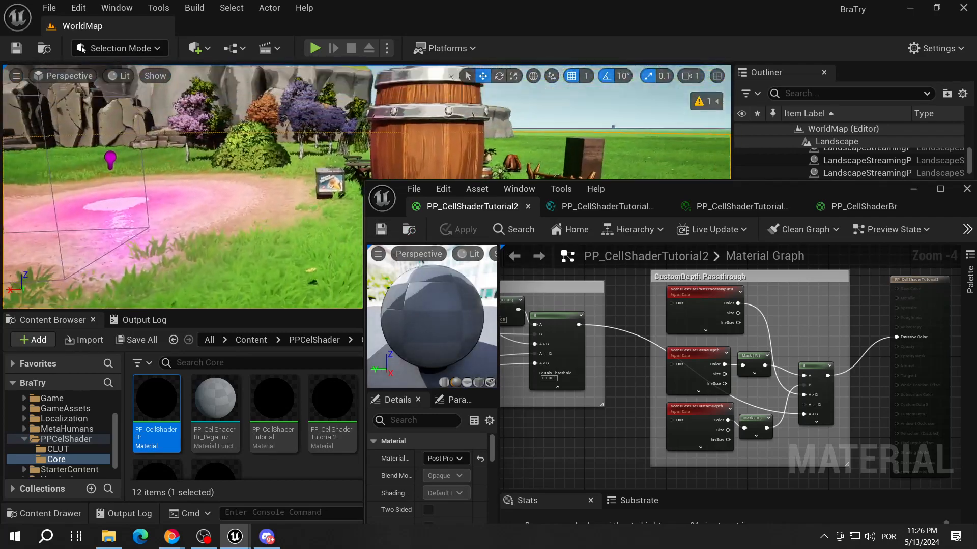